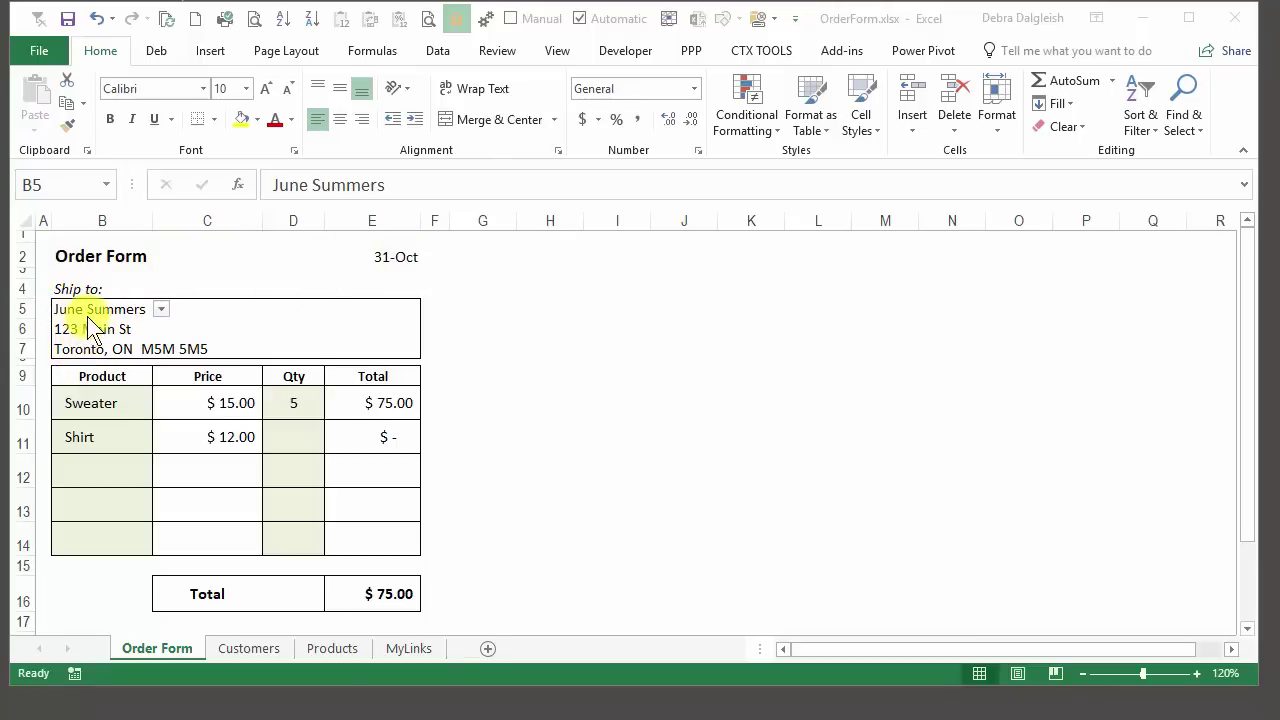
- Choose the third customer in the list as the order form's ship-to customer in cell B5
click(160, 307)
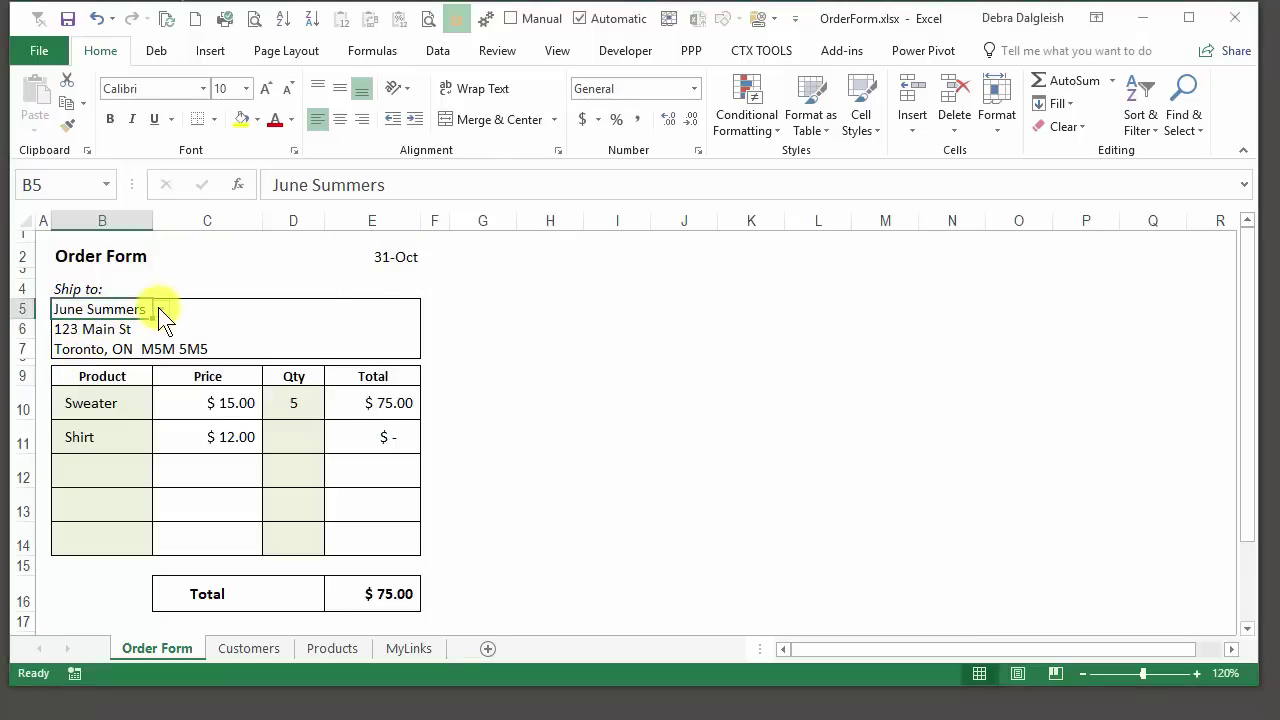
click(161, 309)
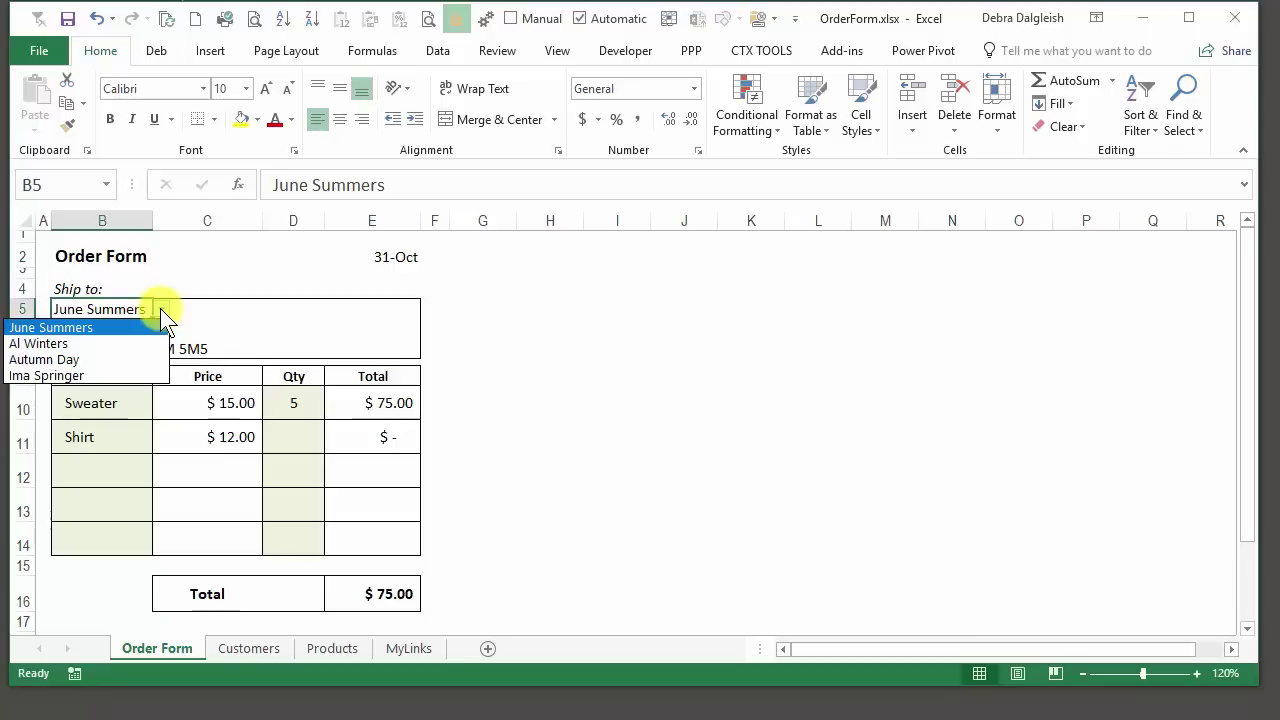
click(97, 359)
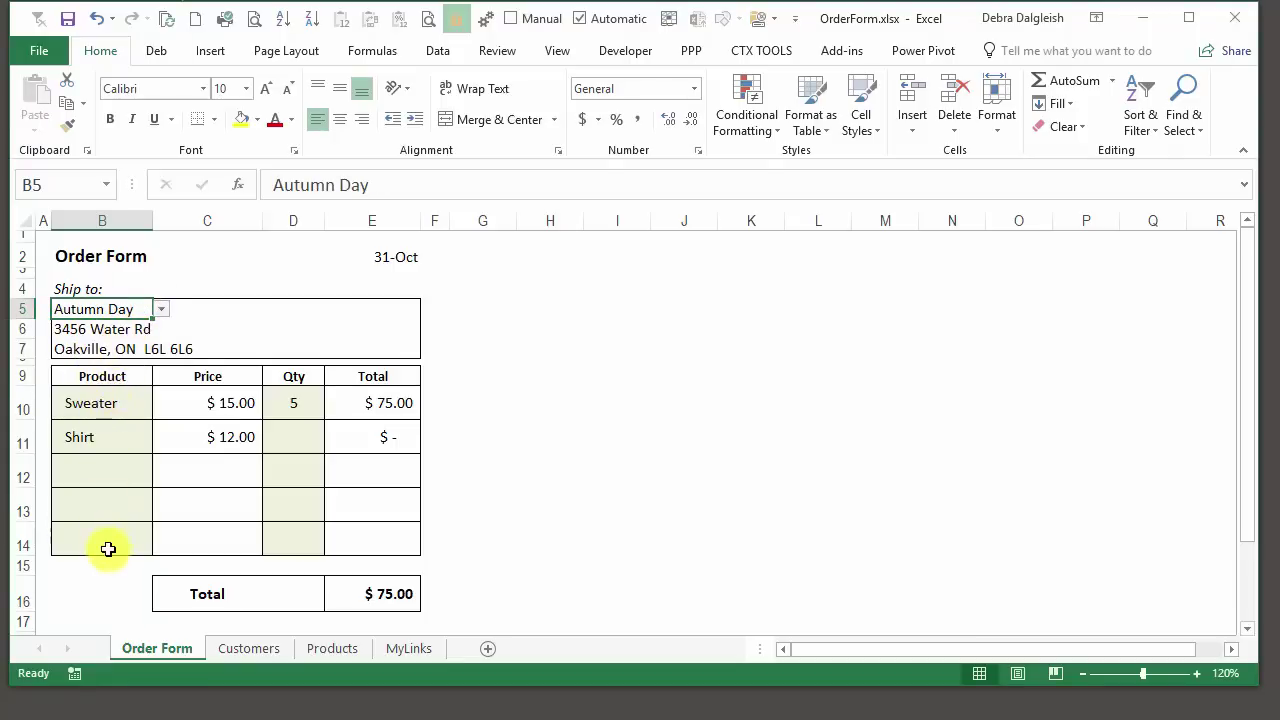
- Choose Shirt as the product in the first empty order line, cell B12
click(113, 470)
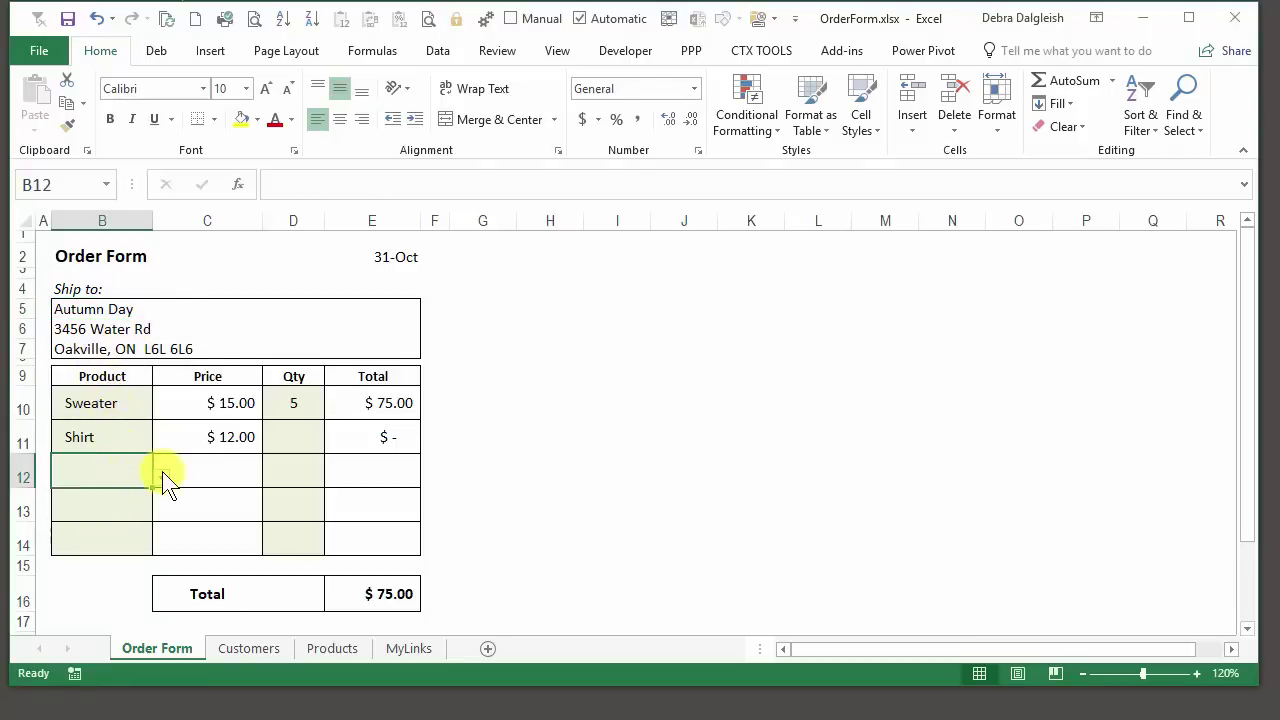
click(161, 477)
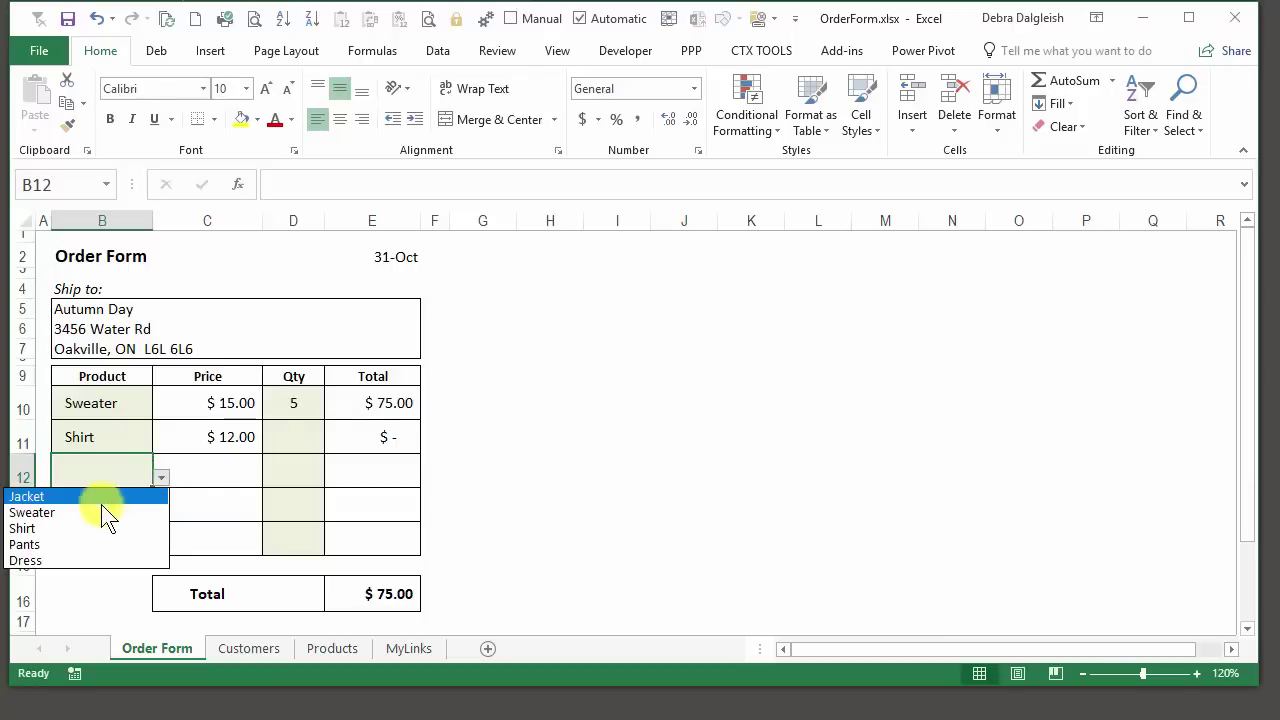
click(88, 527)
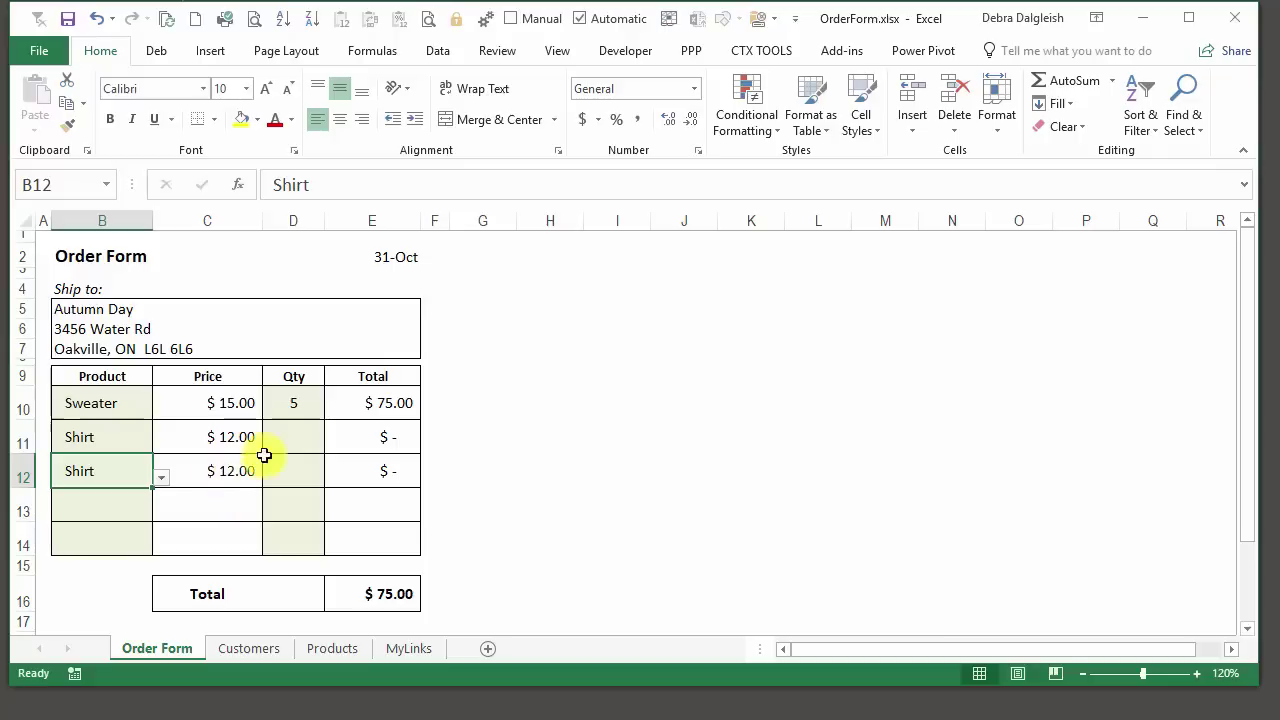
- Enter a quantity of 10 for the shirt order line in cell D11
click(294, 437)
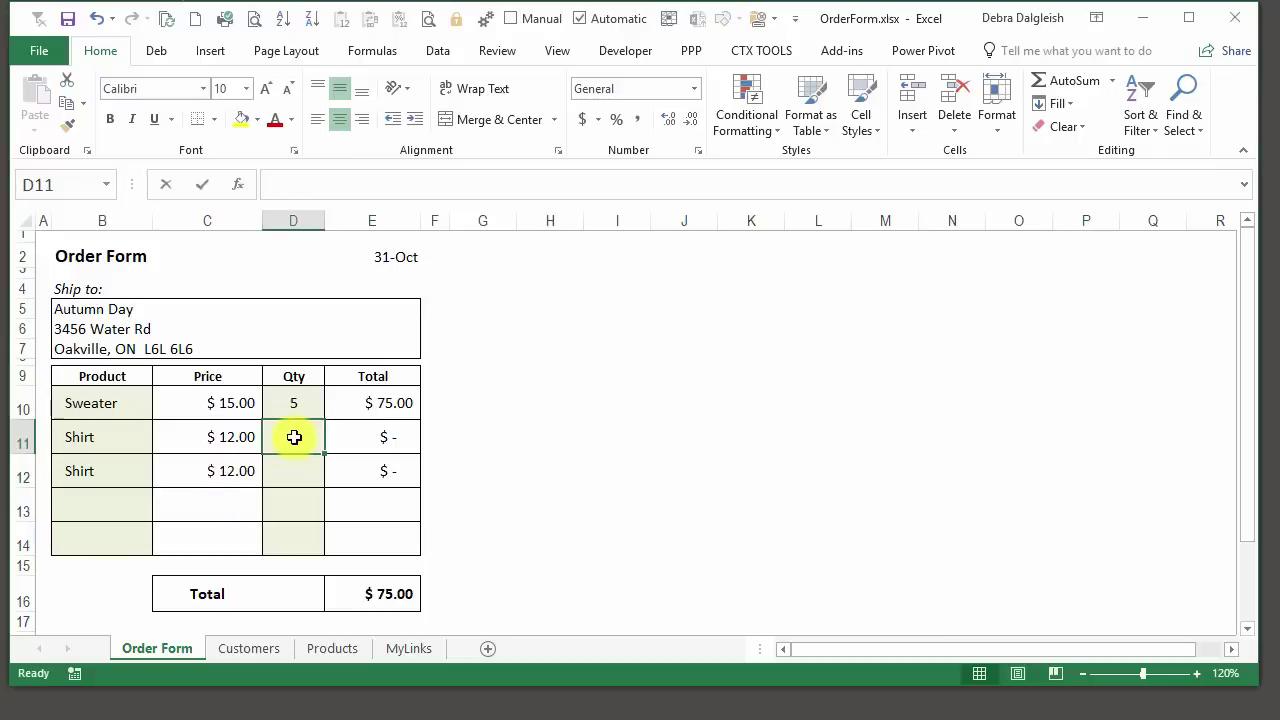
text(10)
key(Return)
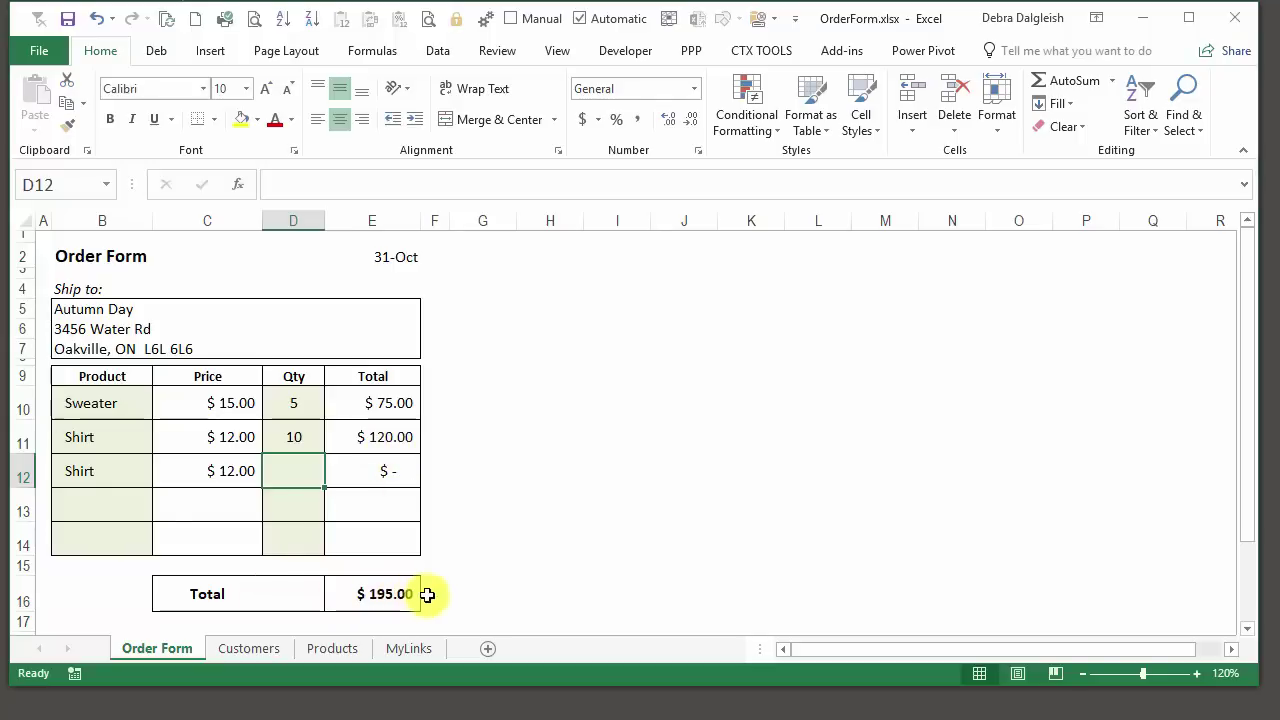
- Review the customer list and the product list on their sheets, and return to the Order Form sheet
click(262, 650)
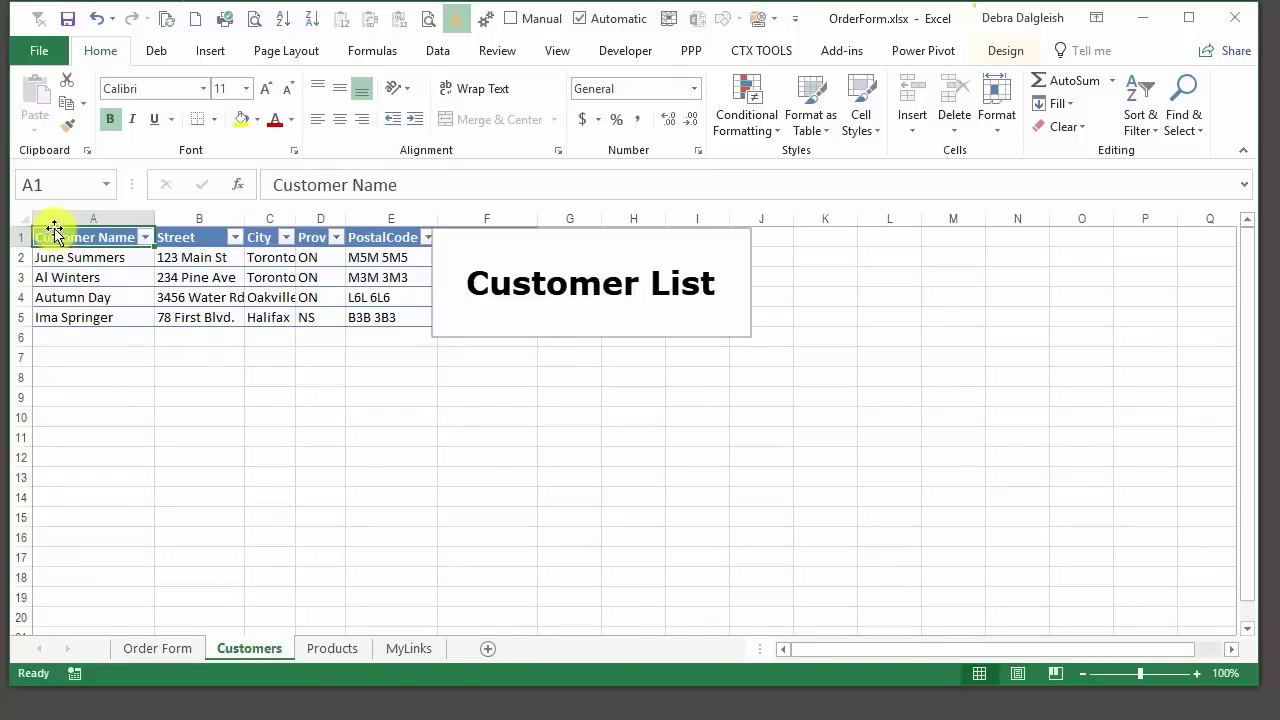
click(338, 648)
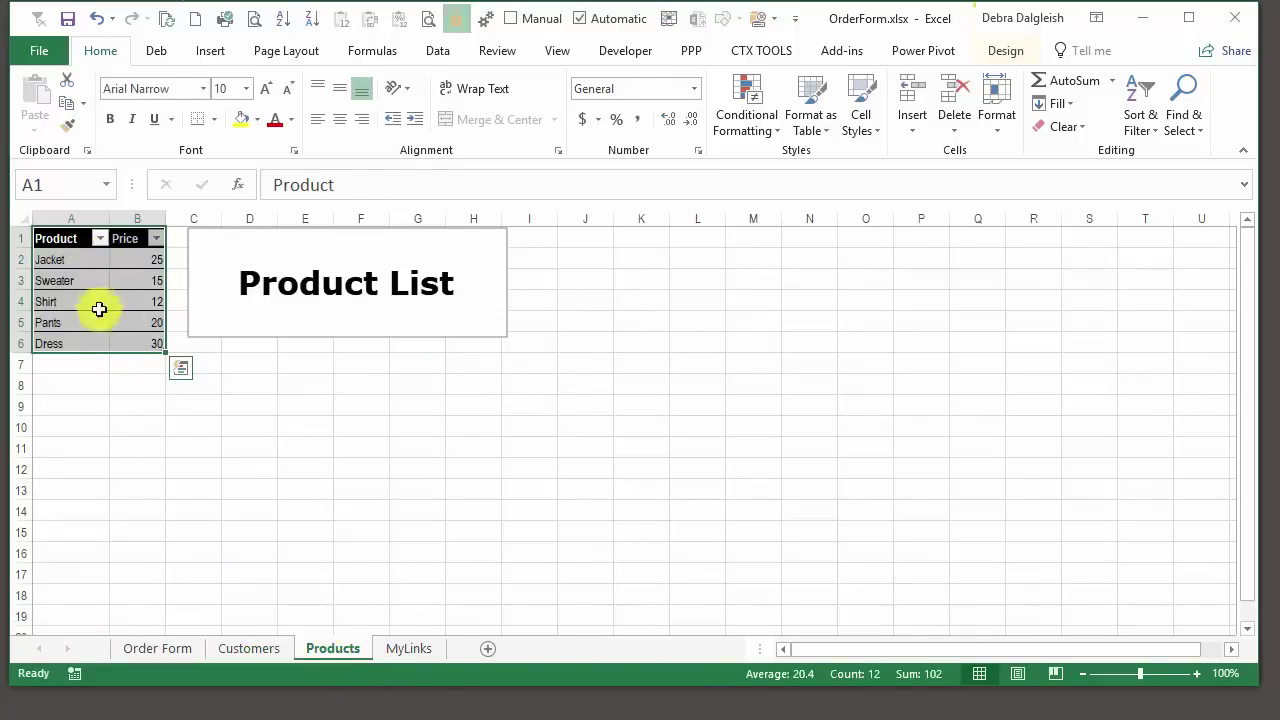
click(168, 650)
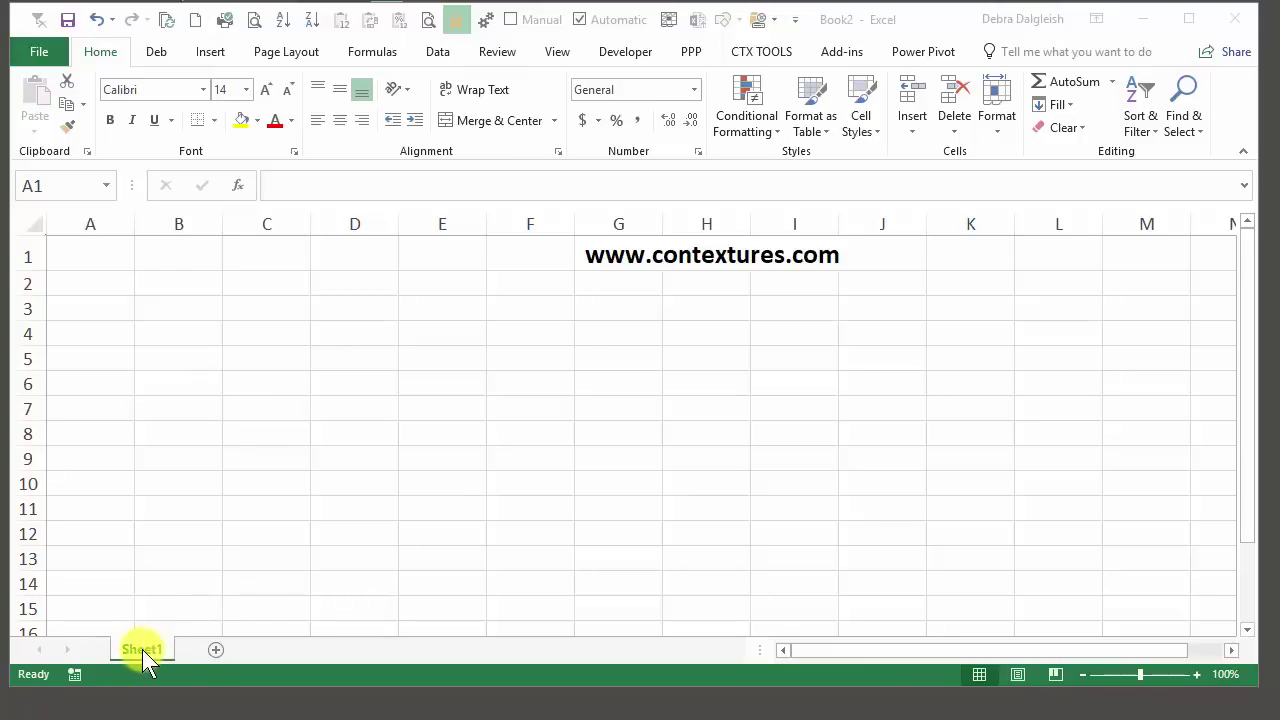
- Add two blank worksheets, Sheet2 and Sheet3, after Sheet1 in the Book2 workbook
click(217, 651)
click(217, 651)
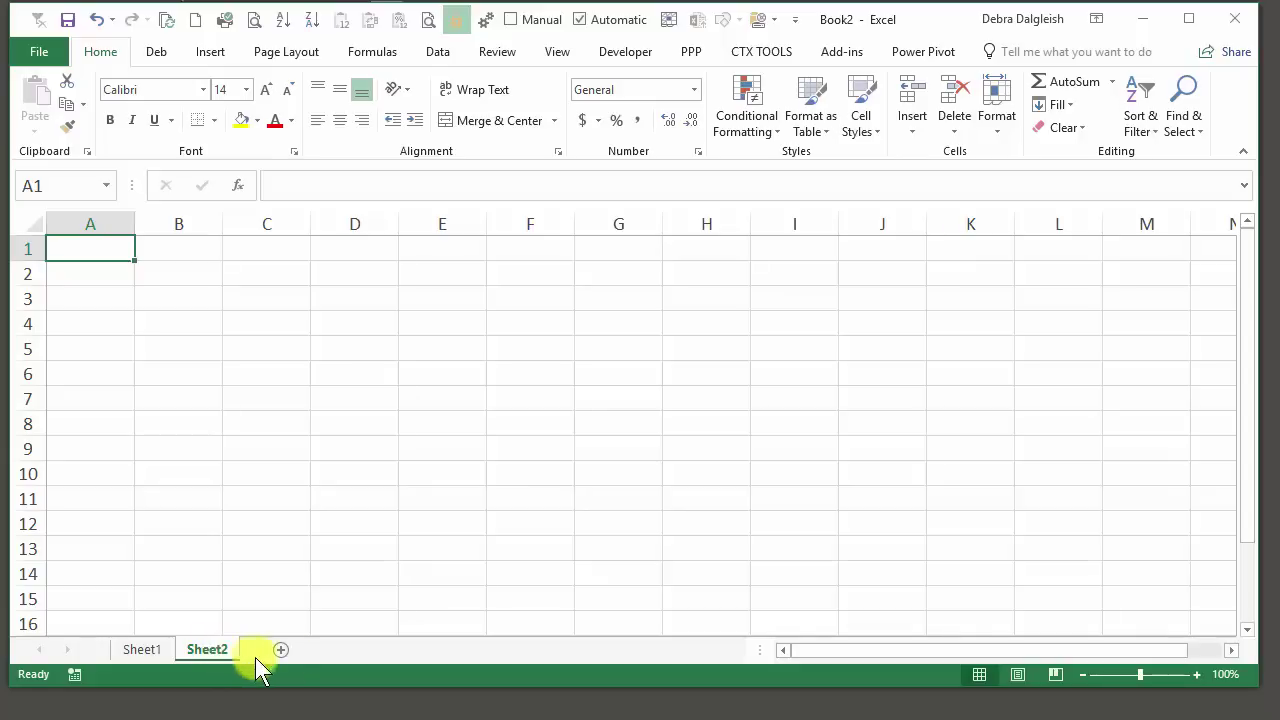
click(278, 652)
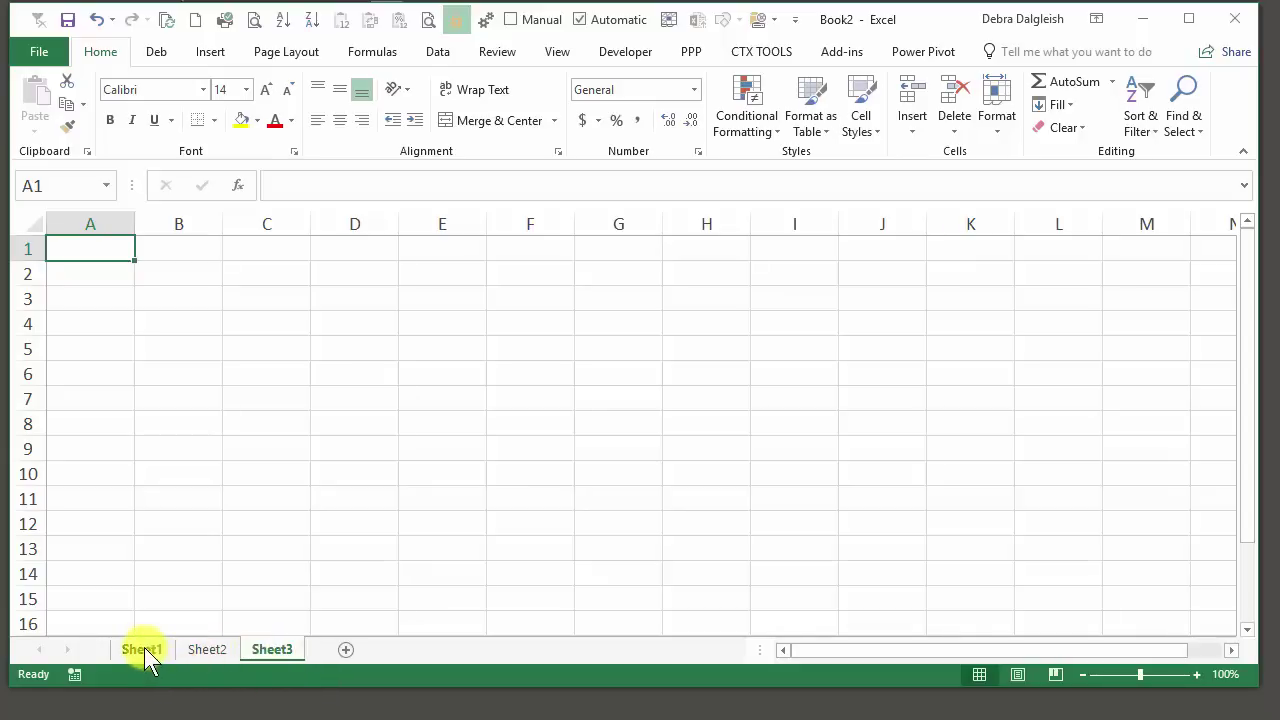
- Rename the Sheet1 worksheet as Order Form
click(150, 650)
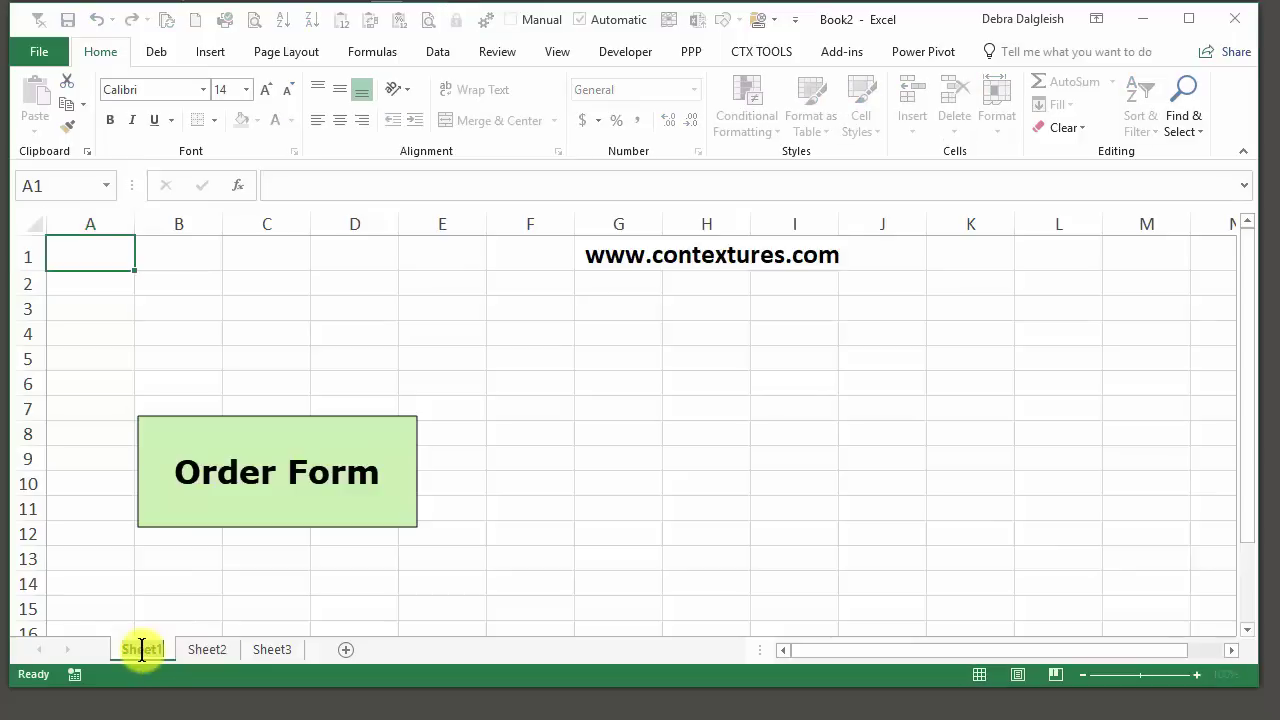
text(Order Form)
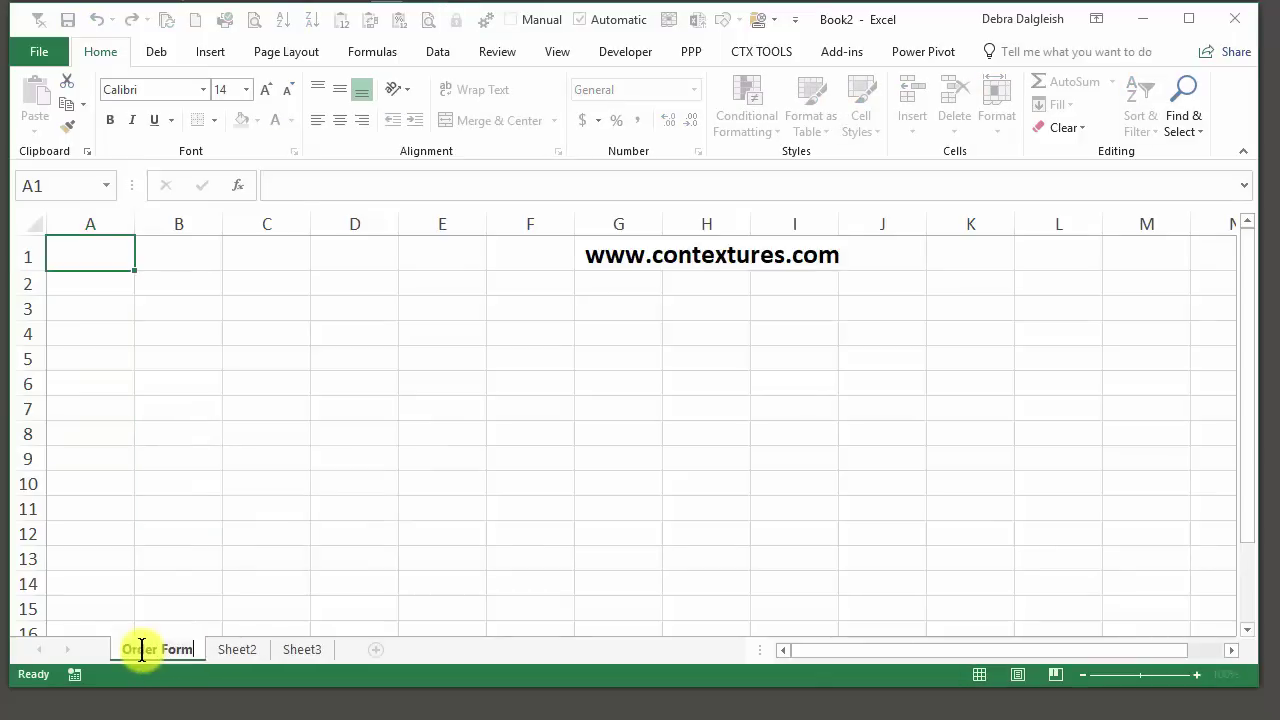
key(Return)
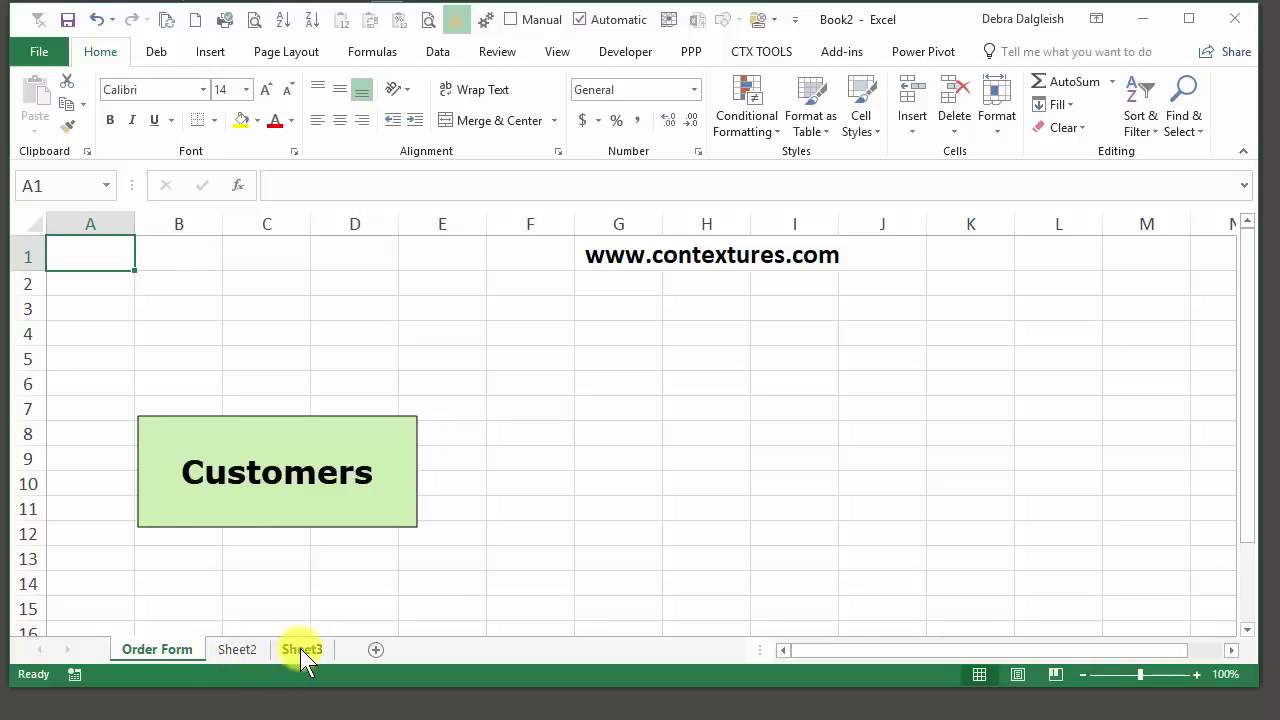
- Rename the Sheet2 worksheet as Customers
double_click(234, 649)
text(Customers)
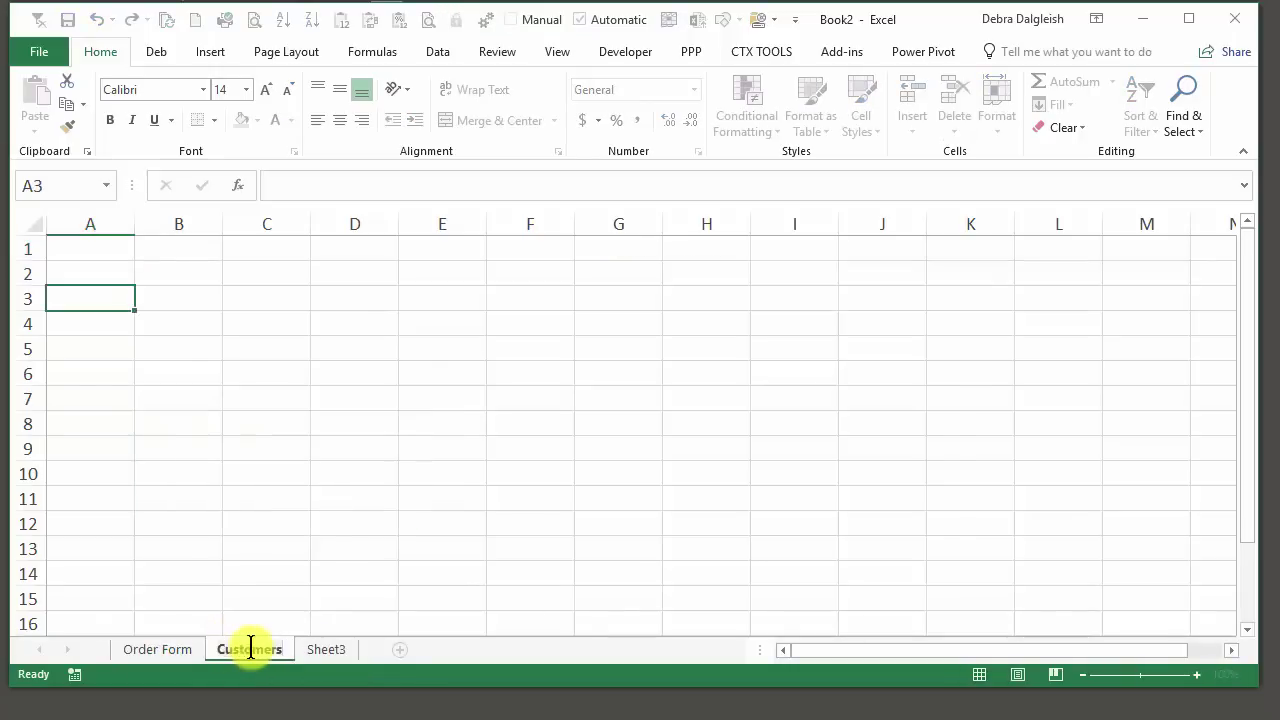
key(Return)
- Rename the Sheet3 worksheet as Products
click(324, 648)
double_click(322, 647)
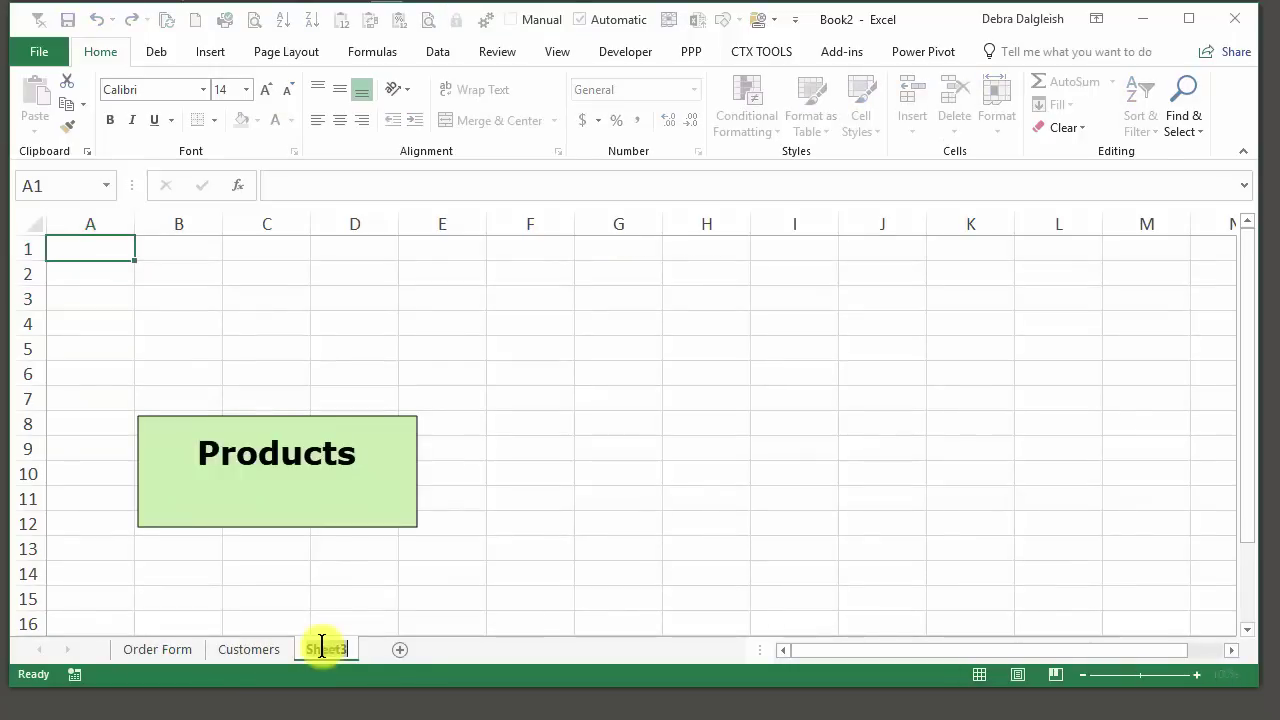
text(Products)
key(Return)
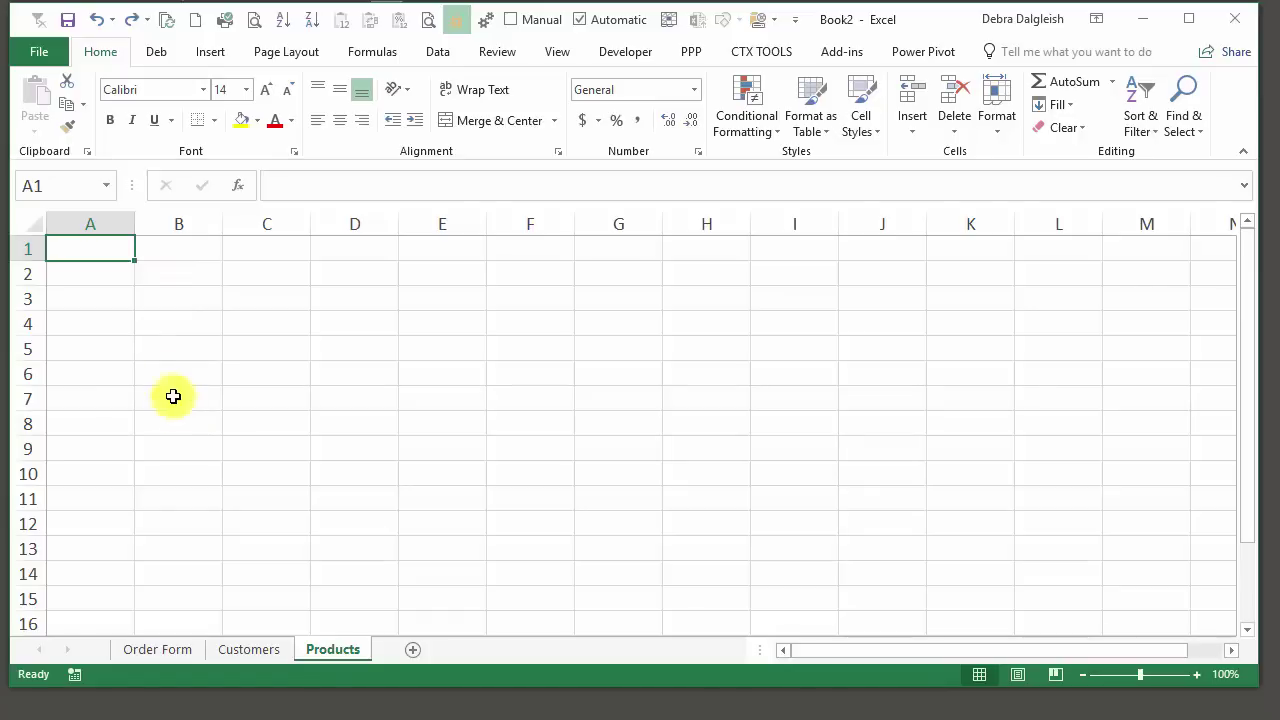
- Paste the copied product list with its Product and Price columns at cell A1 of the Products sheet
click(255, 650)
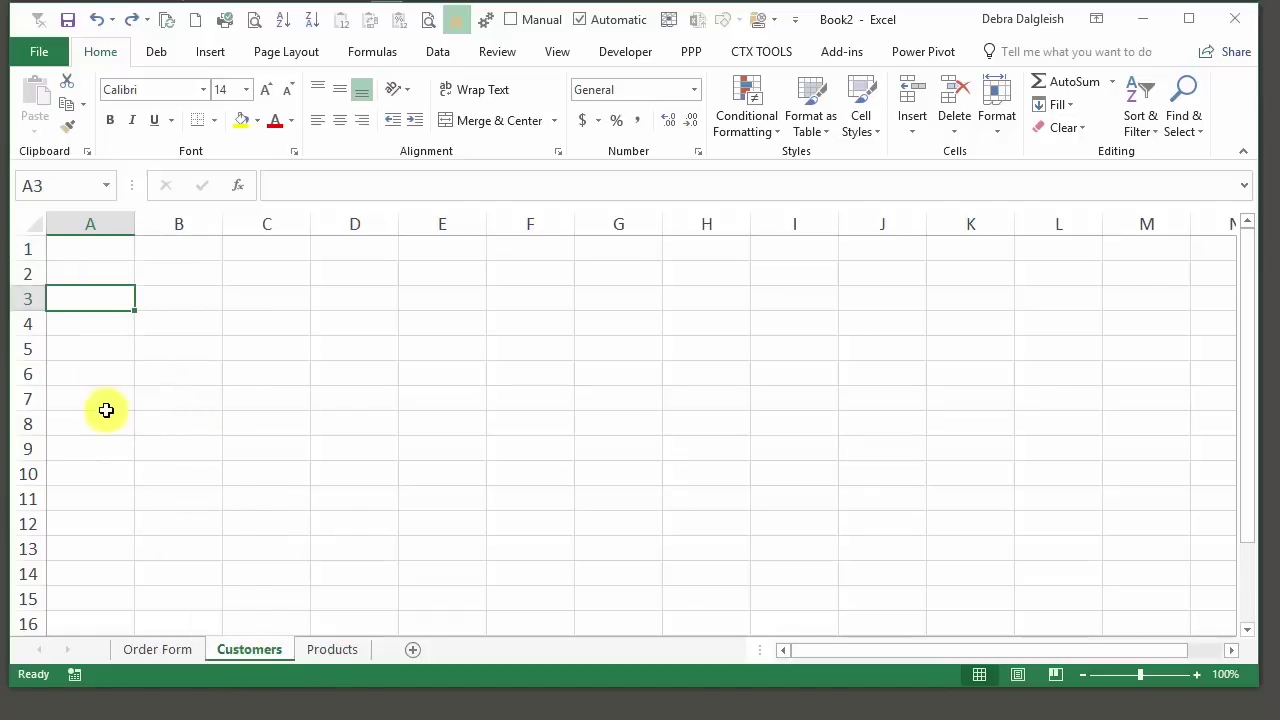
click(89, 251)
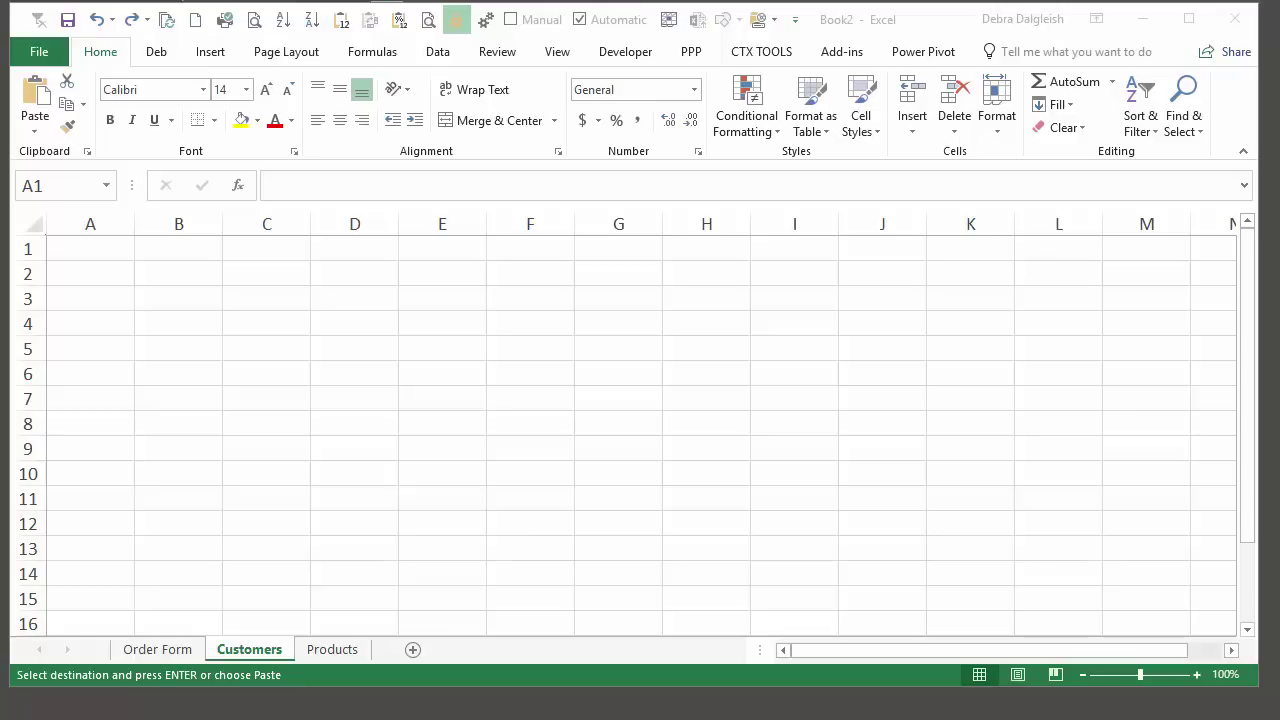
click(330, 650)
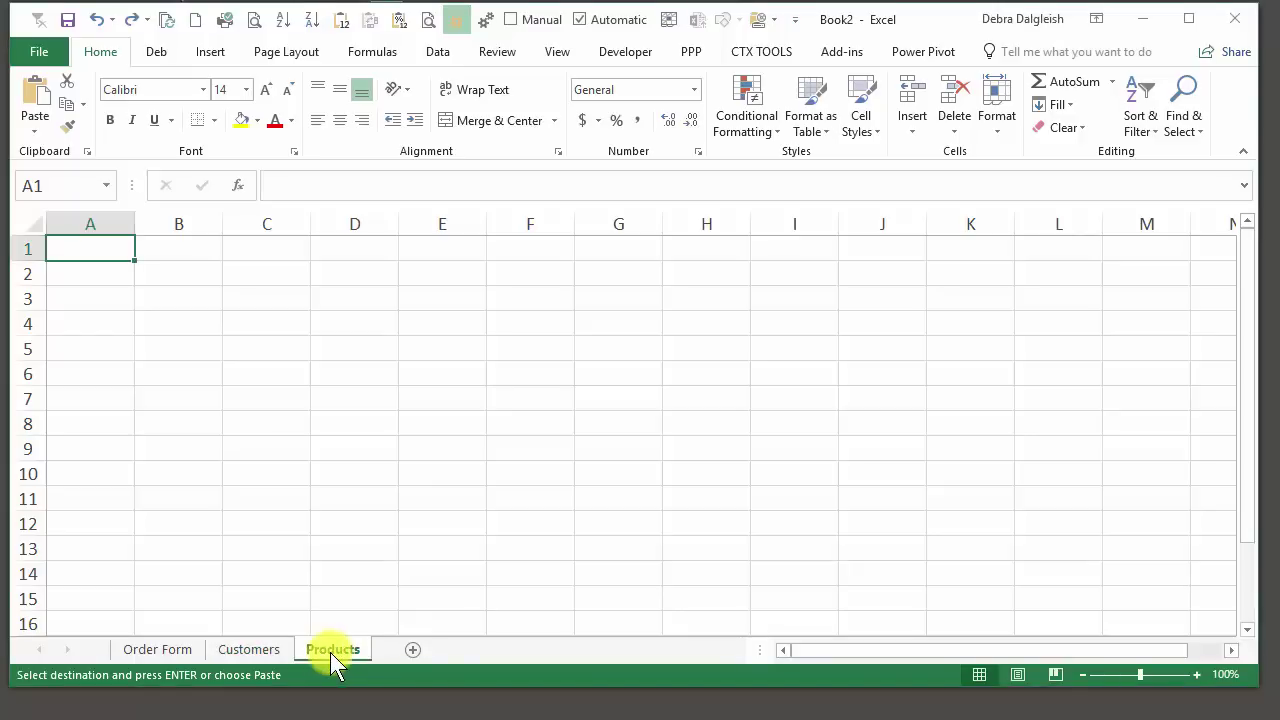
right_click(94, 247)
click(165, 338)
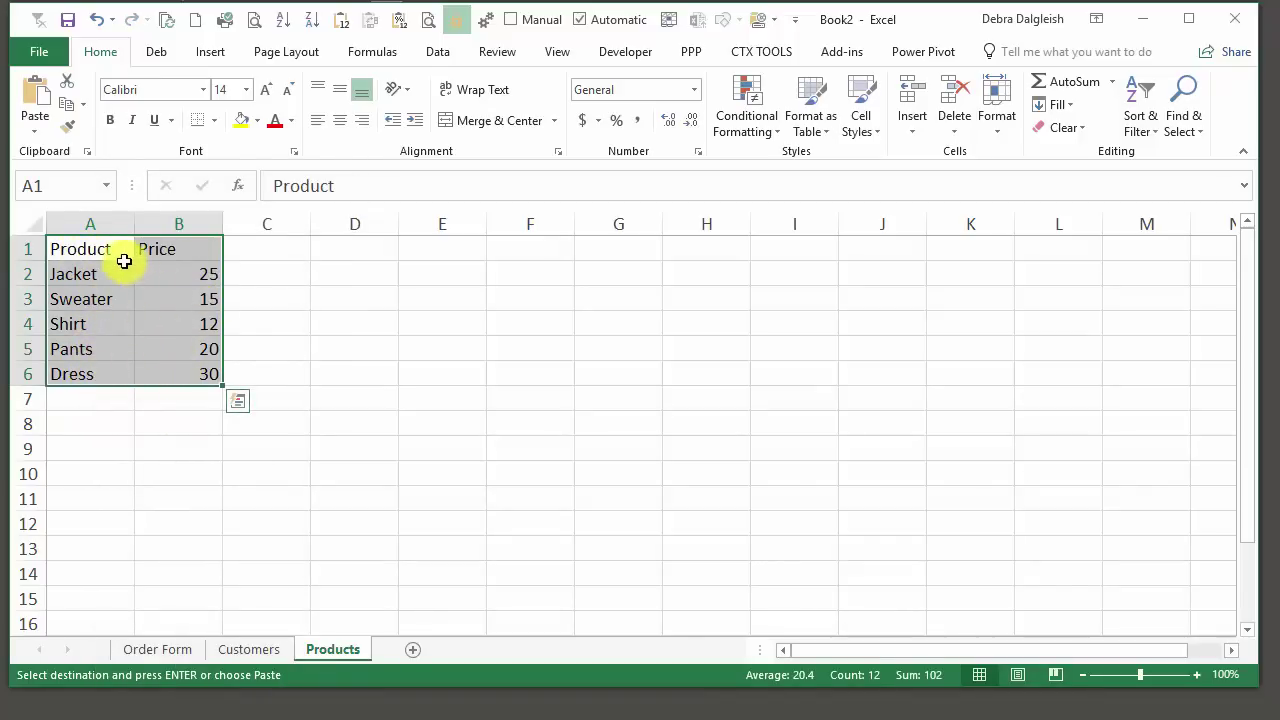
- Paste the copied customer list at cell A1 of the Customers sheet and fit the column widths to the contents
click(254, 647)
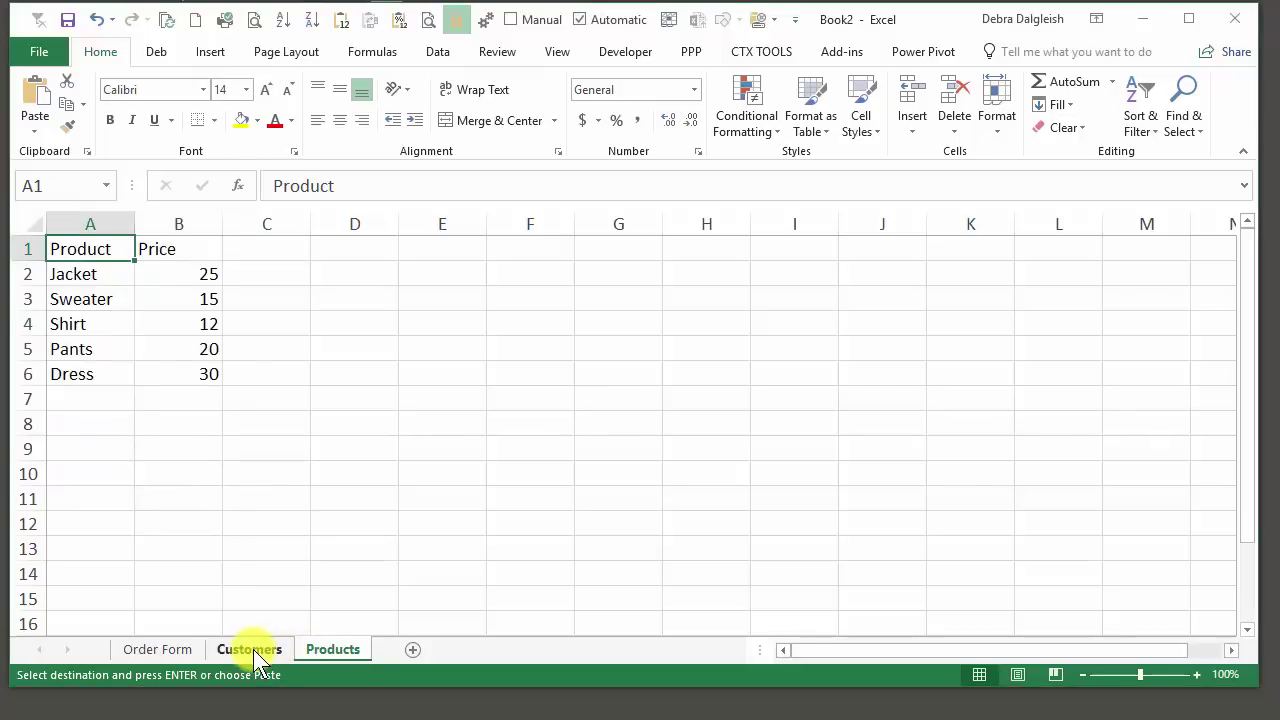
right_click(88, 254)
click(163, 342)
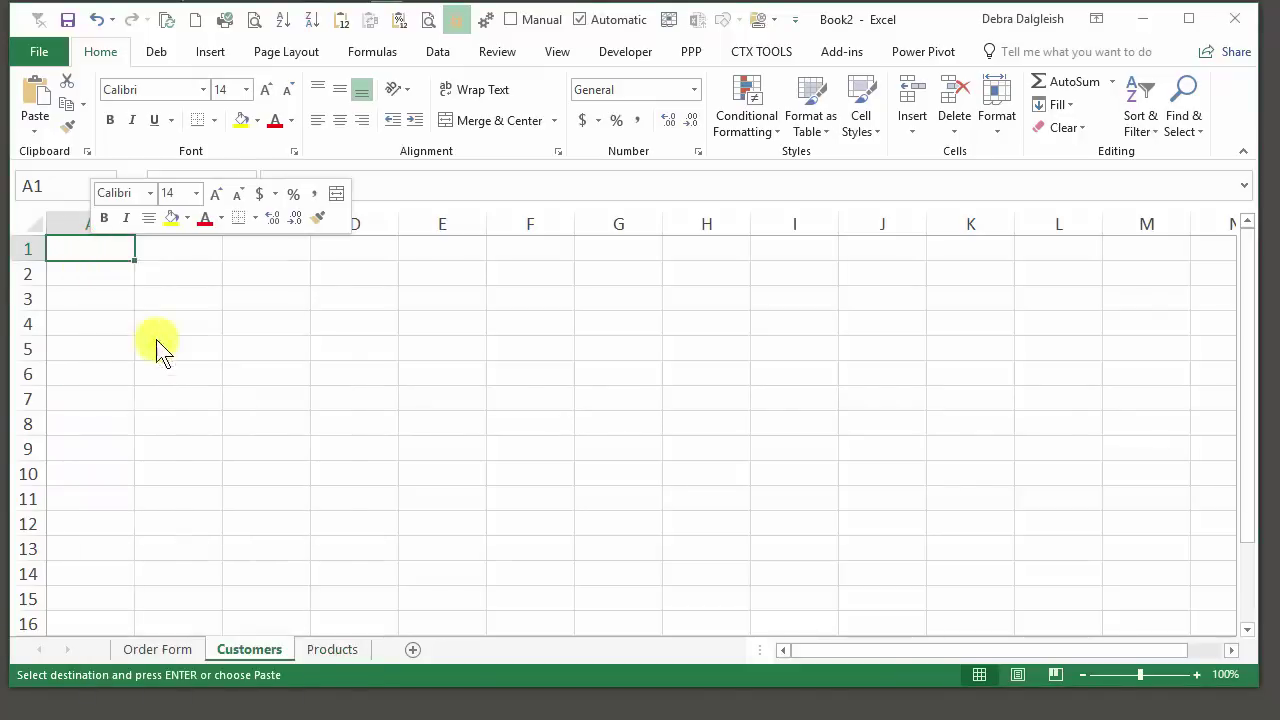
double_click(489, 221)
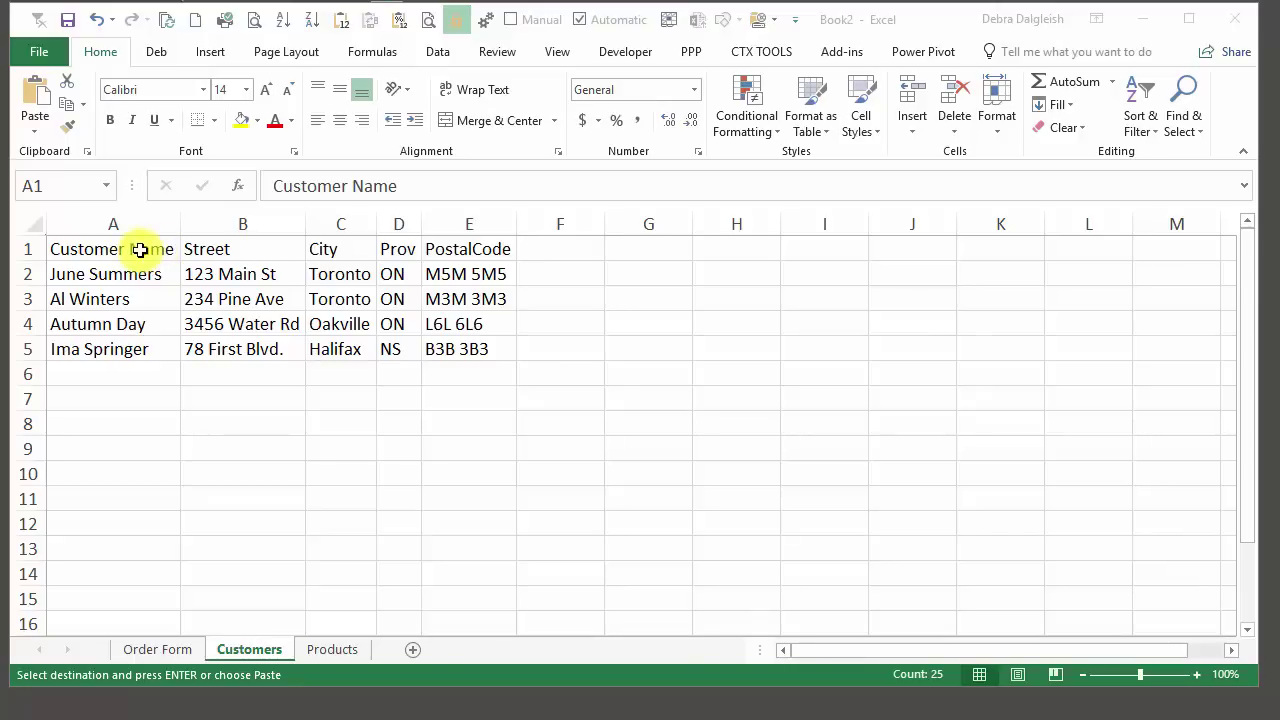
- Format the customer list A1:E5 as a table with headers, using the light style with a black header row
click(142, 249)
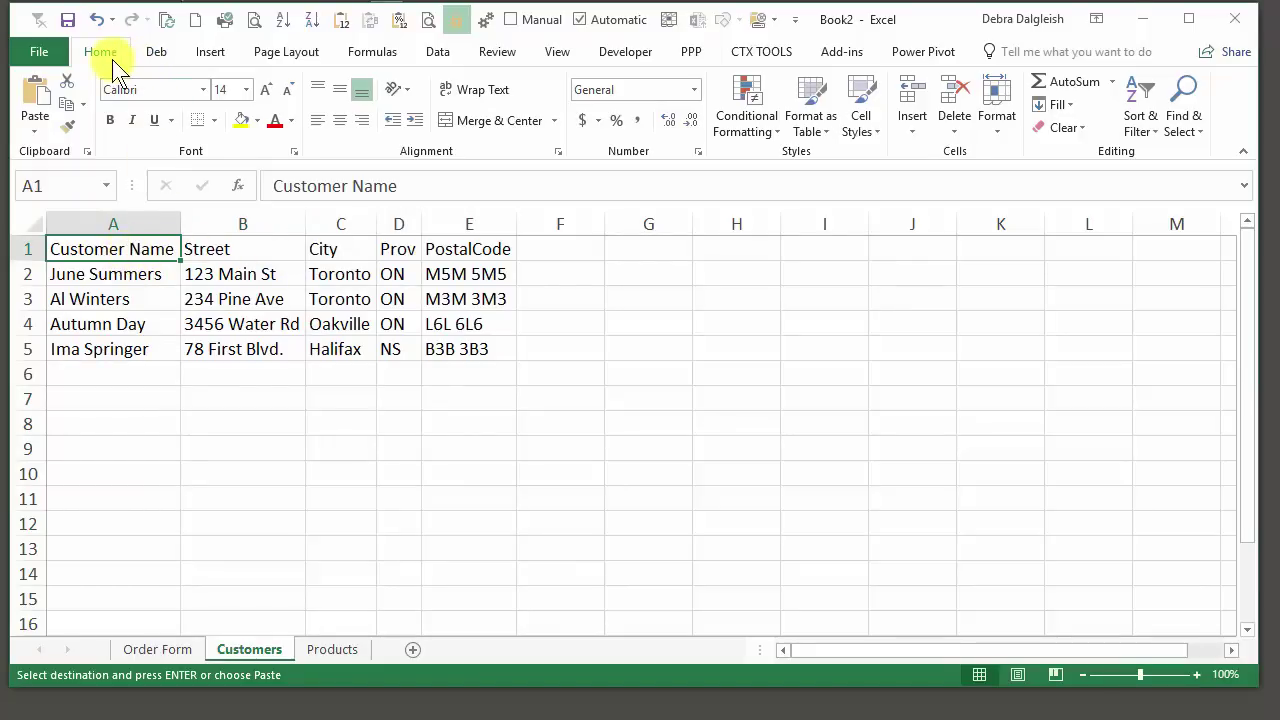
click(825, 135)
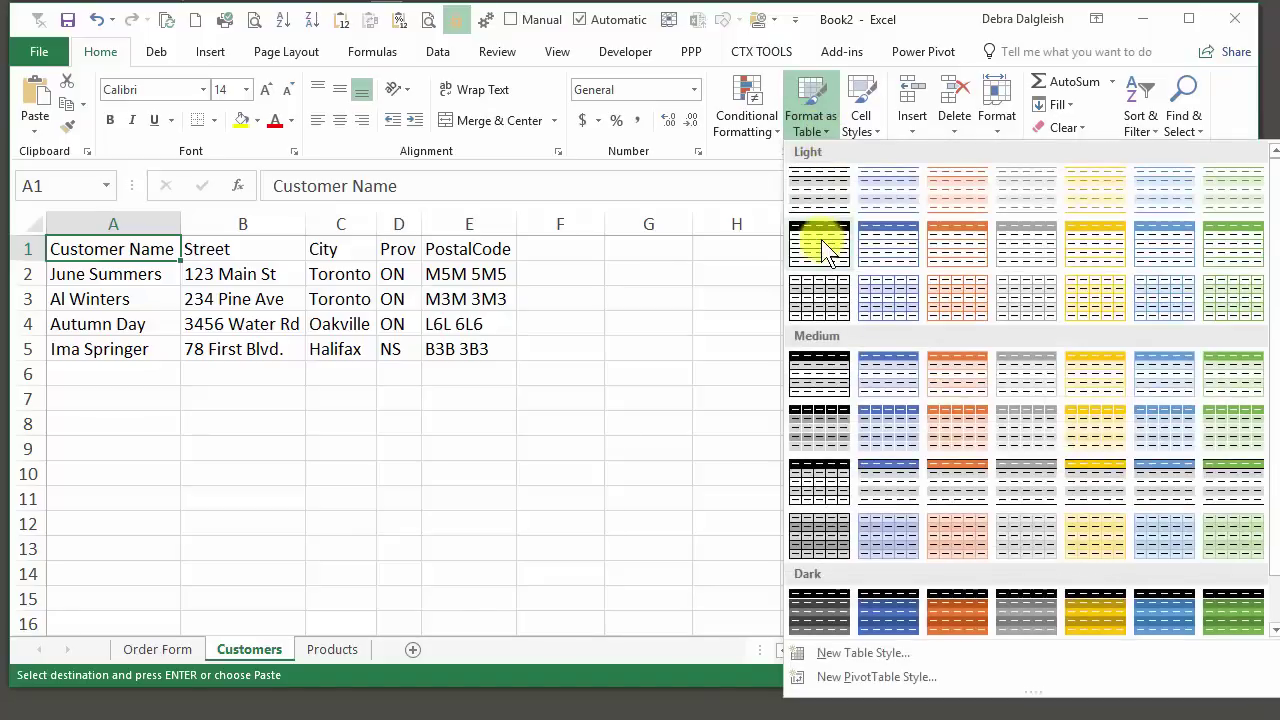
click(821, 239)
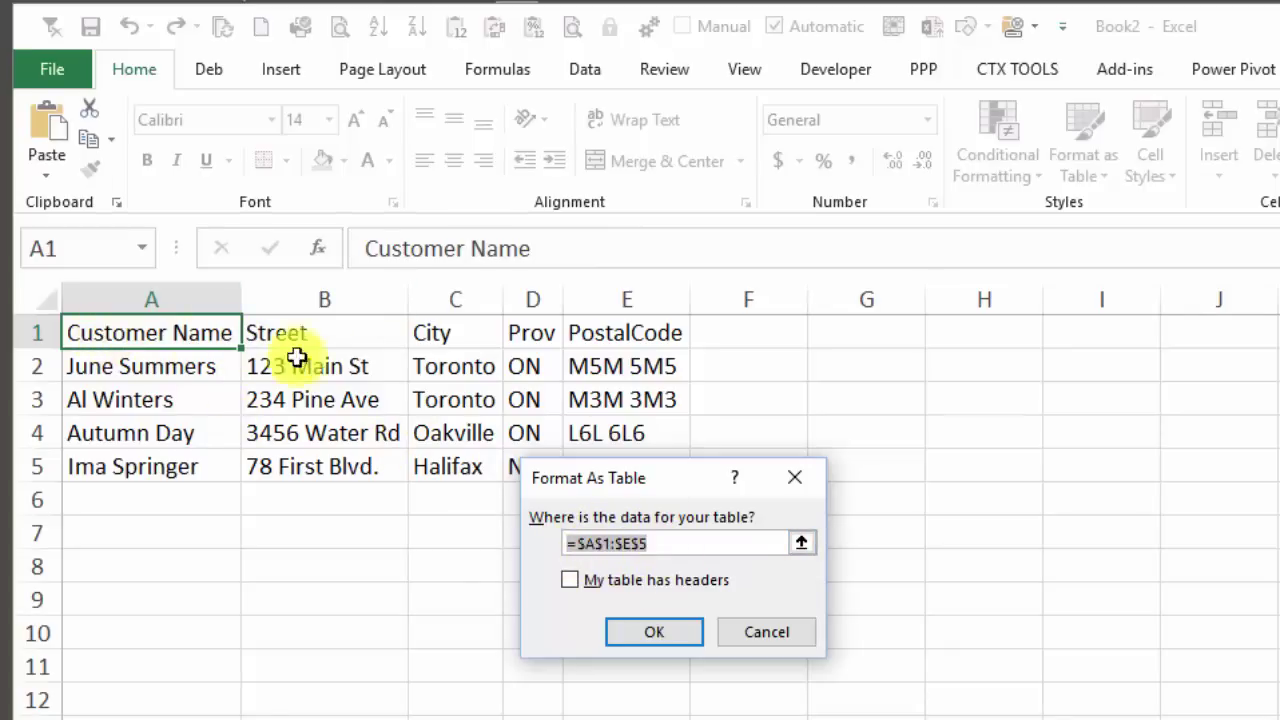
click(570, 581)
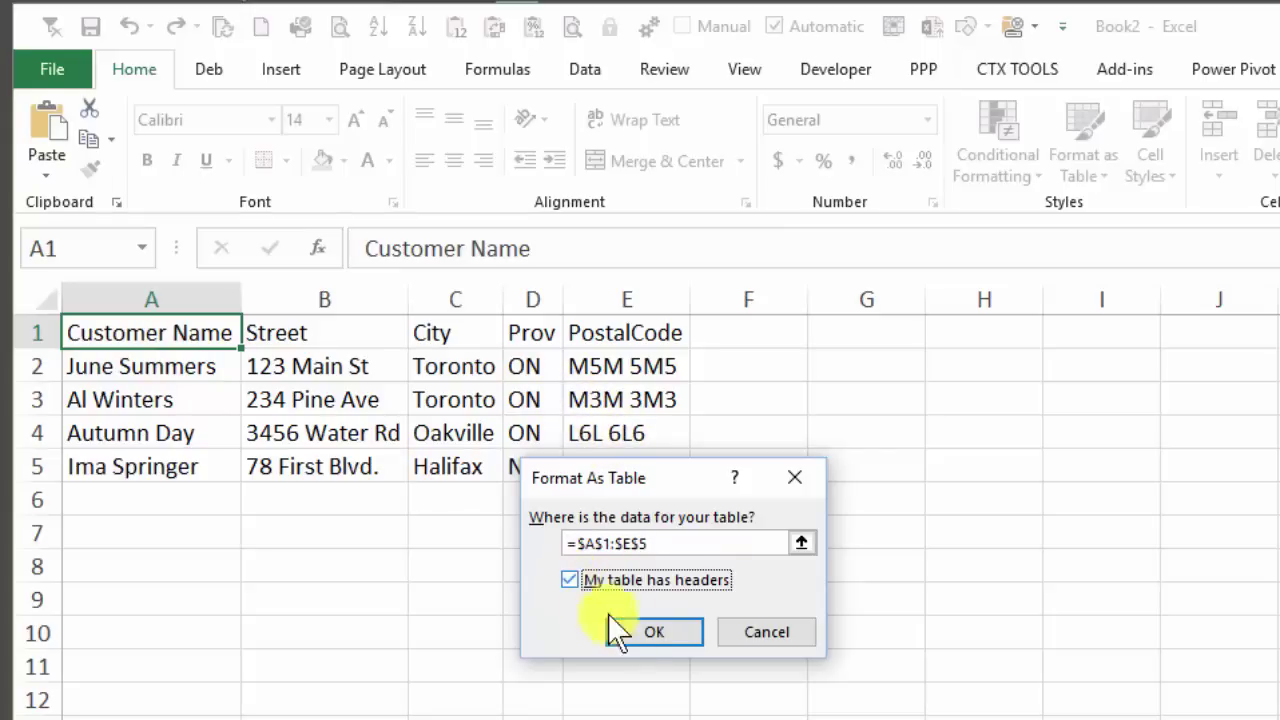
click(647, 628)
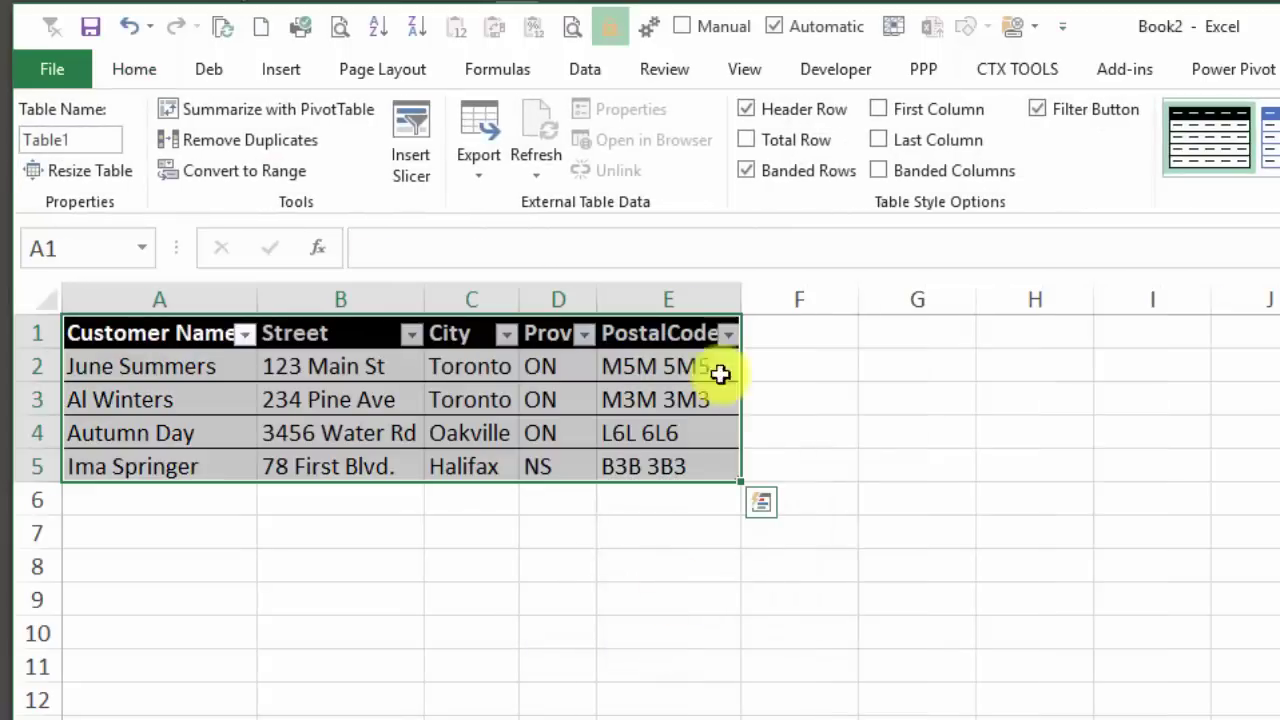
click(690, 476)
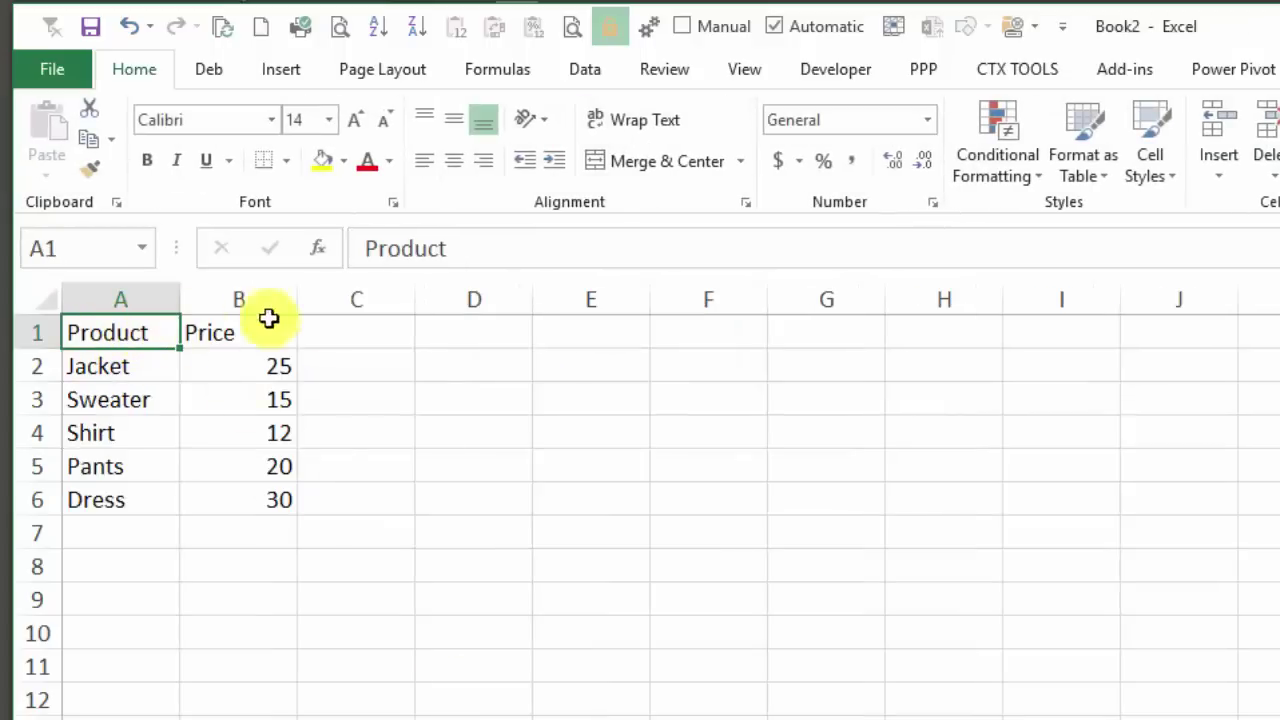
- Format the product list A1:B6 as a table with headers, using the light style with a blue header row
click(1112, 195)
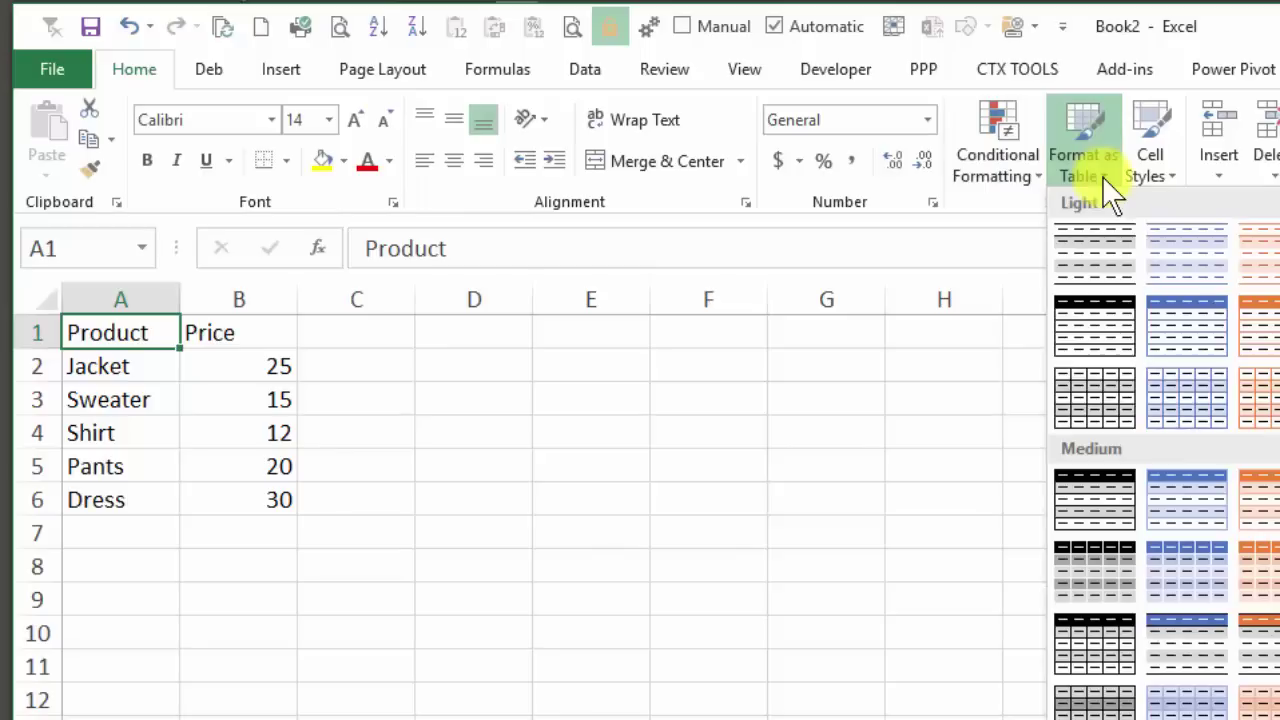
click(1168, 348)
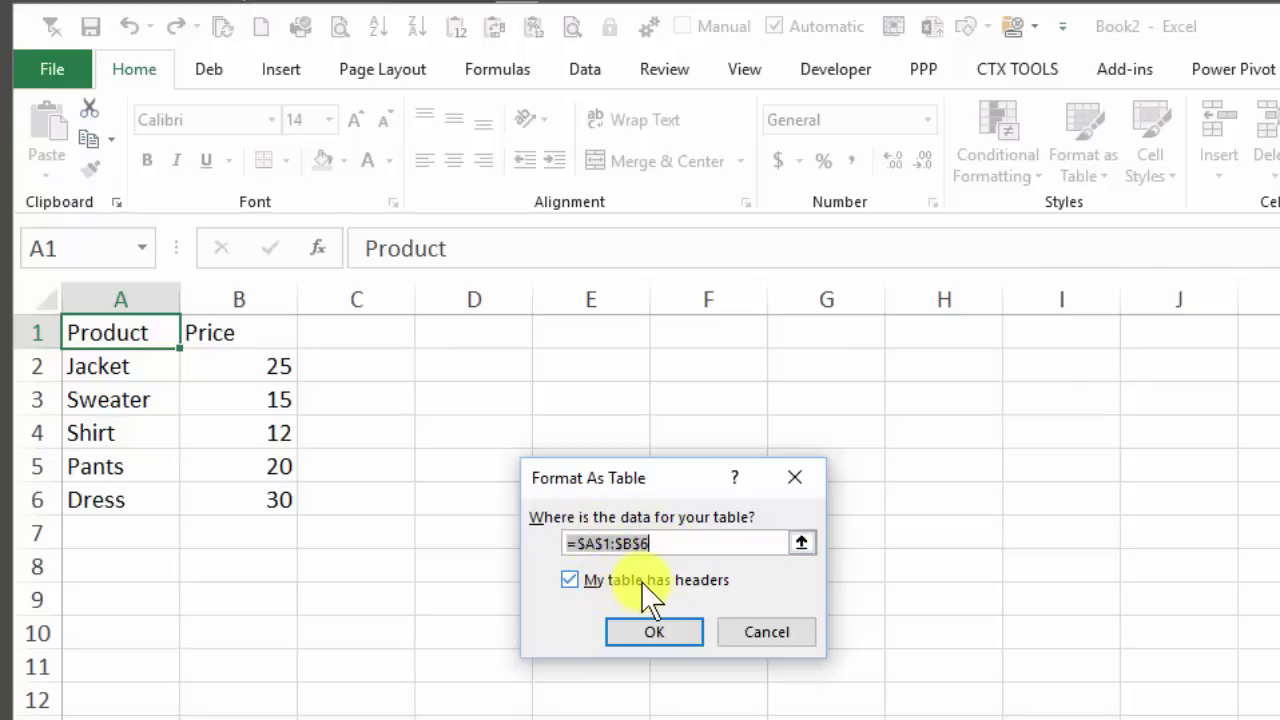
click(662, 636)
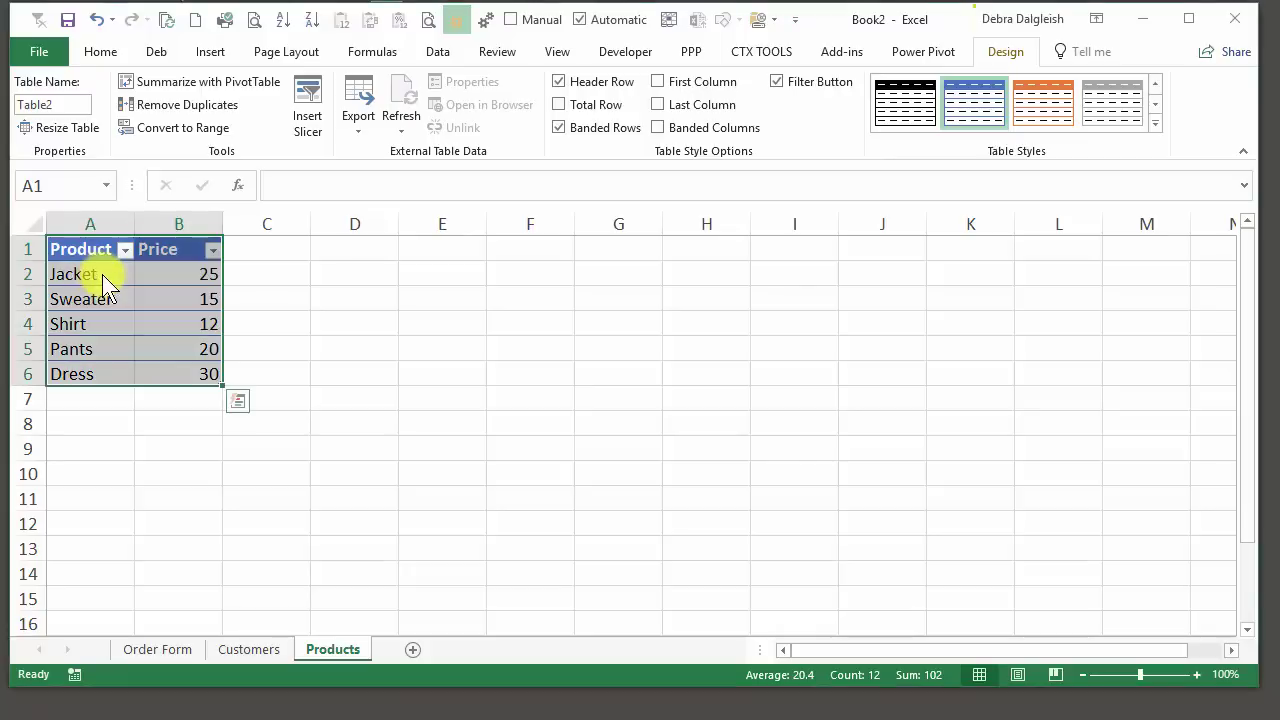
- Name the product names in A2:A6 of the Products sheet ProductList and check the workbook's list of defined names
drag(102, 274, 100, 372)
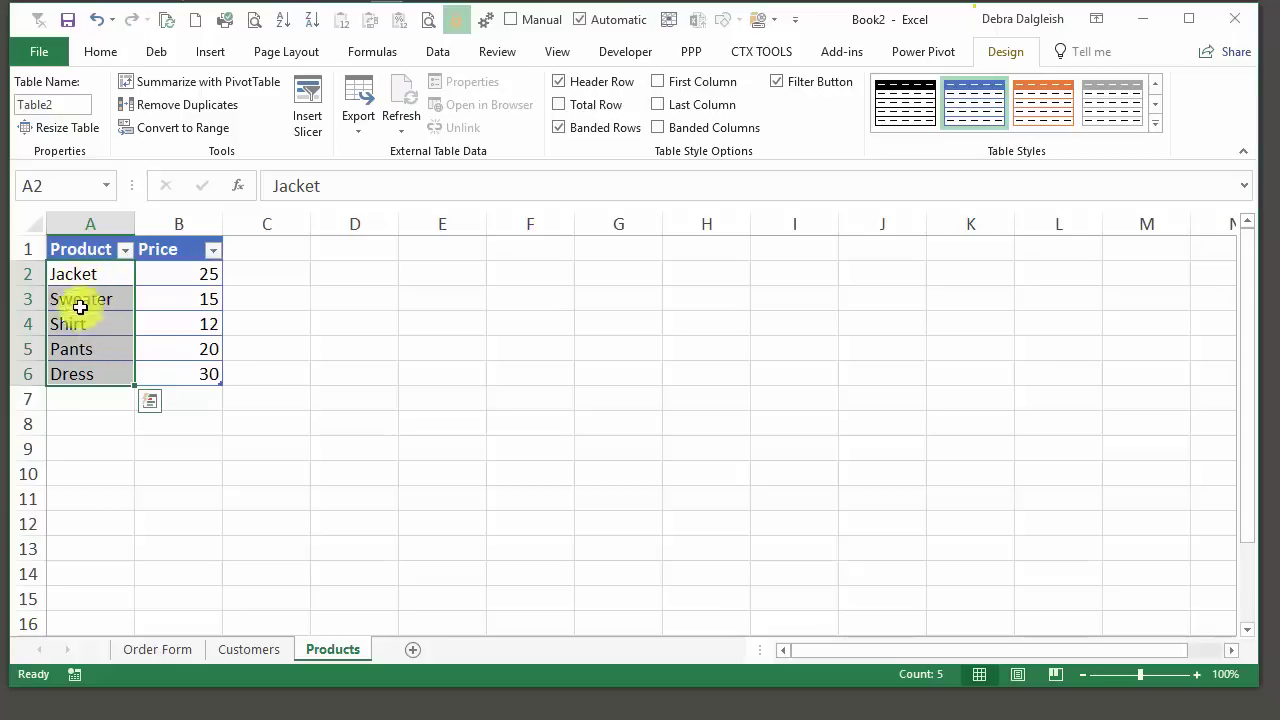
click(54, 185)
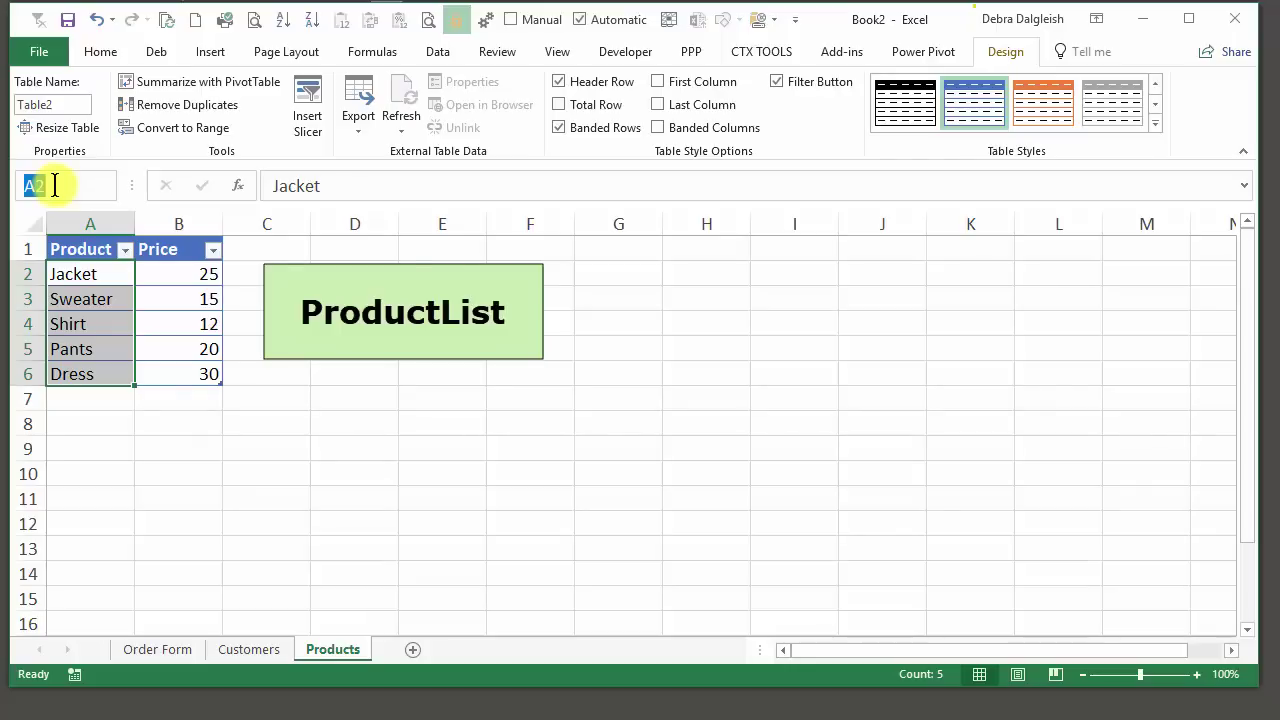
text(ProductList)
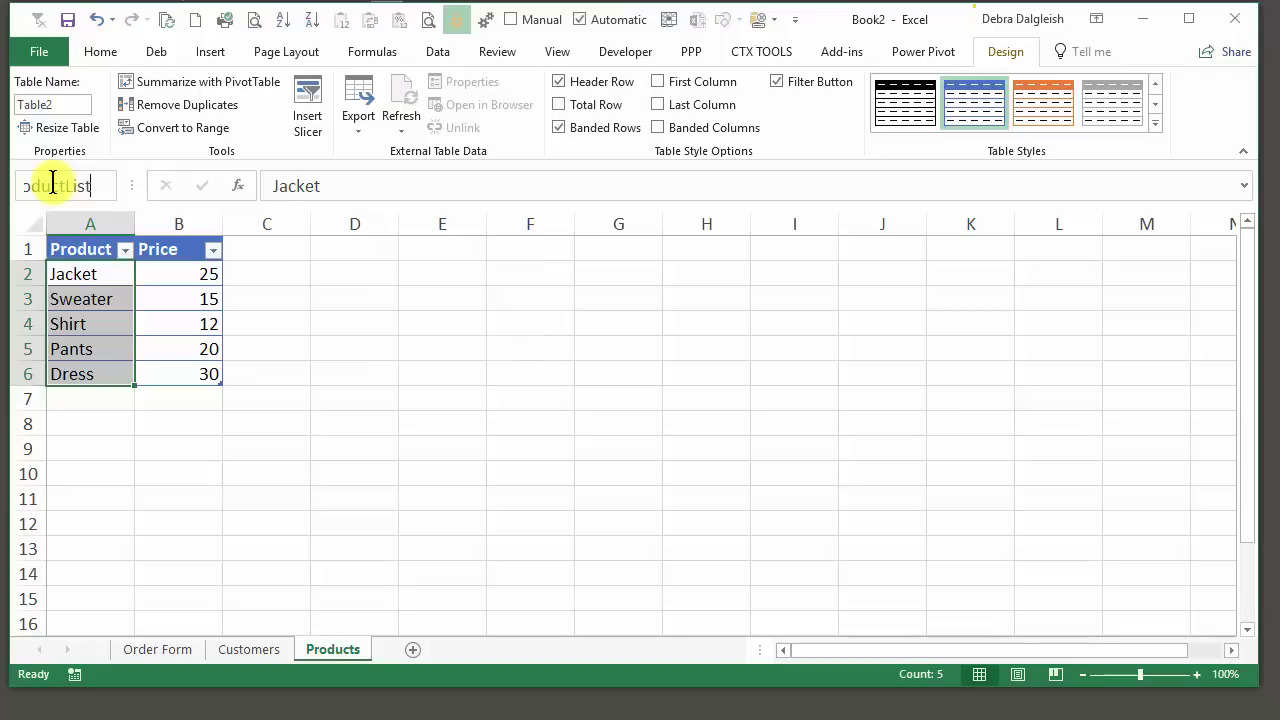
key(Return)
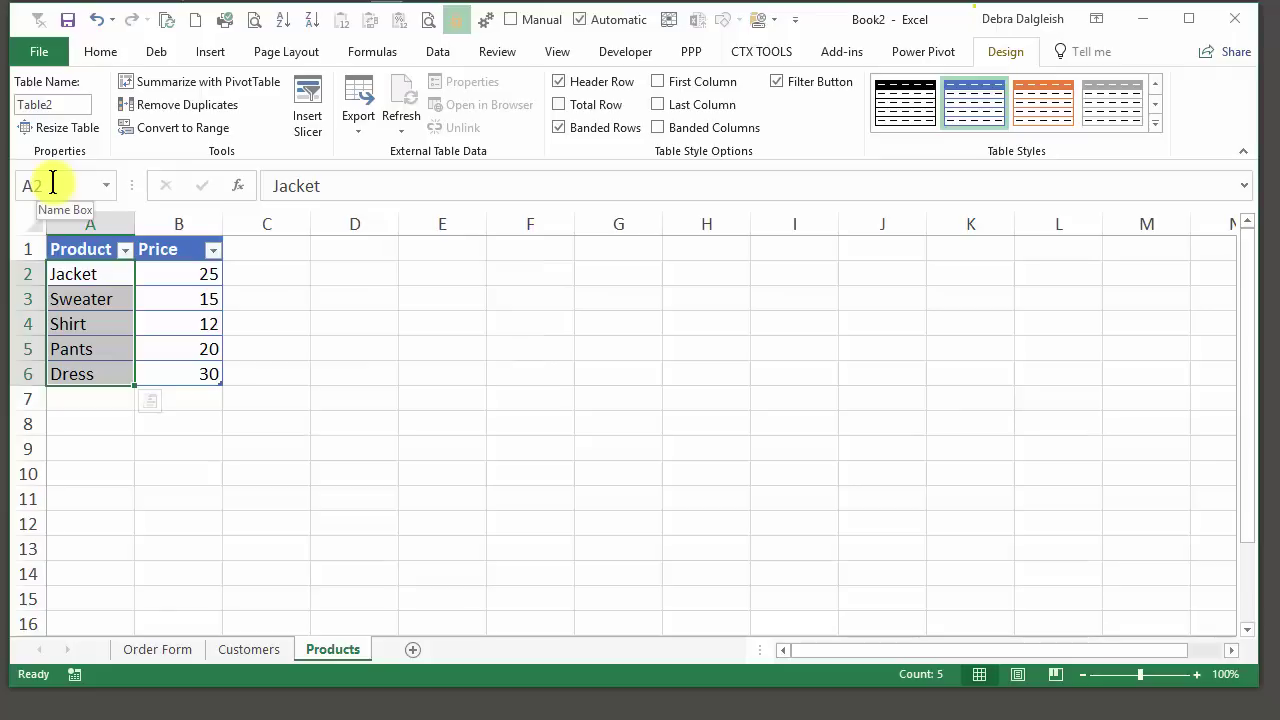
click(105, 185)
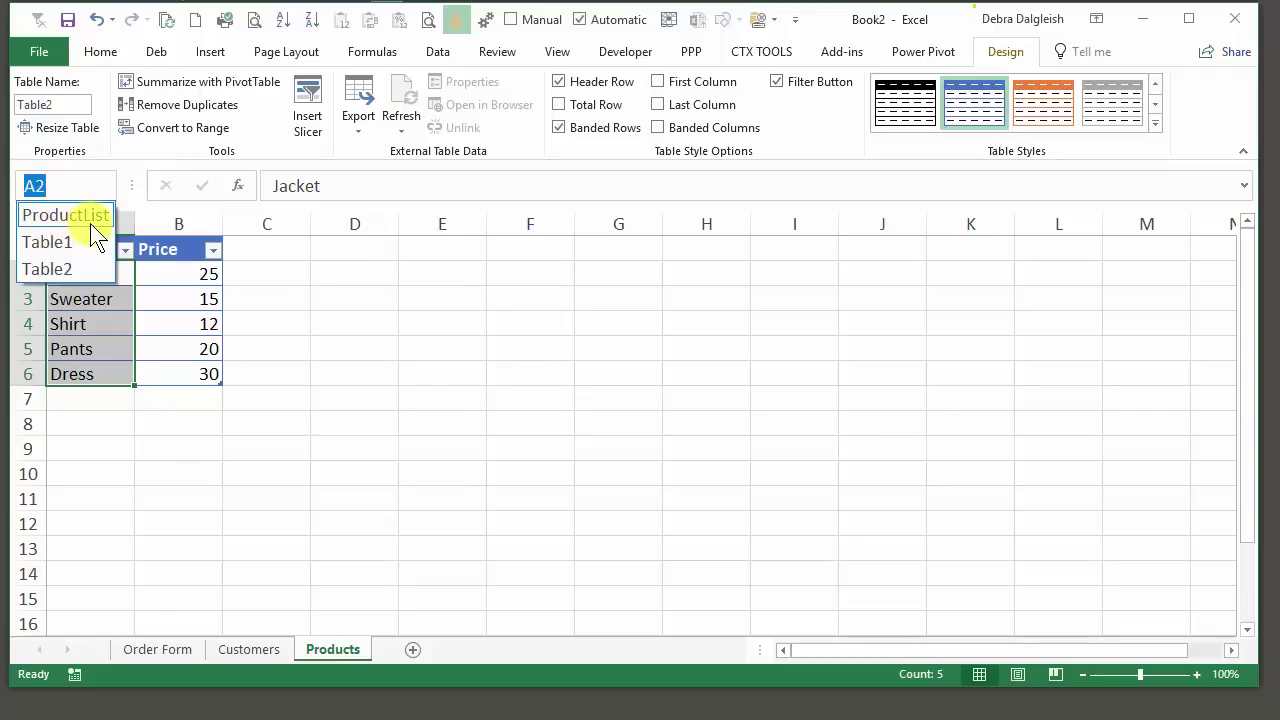
click(180, 280)
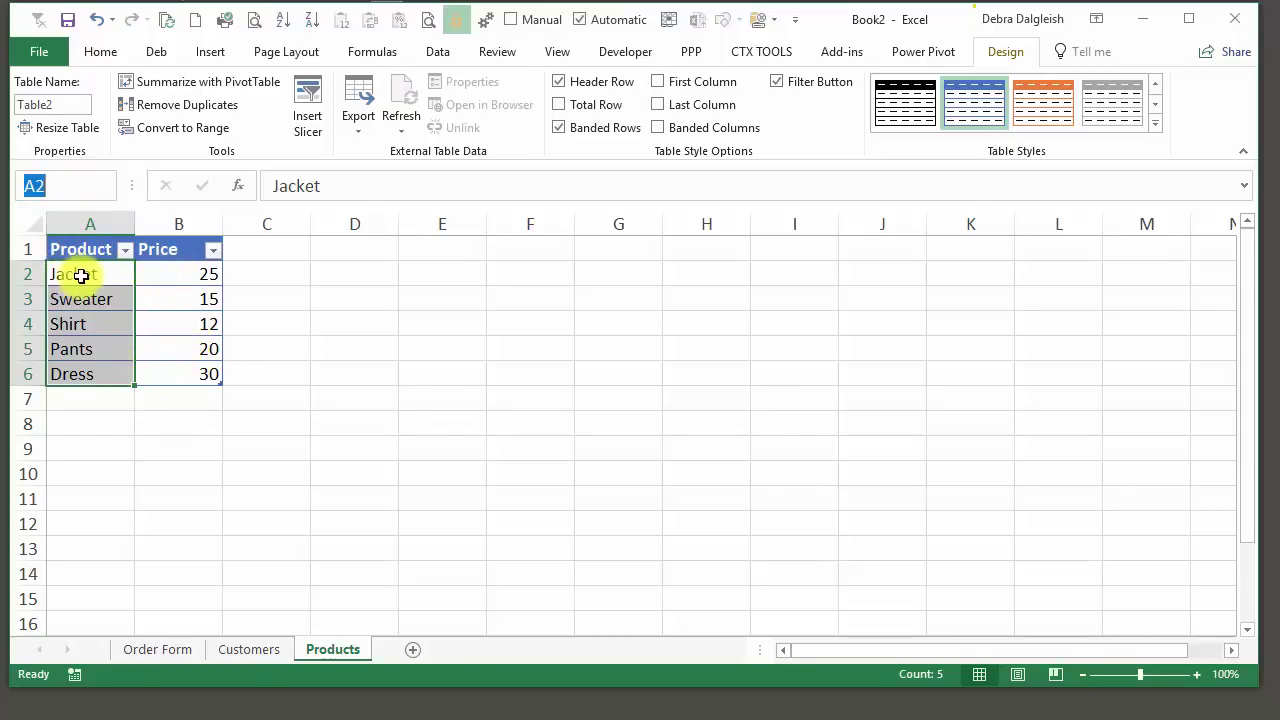
- Name the product and price cells A2:B6 ProductLookup, and go to the ProductList range to check it
drag(79, 274, 194, 374)
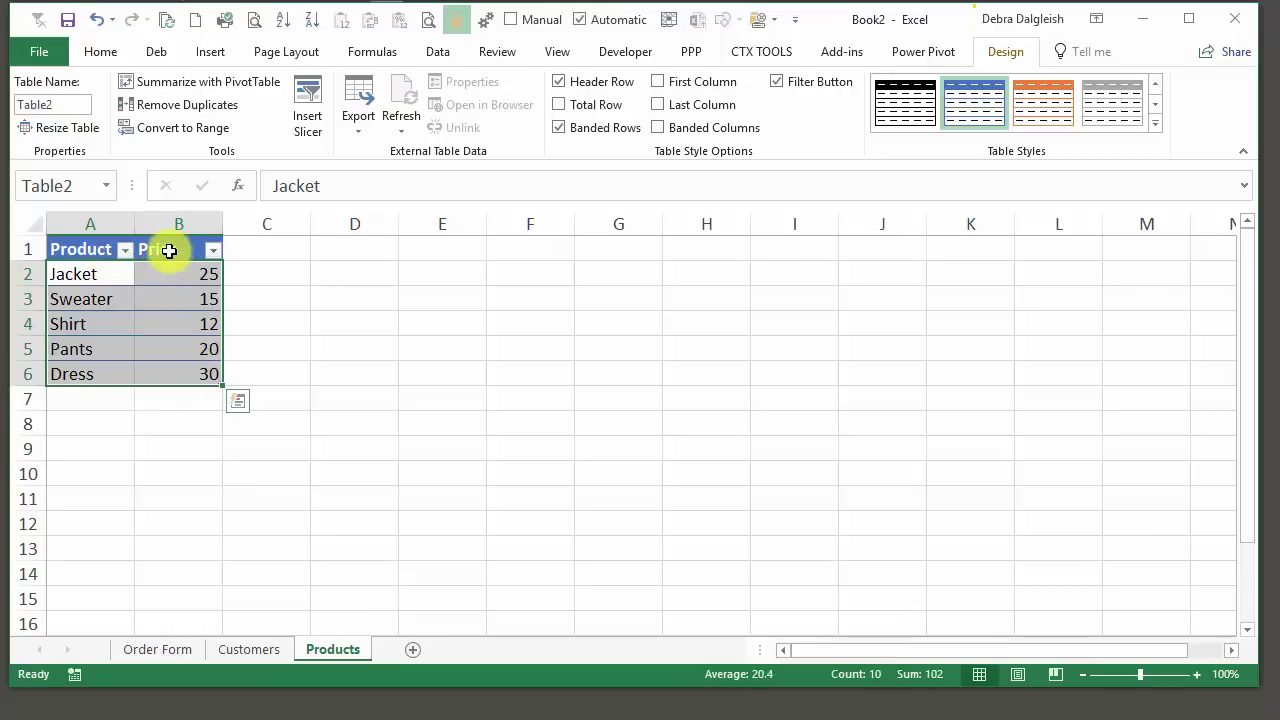
click(76, 186)
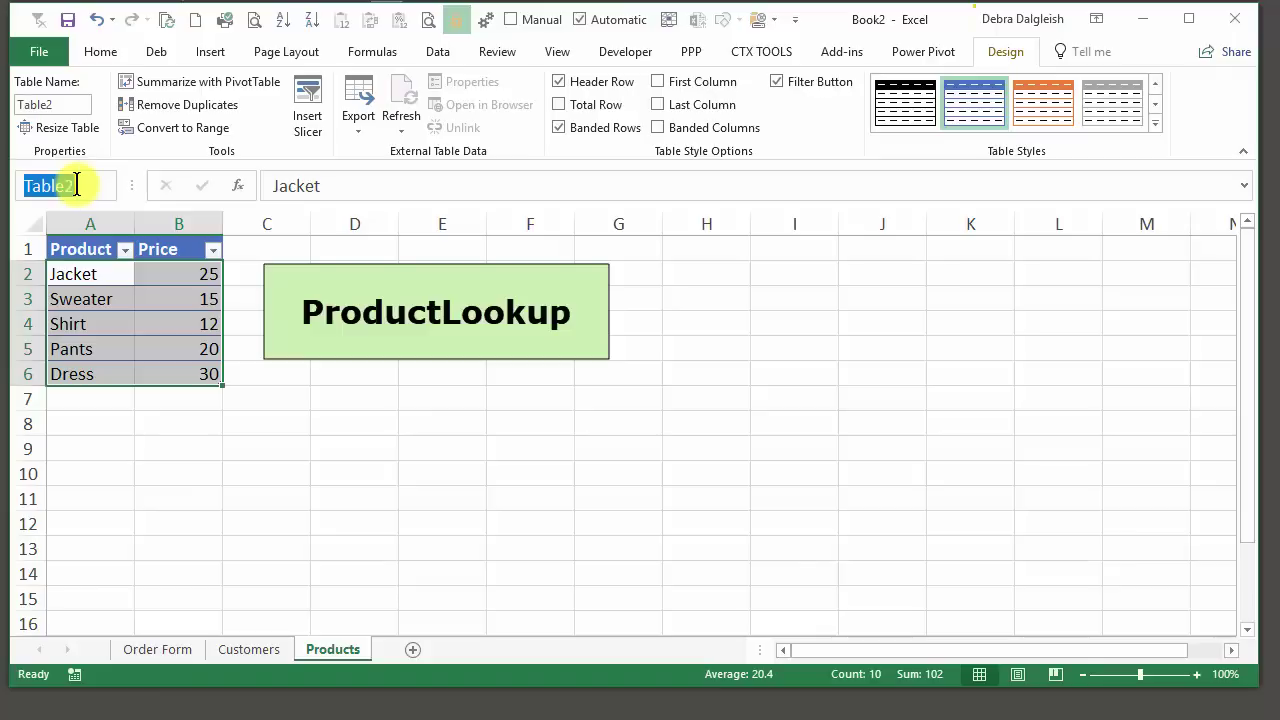
text(Produ)
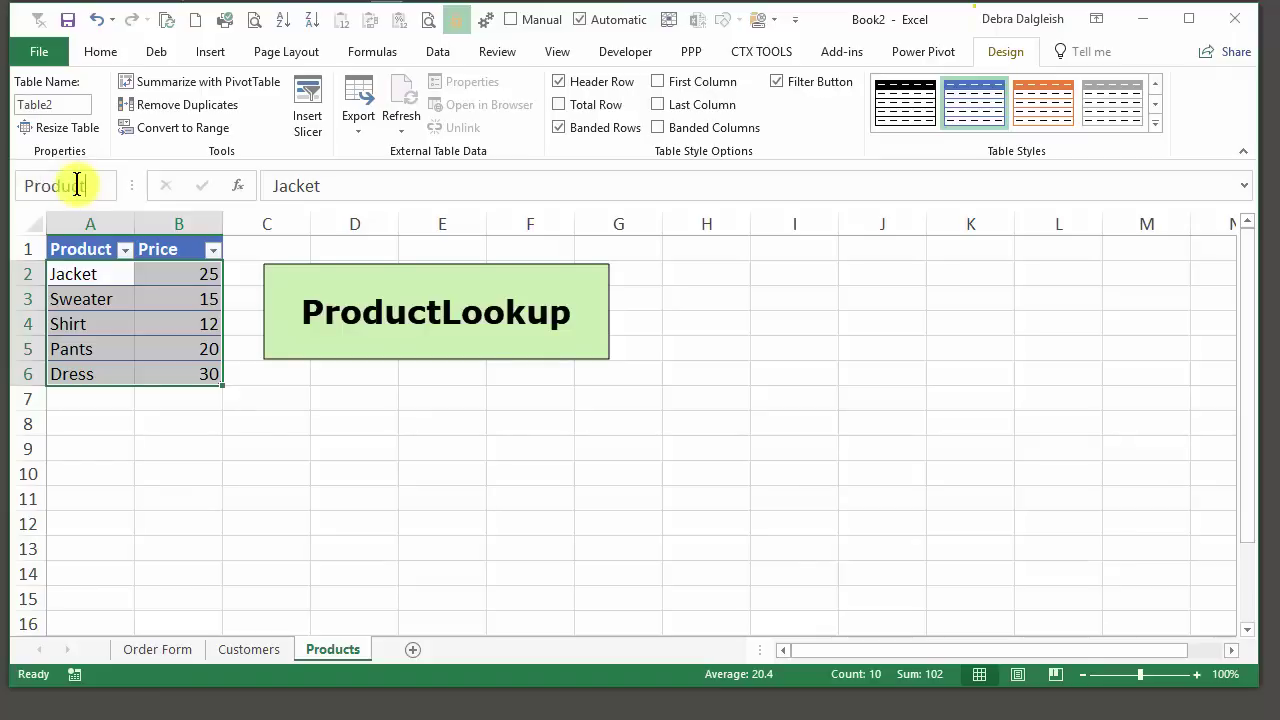
text(ctLookup)
key(Return)
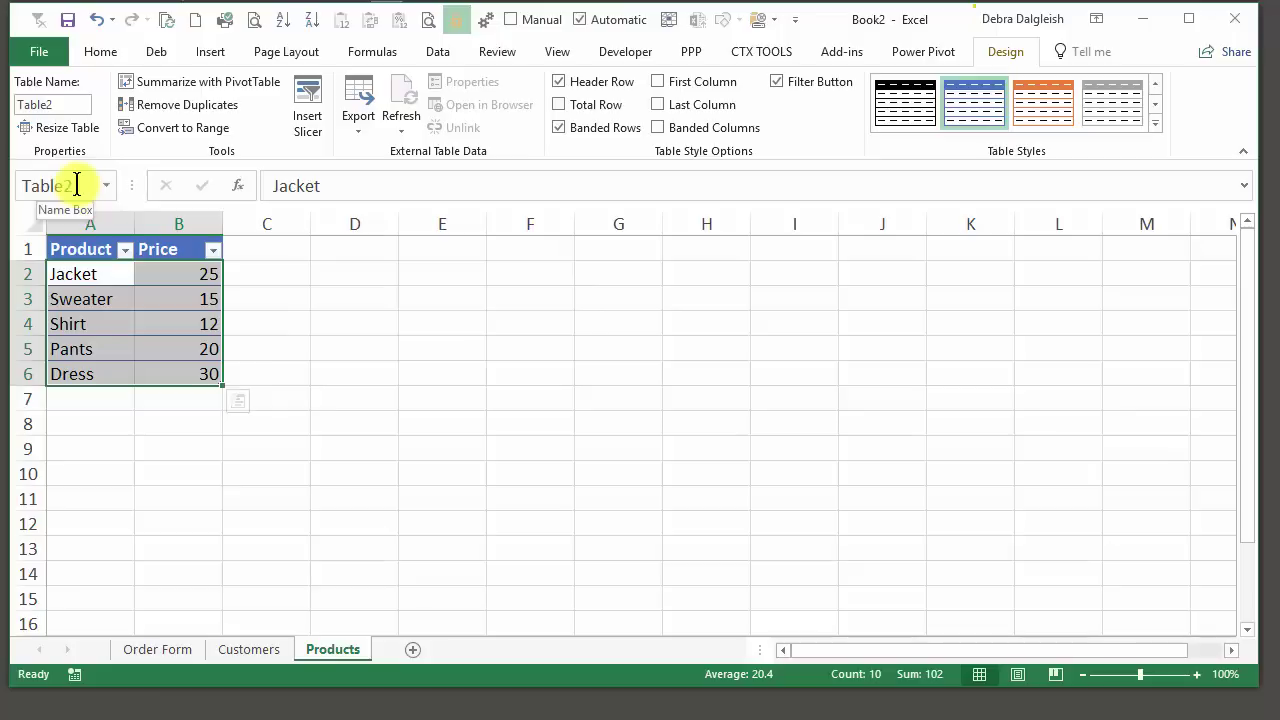
click(105, 184)
click(108, 185)
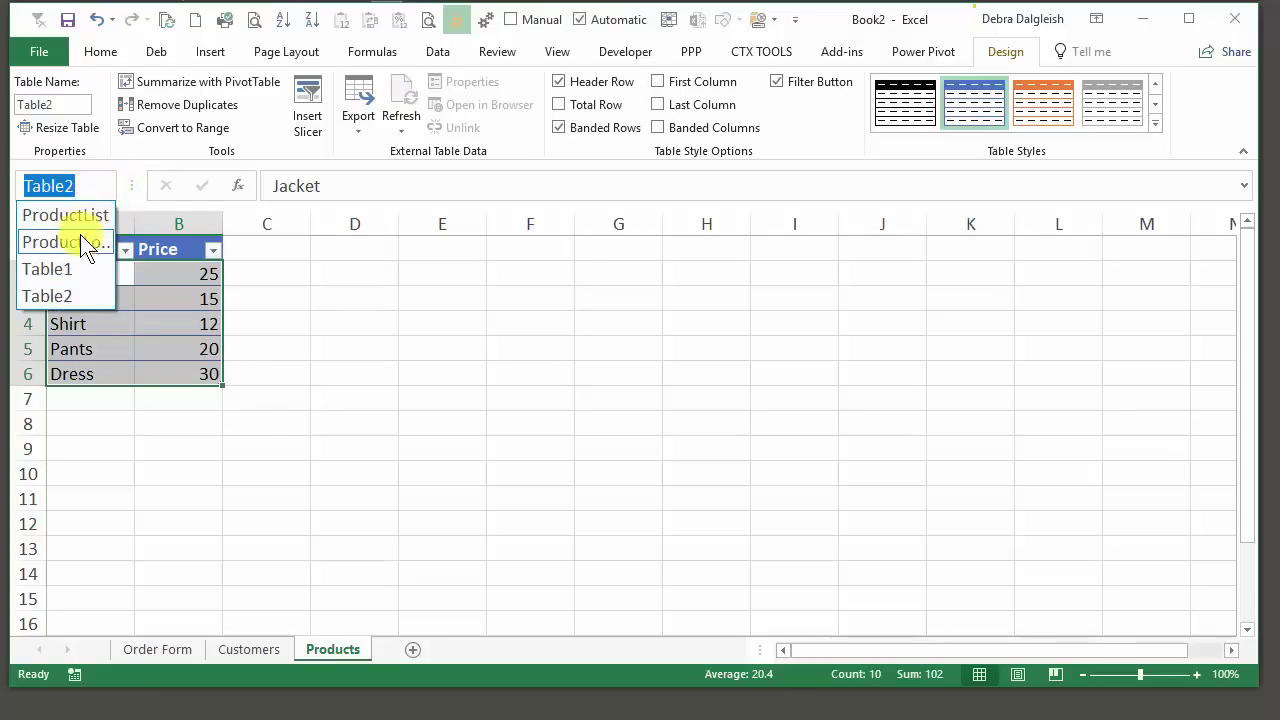
click(65, 215)
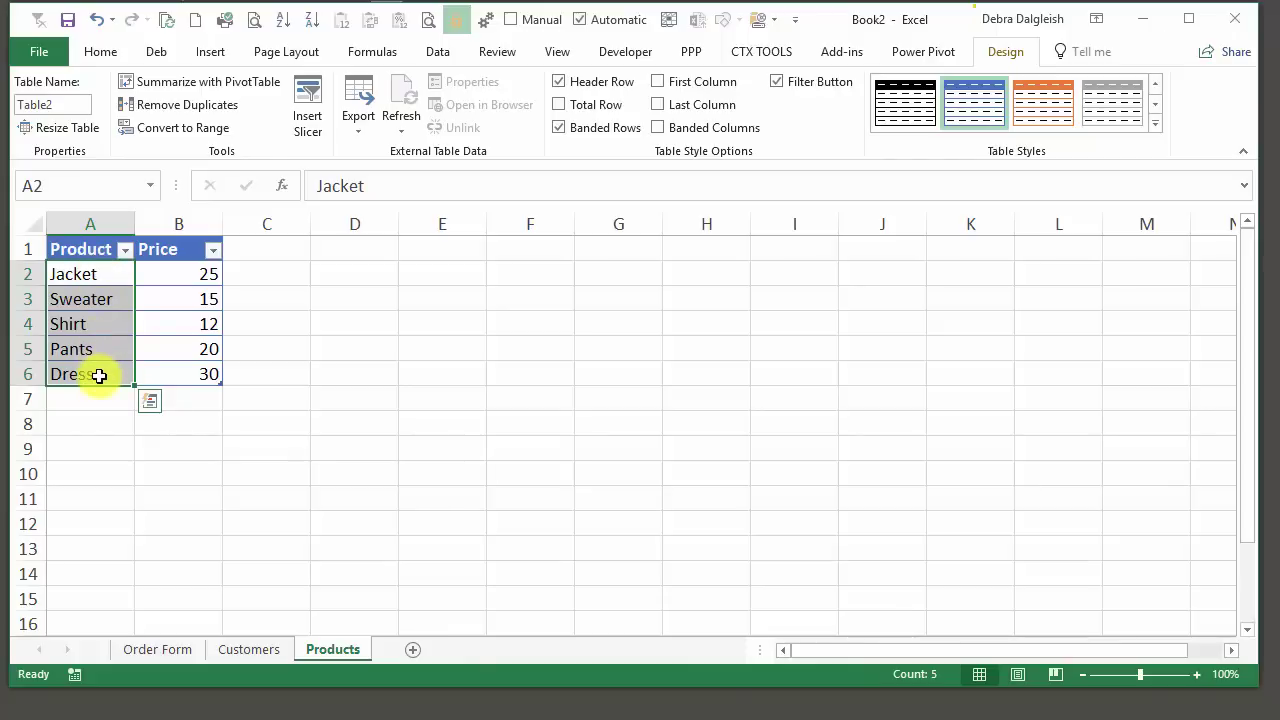
- On the Customers sheet, name the customer name cells A2:A5 CustomerList
click(250, 649)
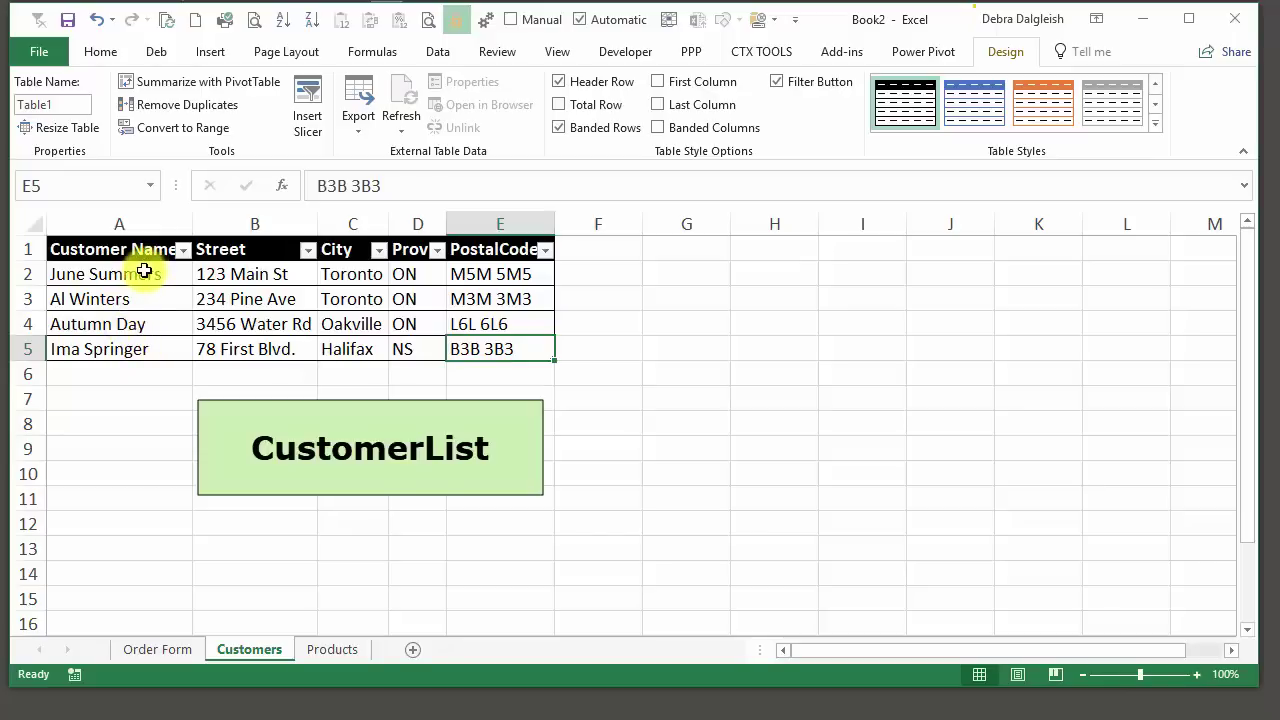
drag(143, 274, 140, 345)
click(67, 187)
text(Custo)
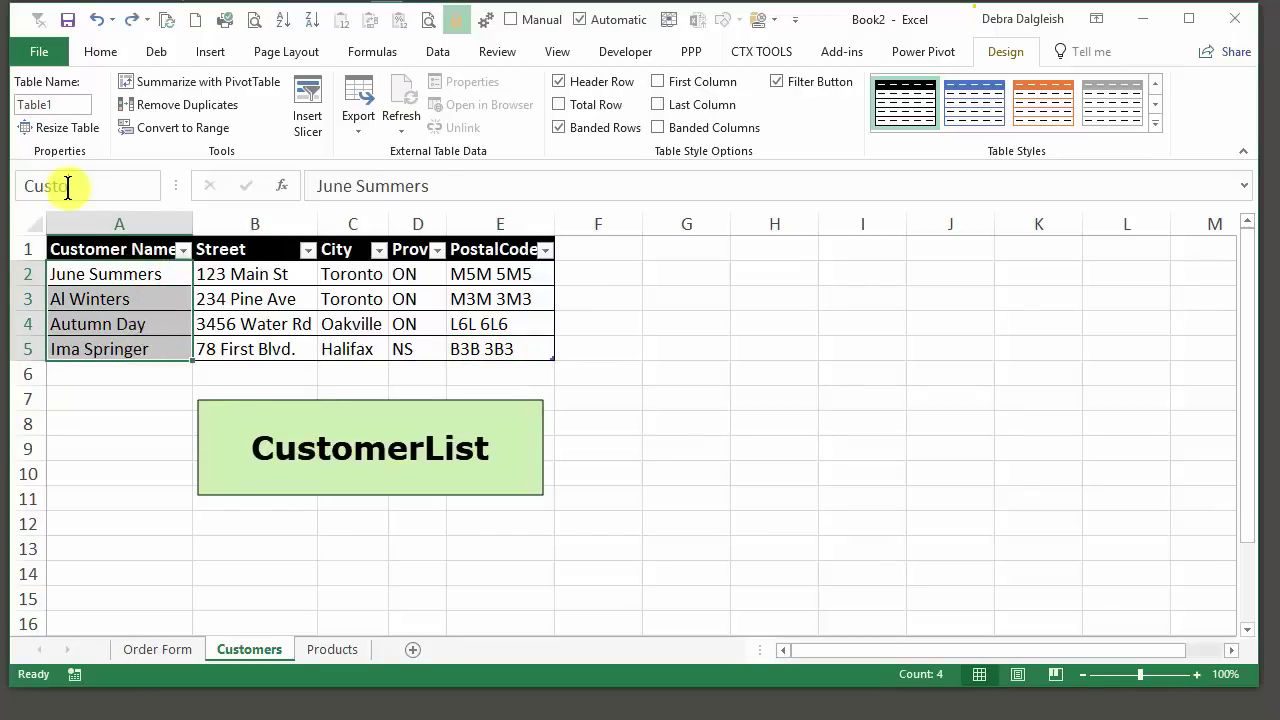
text(merList)
key(Return)
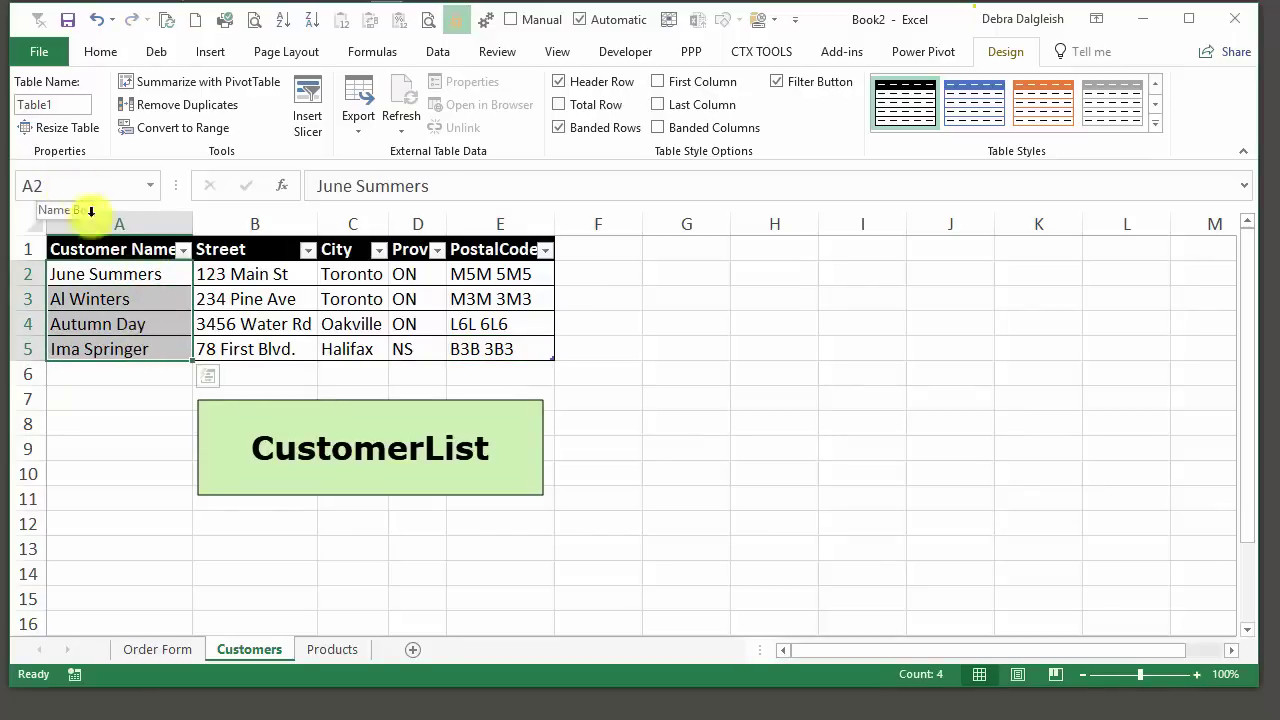
- Name the full customer data range A2:E5 CustomerLookup, and go to the CustomerList range to check it
drag(113, 275, 452, 345)
click(100, 188)
text(CustomerLookup)
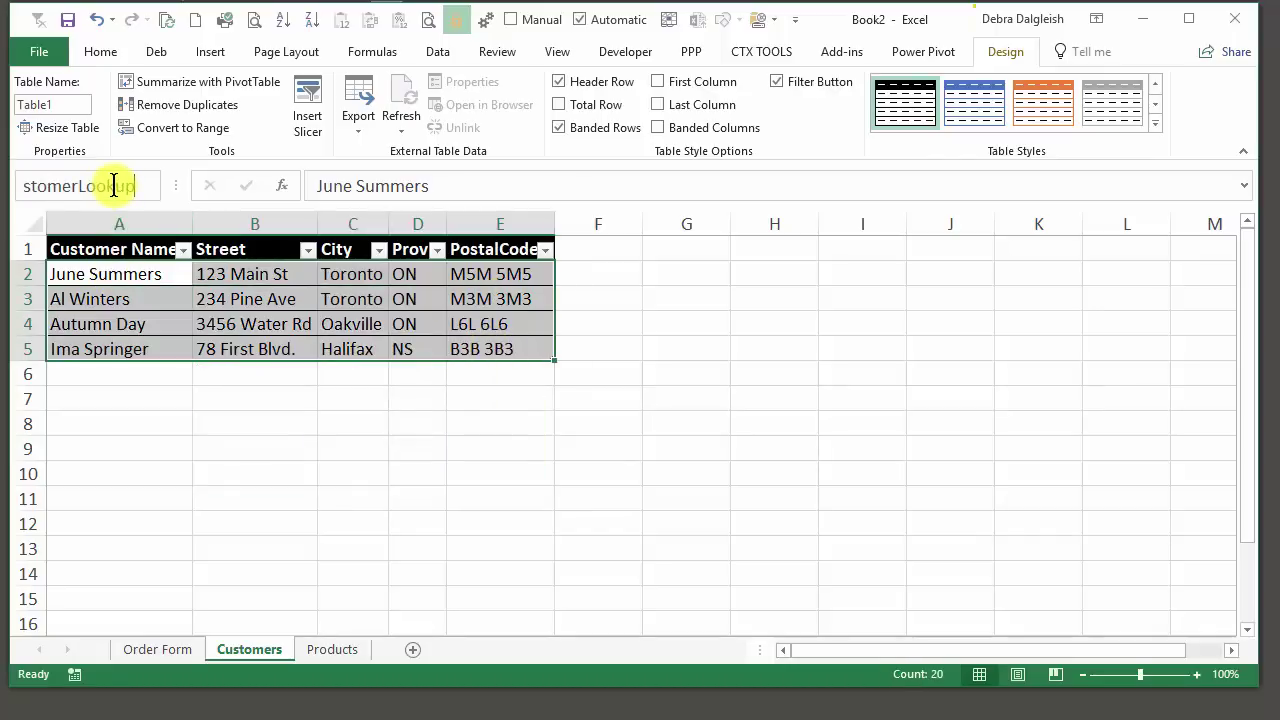
key(Return)
click(150, 185)
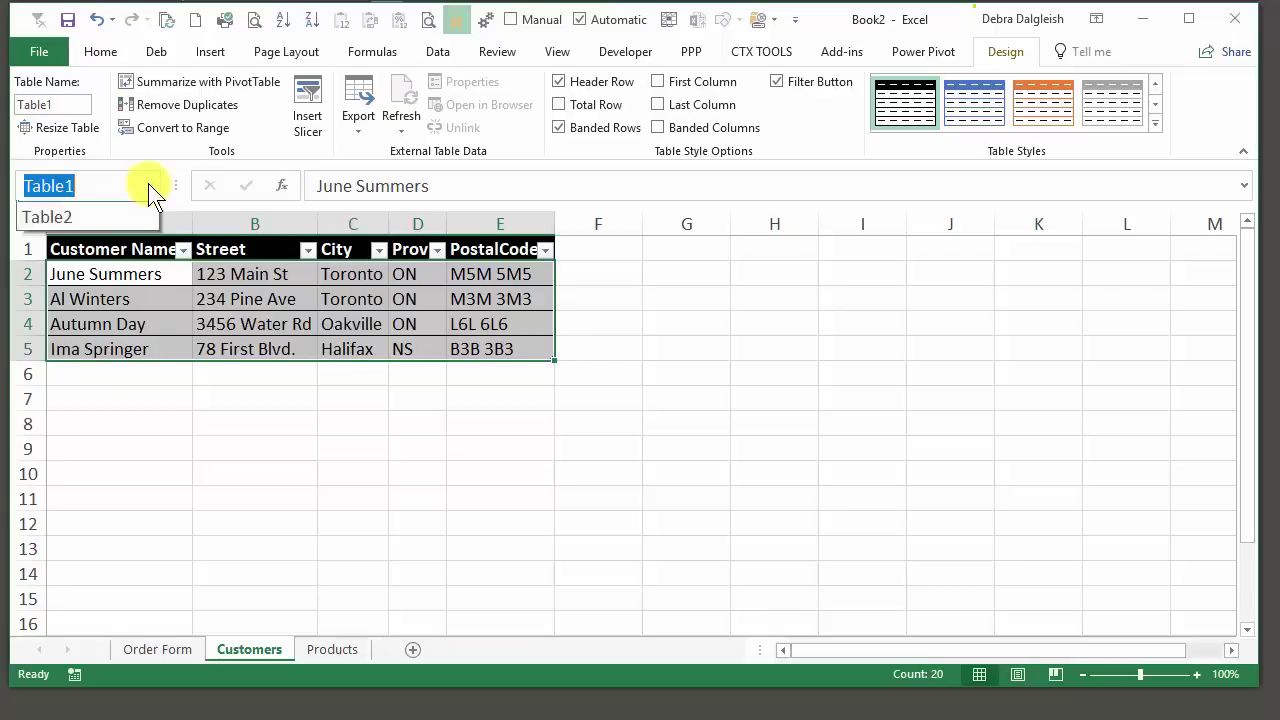
click(117, 214)
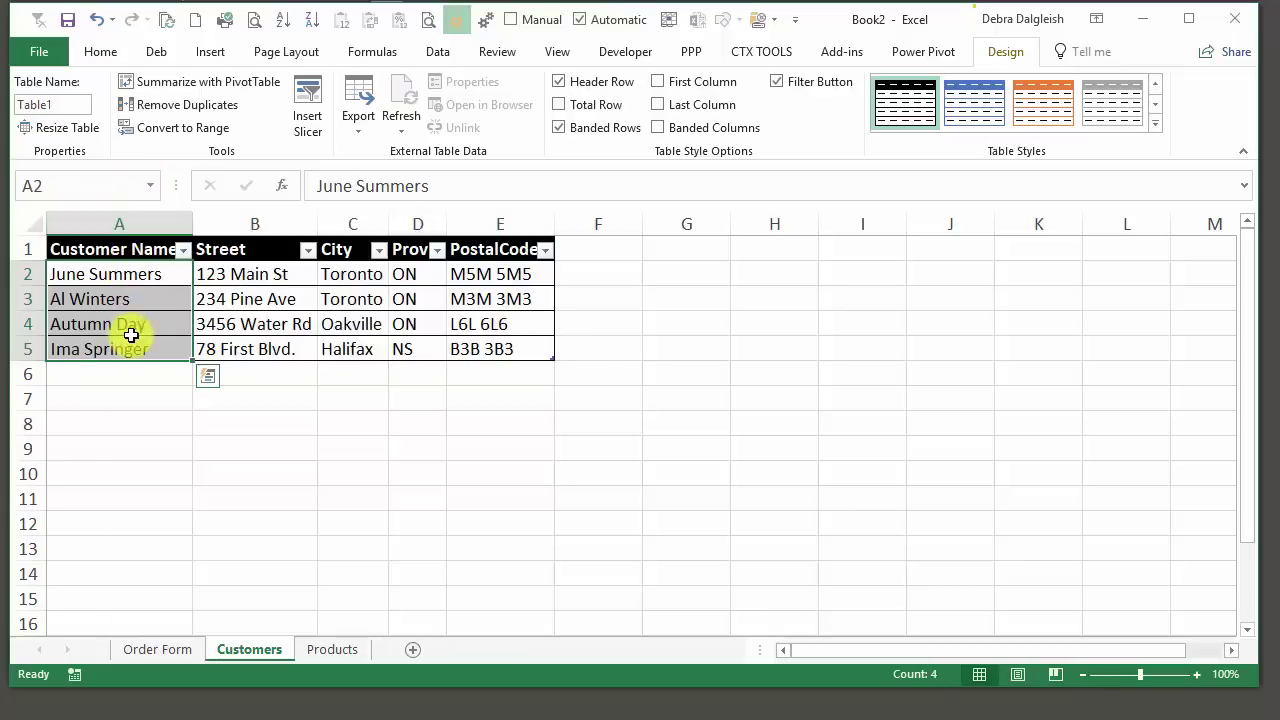
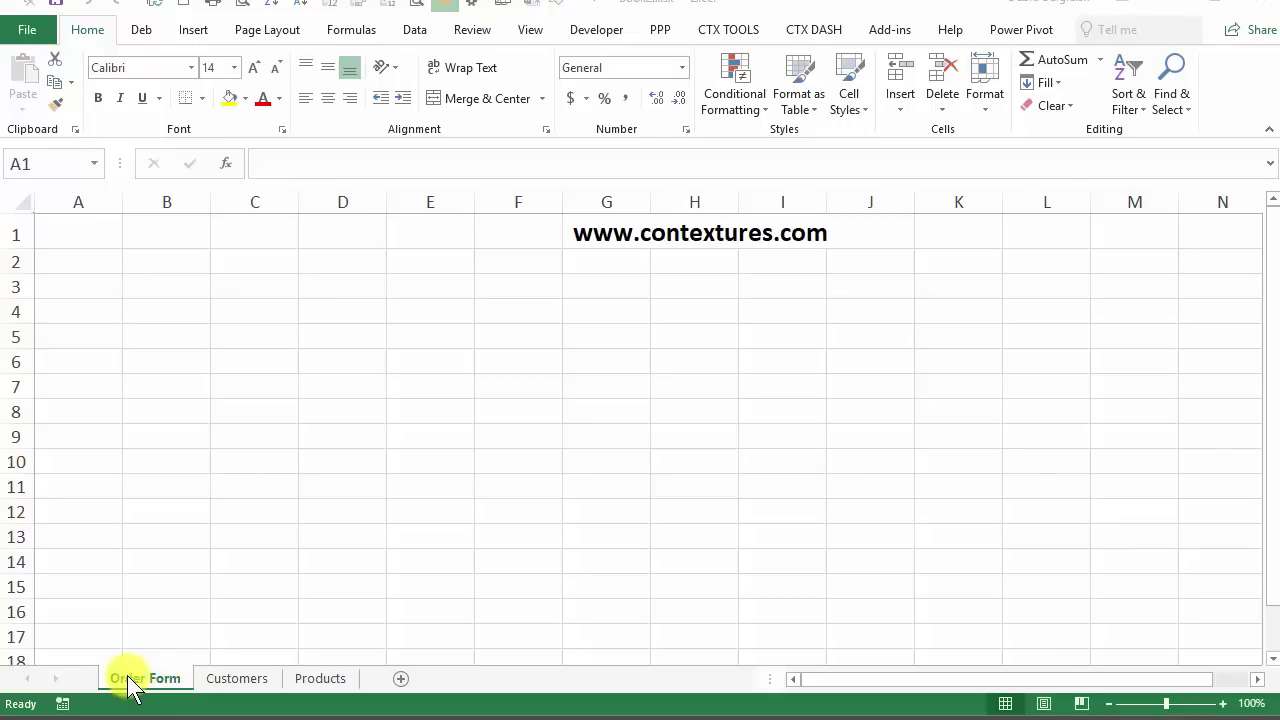
- Enter the title "Order Form" in cell B2 of the Order Form sheet
click(152, 262)
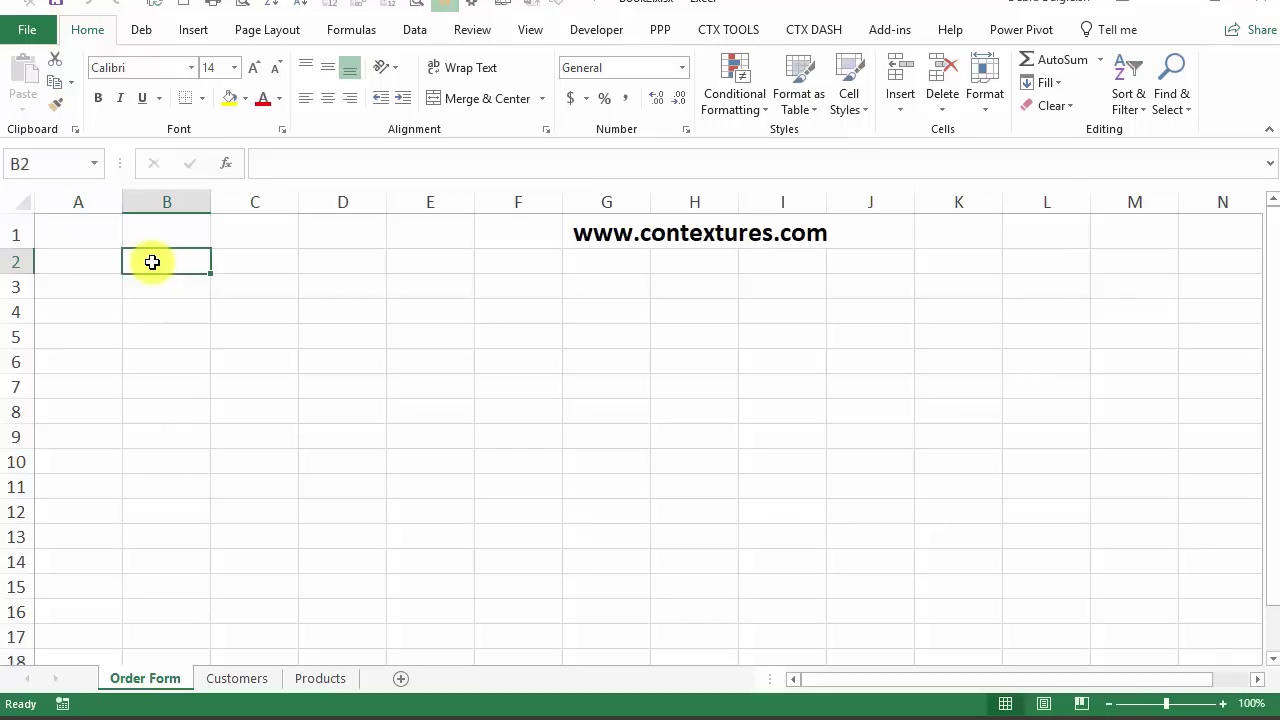
text(Order Form)
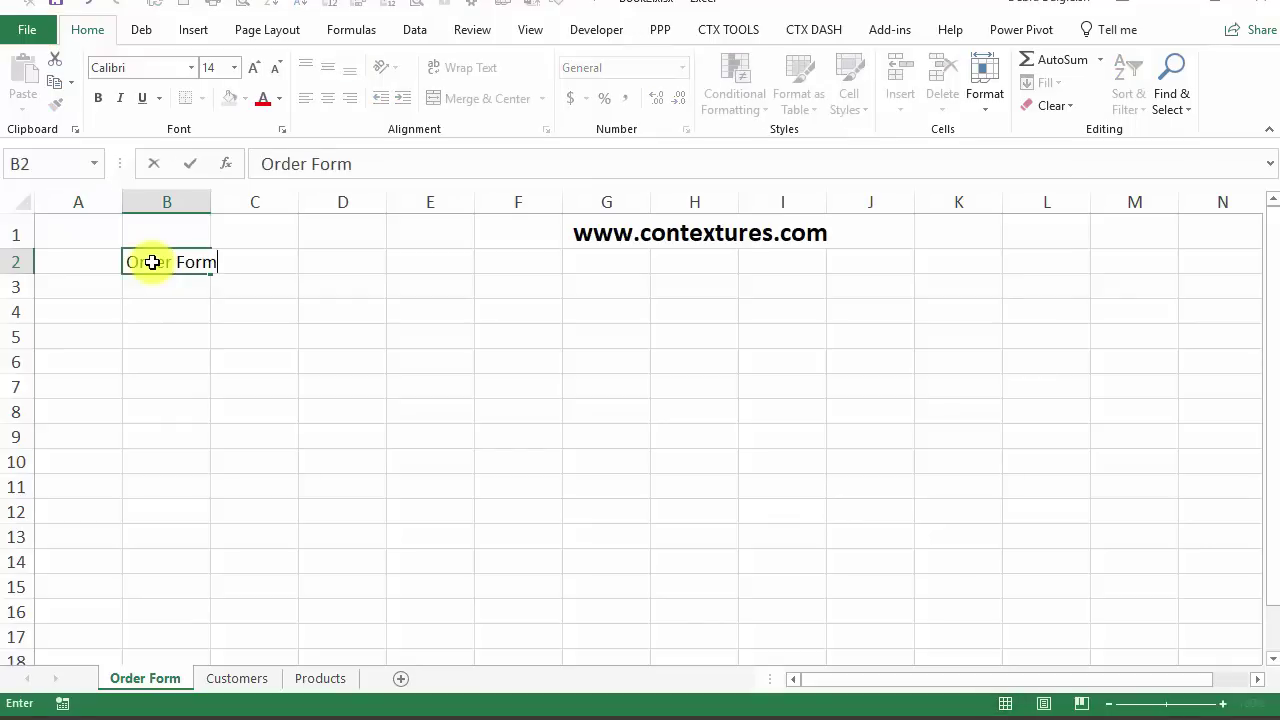
key(Return)
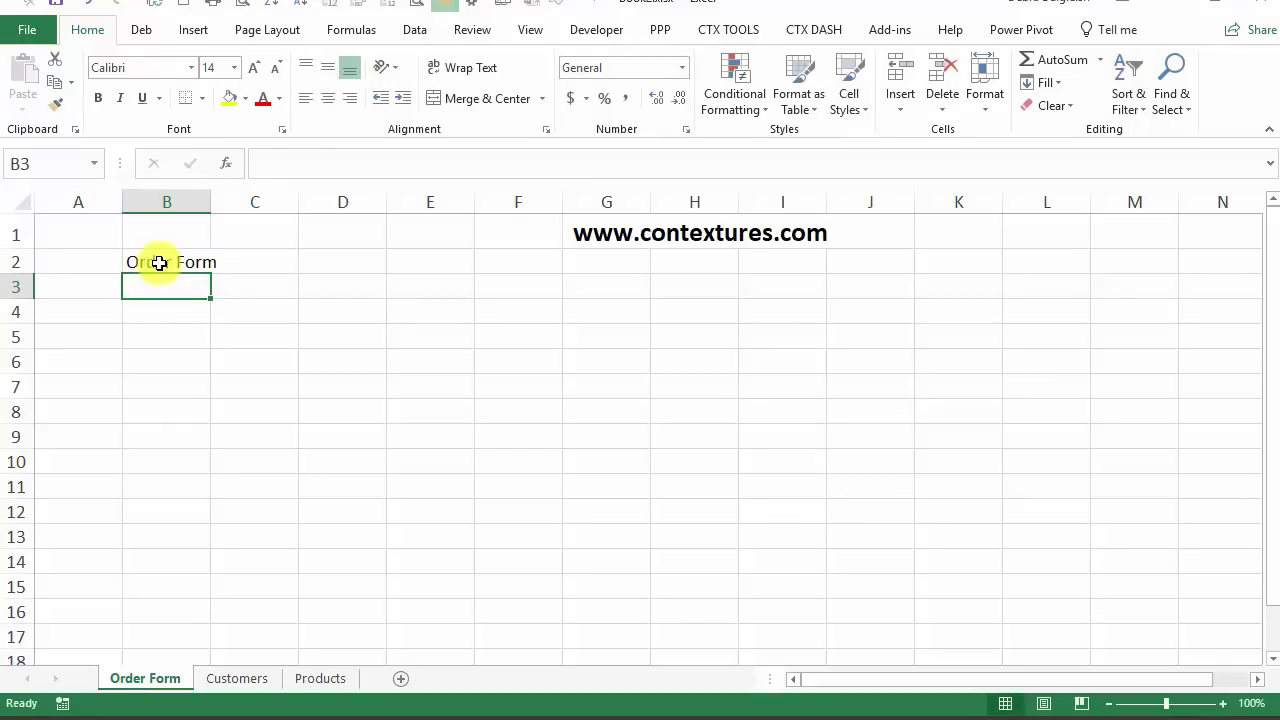
- Enter the formula =TODAY() in cell E2 to show the current date
click(428, 261)
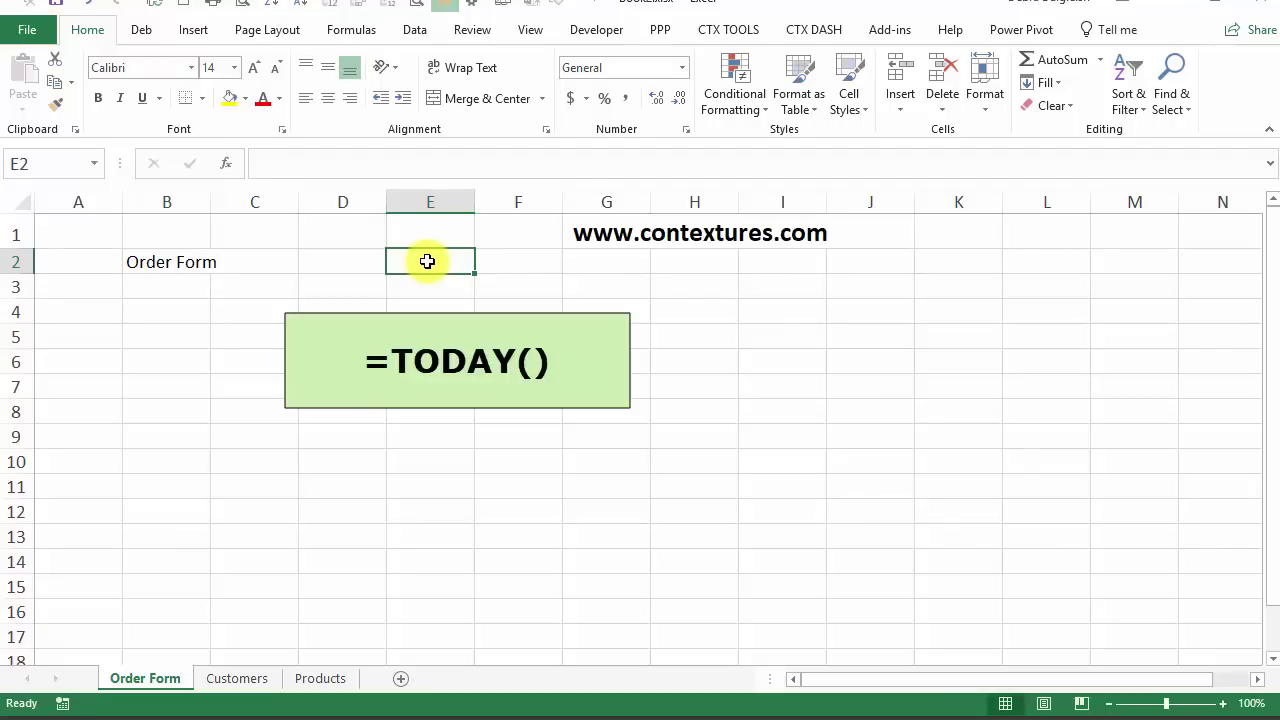
text(=today)
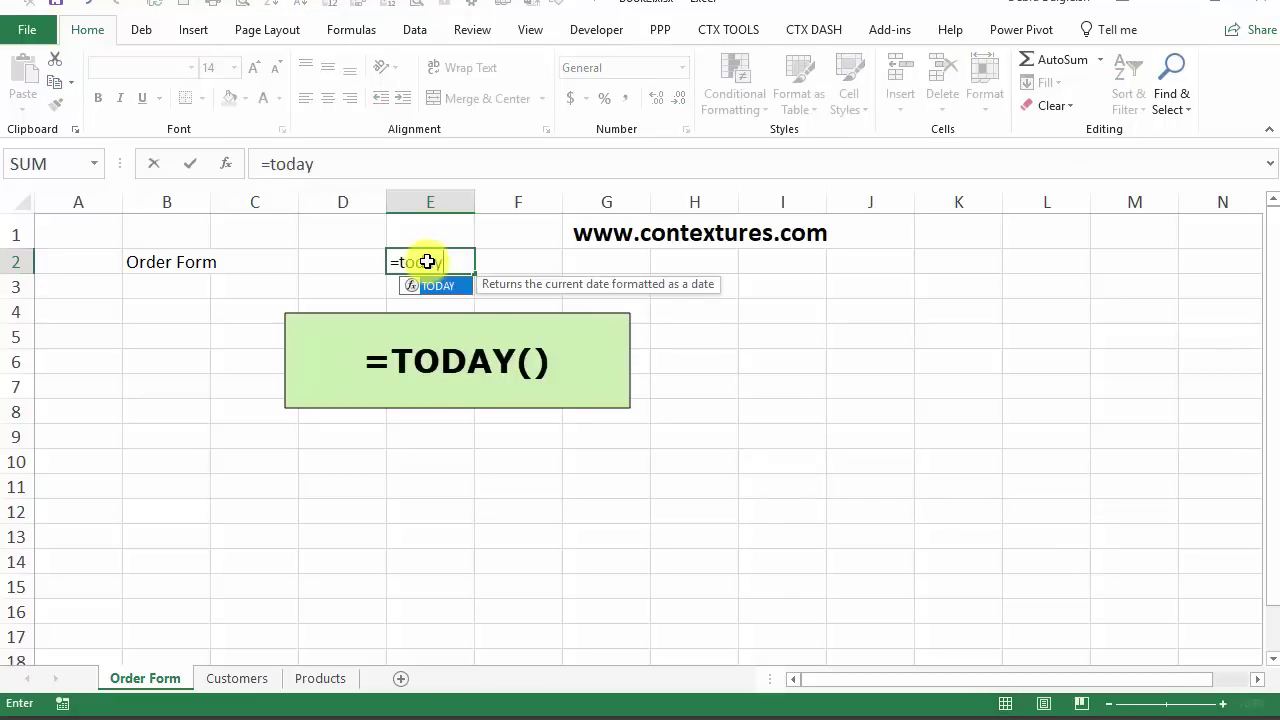
text(())
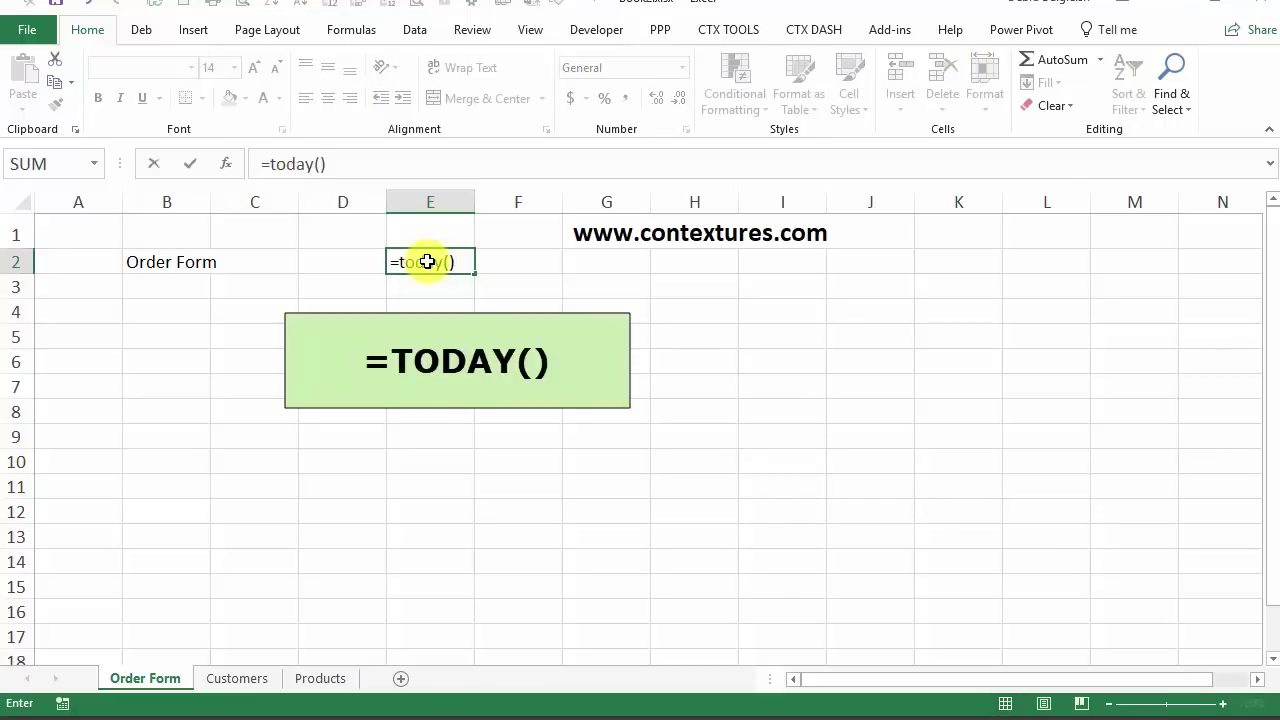
key(Return)
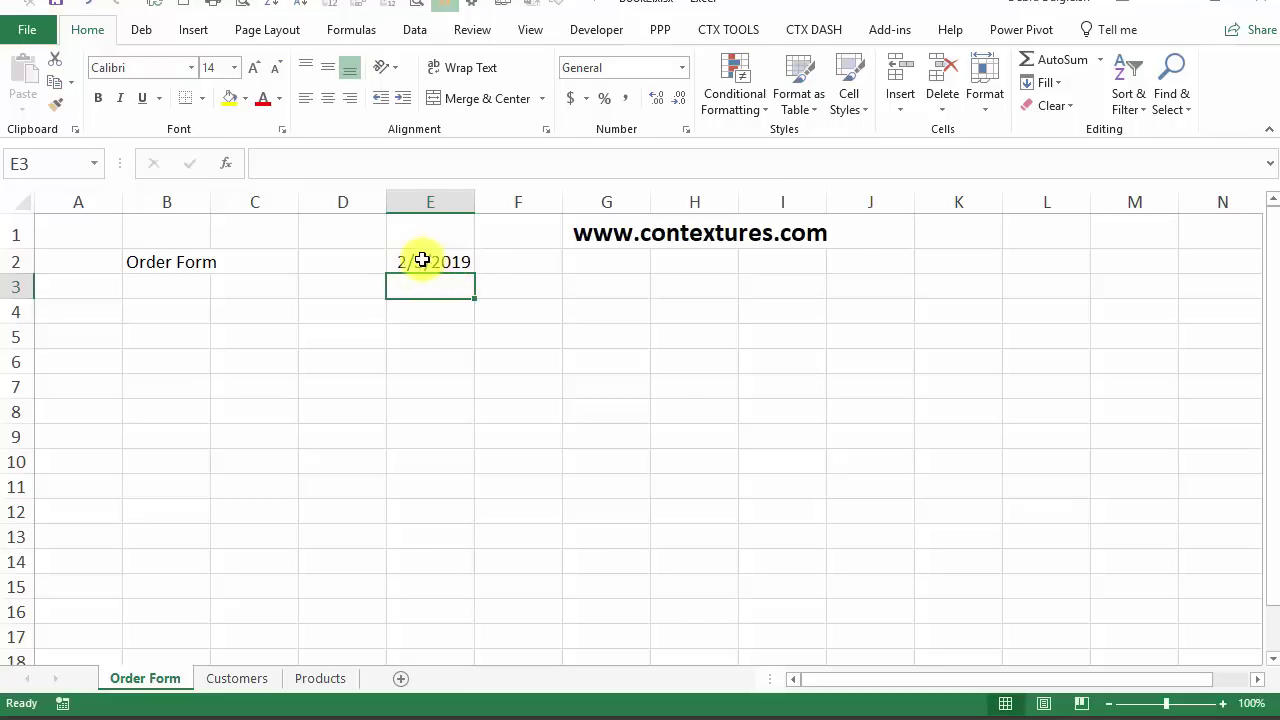
- Make the Order Form title in B2 bold and set its font size to 16
click(163, 261)
click(97, 98)
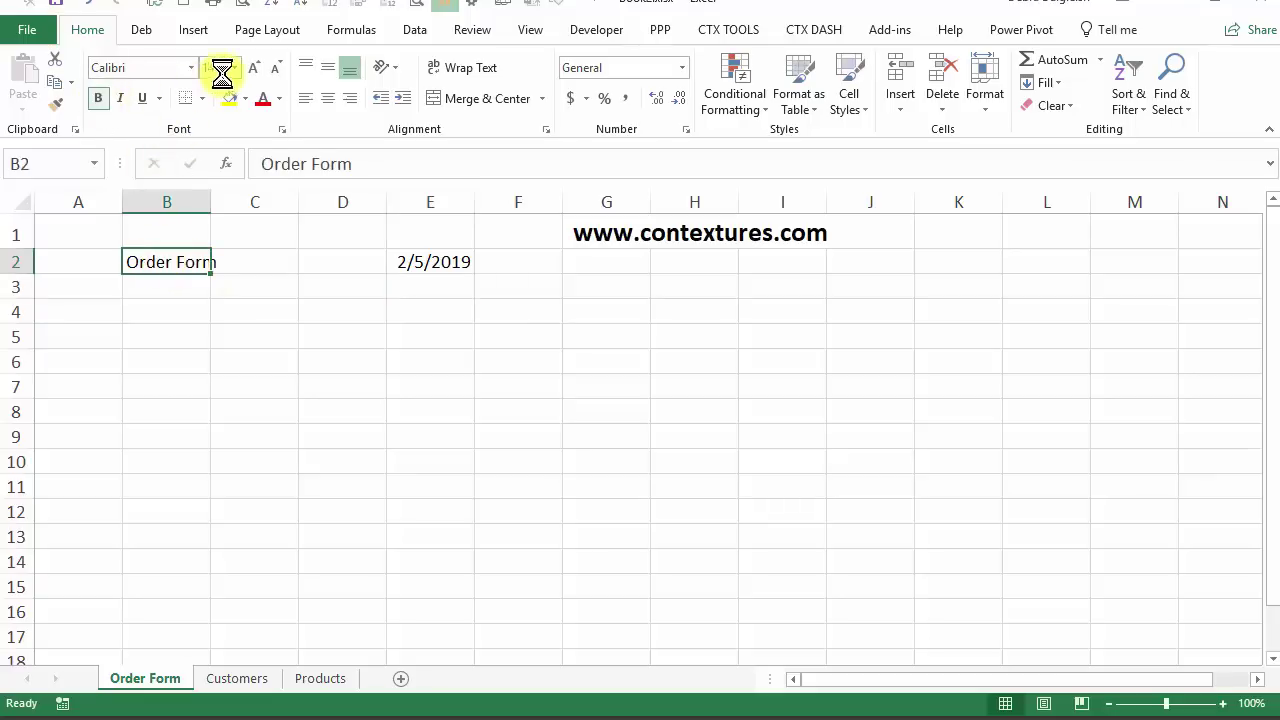
click(233, 67)
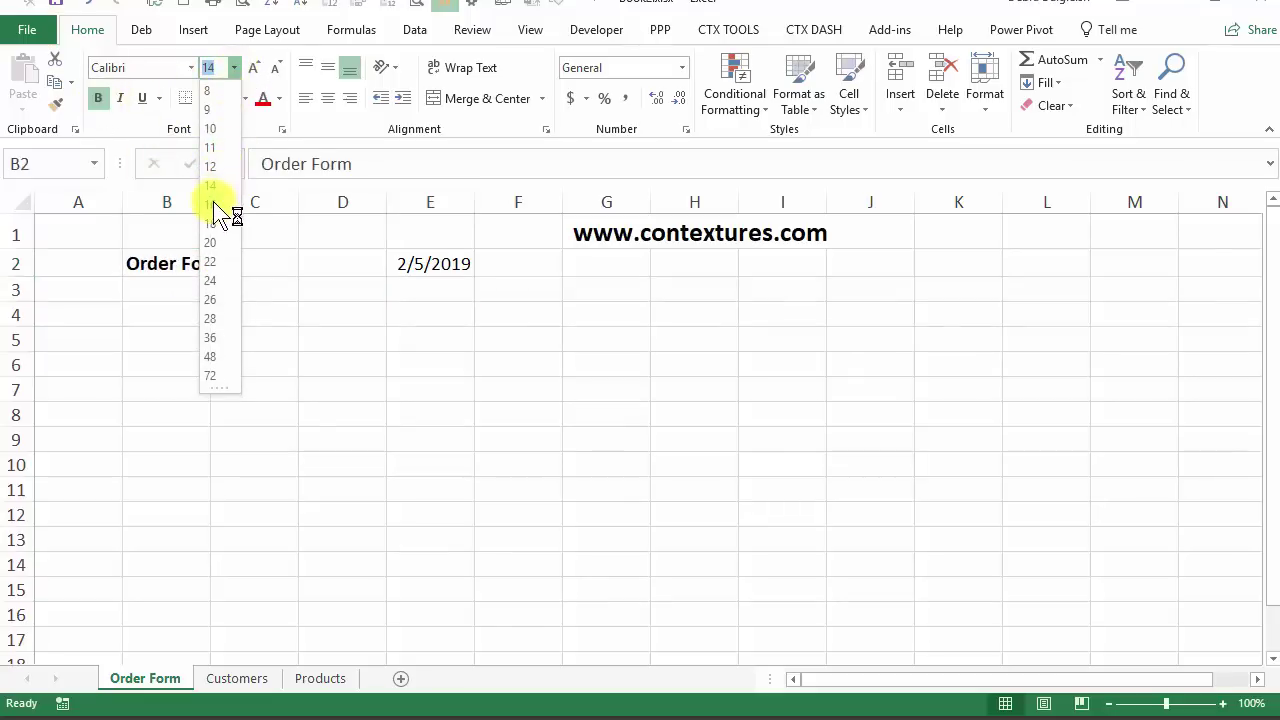
click(211, 203)
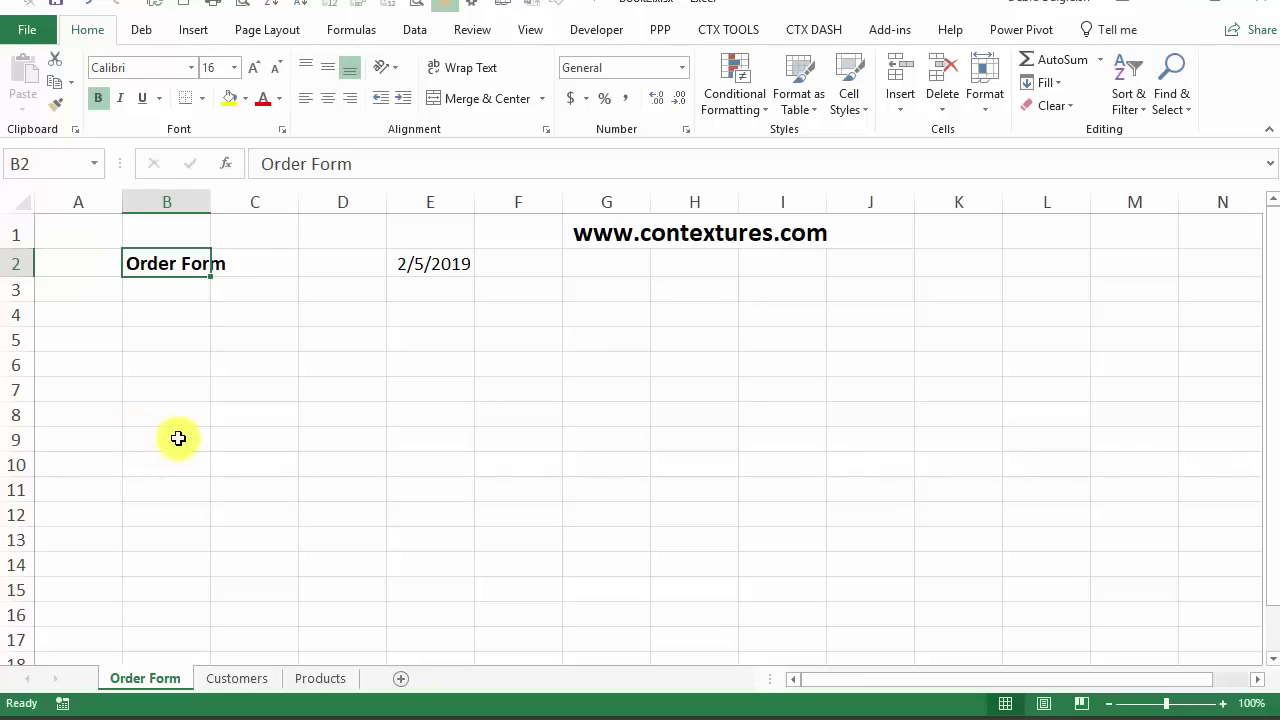
- Enter the order headings Product, Price, Qty and Total across cells B9 to E9
click(178, 438)
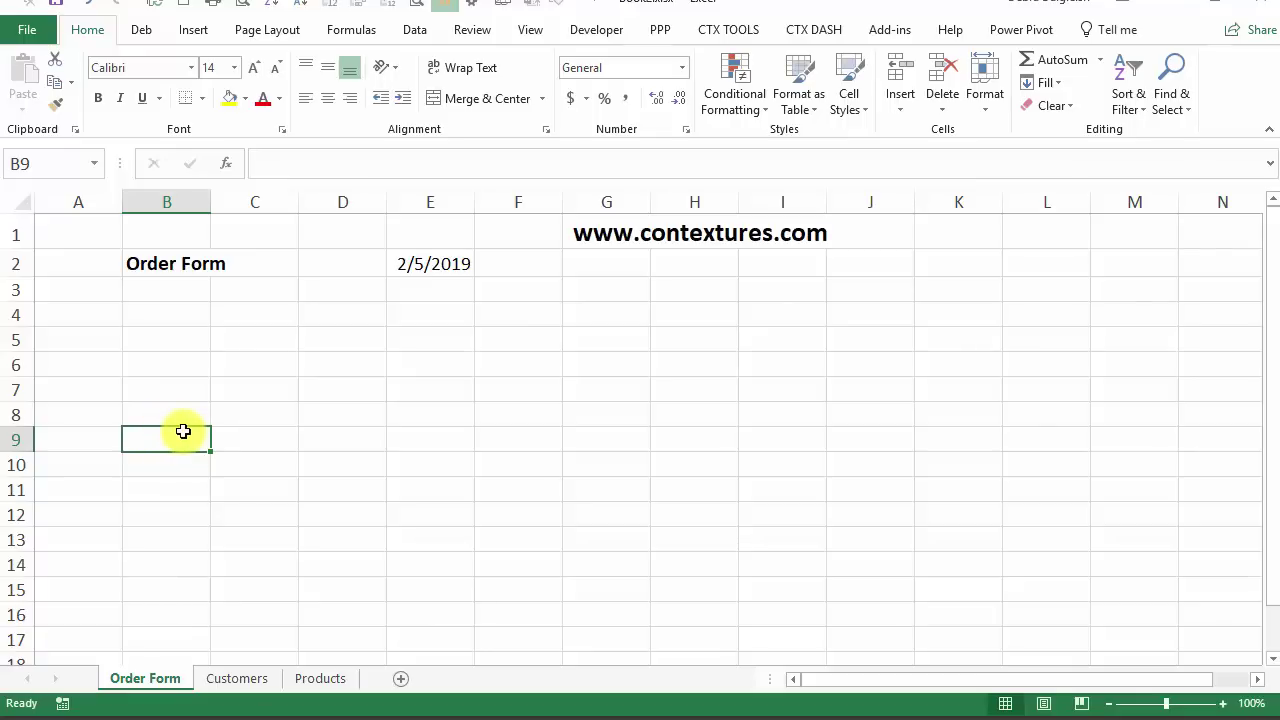
text(Product)
key(Tab)
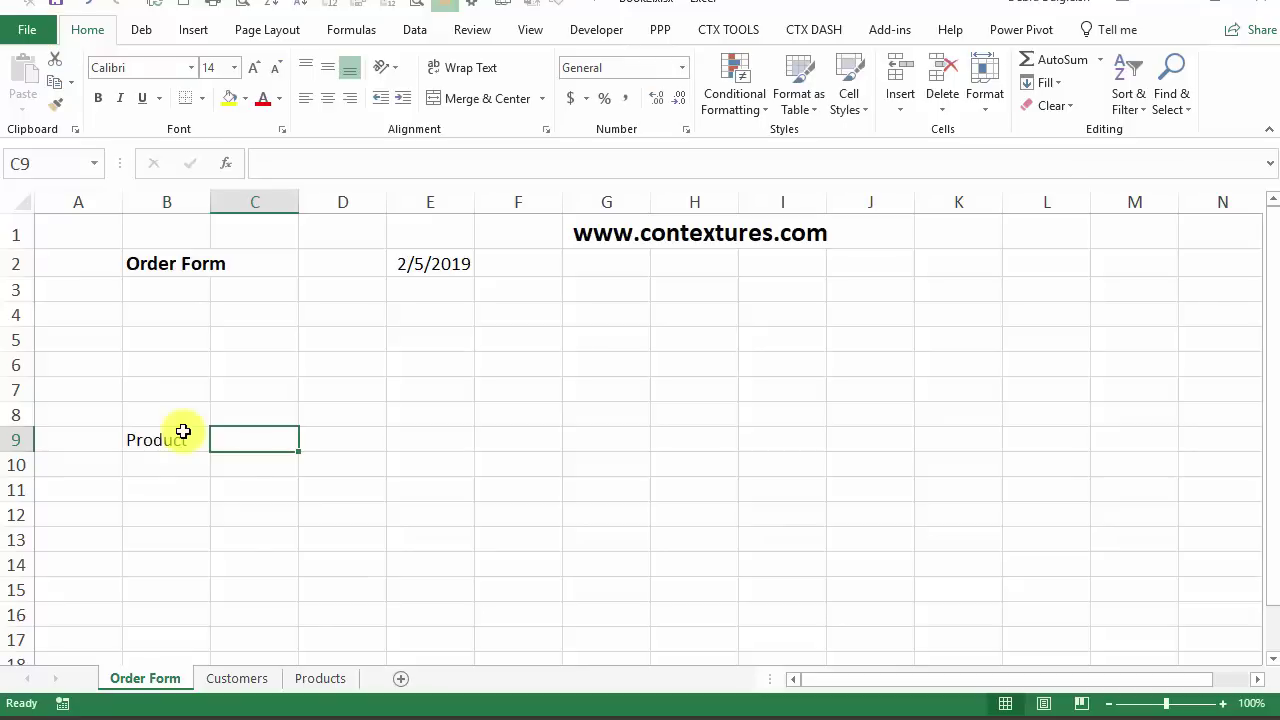
text(Price)
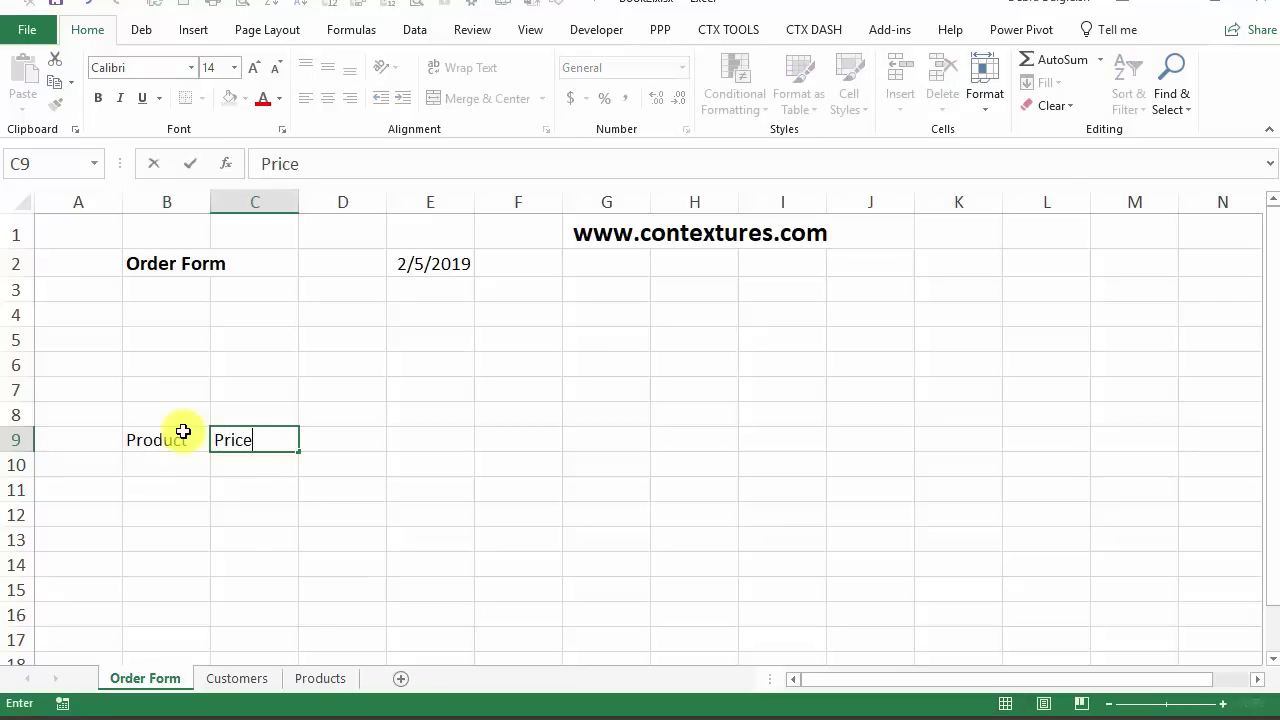
key(Tab)
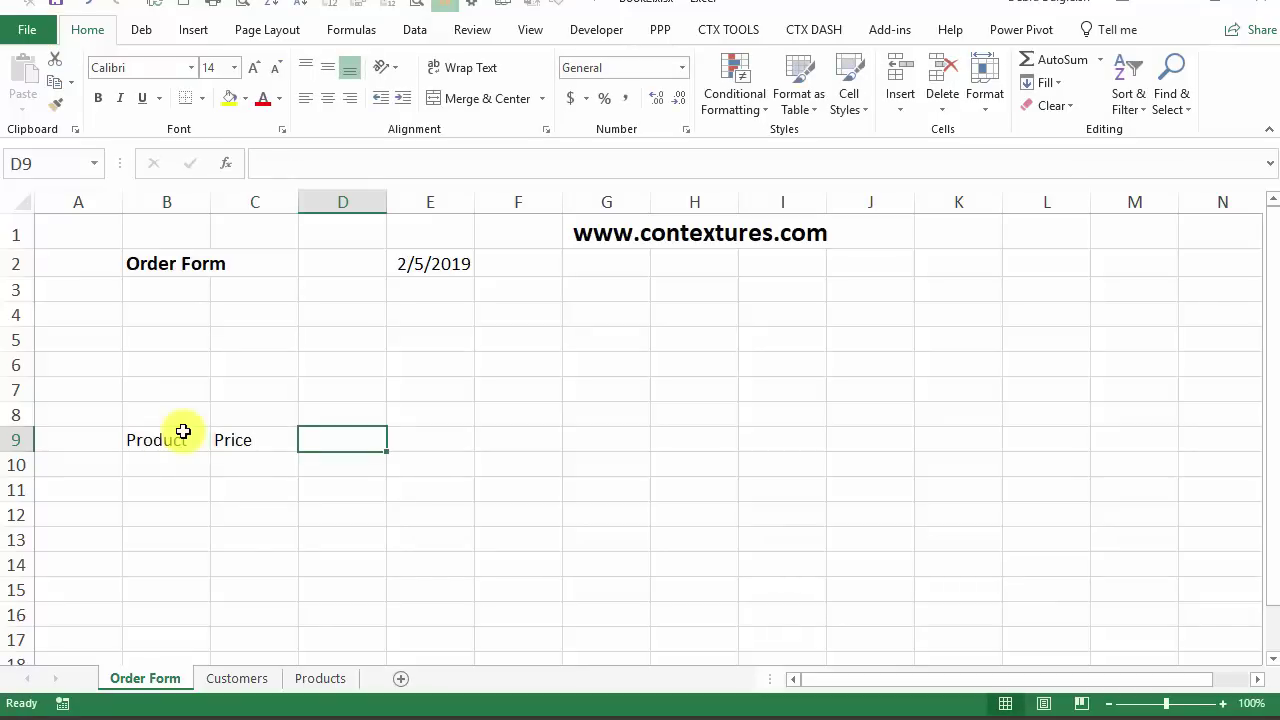
text(Qty)
key(Tab)
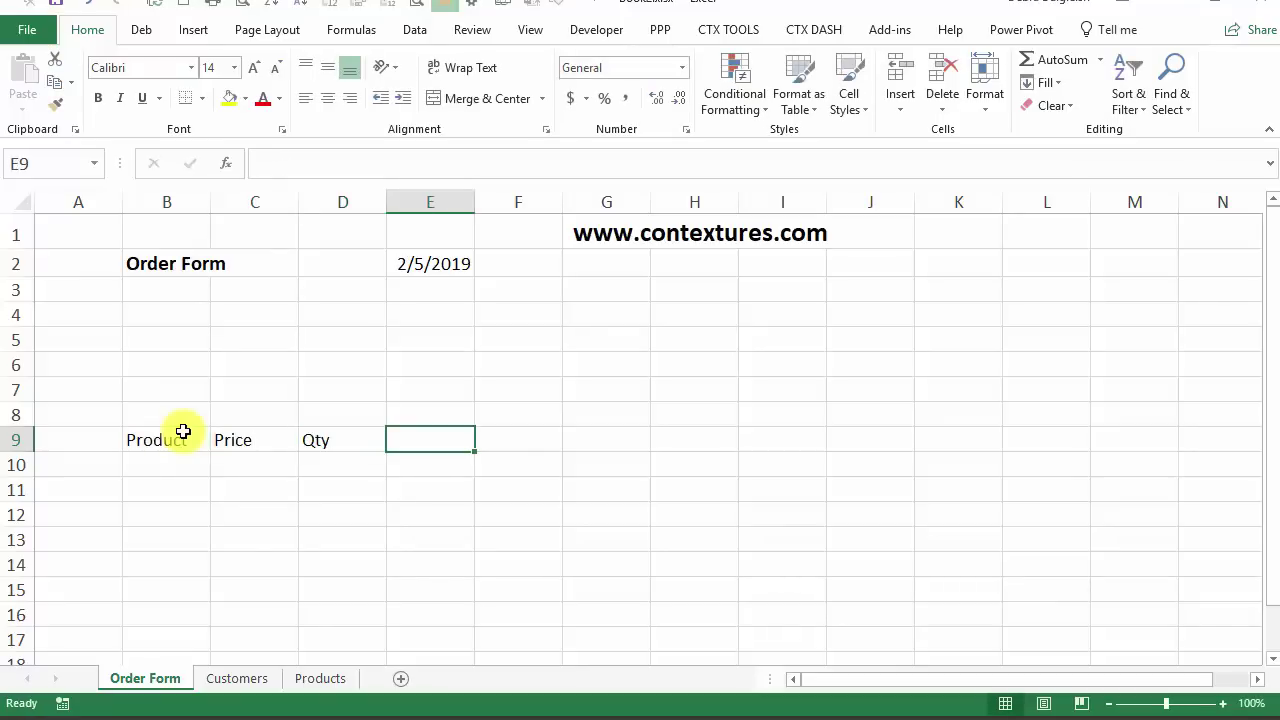
text(T)
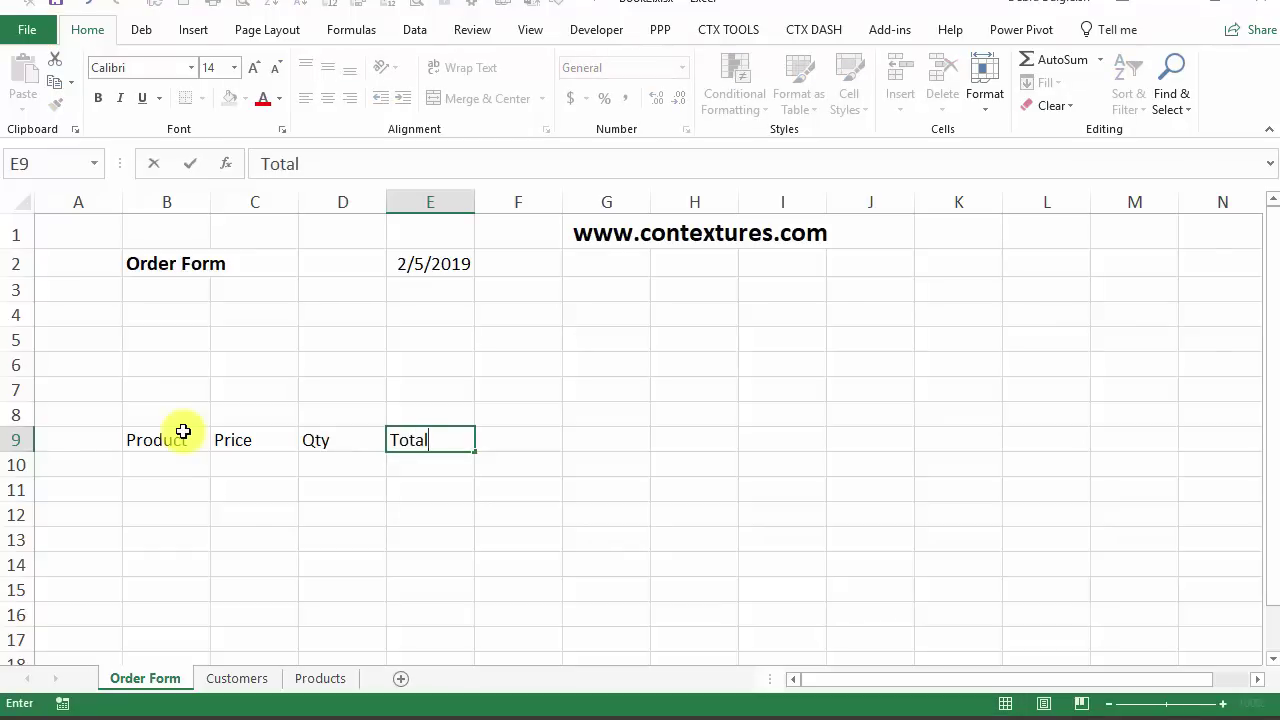
text(otal)
key(Return)
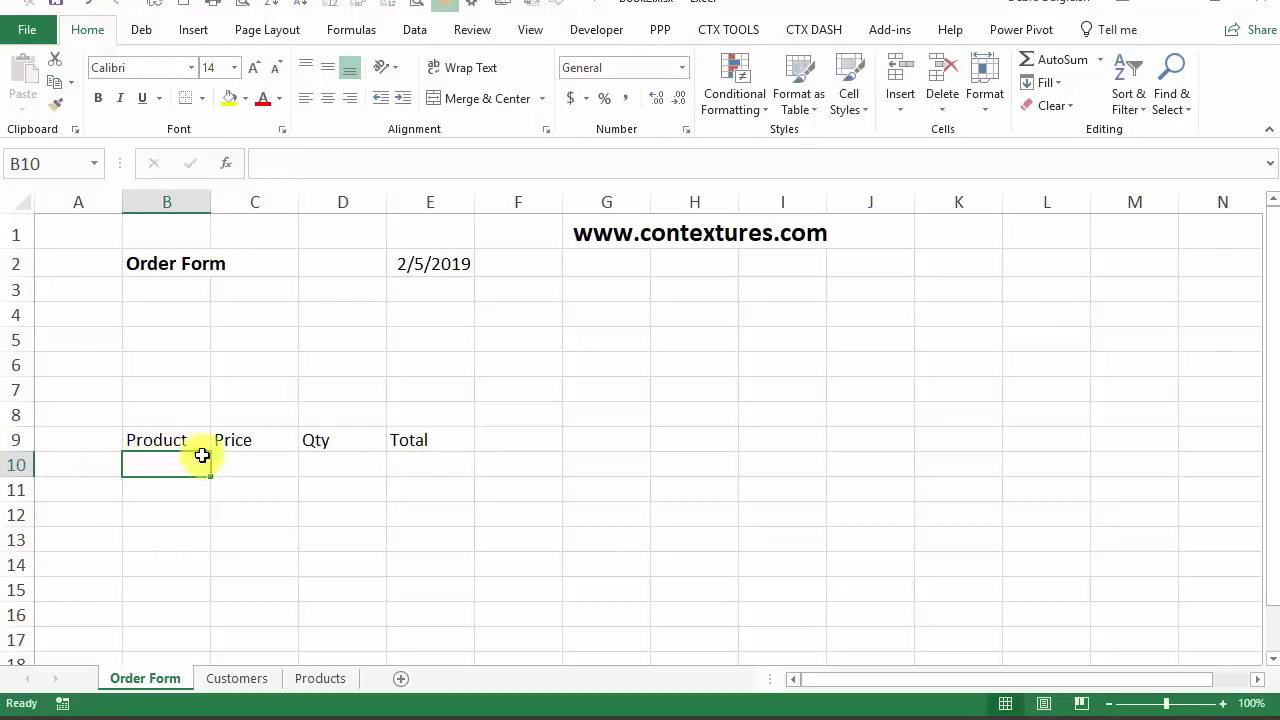
- Apply All Borders to the order table range B9:E14
click(150, 440)
drag(286, 445, 433, 564)
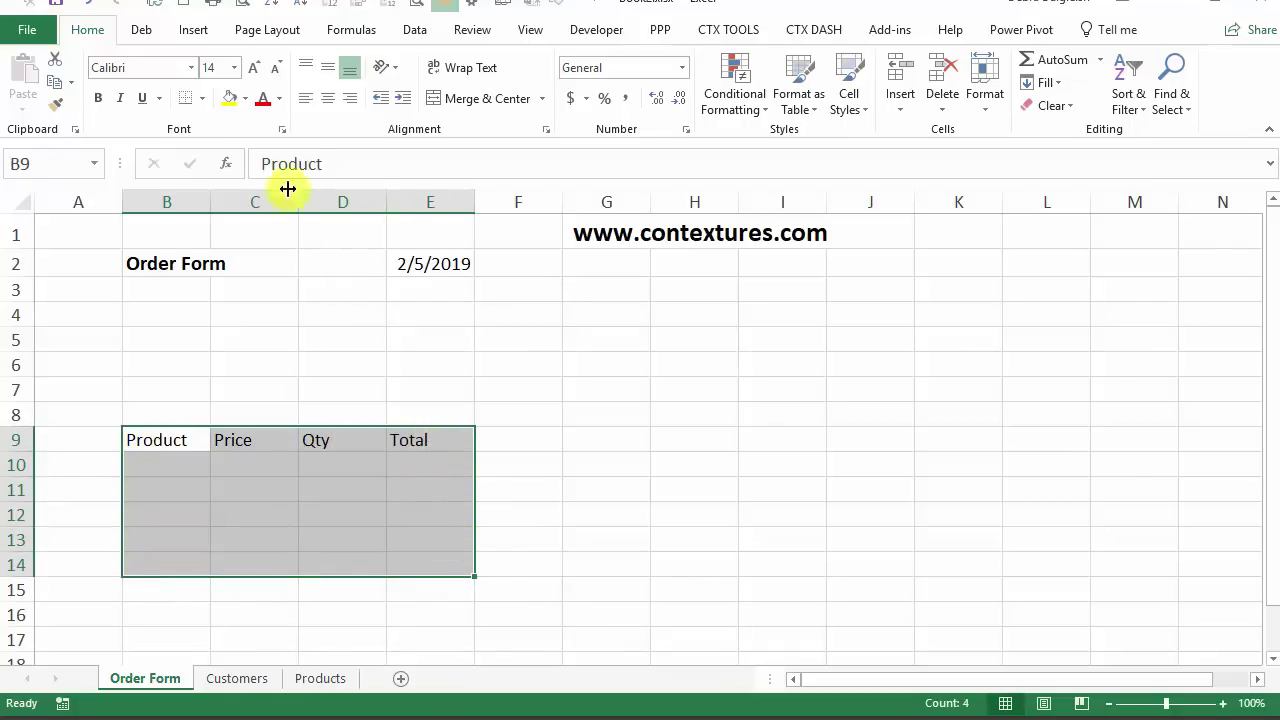
click(202, 98)
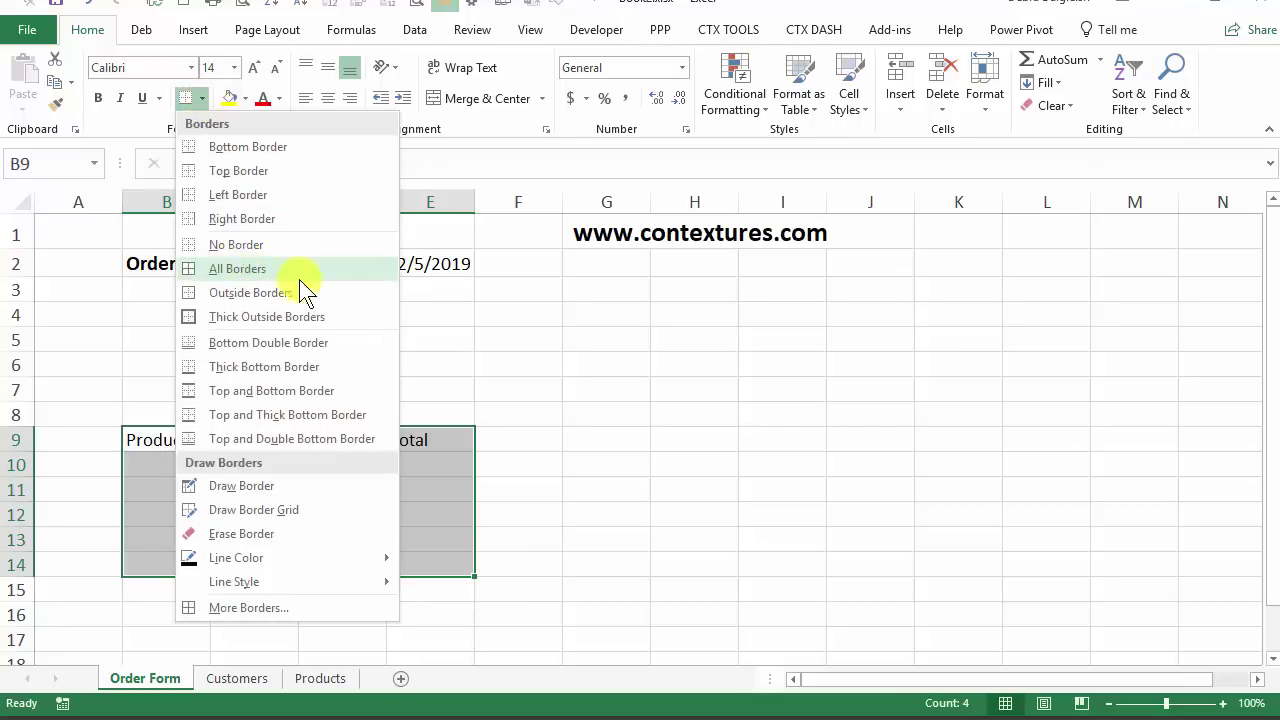
click(242, 269)
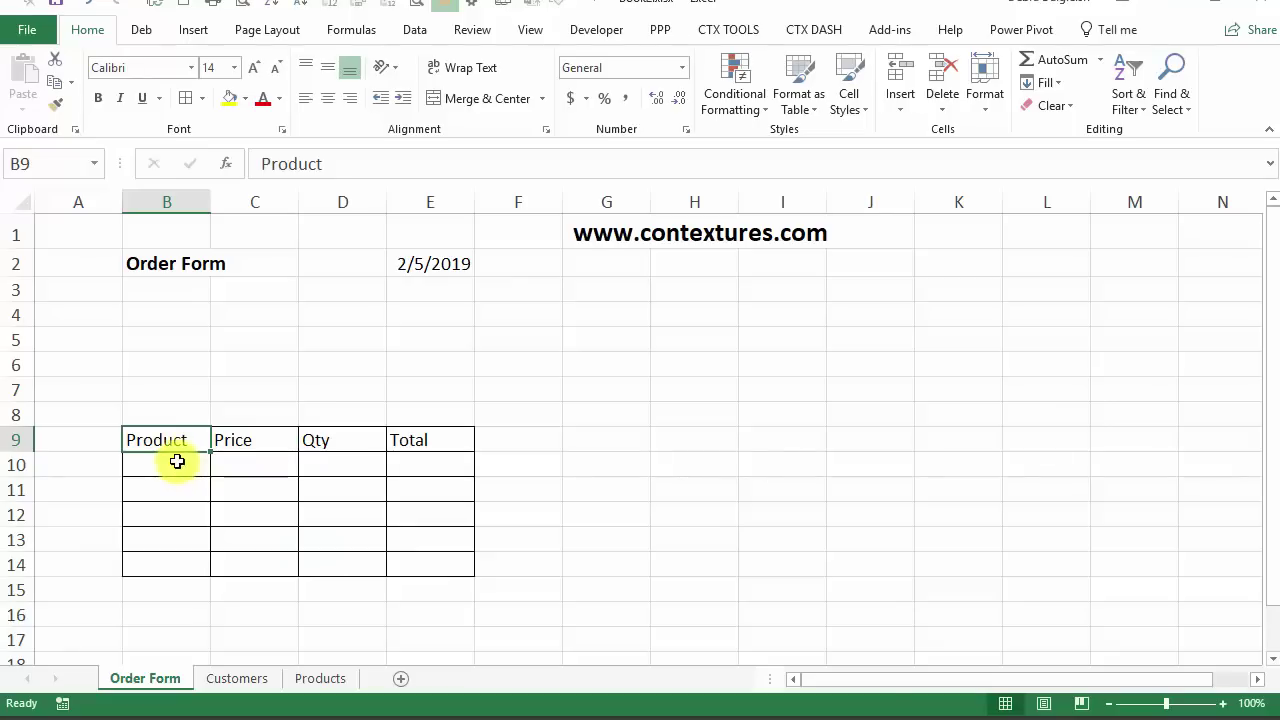
- Add list data validation to product cells B10:B14, using the named range ProductList as the source
drag(174, 460, 190, 556)
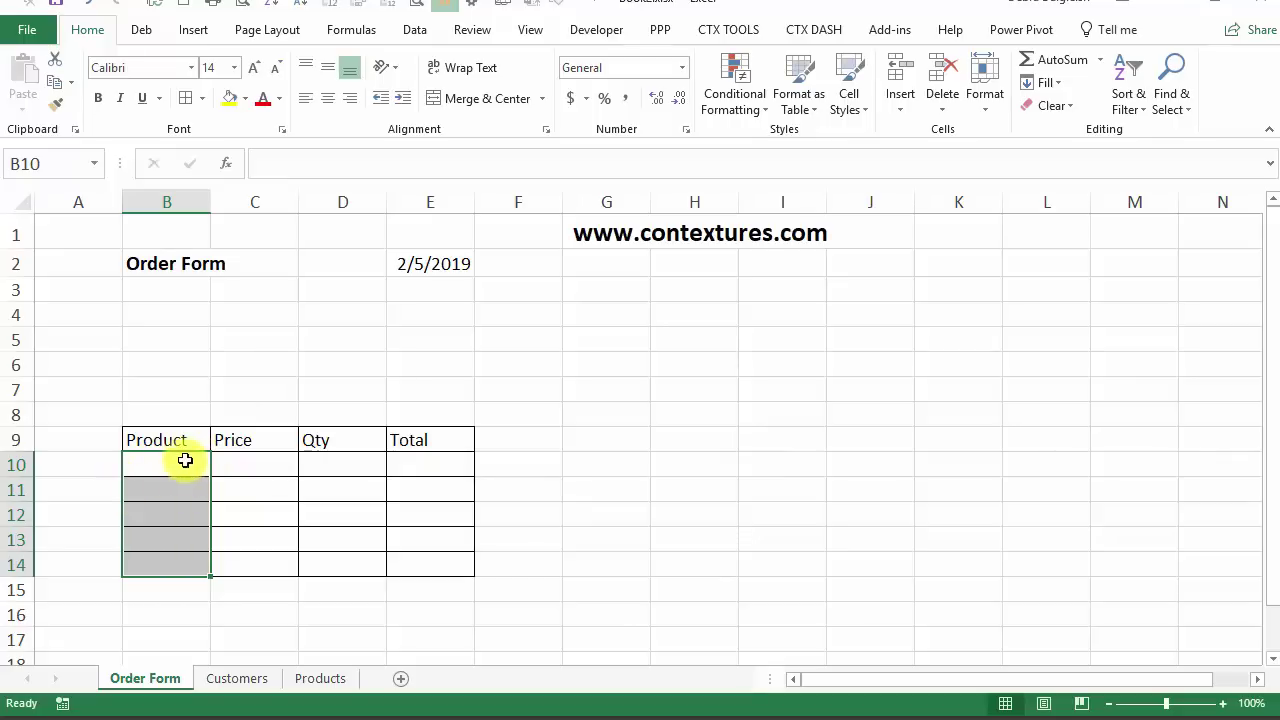
drag(183, 457, 171, 563)
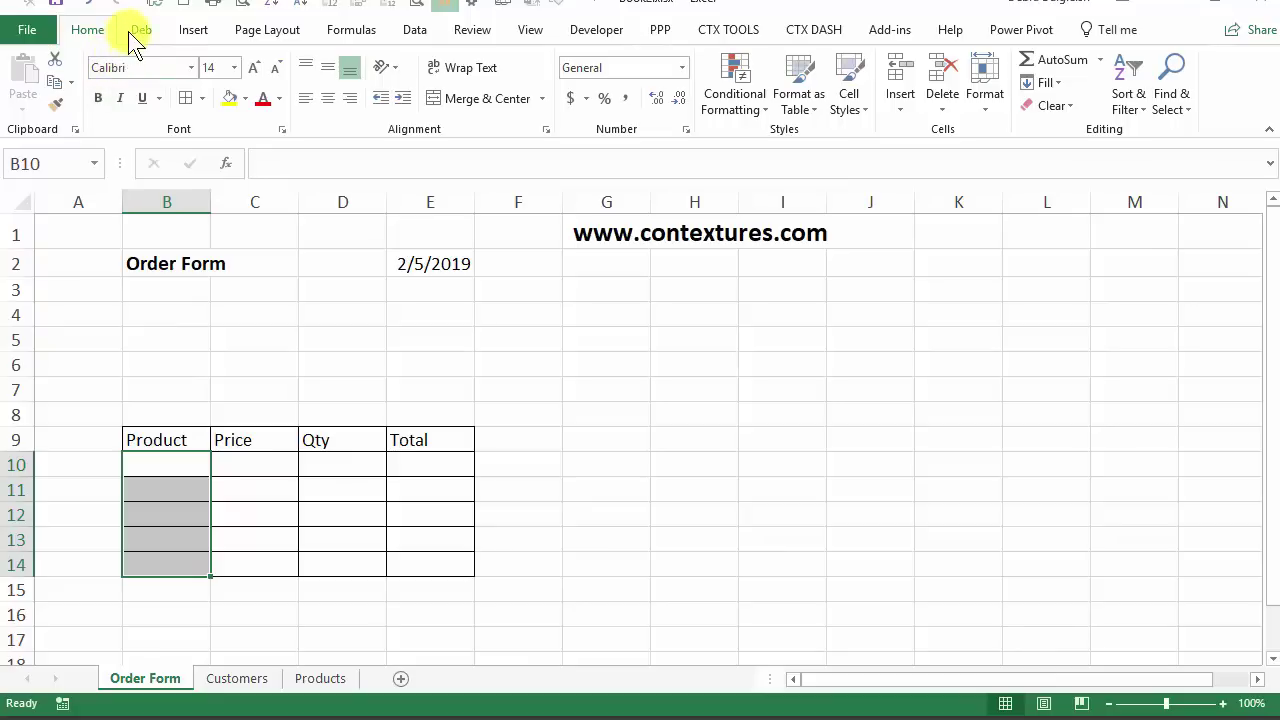
click(416, 30)
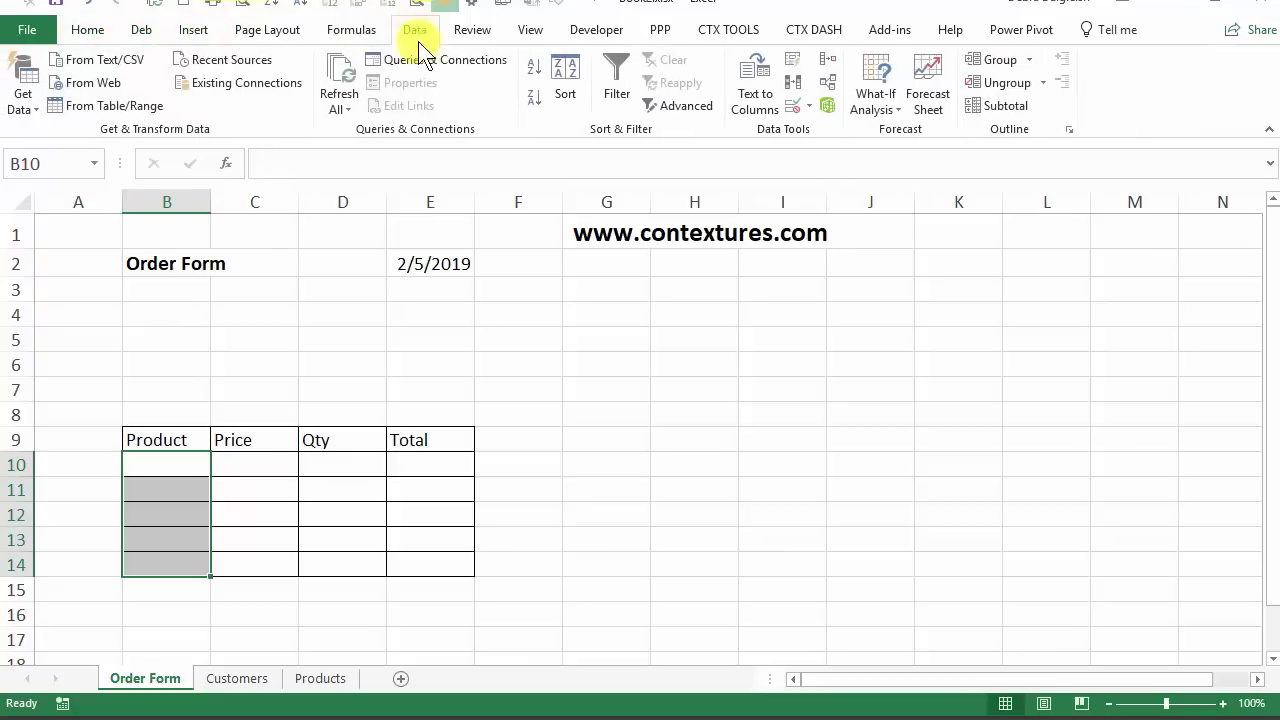
click(787, 100)
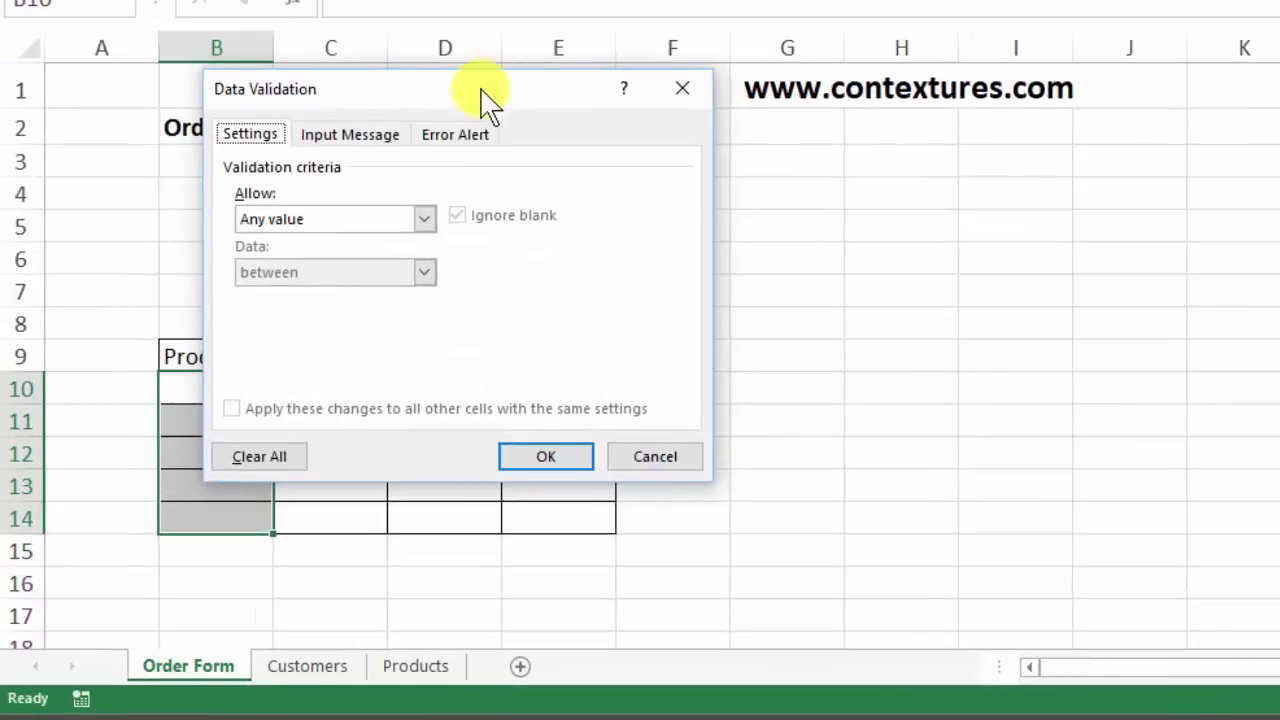
drag(489, 100, 713, 65)
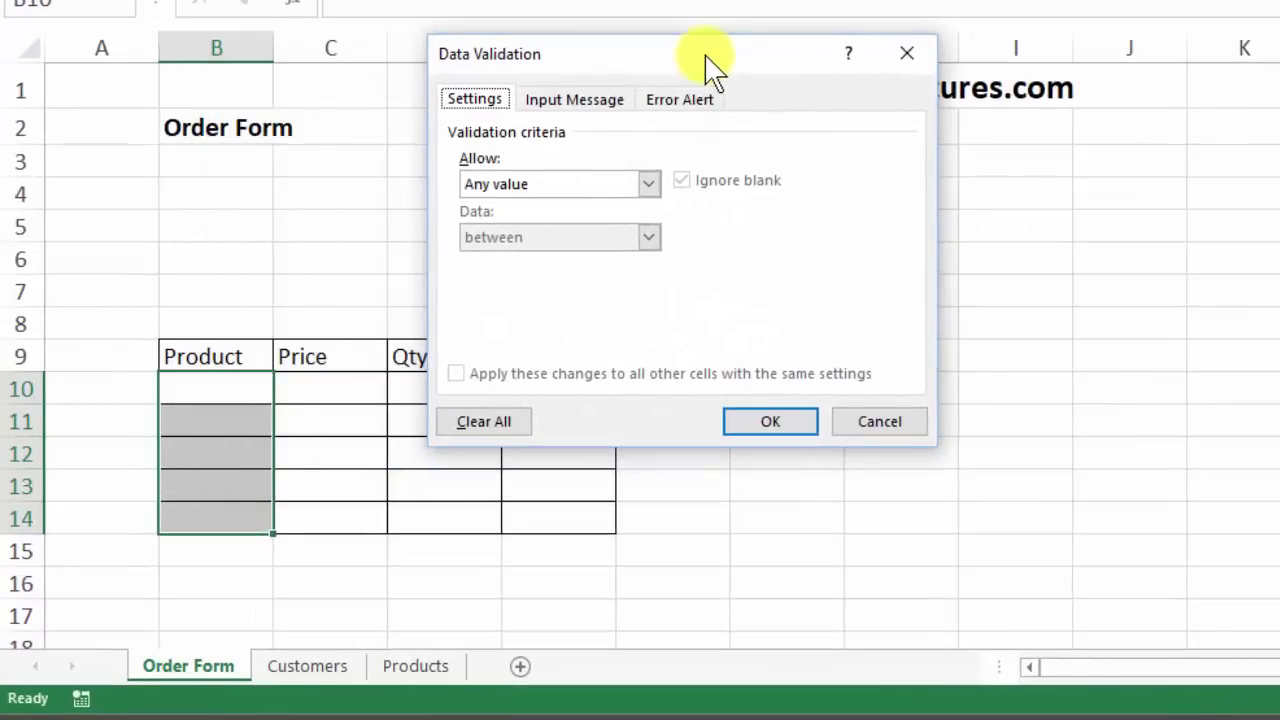
click(645, 188)
click(574, 256)
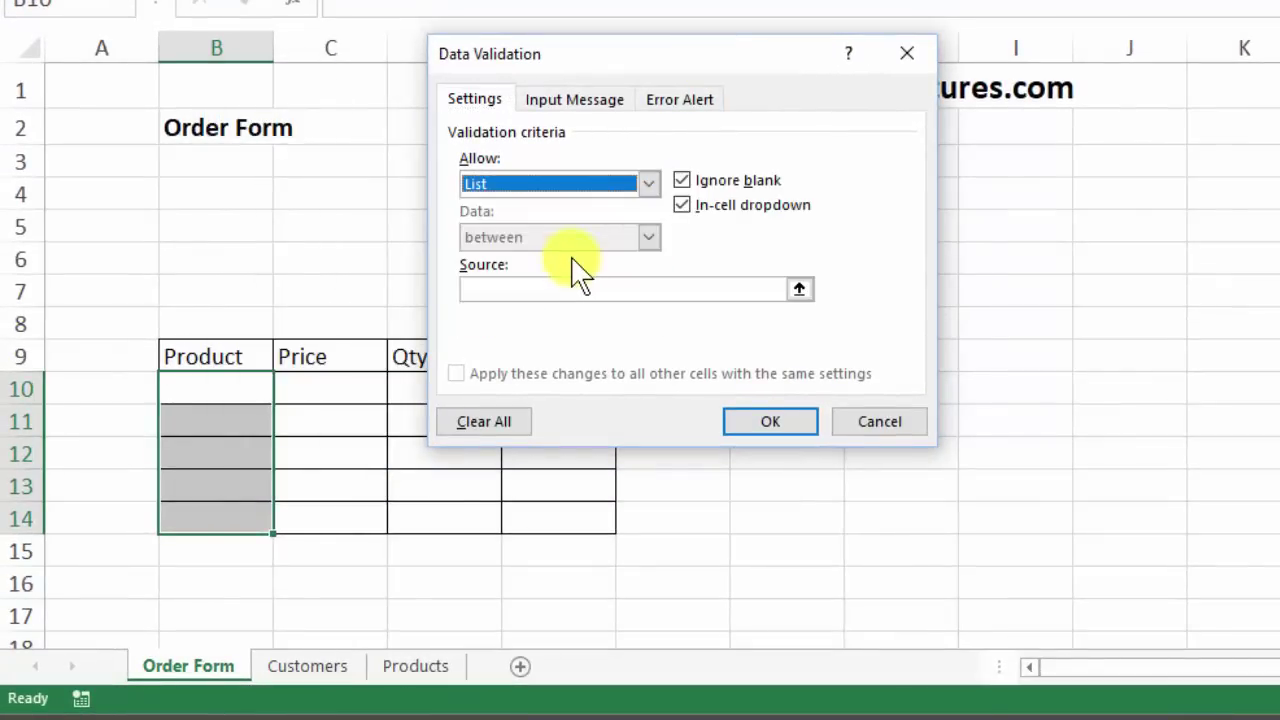
click(499, 289)
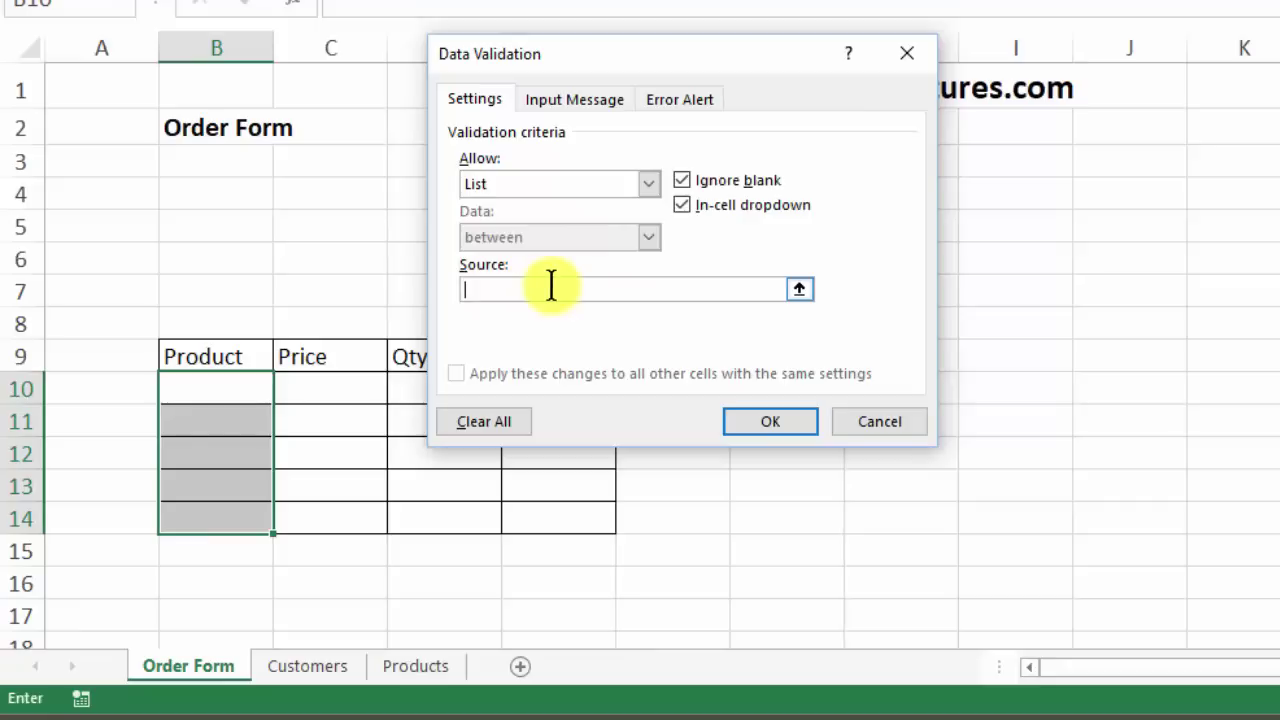
key(F3)
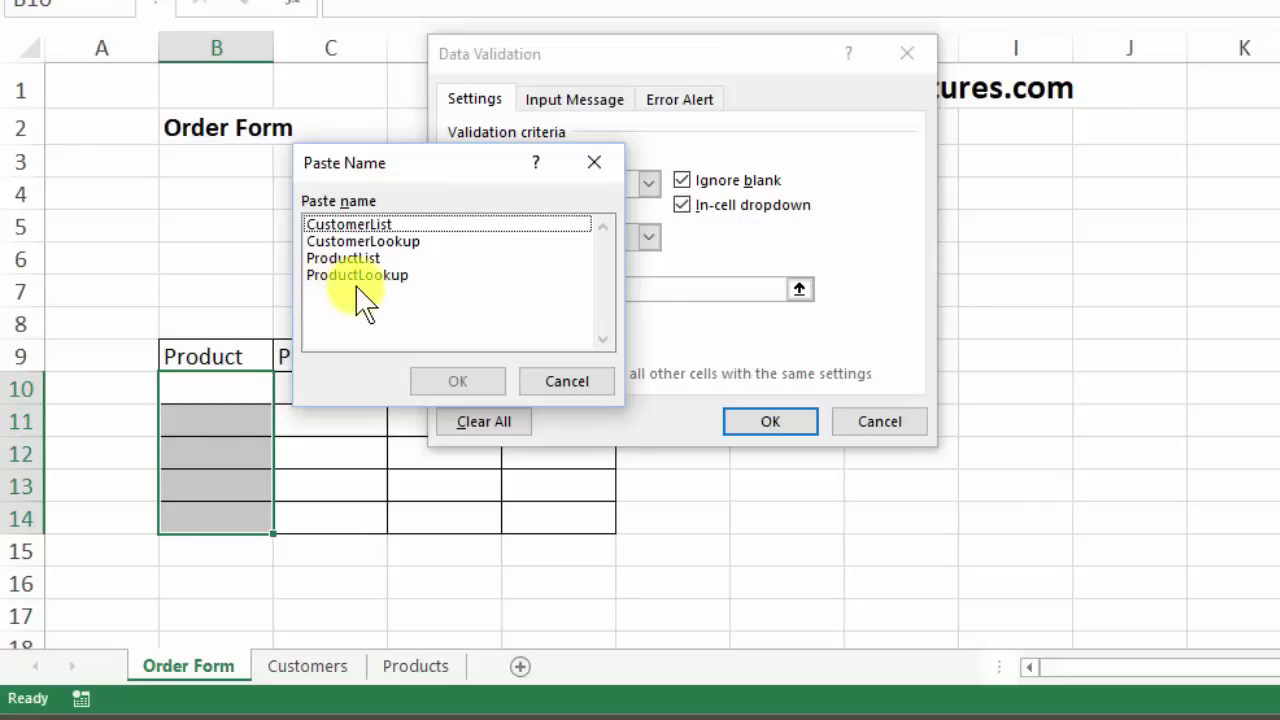
click(336, 260)
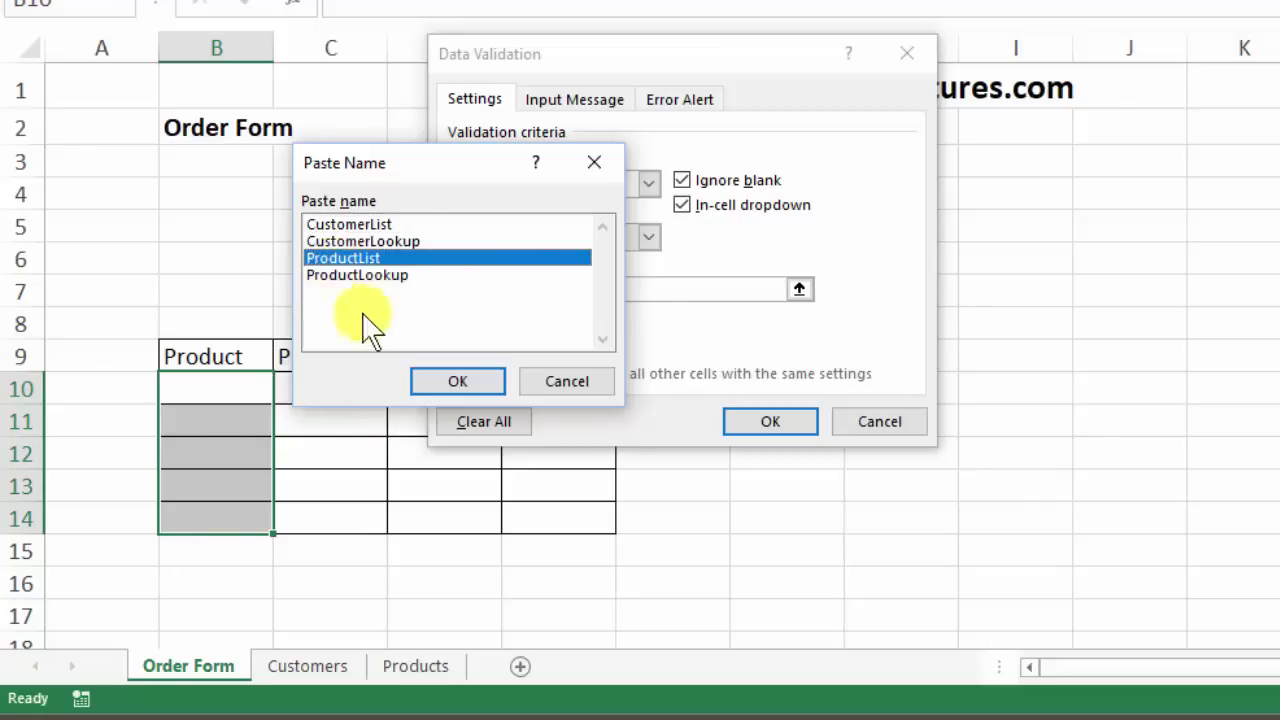
click(443, 381)
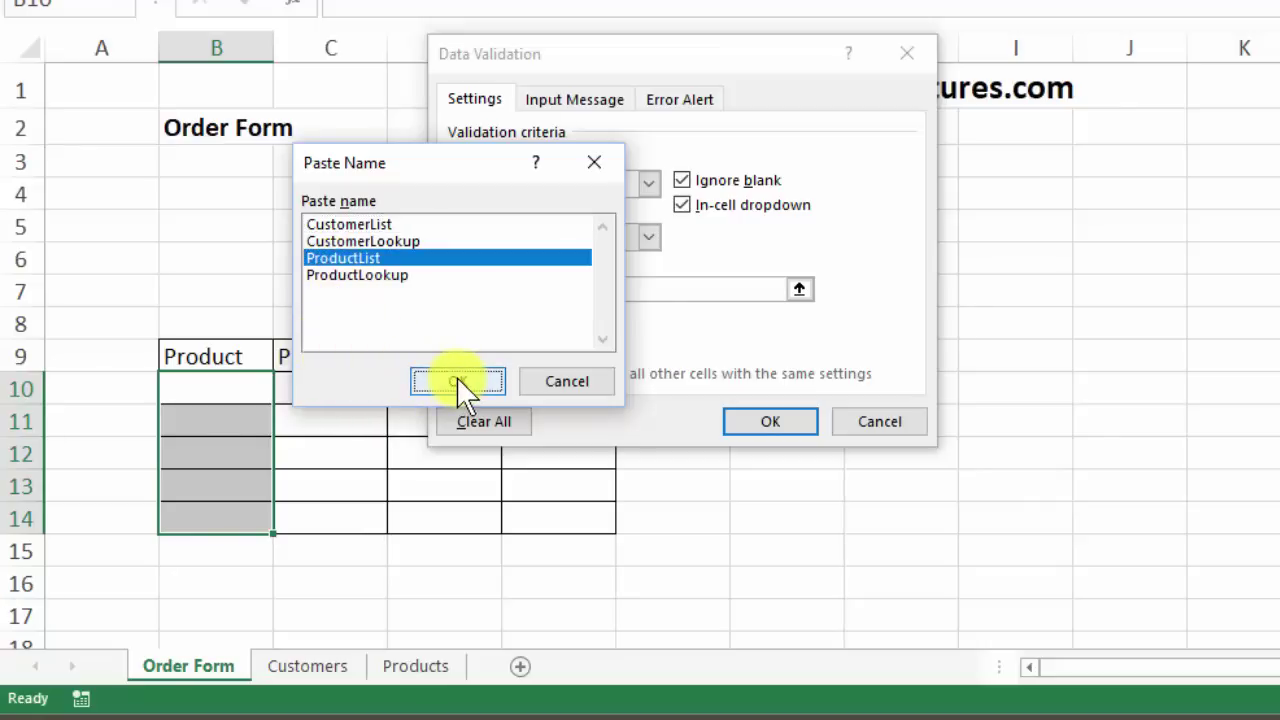
click(768, 421)
- Choose Sweater from the drop-down list in product cell B10
click(229, 392)
click(288, 390)
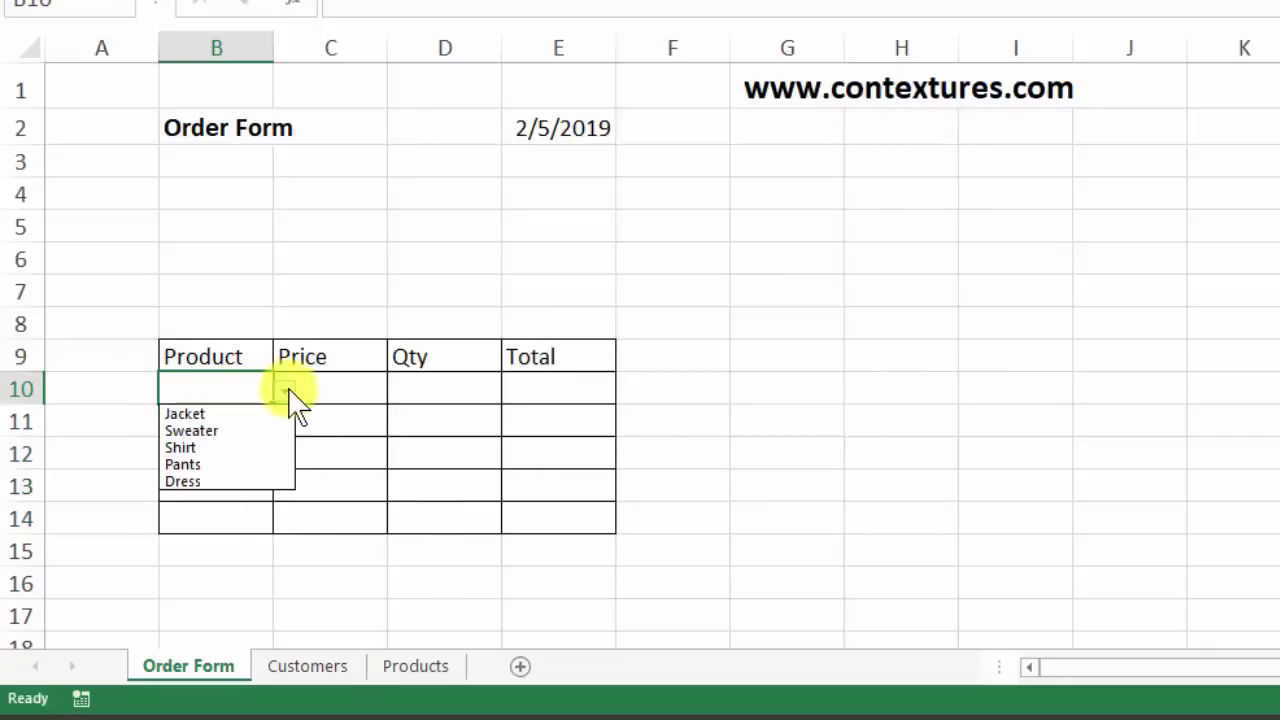
click(255, 430)
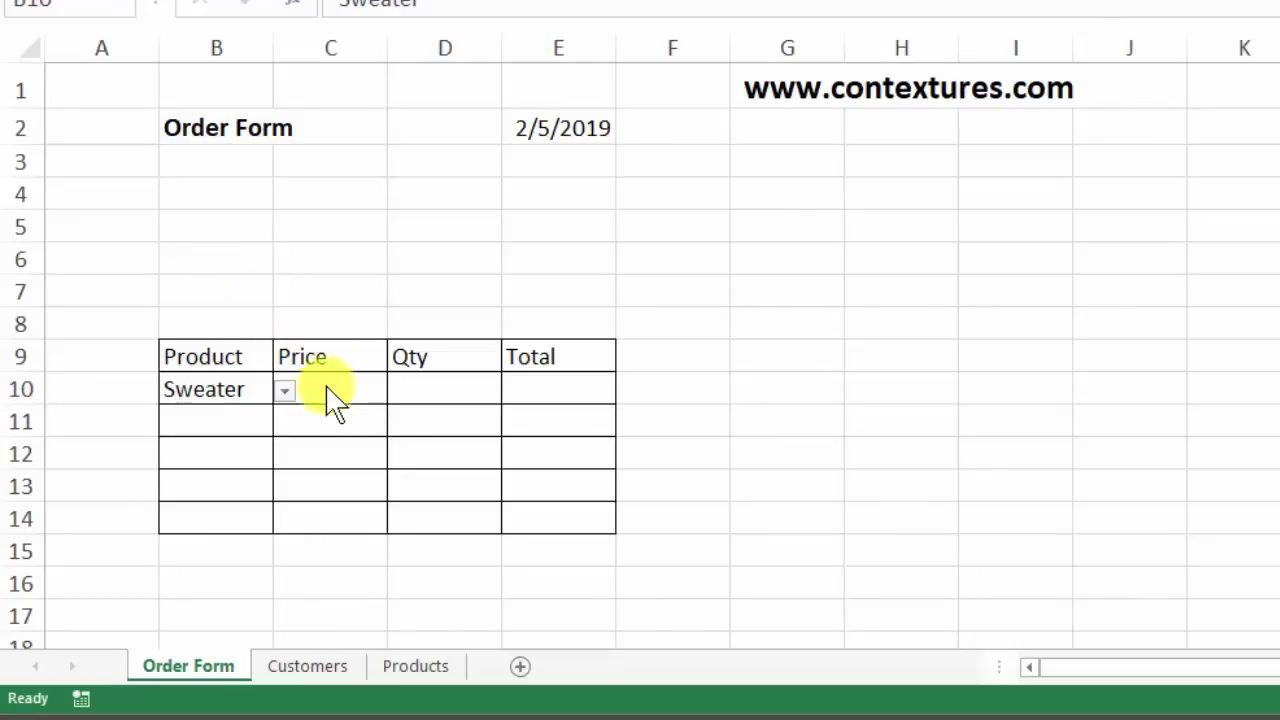
- Check the prices on the Products sheet, and enter the formula =IF(B10="","",1) in price cell C10 of the Order Form sheet
click(333, 386)
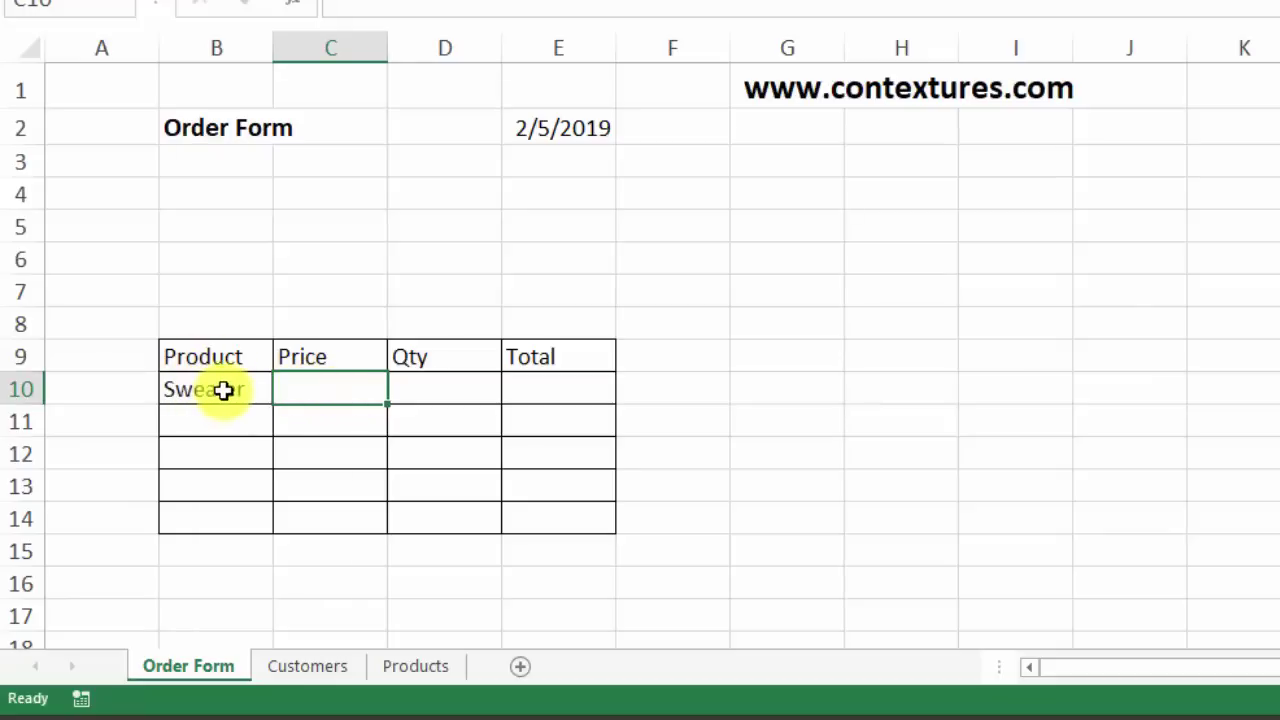
click(436, 672)
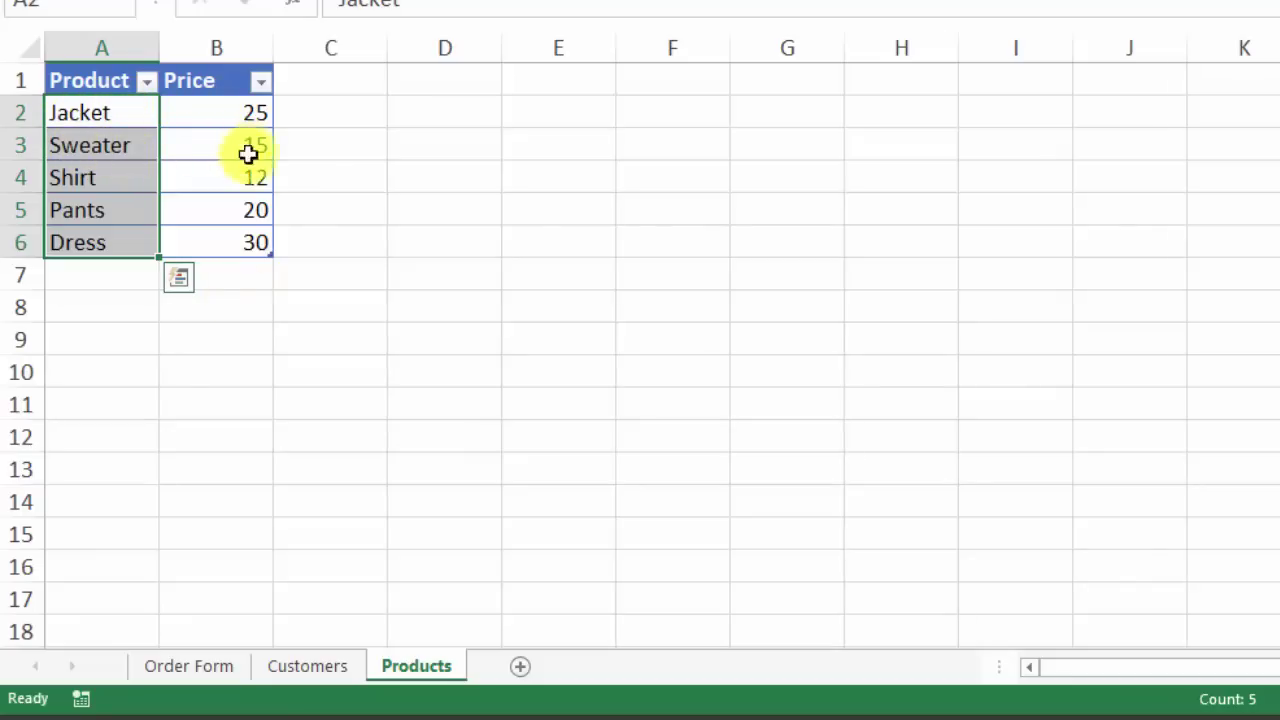
click(228, 670)
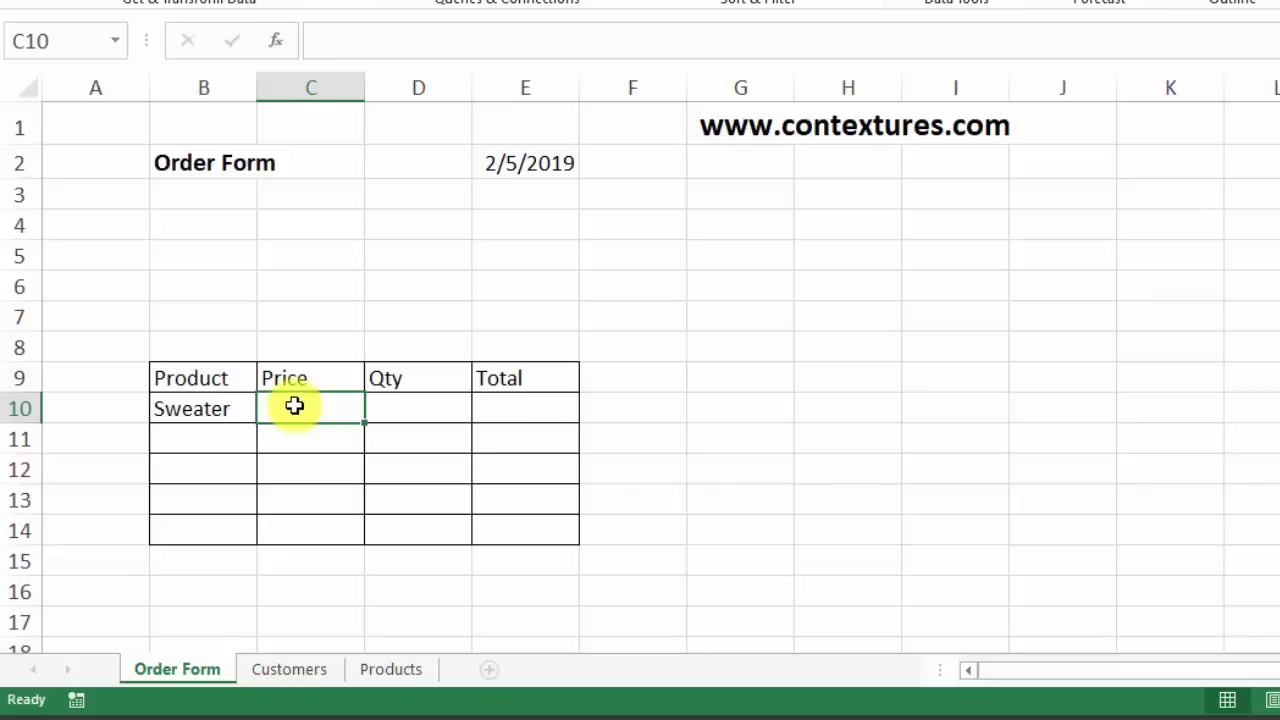
text(=)
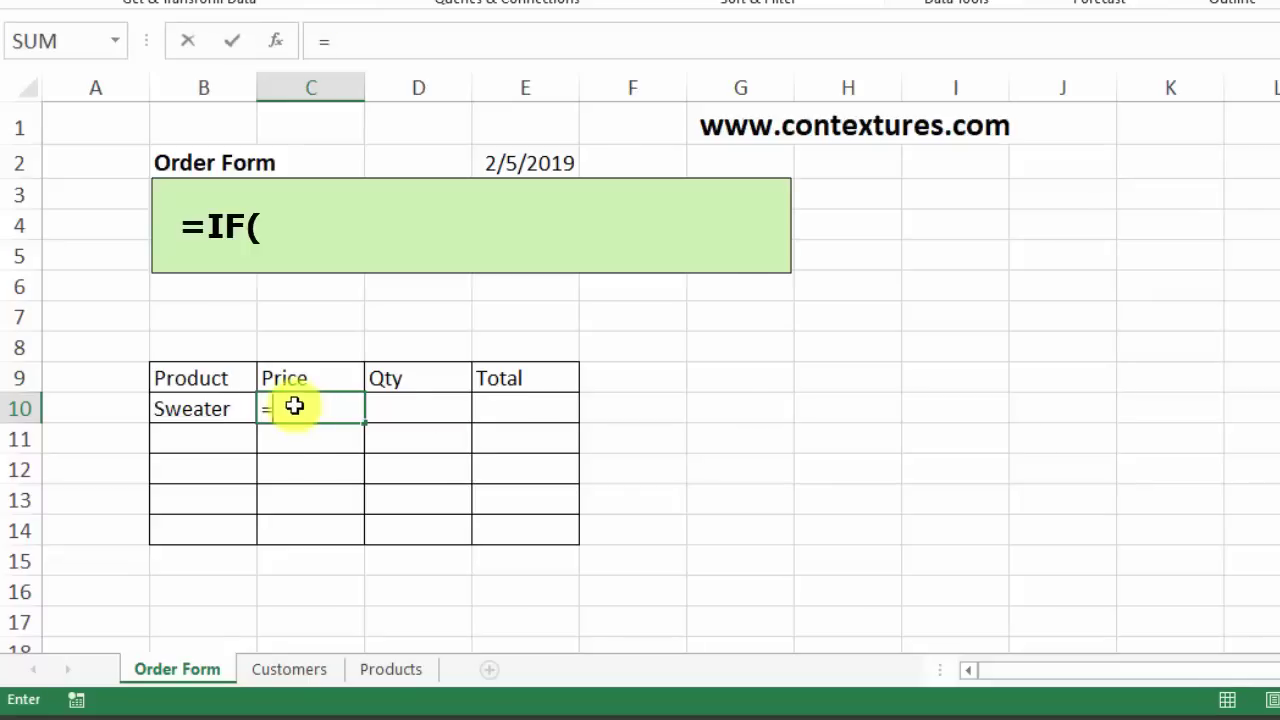
text(if()
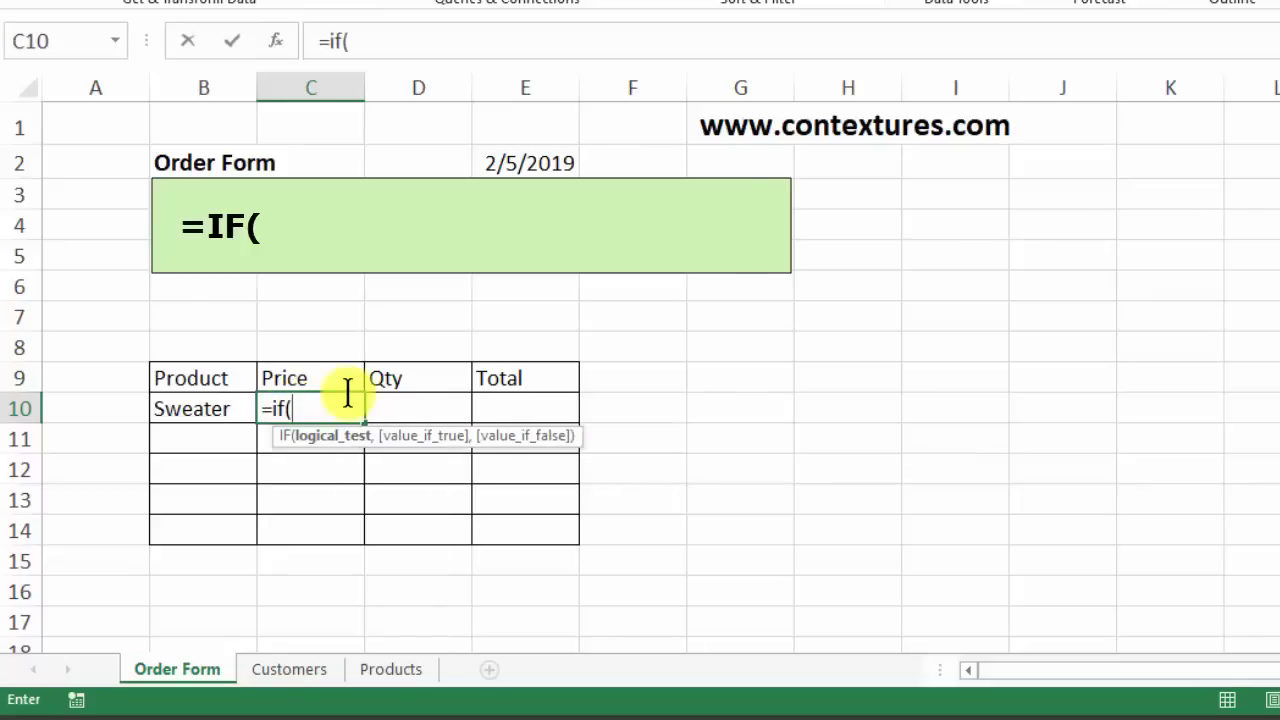
click(197, 408)
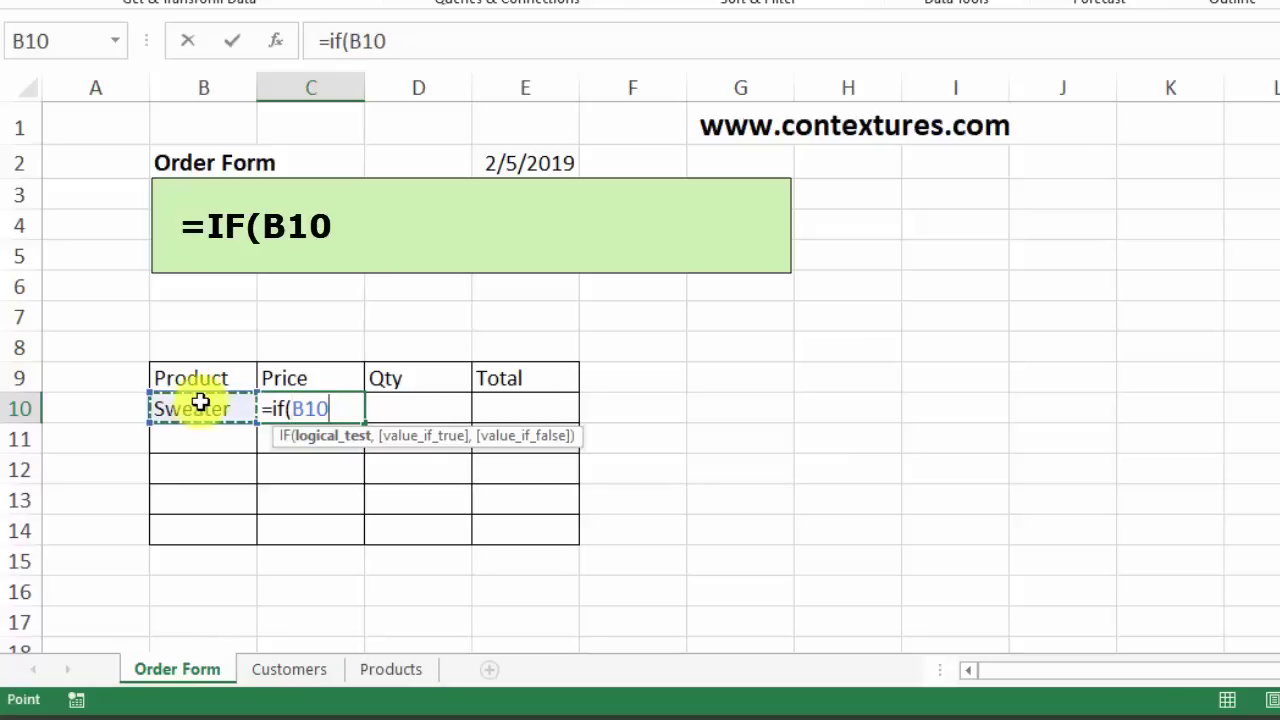
text(=)
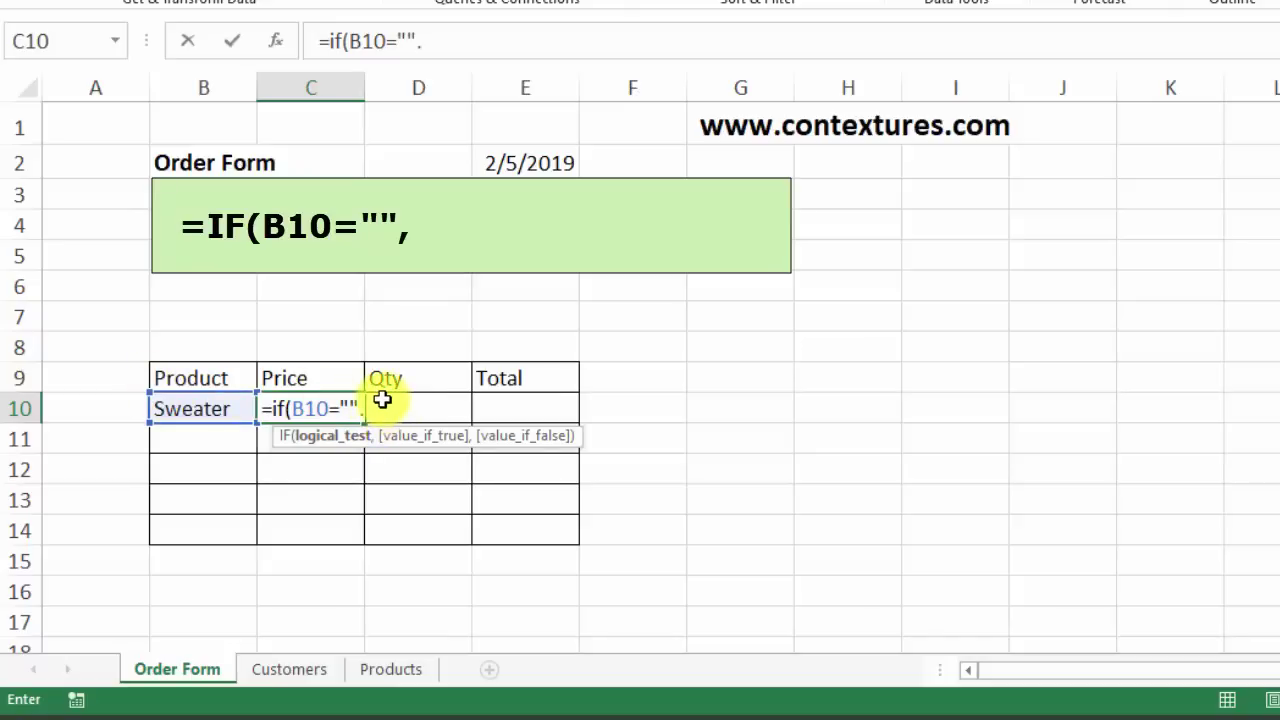
text(,"",1)
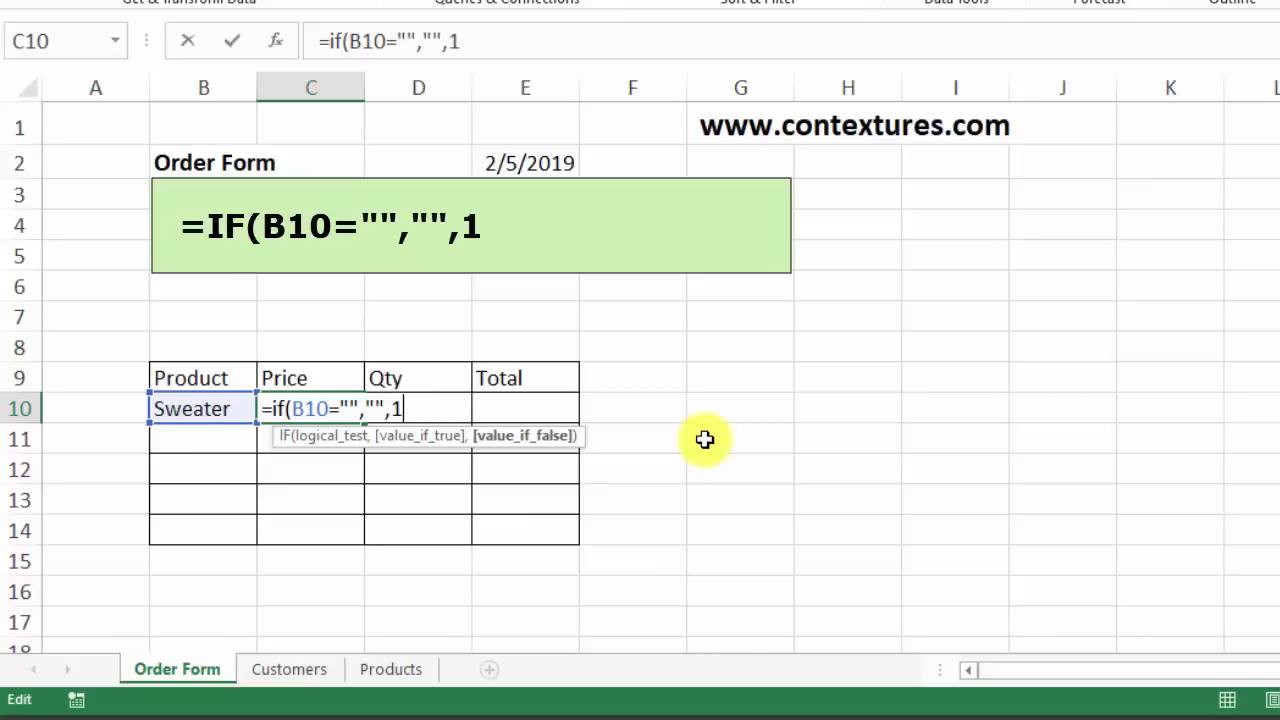
text())
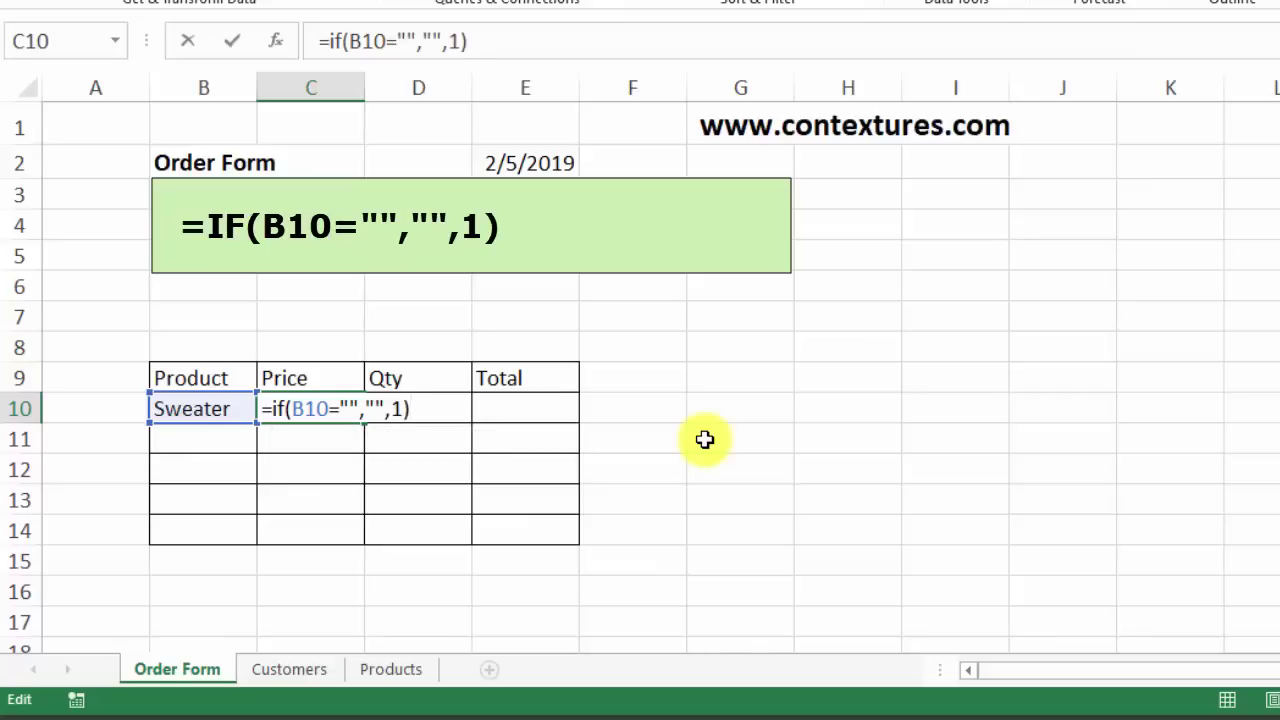
- Test the price formula by clearing product cell B10 and choosing Shirt from its drop-down list
click(216, 410)
key(Delete)
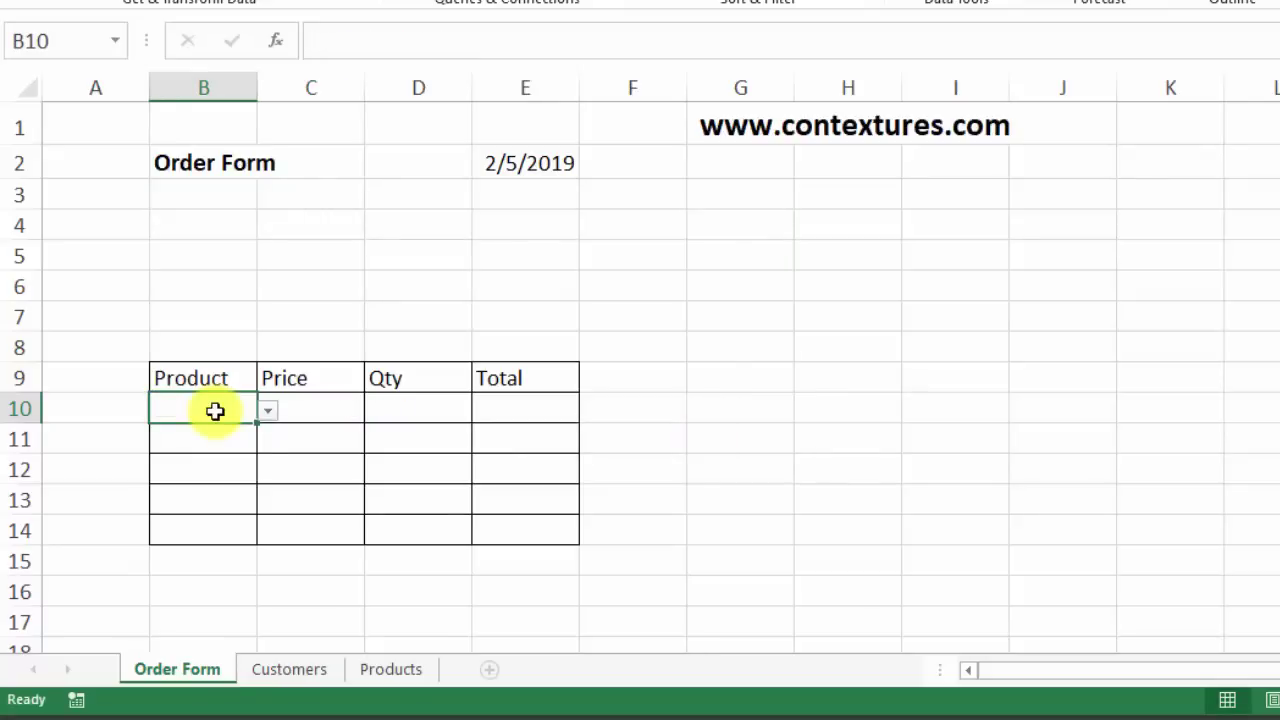
click(268, 410)
click(240, 460)
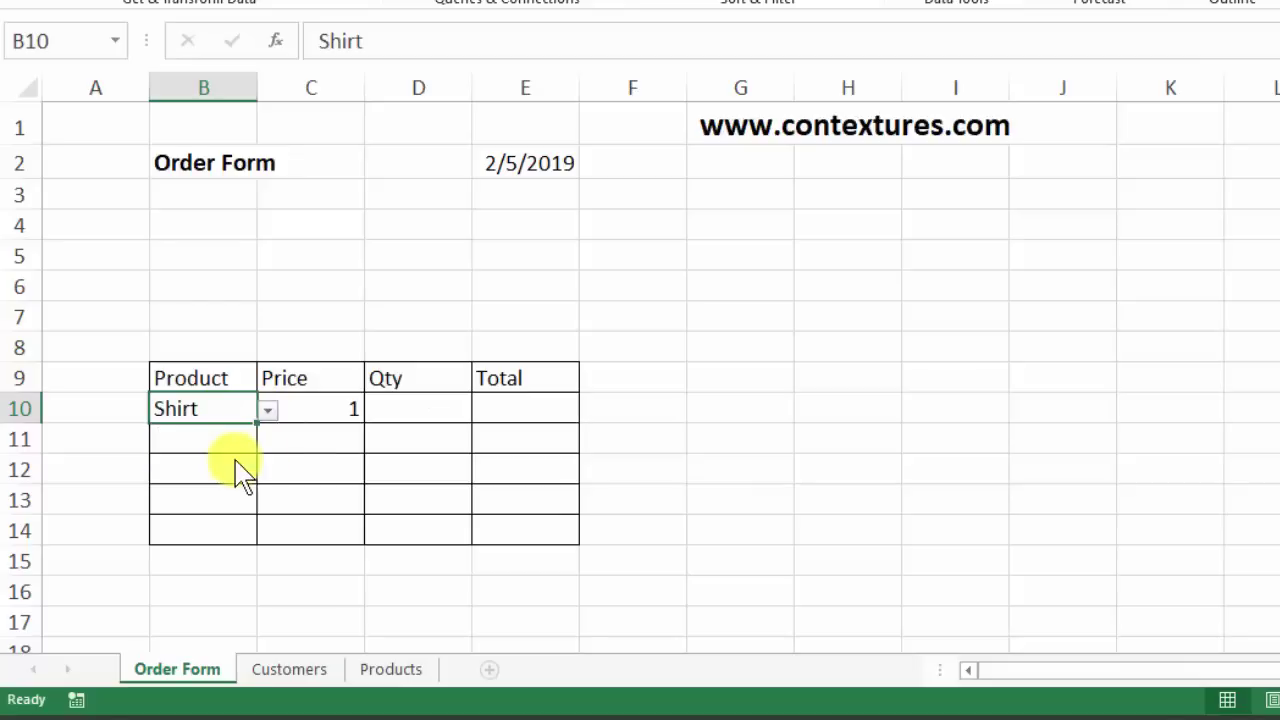
- Replace the 1 in price cell C10's IF formula with a VLOOKUP function that uses B10 as its lookup value
click(330, 411)
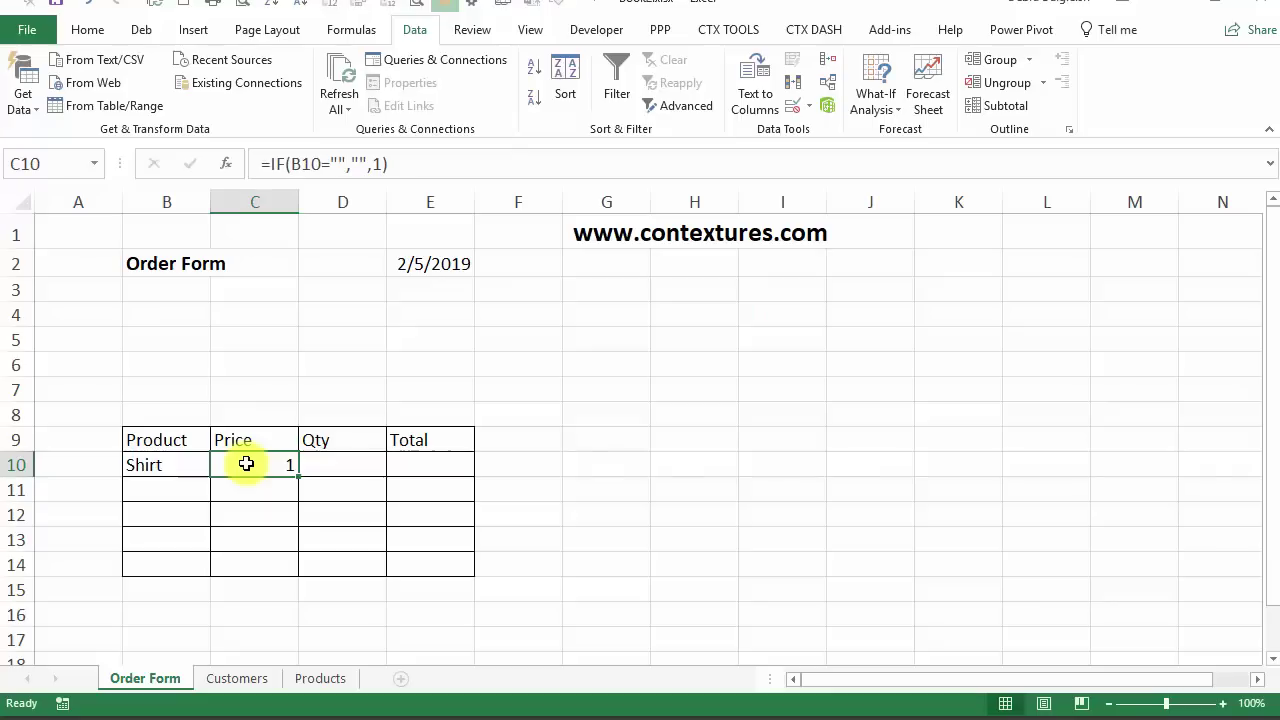
double_click(246, 463)
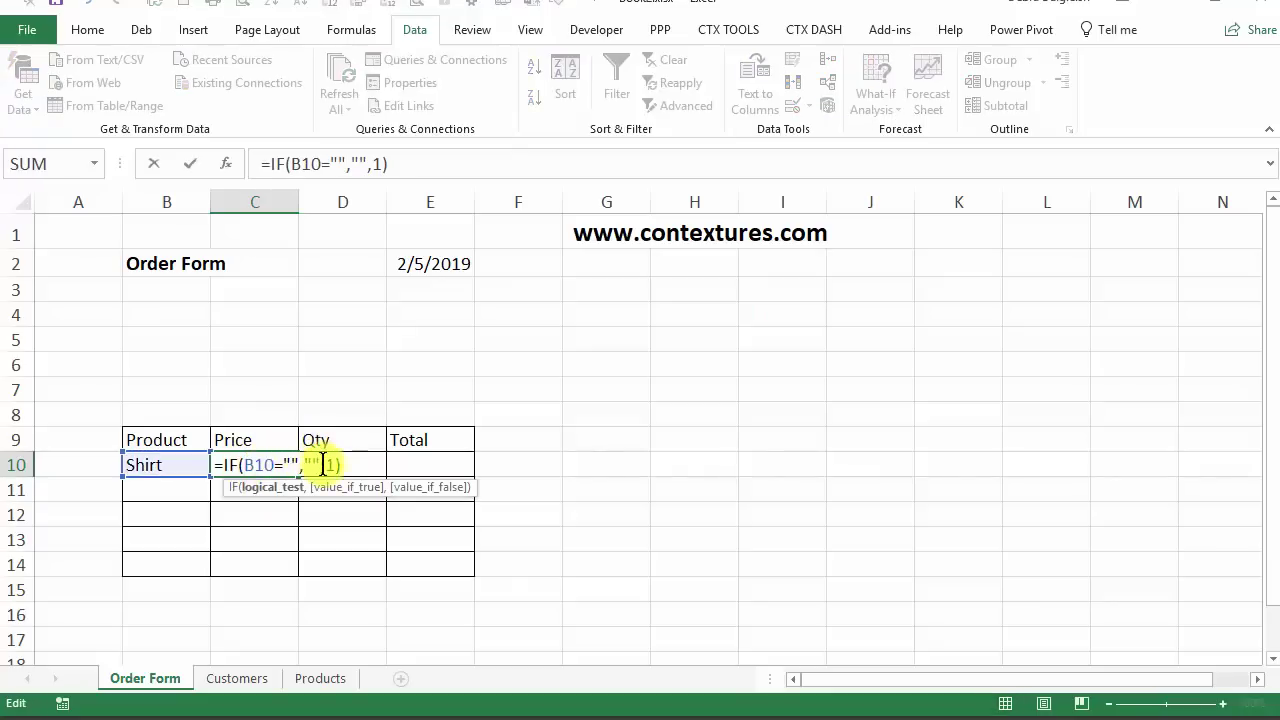
double_click(330, 465)
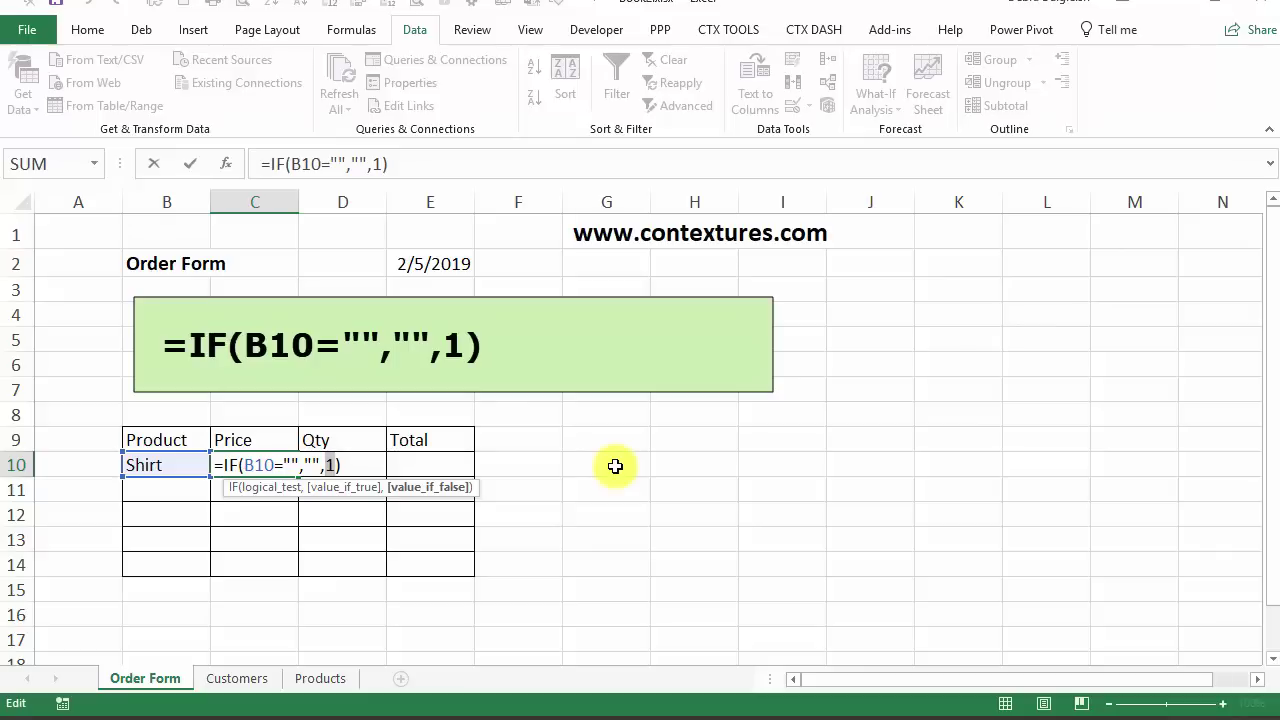
text(vlookup()
click(548, 160)
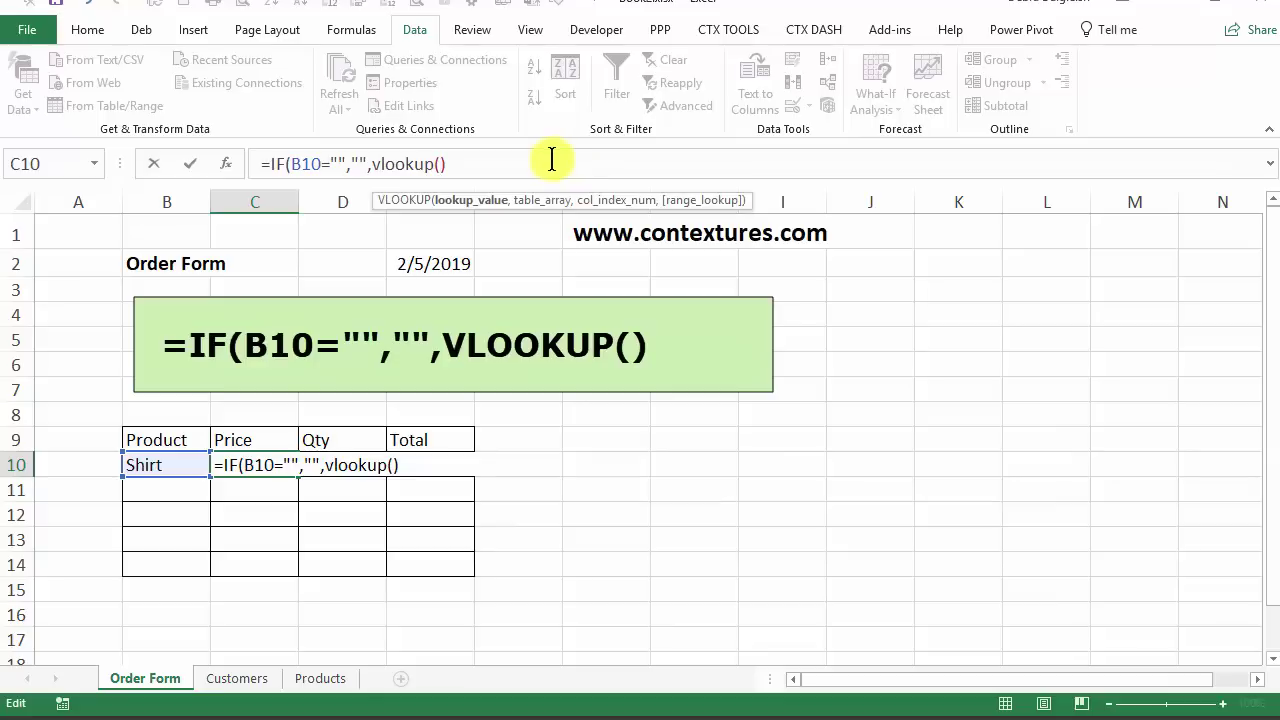
click(443, 164)
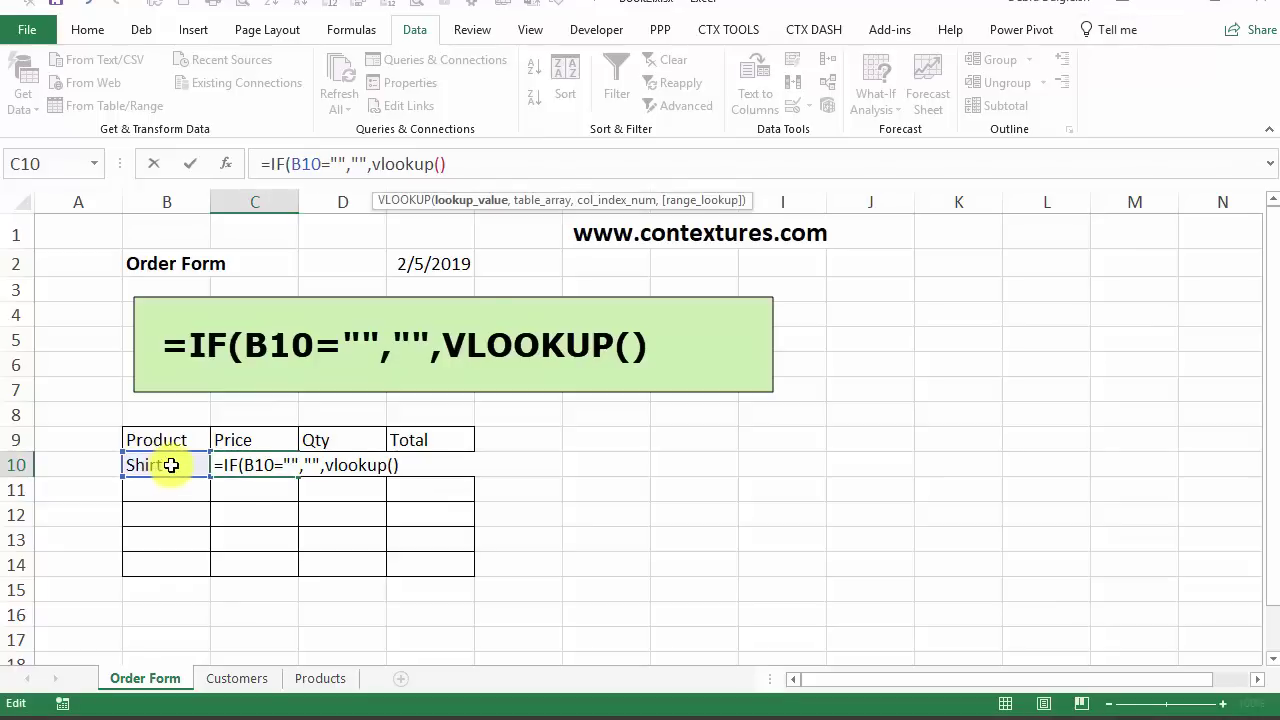
text(b10)
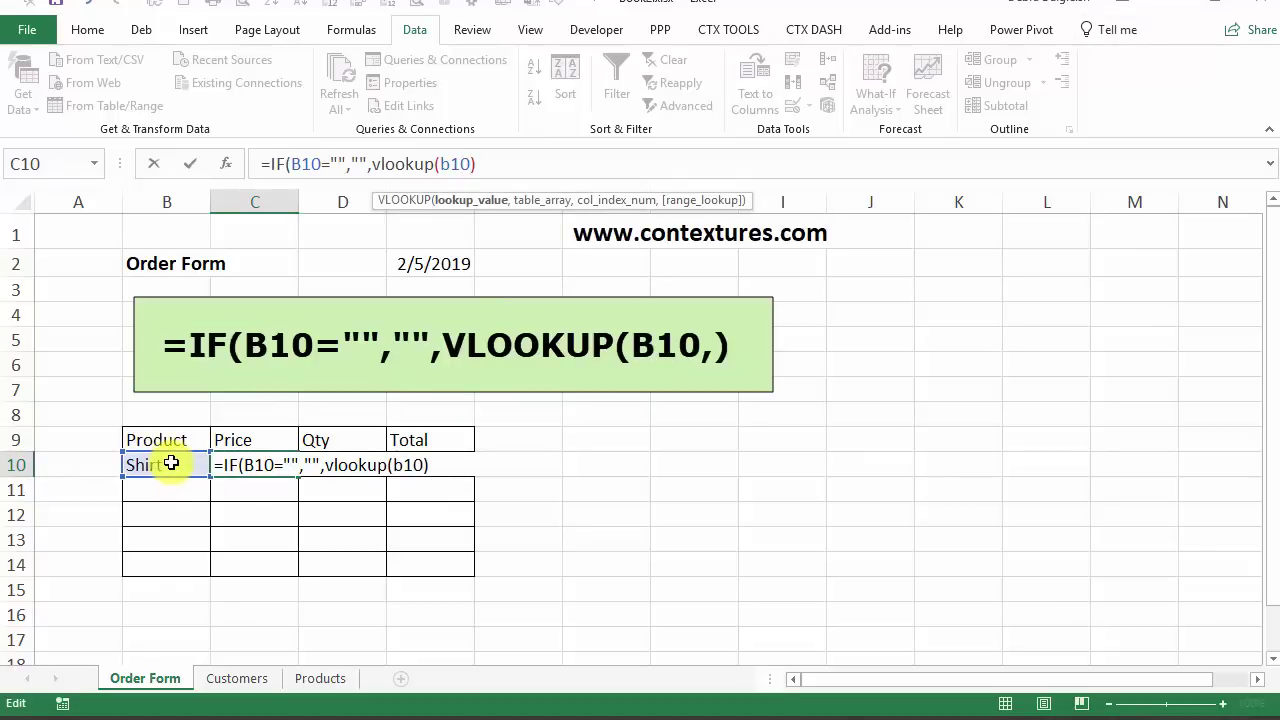
text(,)
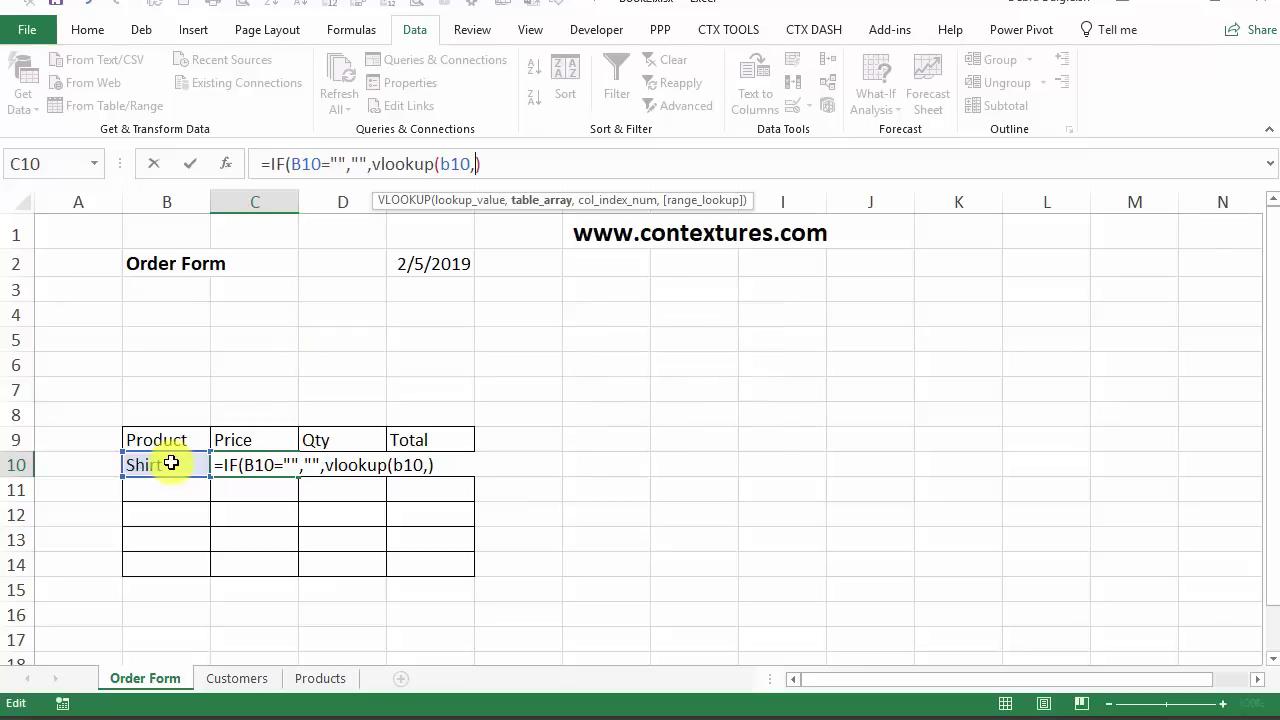
- Complete the VLOOKUP in C10 with the named range ProductLookup, column 2 and FALSE for an exact match, and enter the formula
key(F3)
click(428, 350)
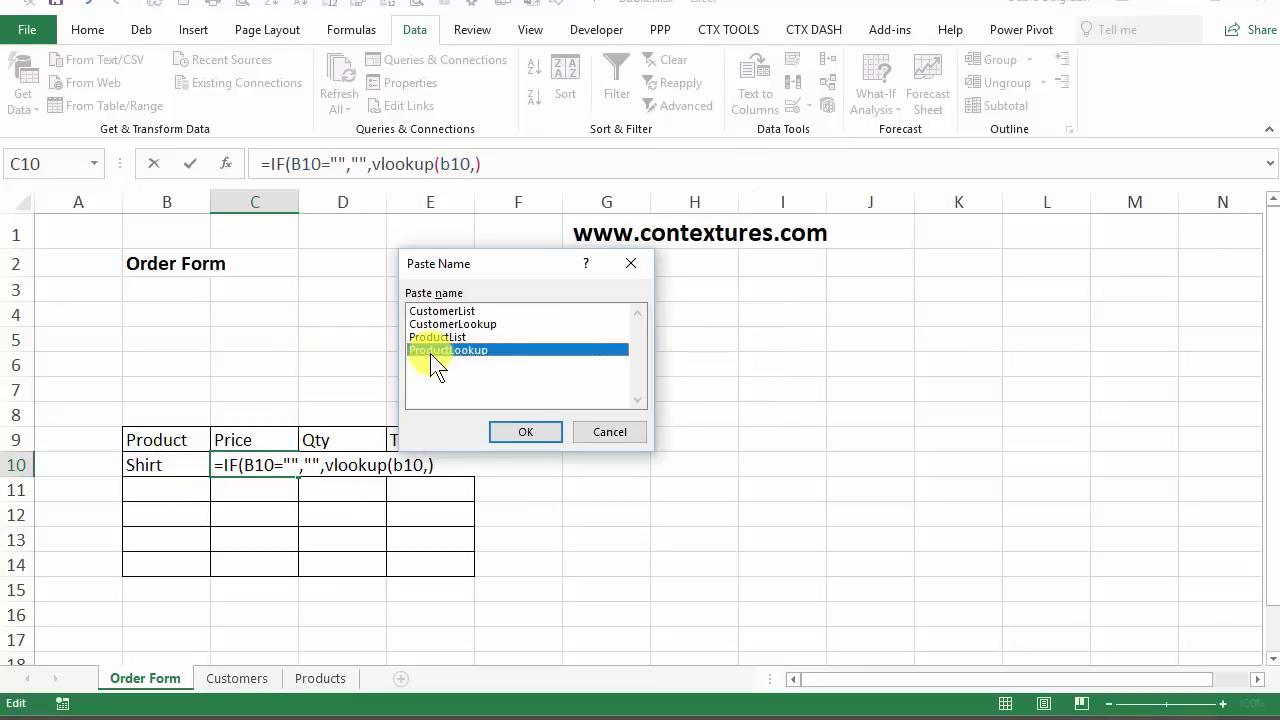
click(528, 428)
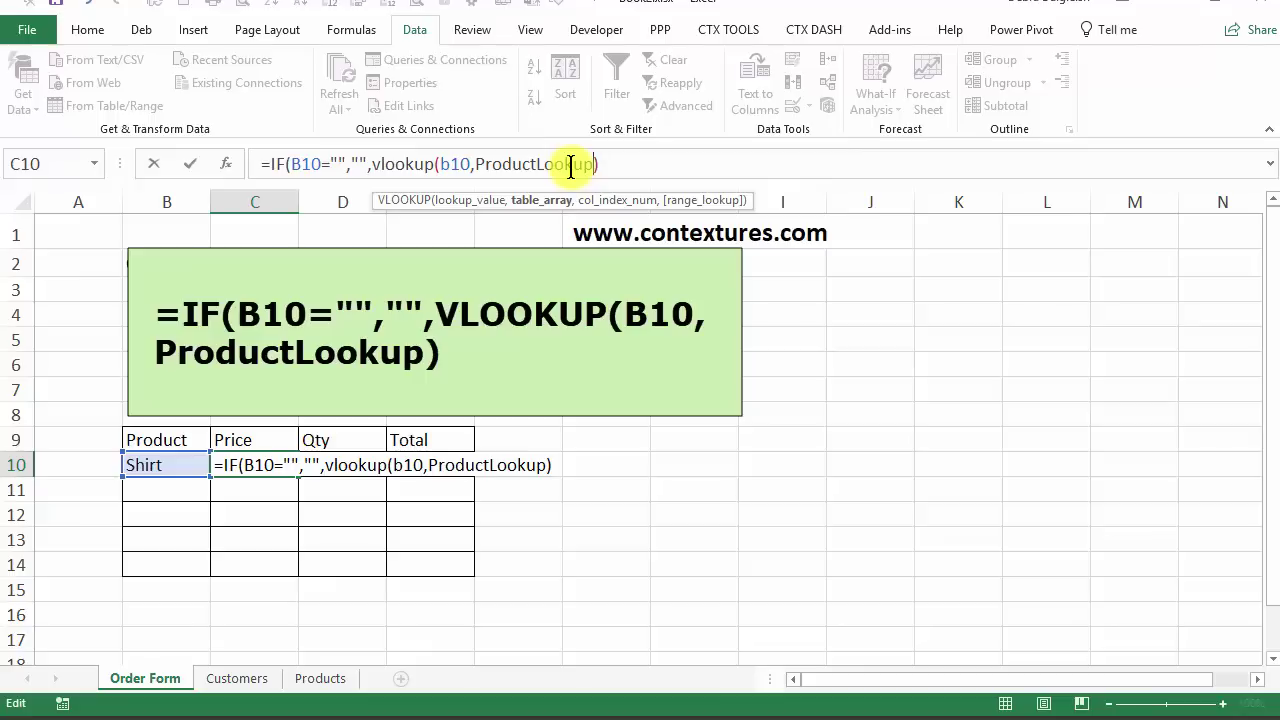
text(,)
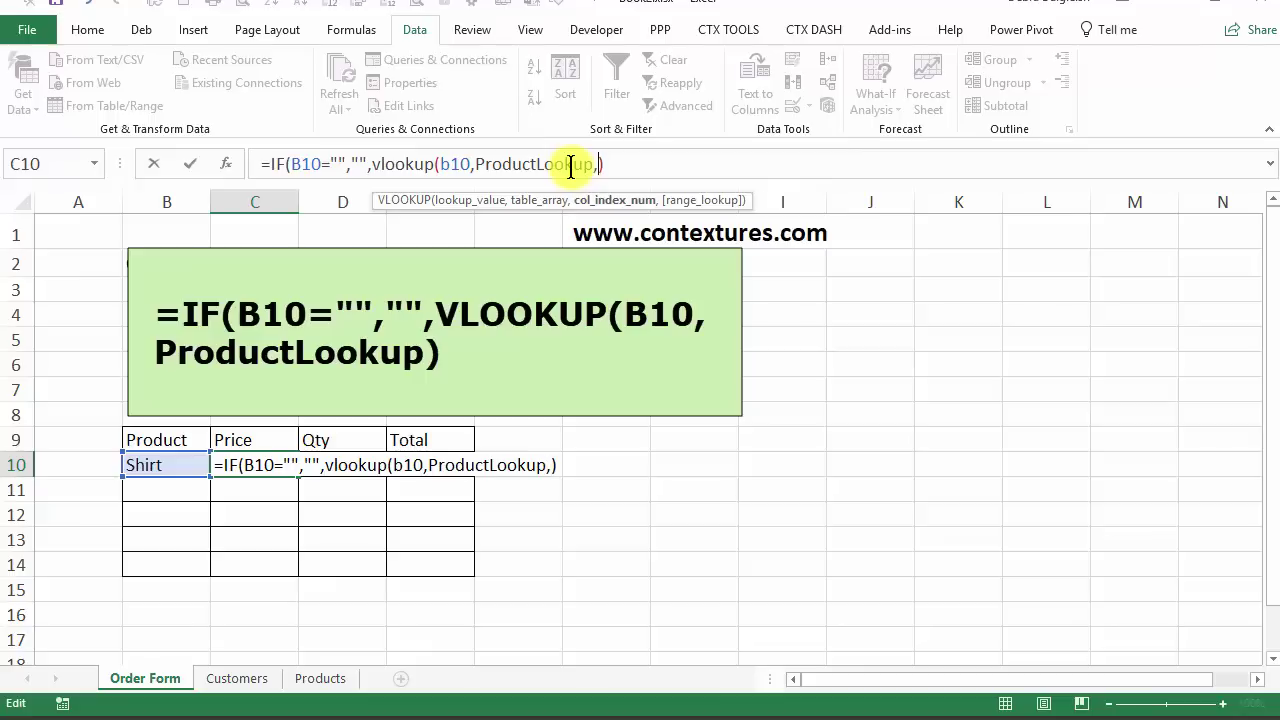
text(2)
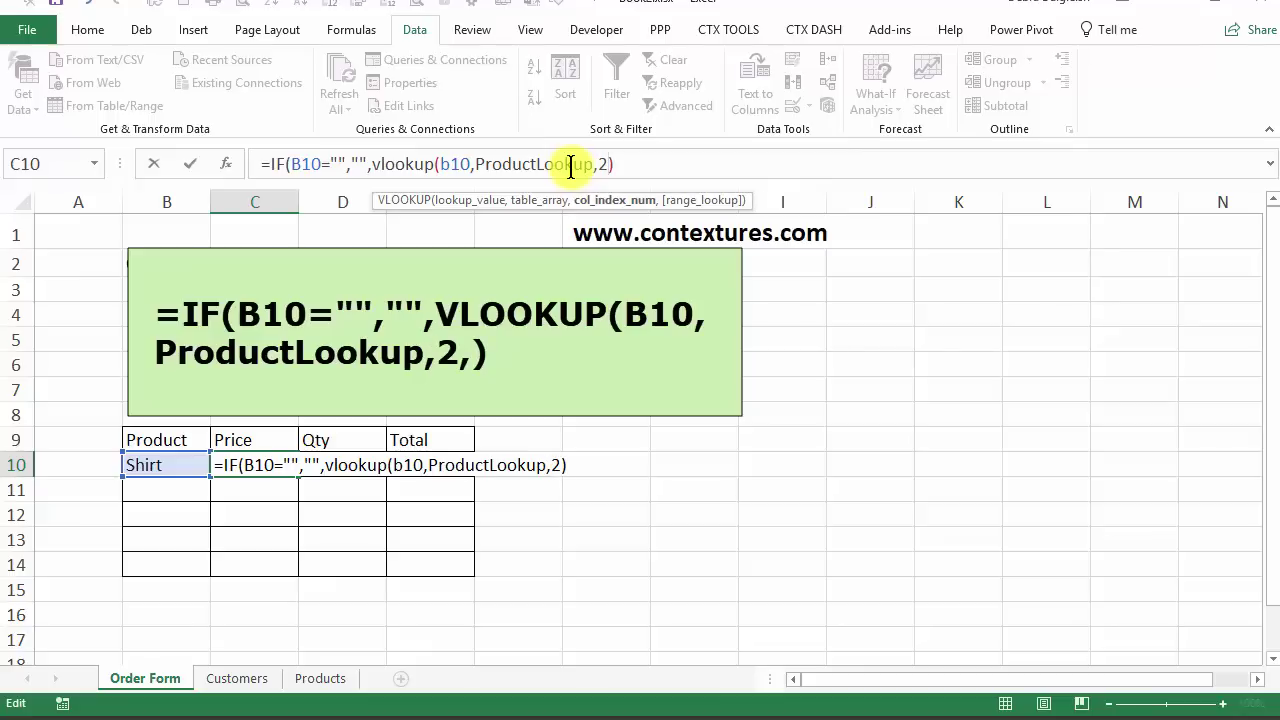
text(,)
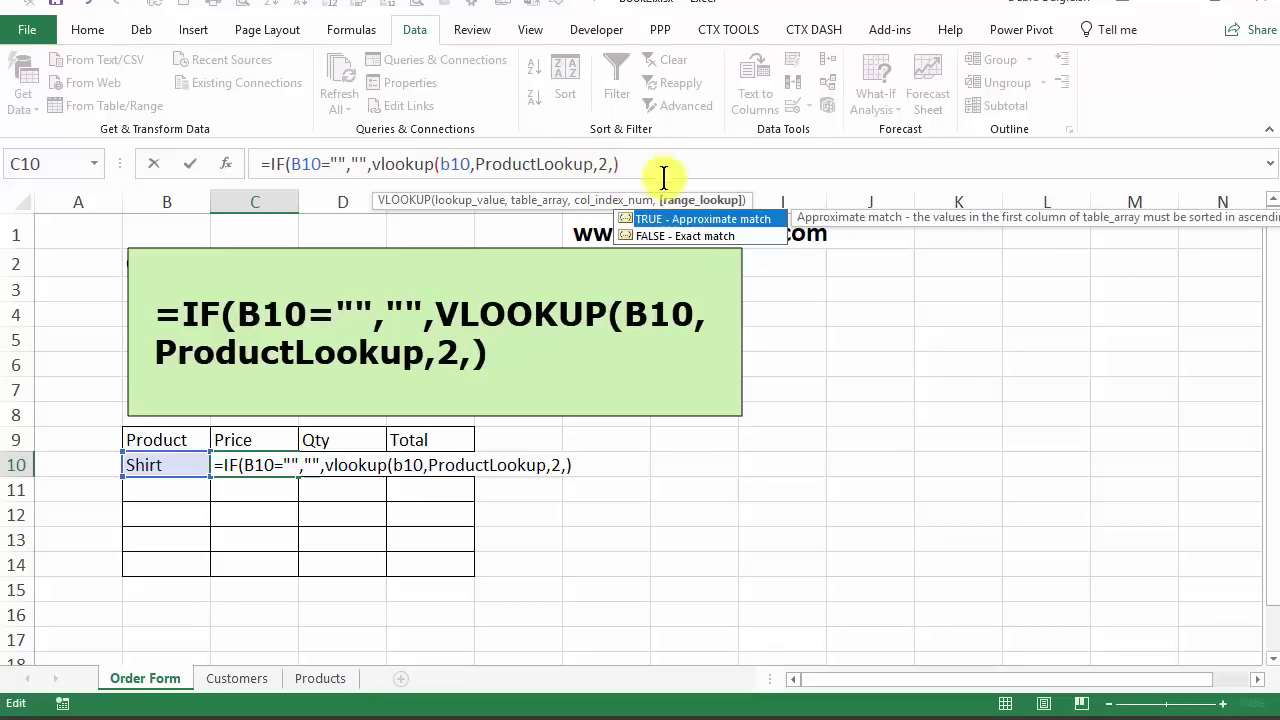
double_click(672, 236)
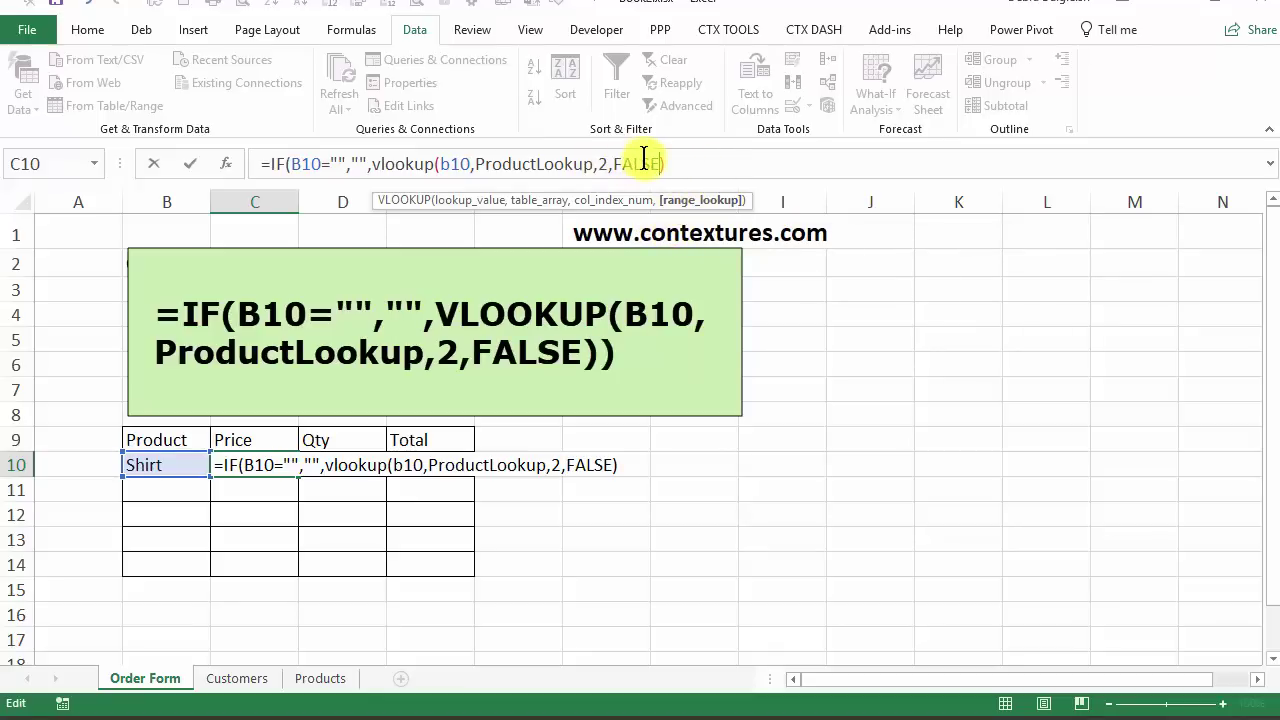
text())
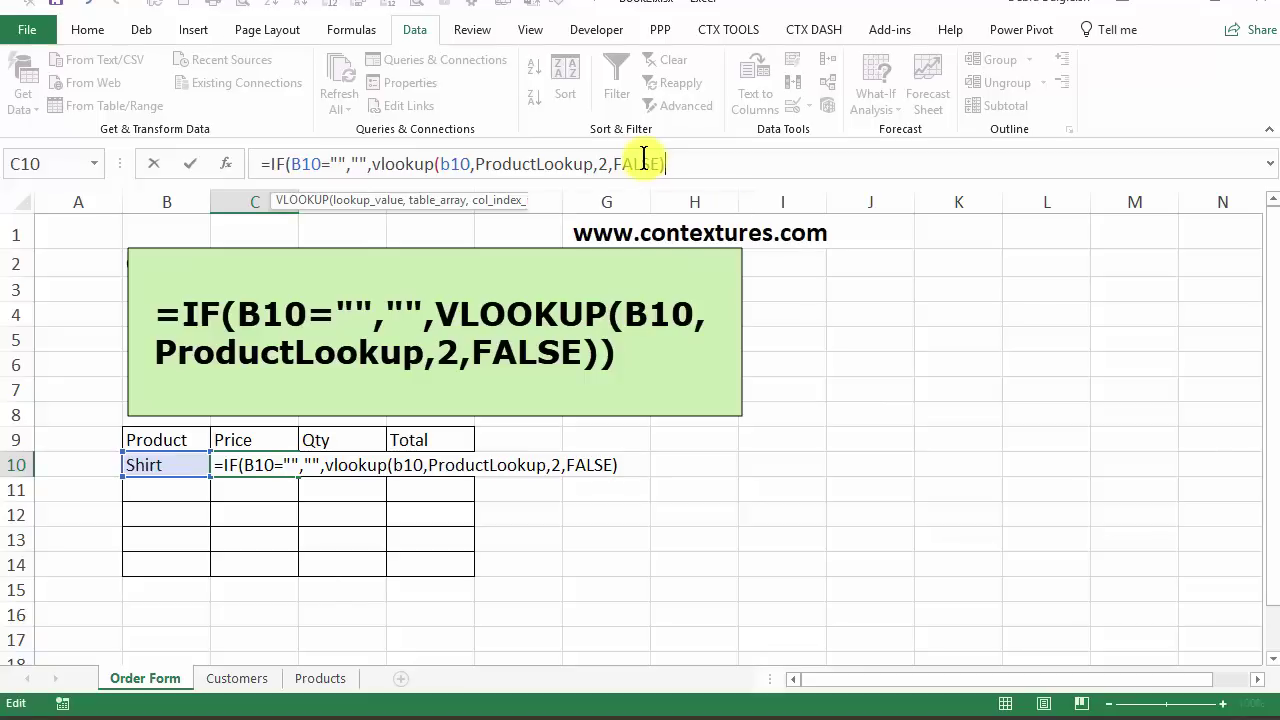
key(Return)
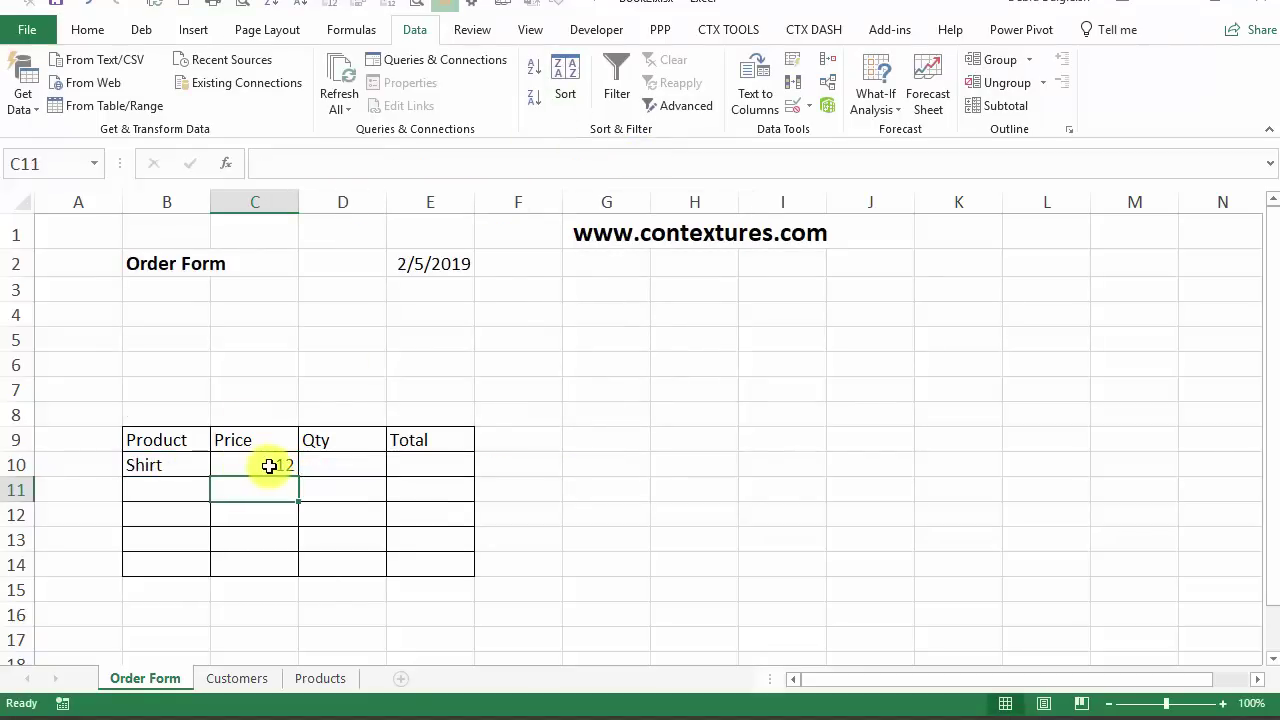
- Check the Shirt price on the Products sheet, and choose Pants from the drop-down list in cell B10 of the Order Form sheet
click(188, 465)
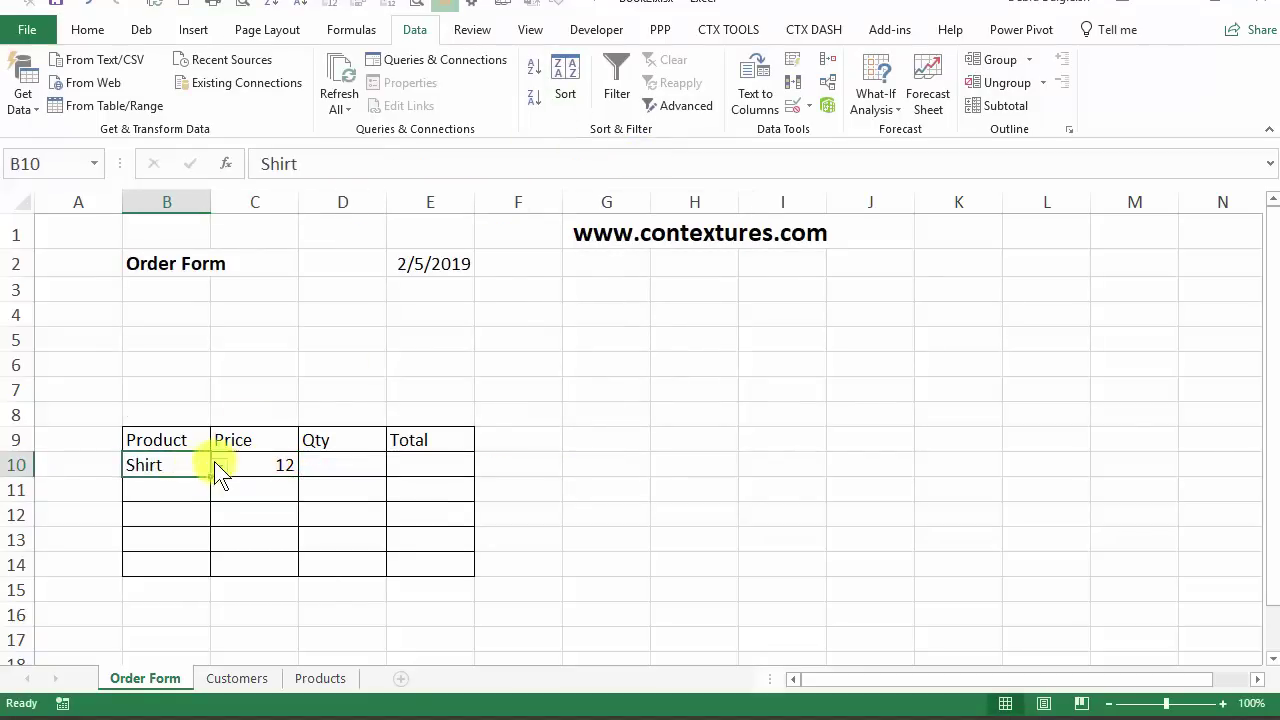
click(320, 680)
click(85, 300)
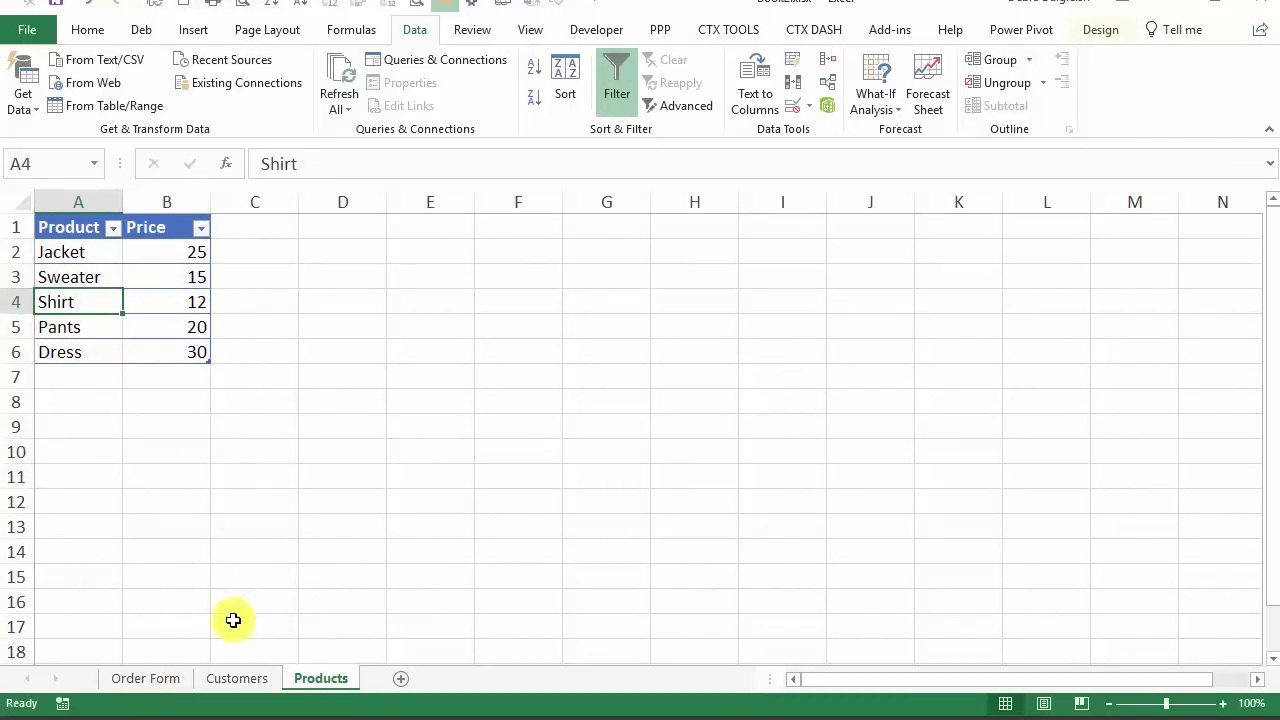
click(176, 680)
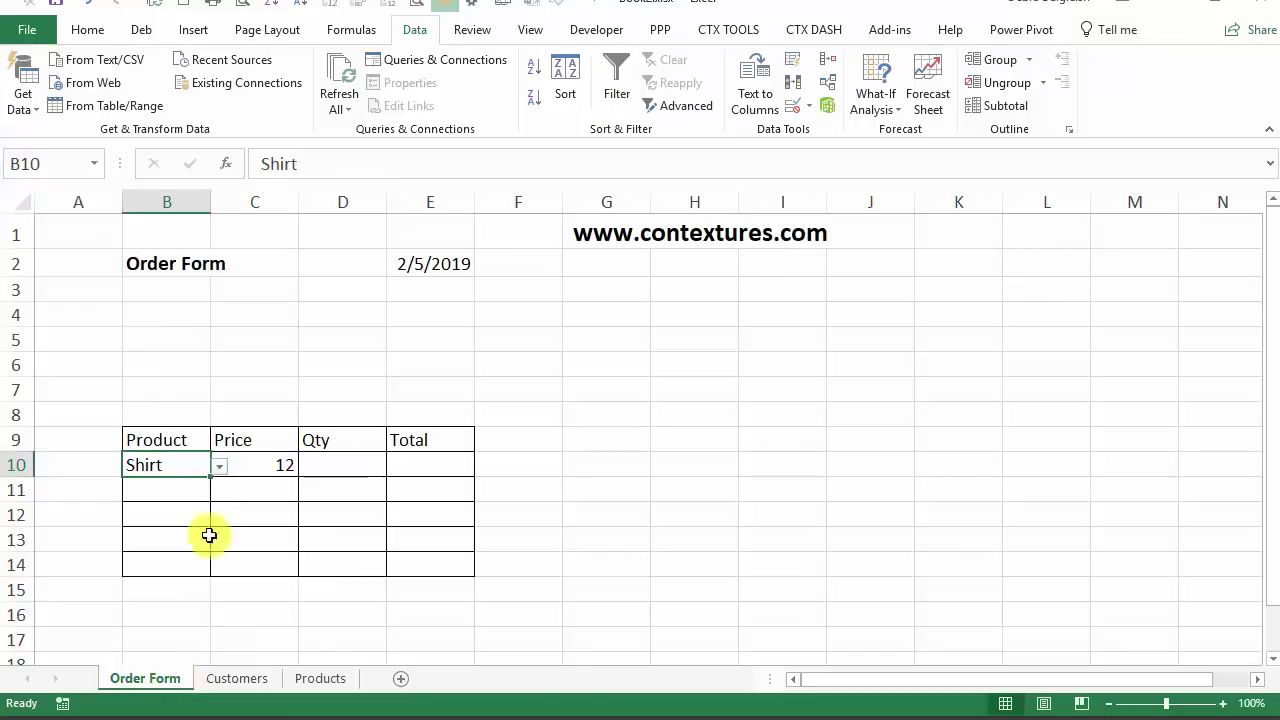
click(220, 466)
click(190, 522)
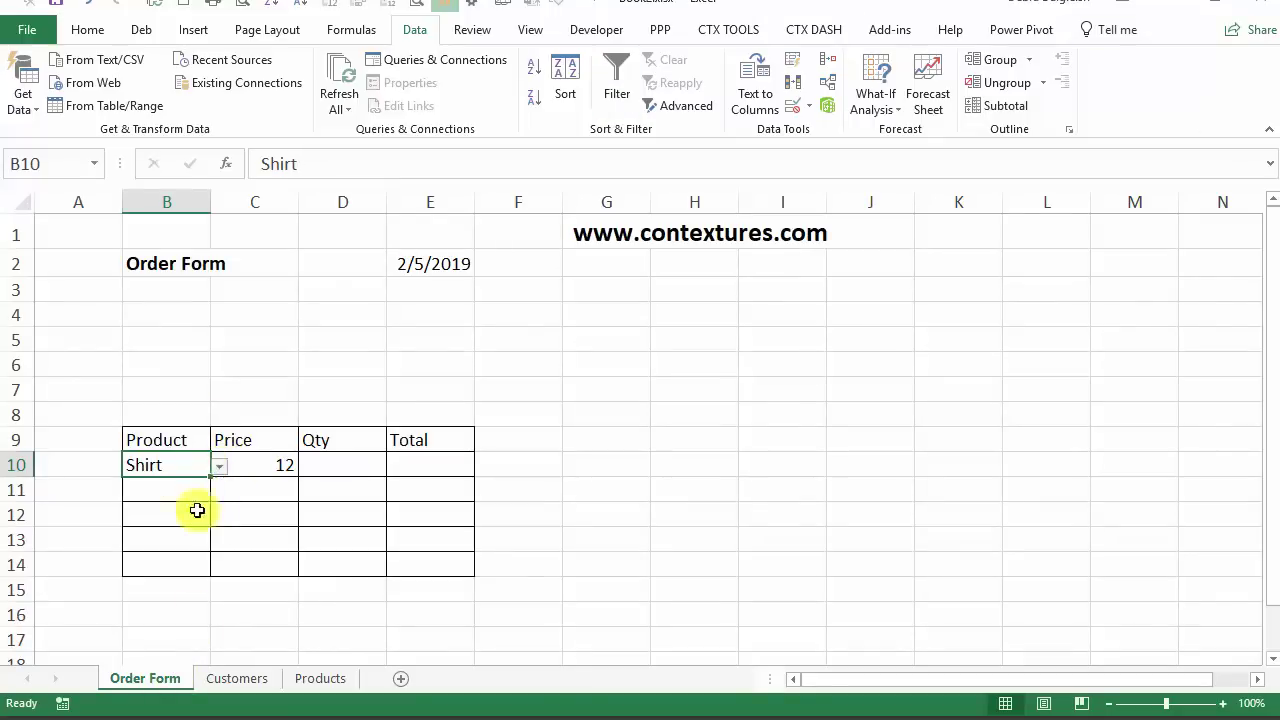
- Copy the price formula from C10 down through C14, and enter a quantity of 2 in cell D10
click(261, 465)
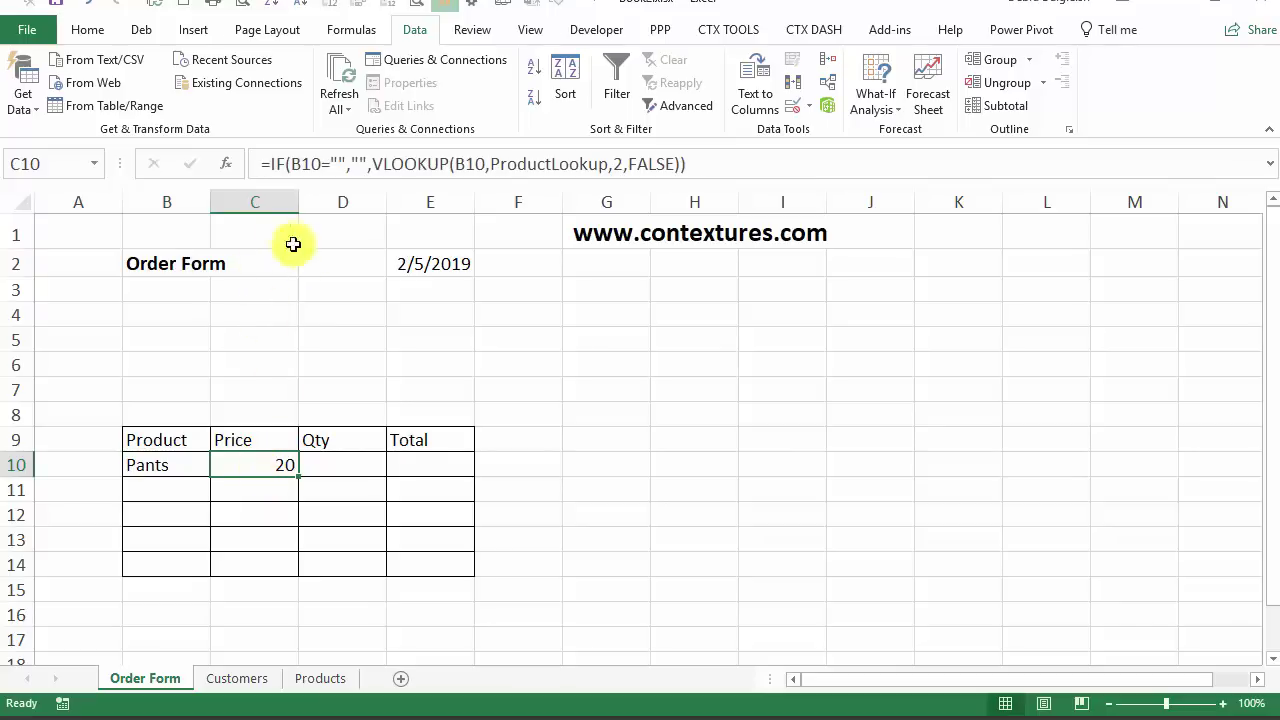
drag(297, 478, 289, 575)
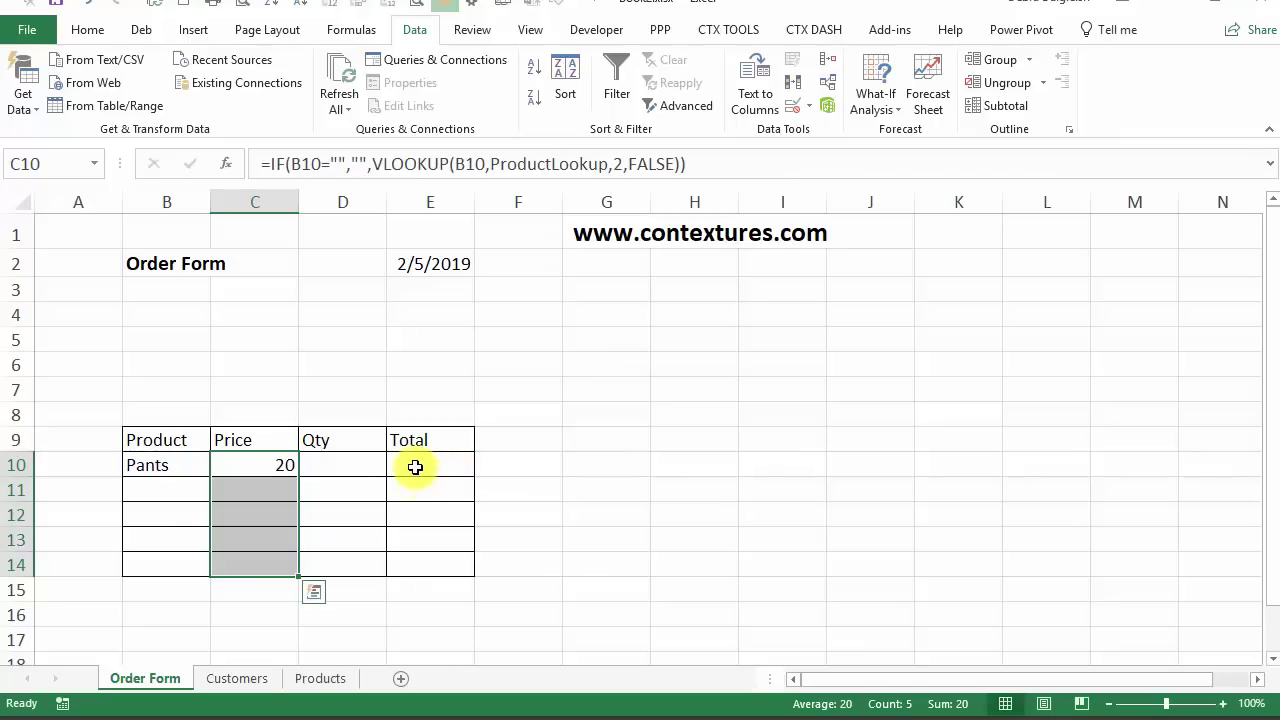
click(417, 463)
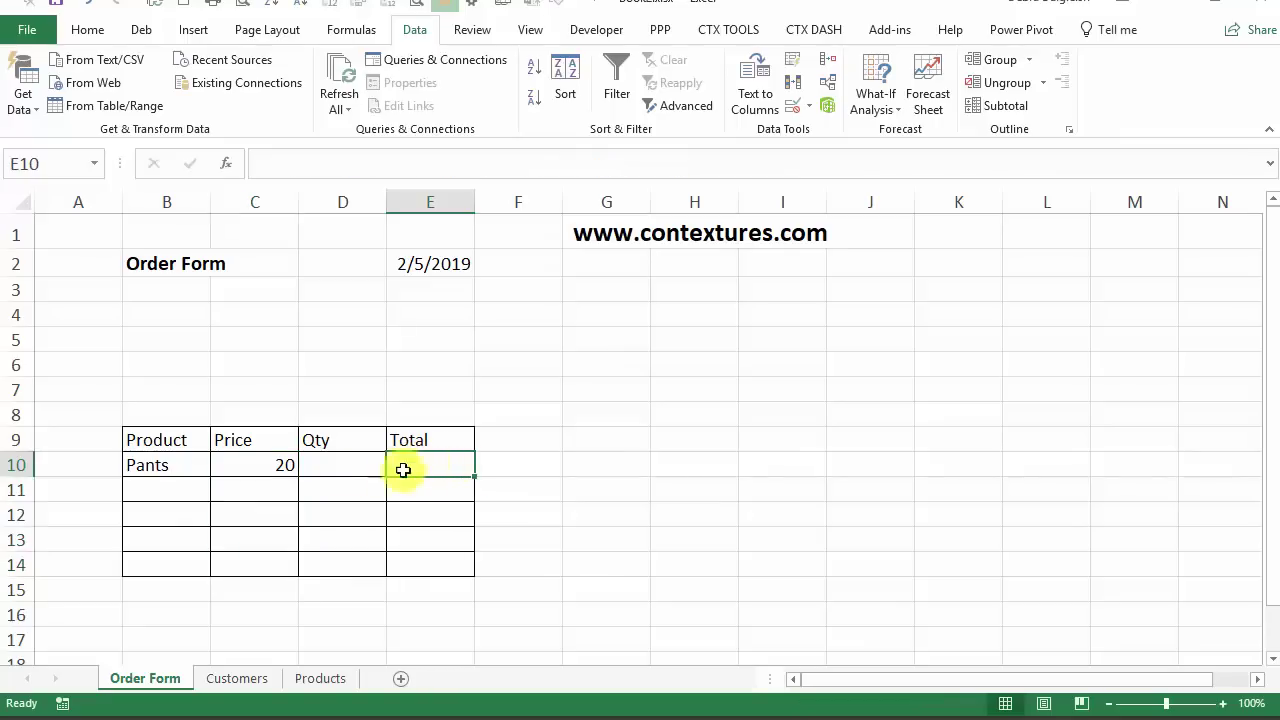
click(328, 460)
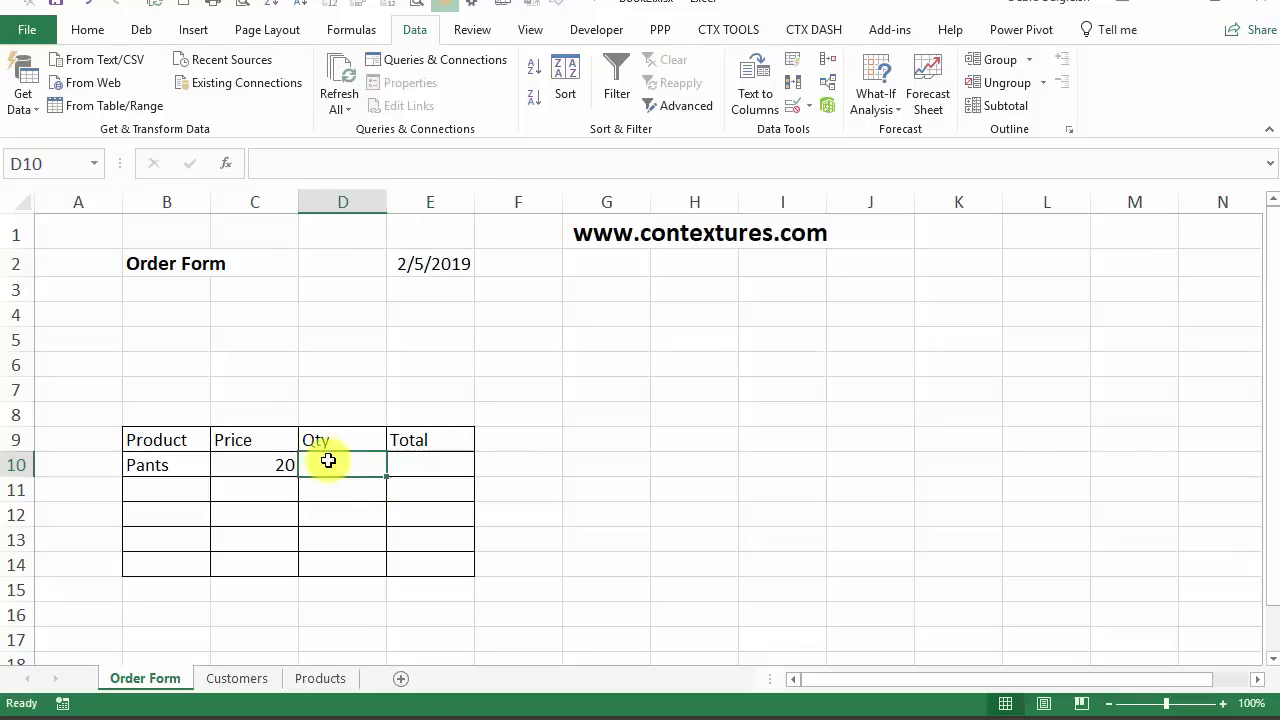
text(2)
- Enter the formula =C10*D10 in total cell E10 and copy it down through E14
click(429, 463)
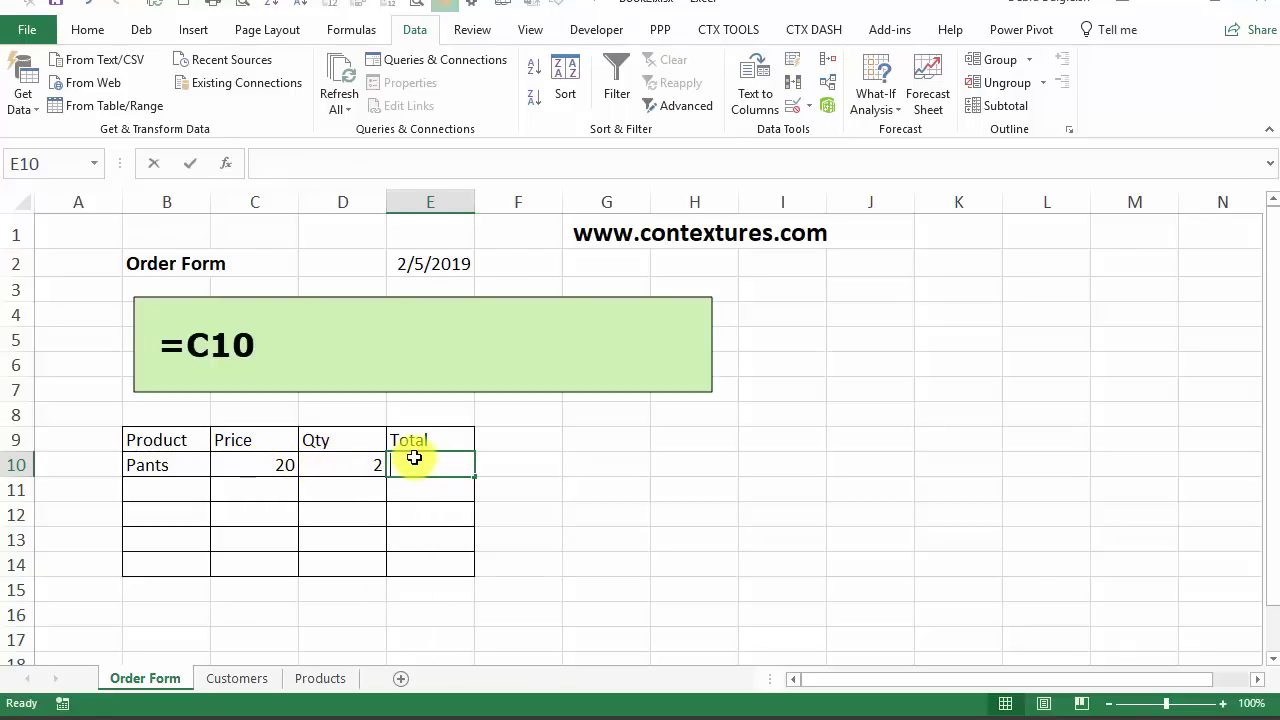
text(=)
click(271, 465)
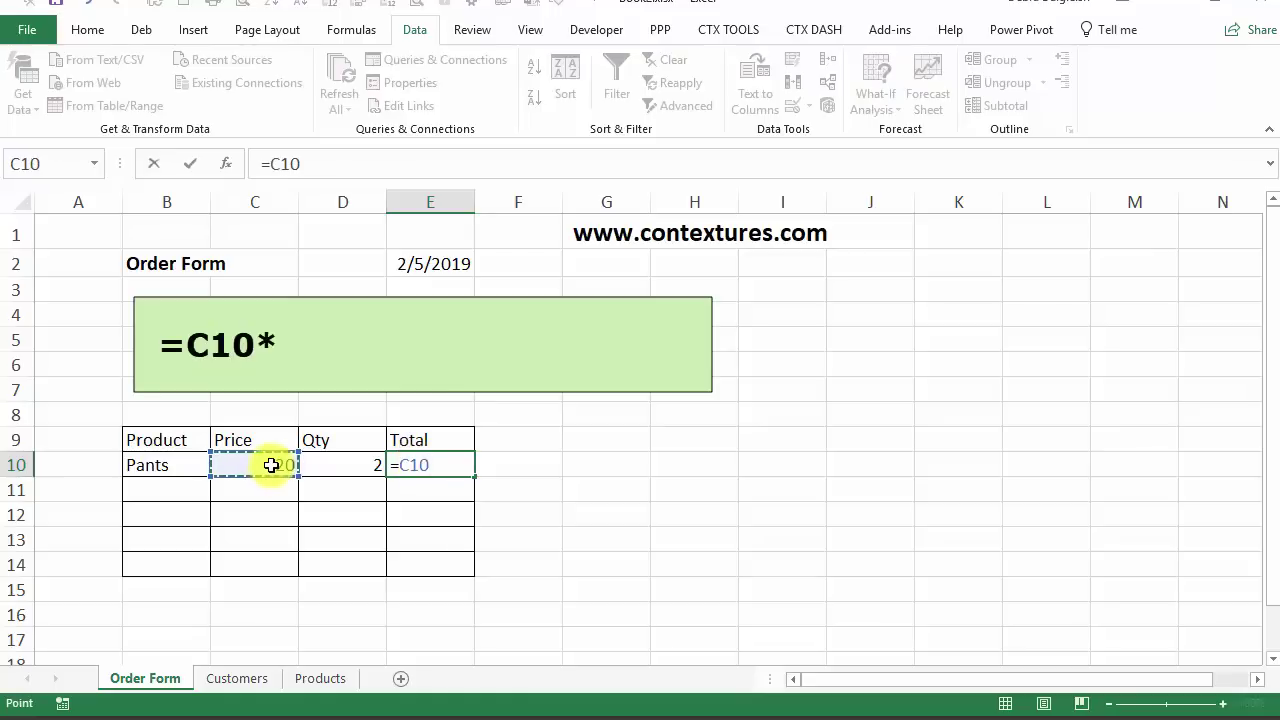
text(*)
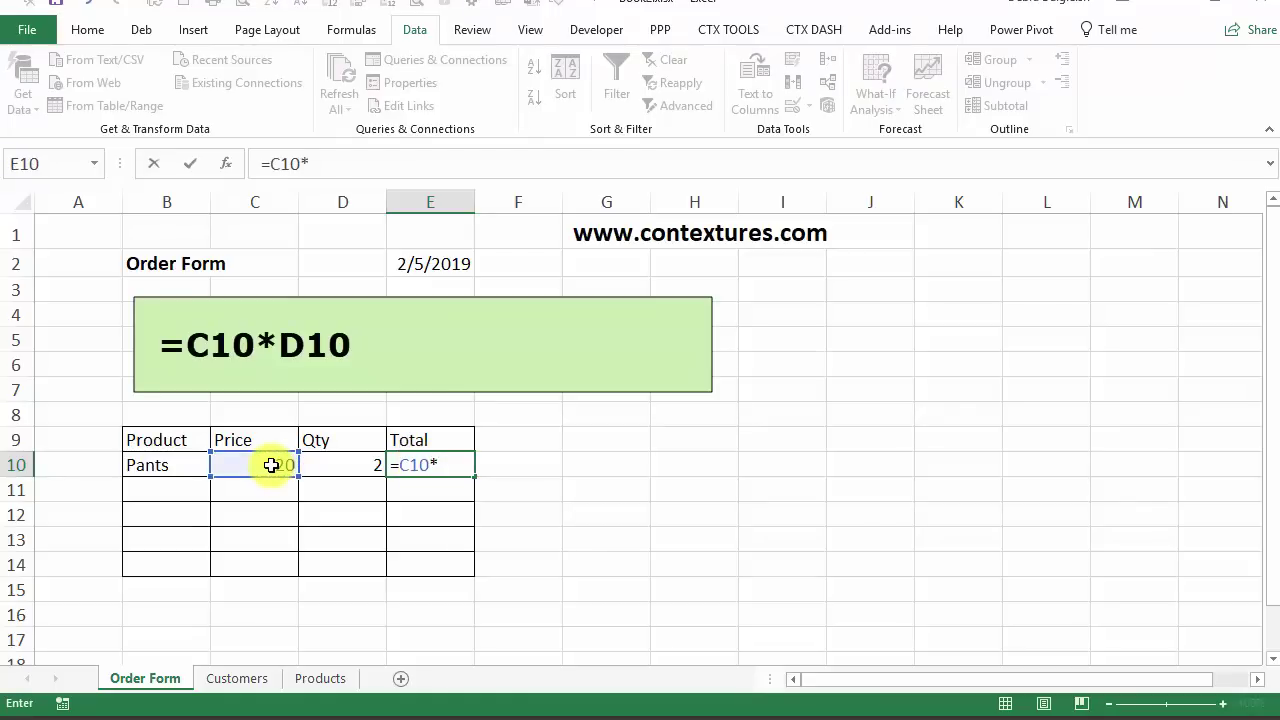
click(335, 461)
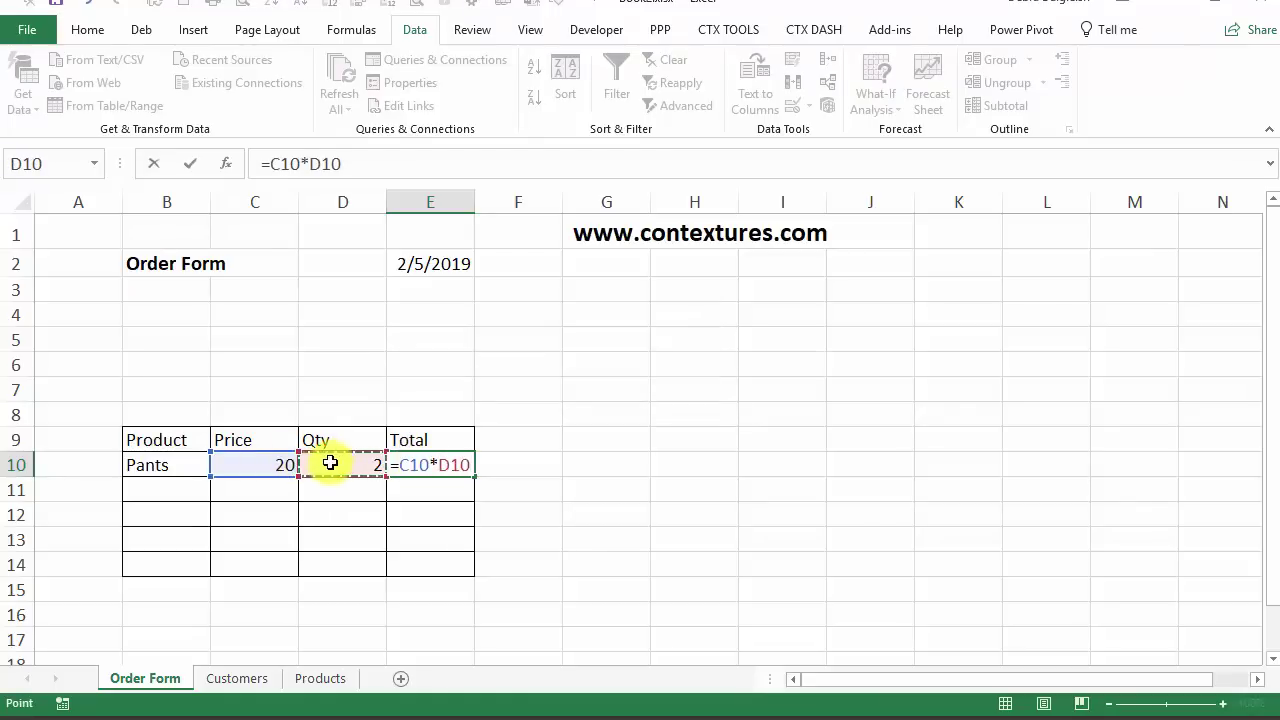
key(Return)
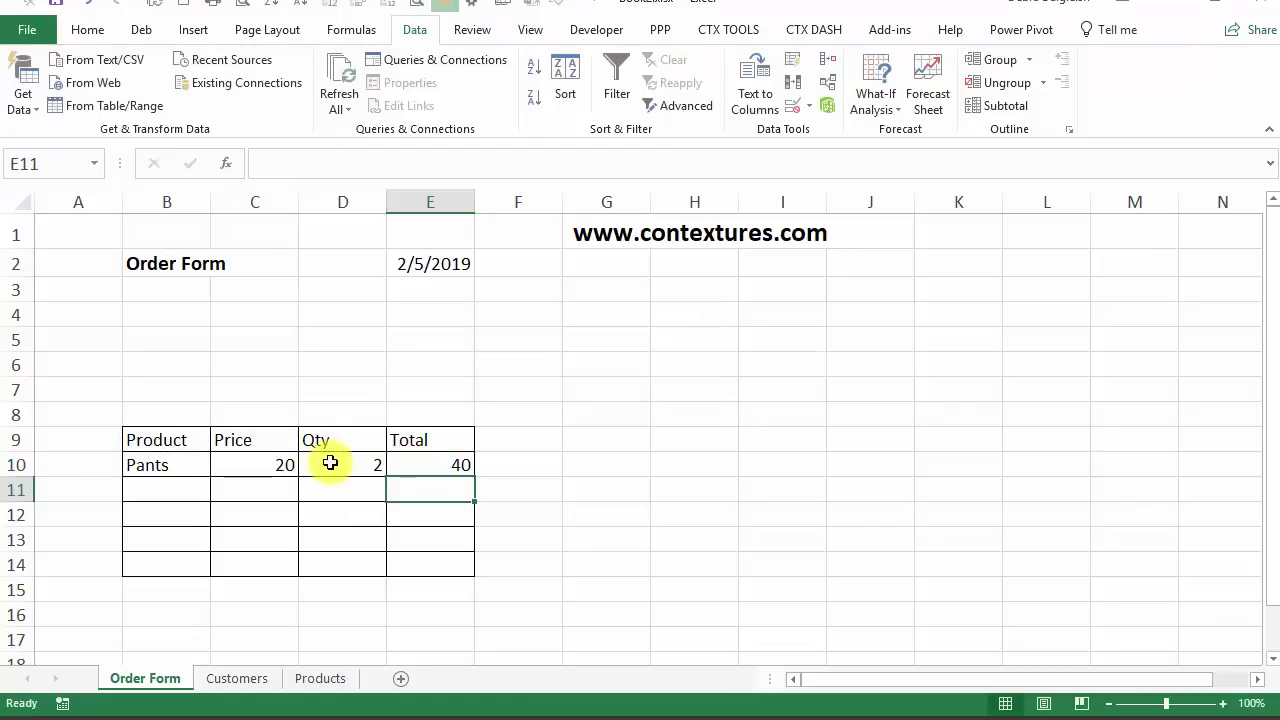
click(432, 464)
drag(475, 475, 477, 568)
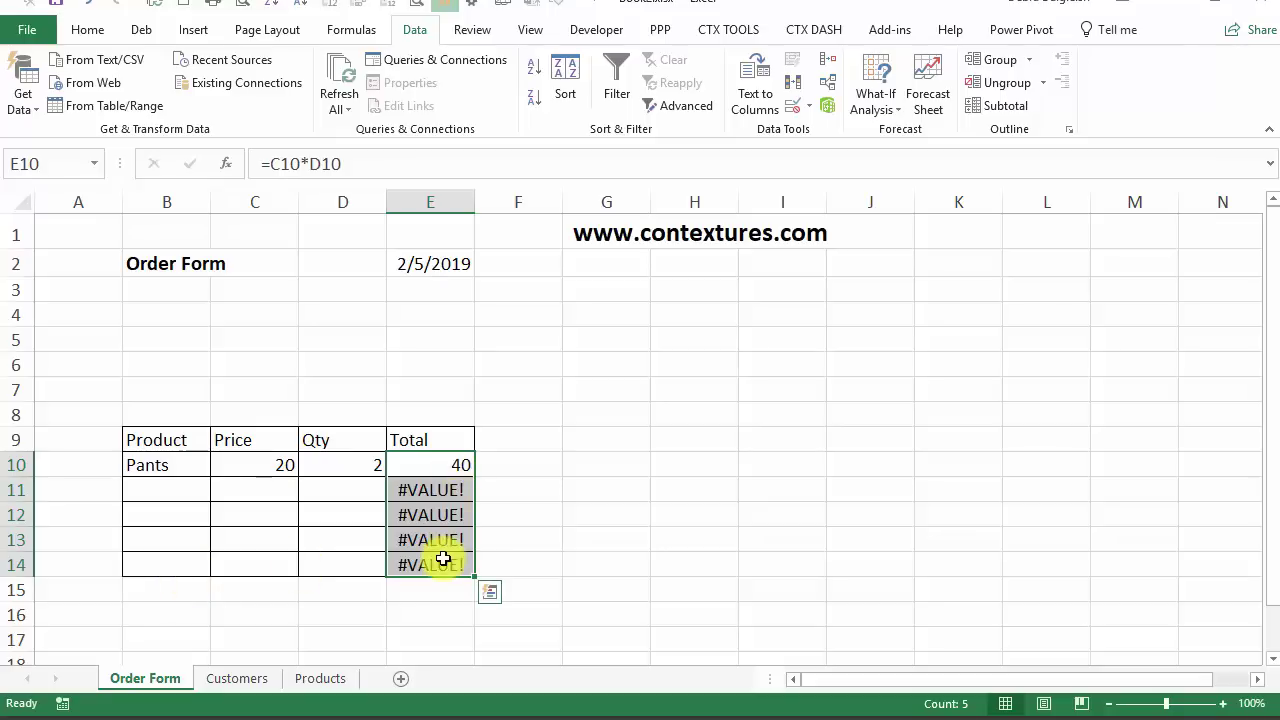
- After reviewing the blank test in C10's price formula, insert if(b10="","", ahead of C10*D10 in the E10 total formula
click(424, 466)
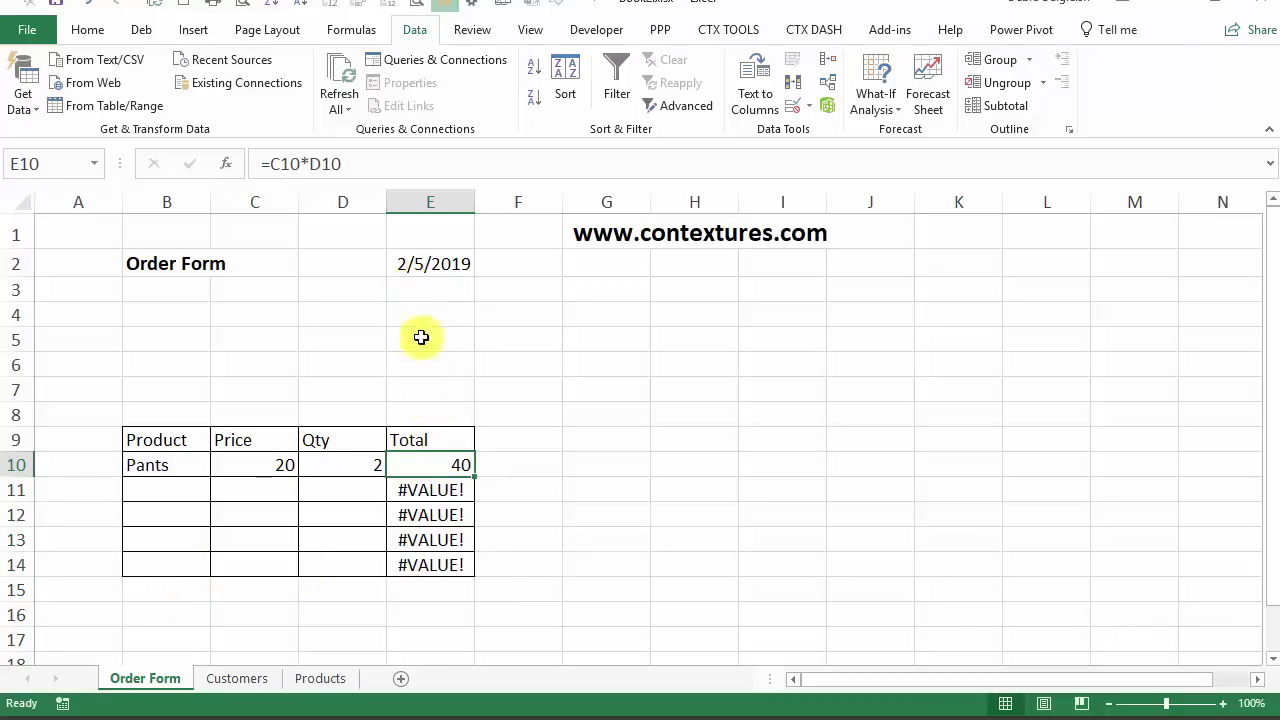
click(259, 463)
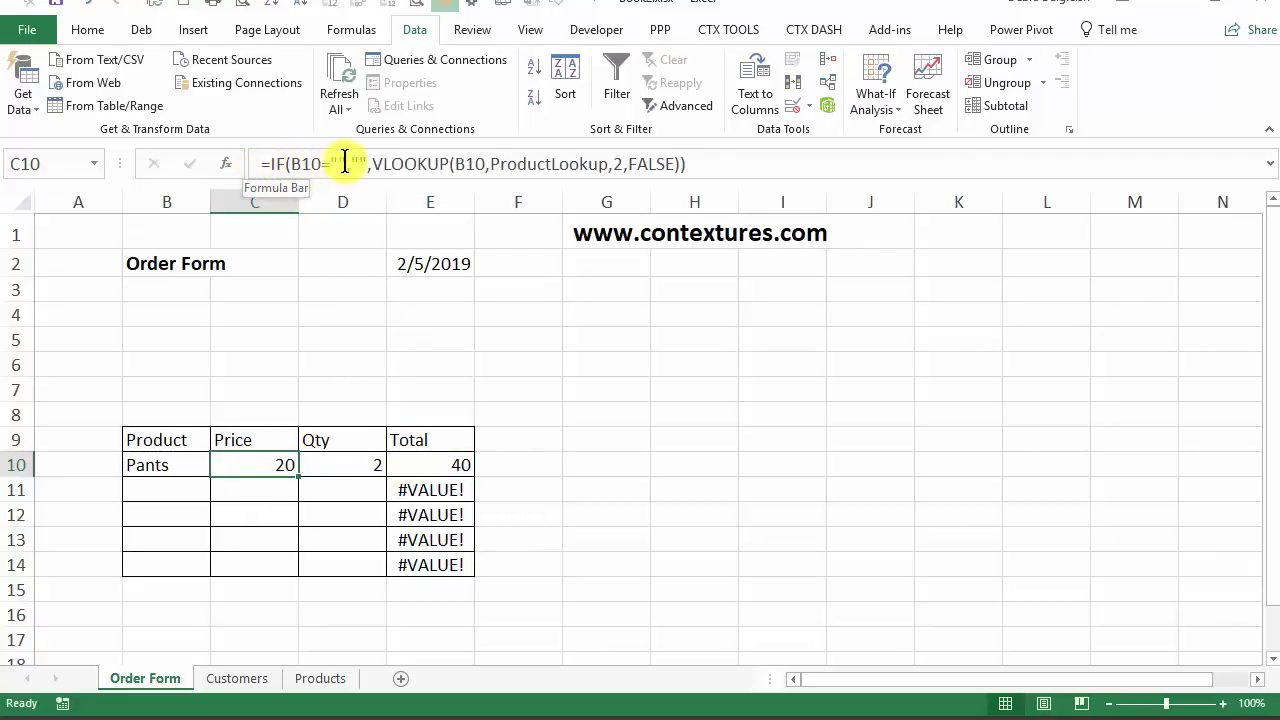
click(269, 163)
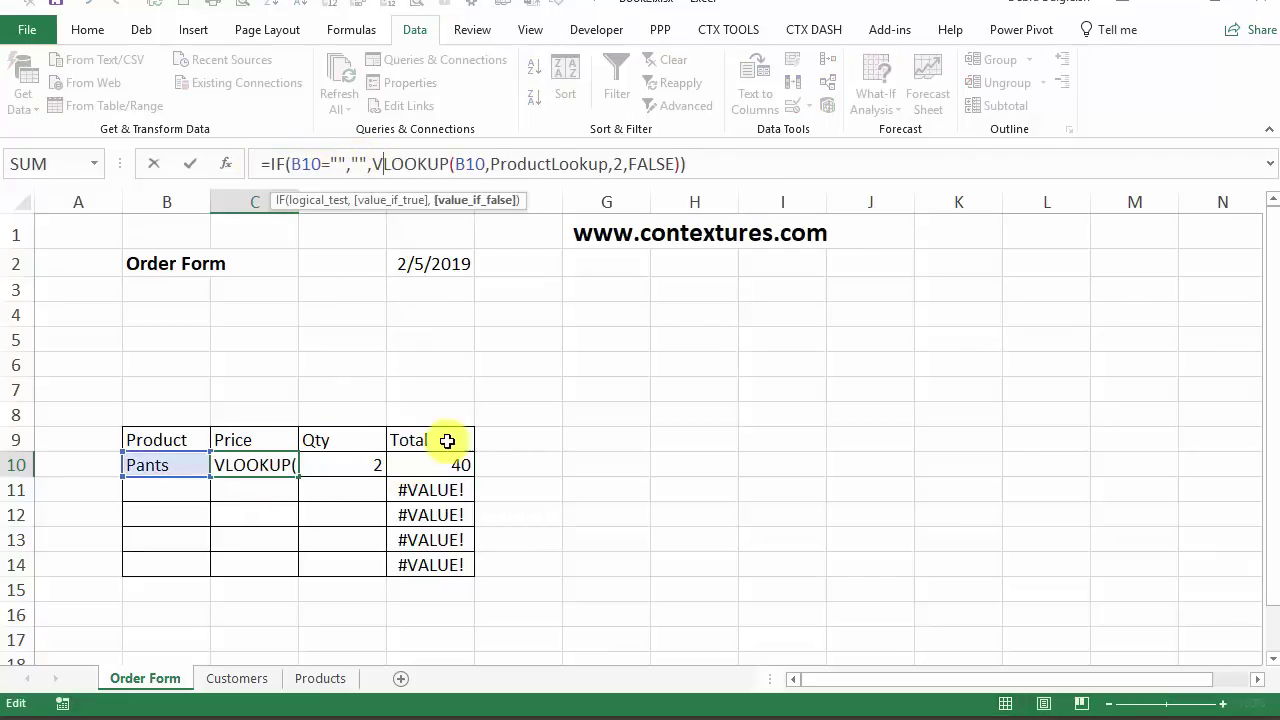
key(Return)
click(430, 460)
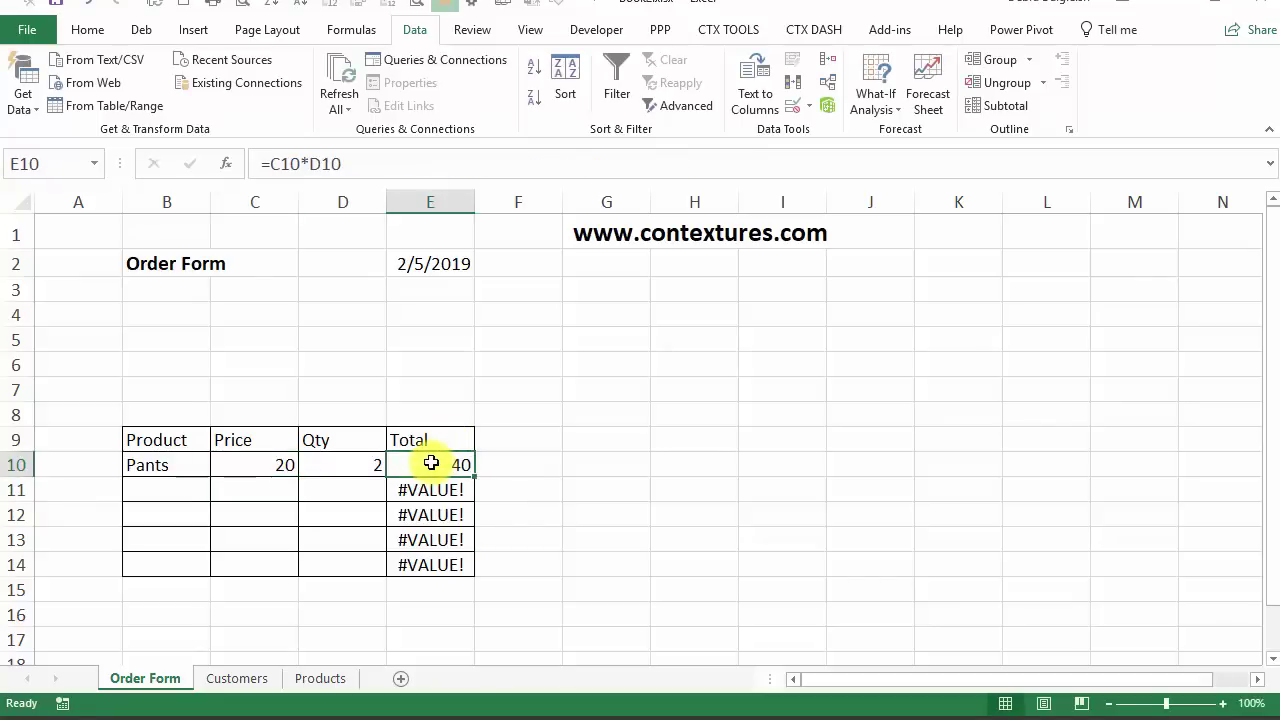
click(270, 164)
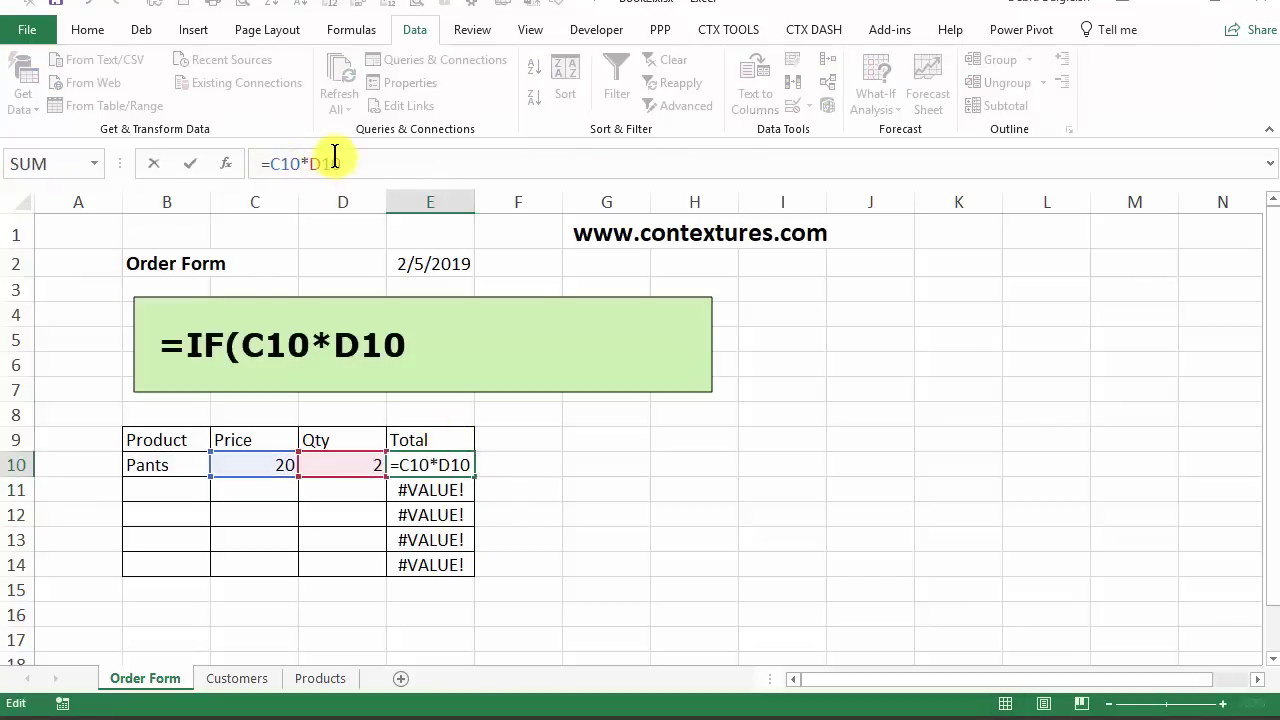
text(if()
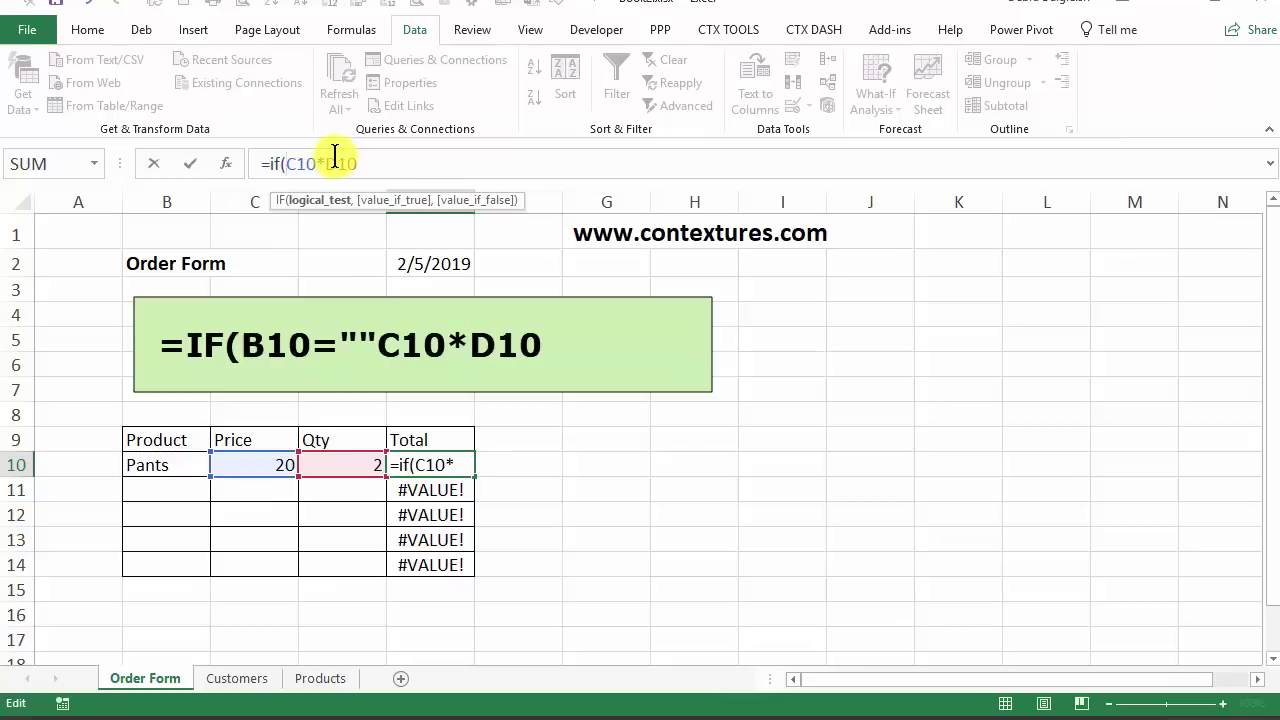
text(b)
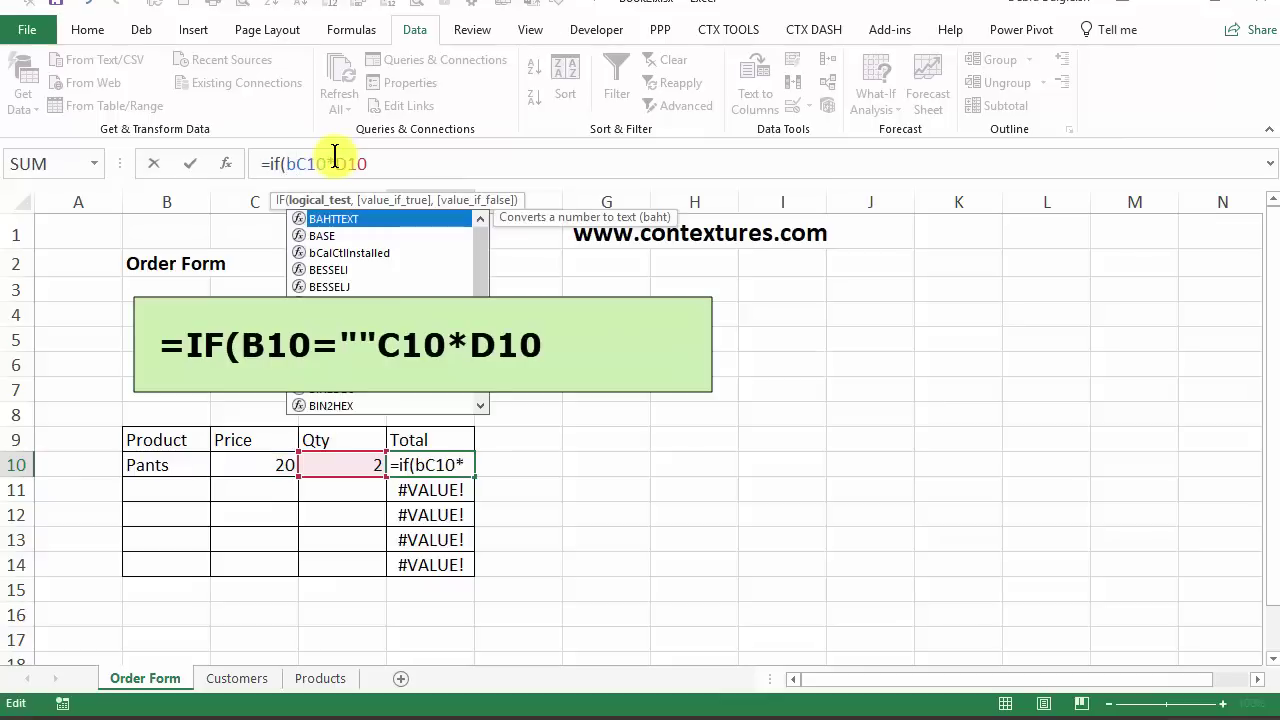
text(10=)
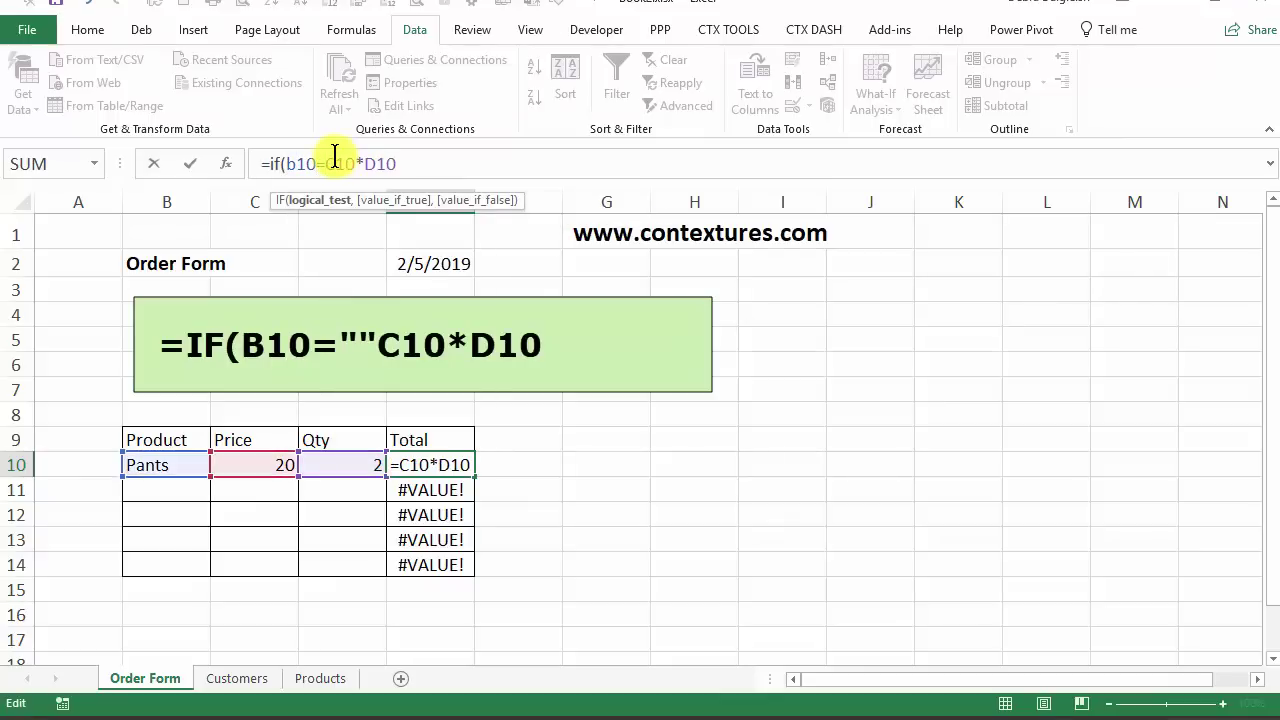
text("")
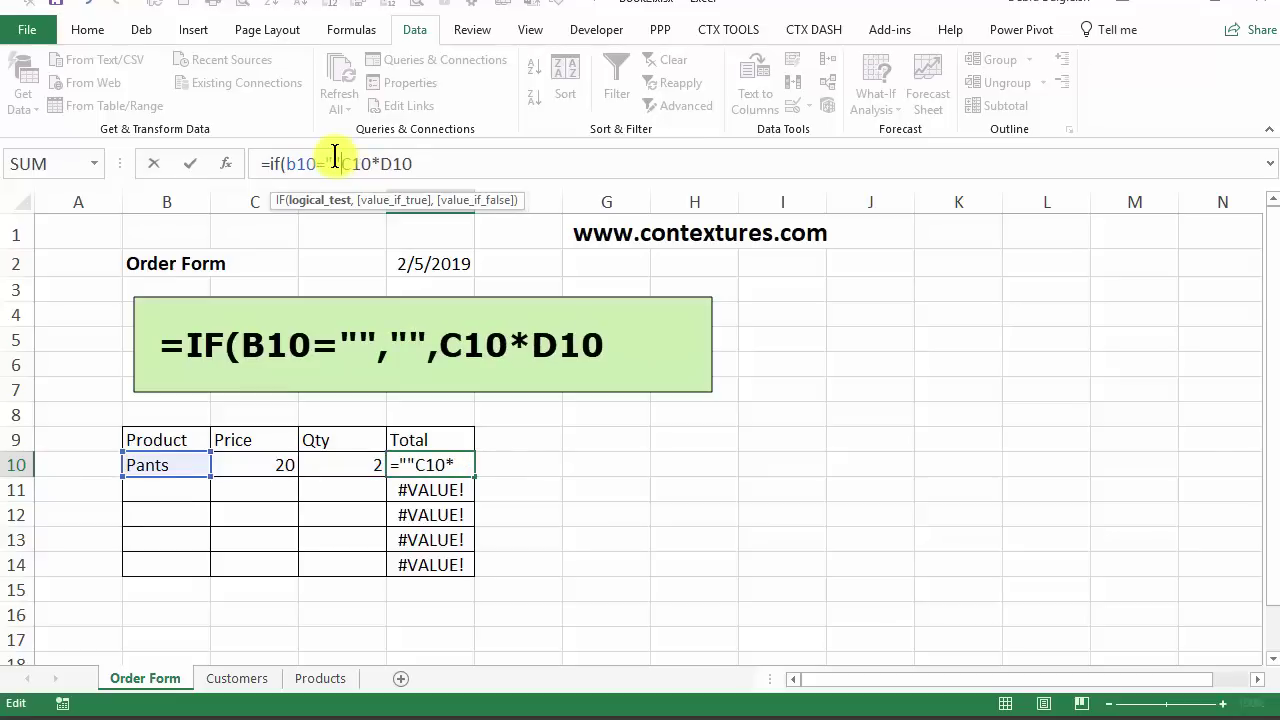
text(,"",)
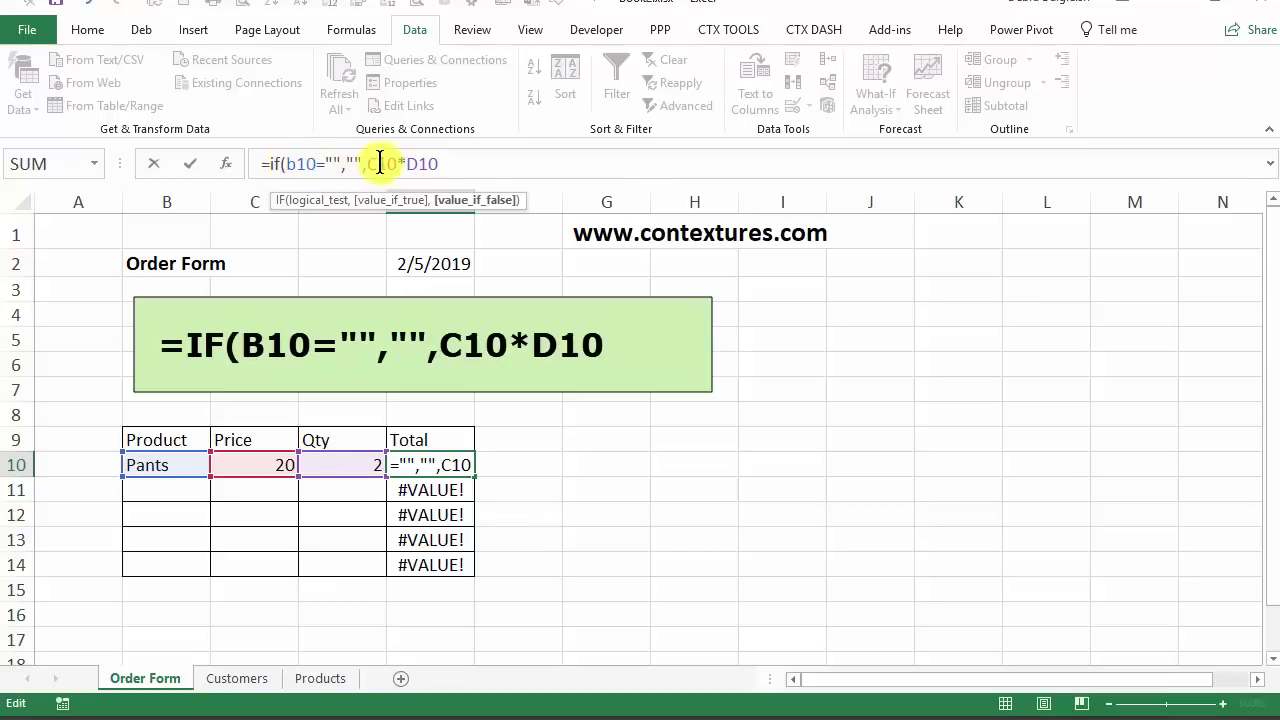
- Finish the E10 formula as =IF(B10="","",C10*D10) and copy it down through E14
click(465, 164)
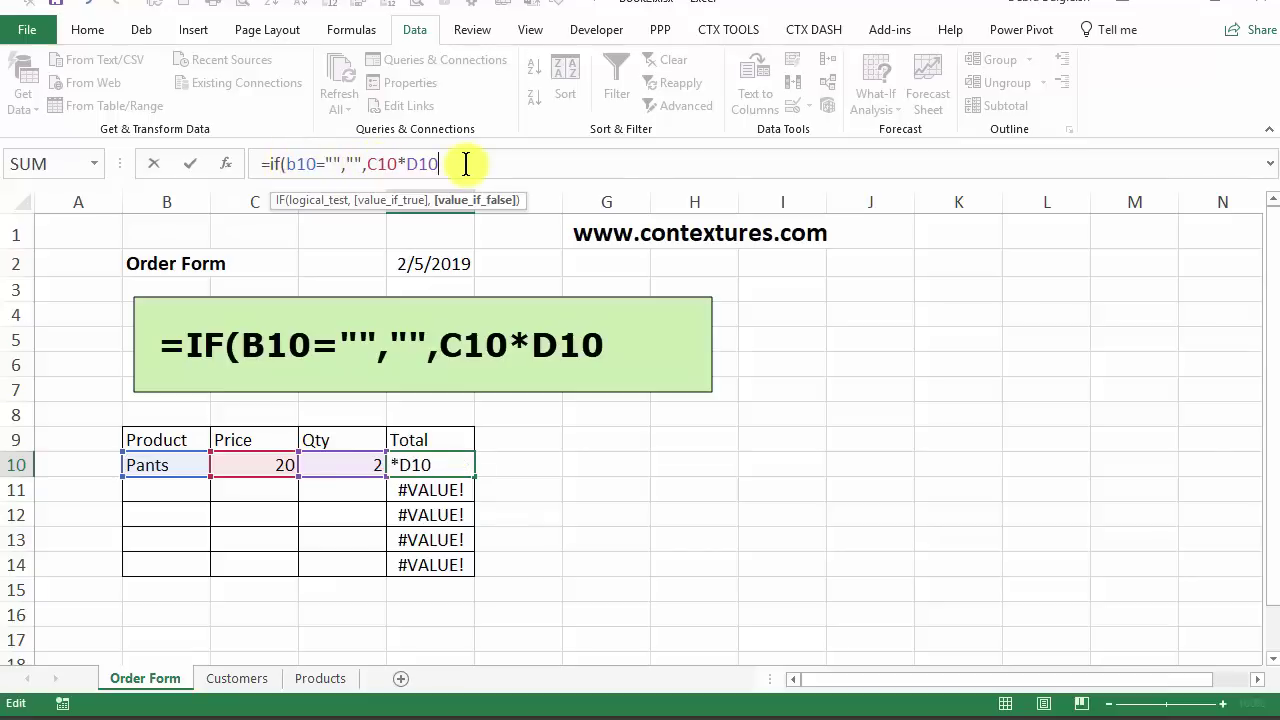
text())
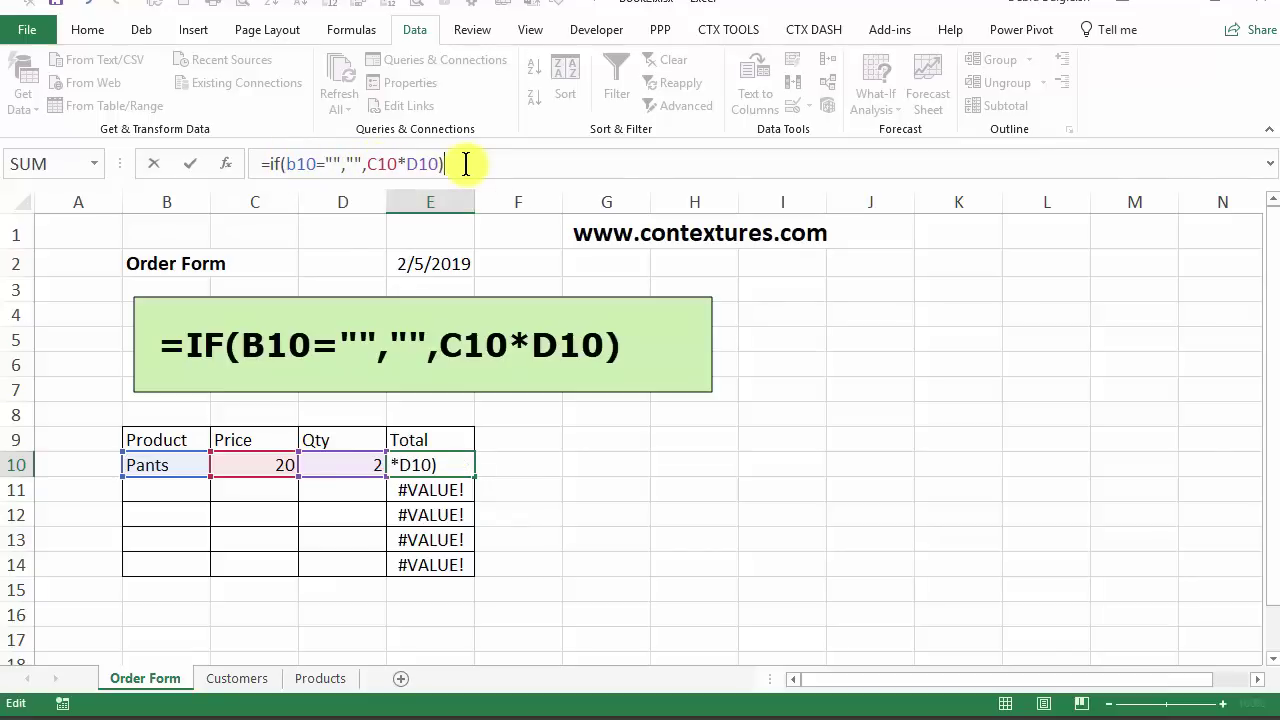
key(Return)
click(445, 464)
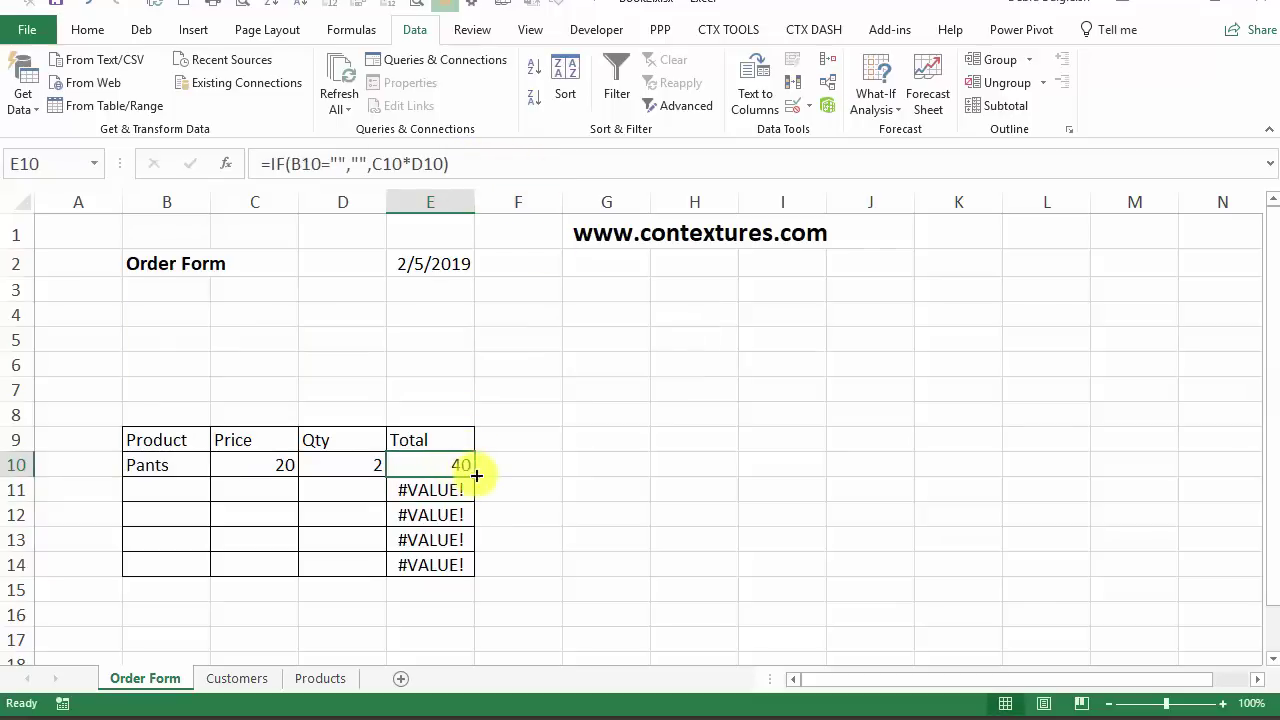
drag(477, 476, 480, 560)
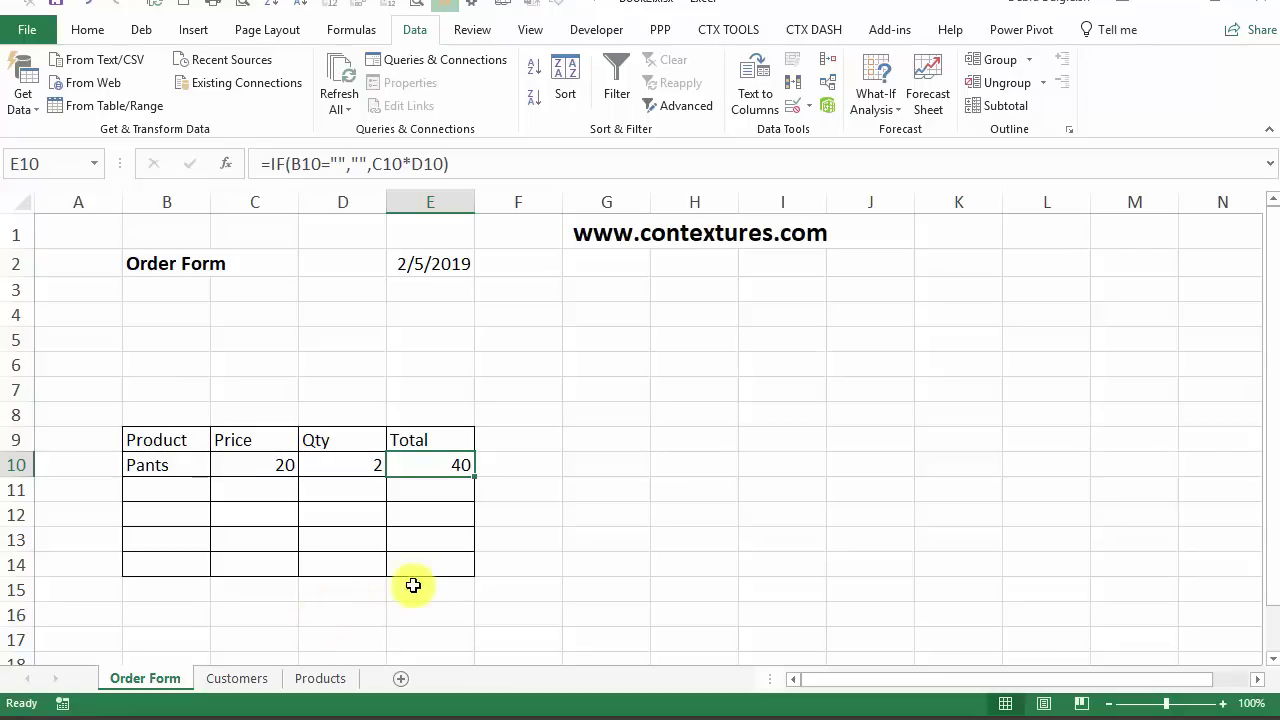
- Enter the label Total in D16 and the formula =SUM(E10:E14) in E16
click(349, 615)
text(Total)
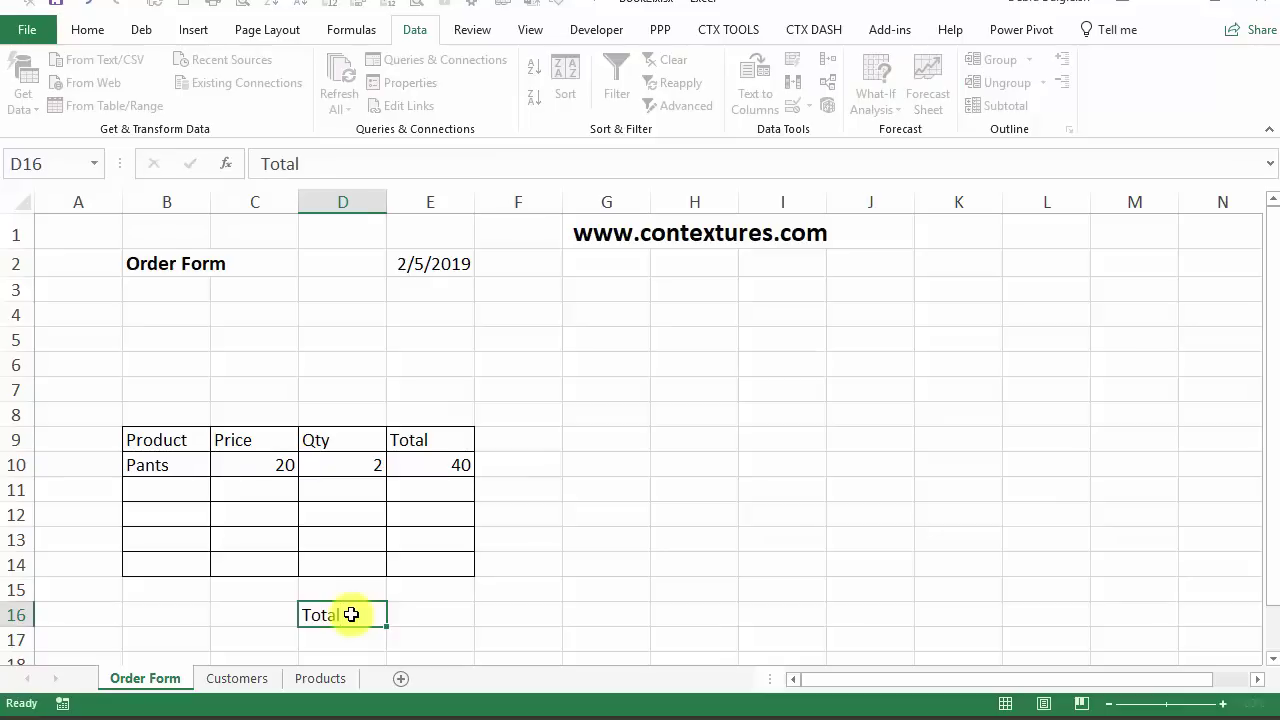
click(408, 605)
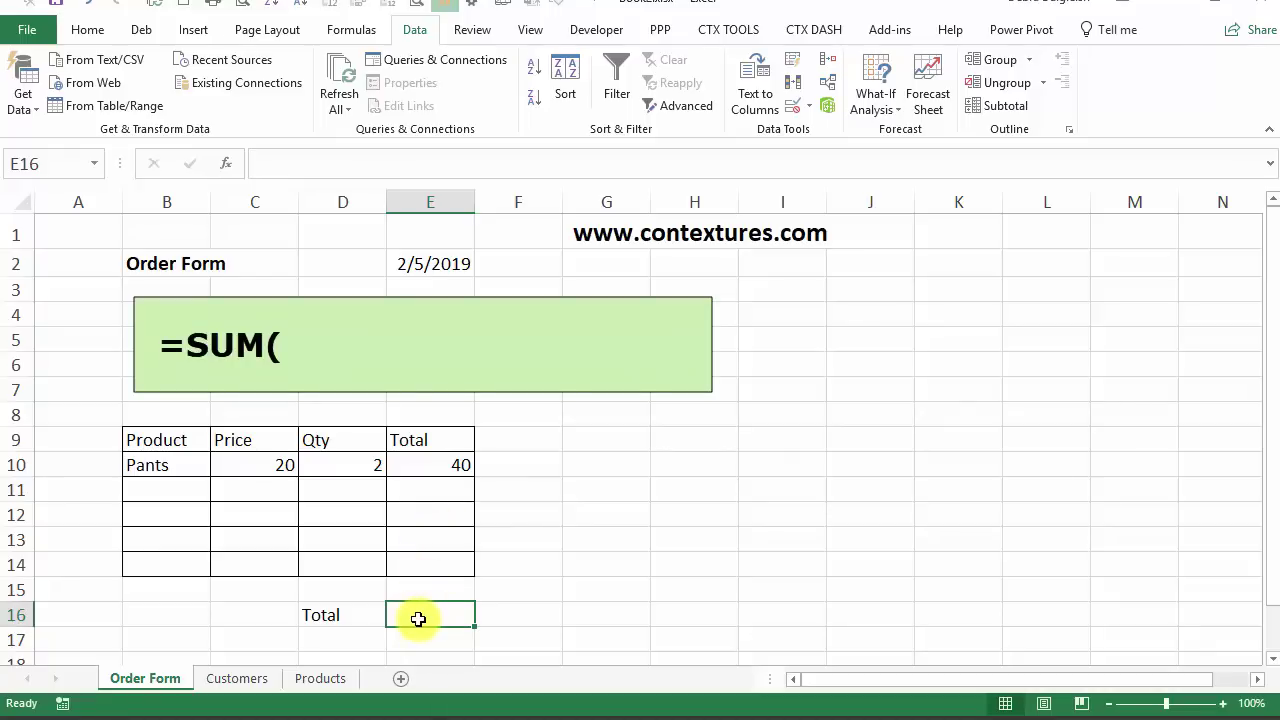
text(=sum()
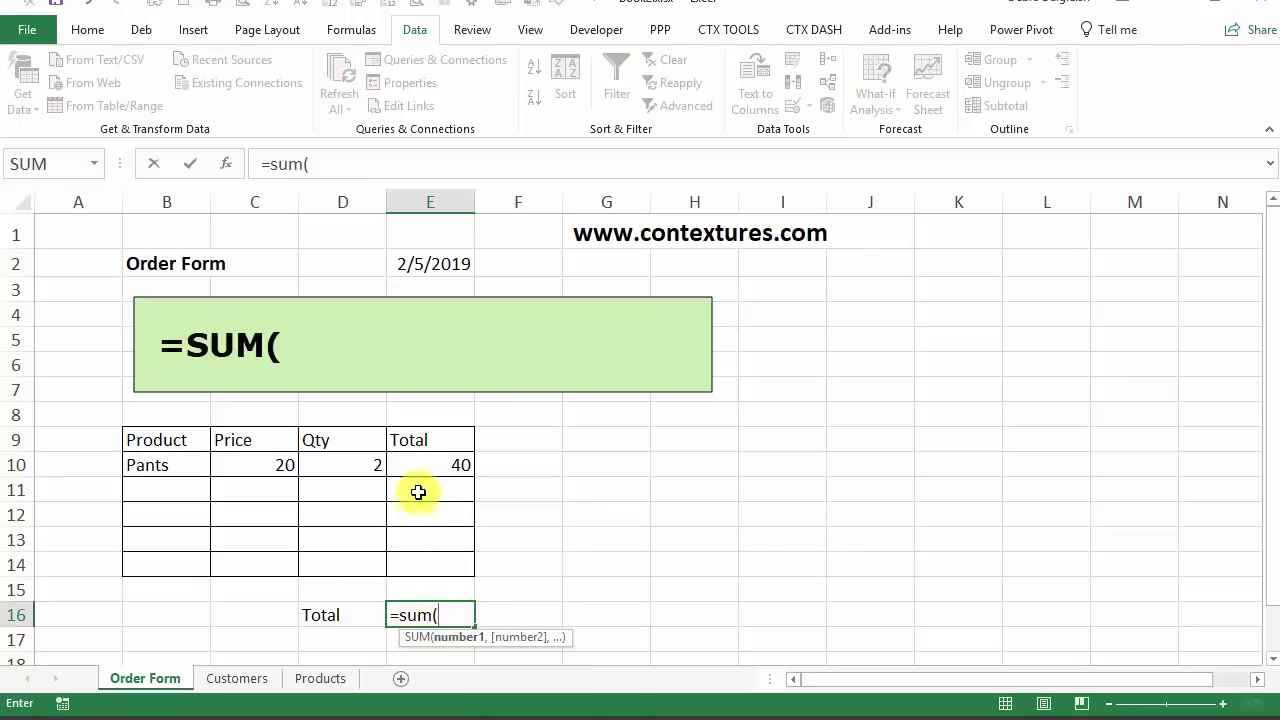
drag(424, 462, 429, 563)
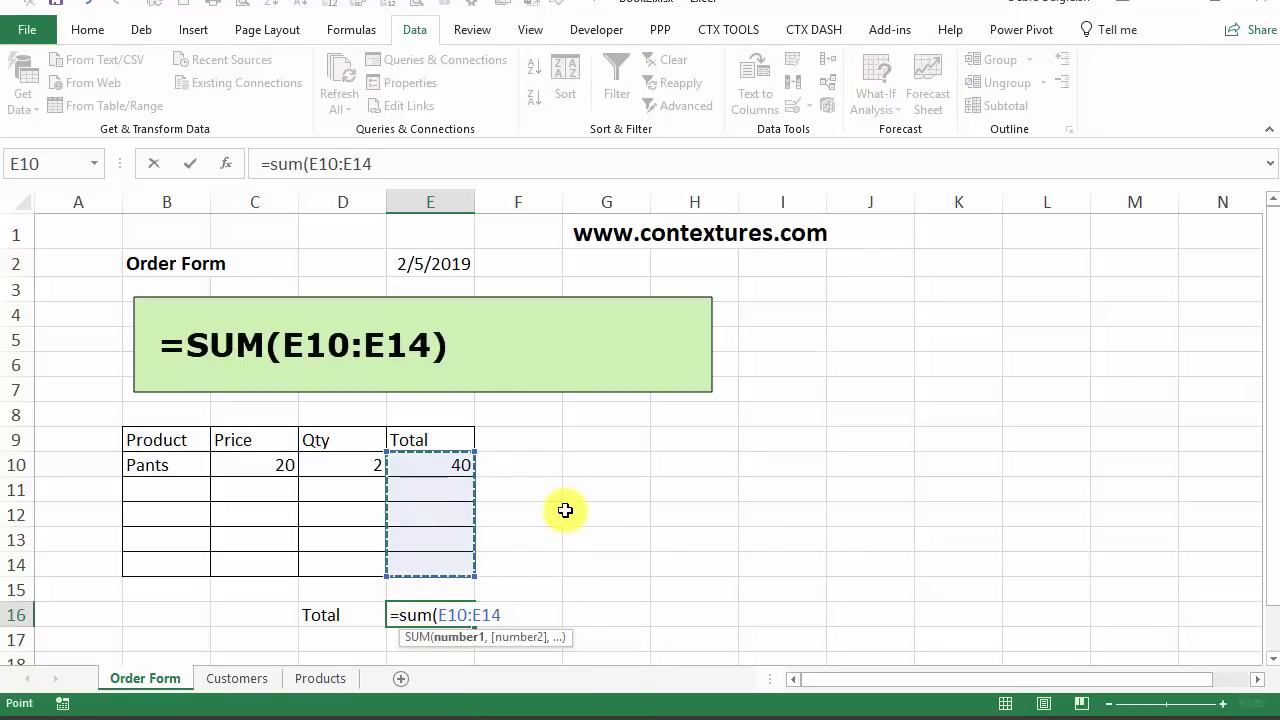
text())
key(Return)
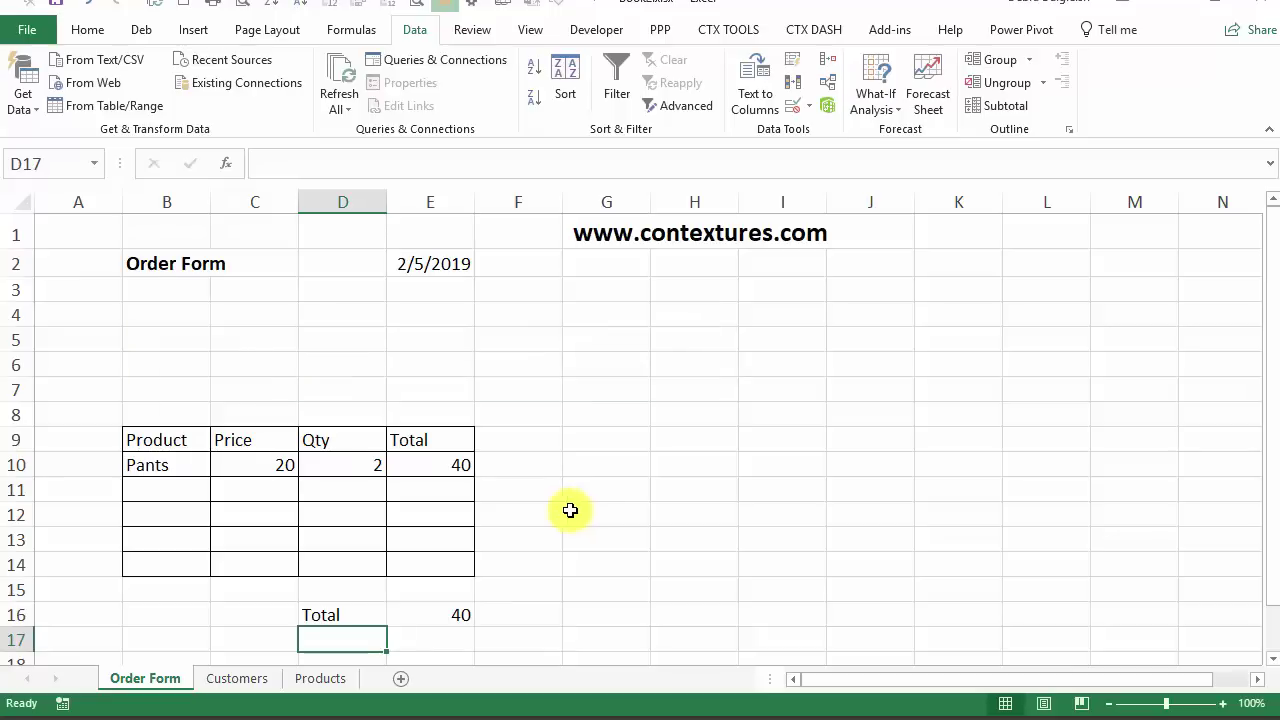
- Add an outside border around the order total in cell E16
click(423, 614)
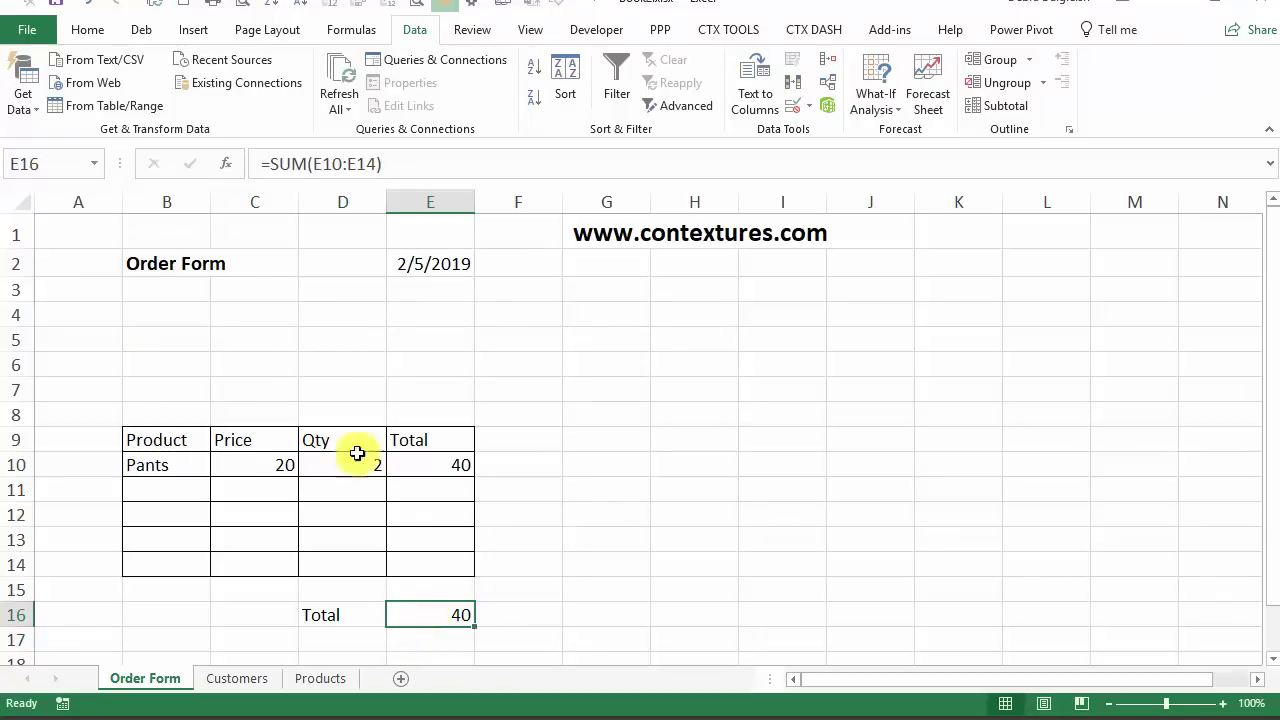
click(88, 32)
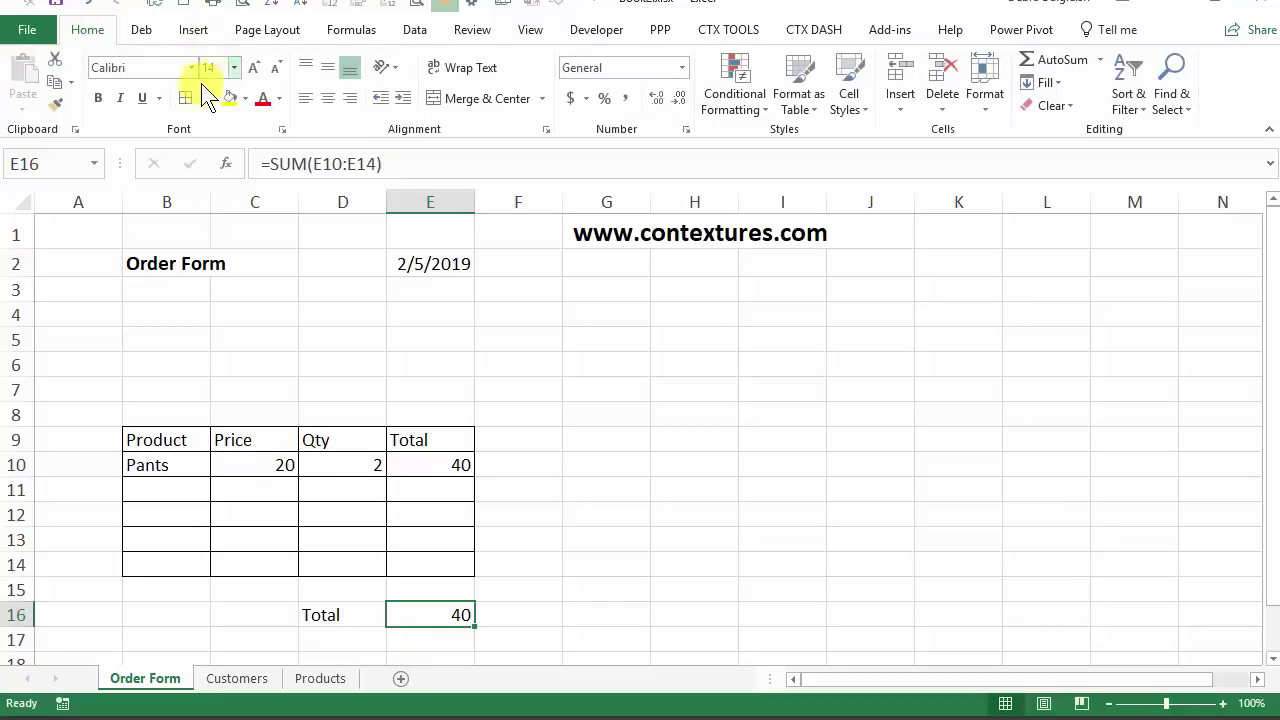
click(310, 616)
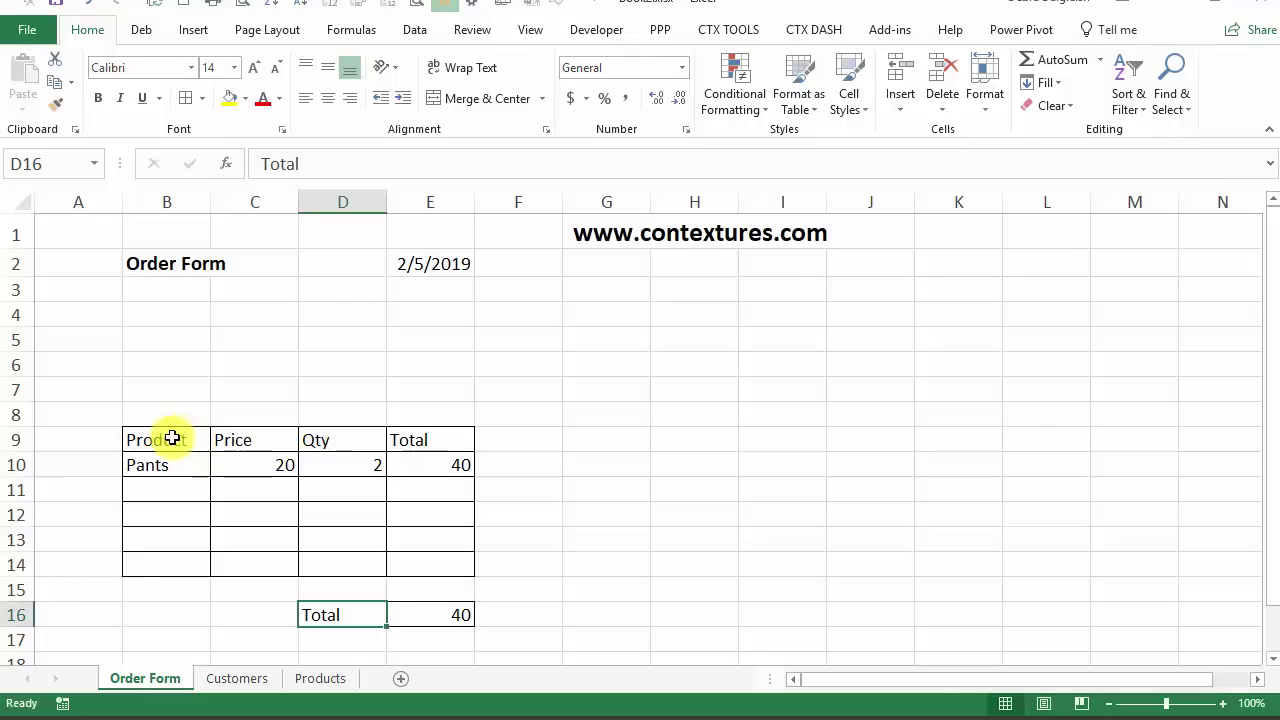
- Make the table headings in B9:E9 bold and right-align the Price, Qty and Total headings
click(156, 440)
drag(156, 440, 451, 437)
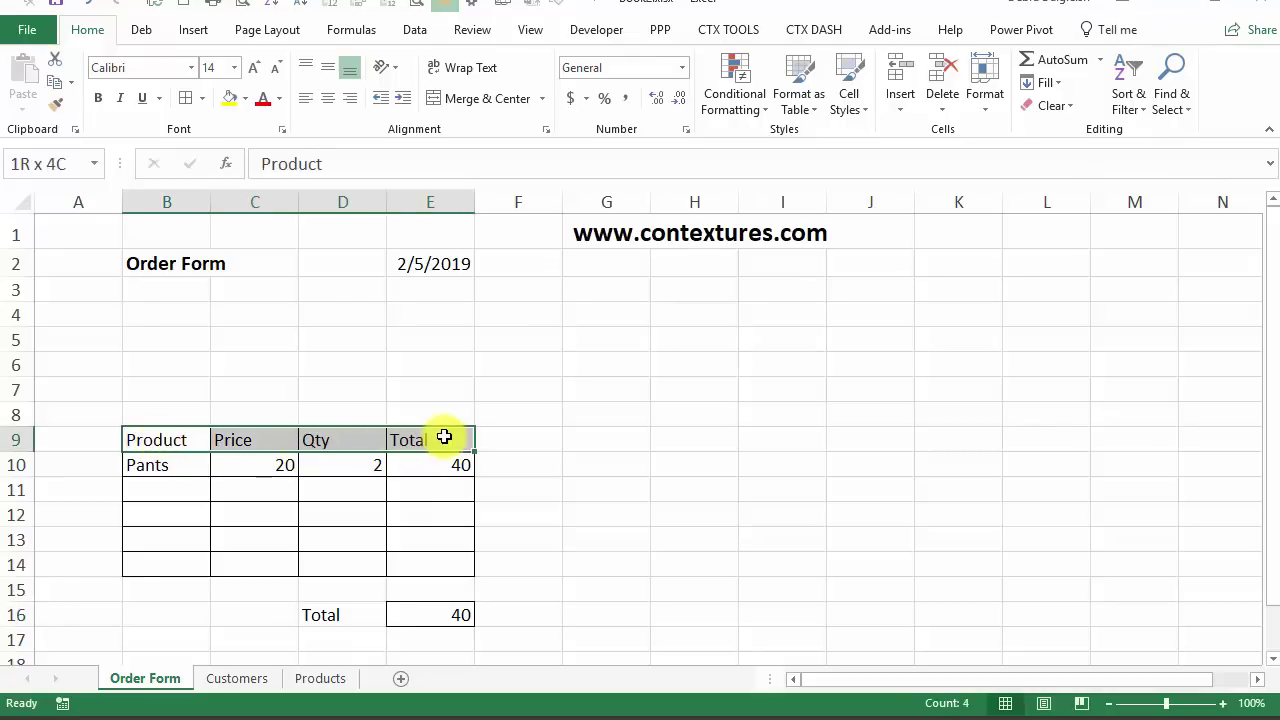
click(98, 98)
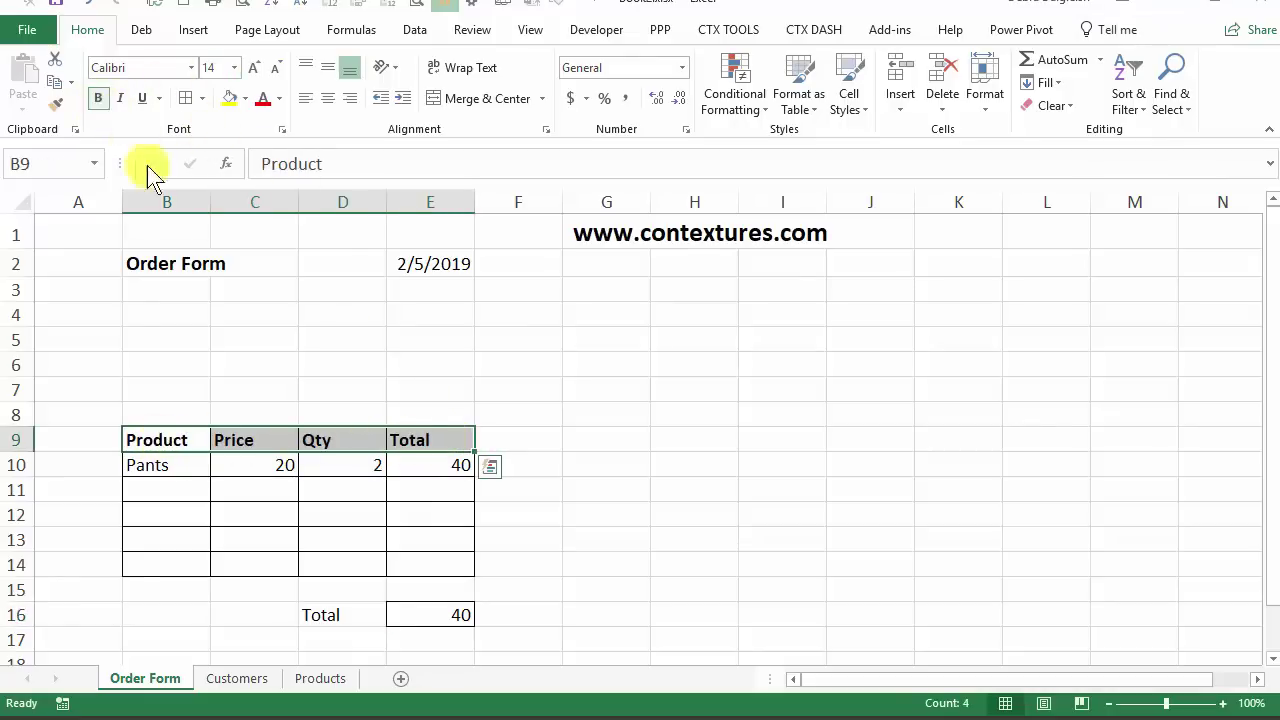
click(268, 446)
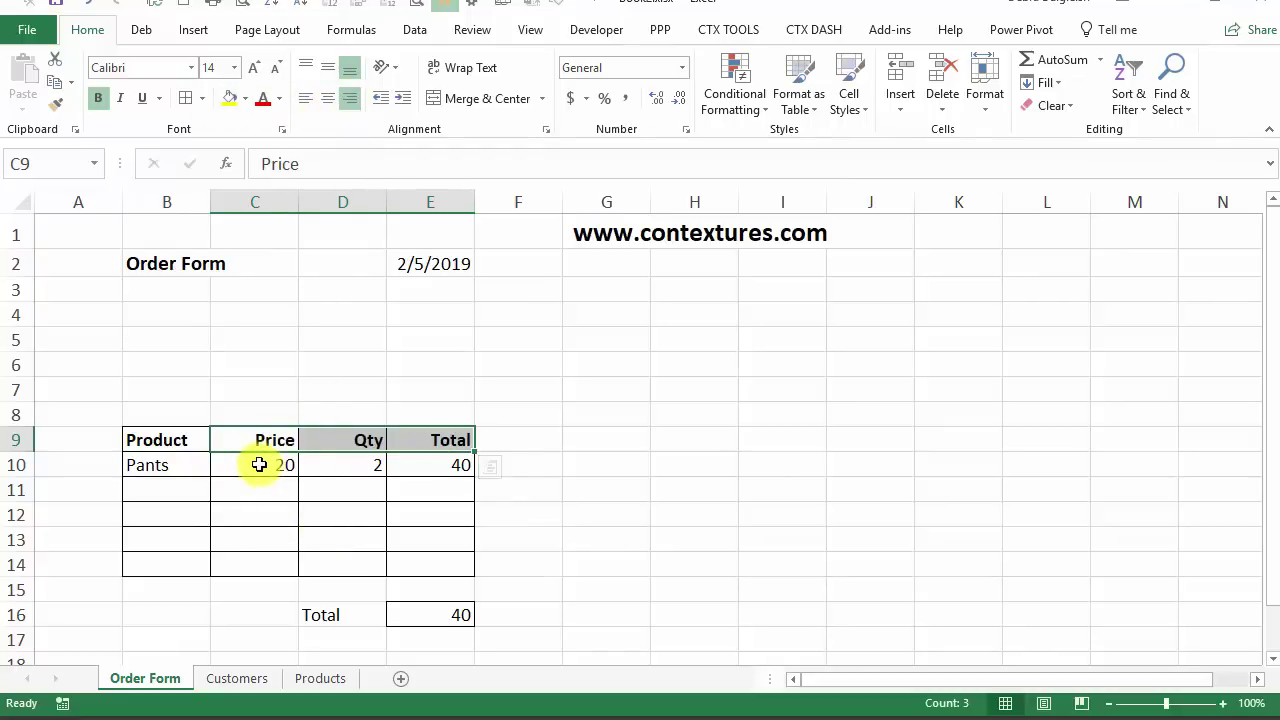
- Apply the Accounting number format with dollar signs to C10:C14, E10:E14 and the order total in E16
drag(256, 464, 257, 560)
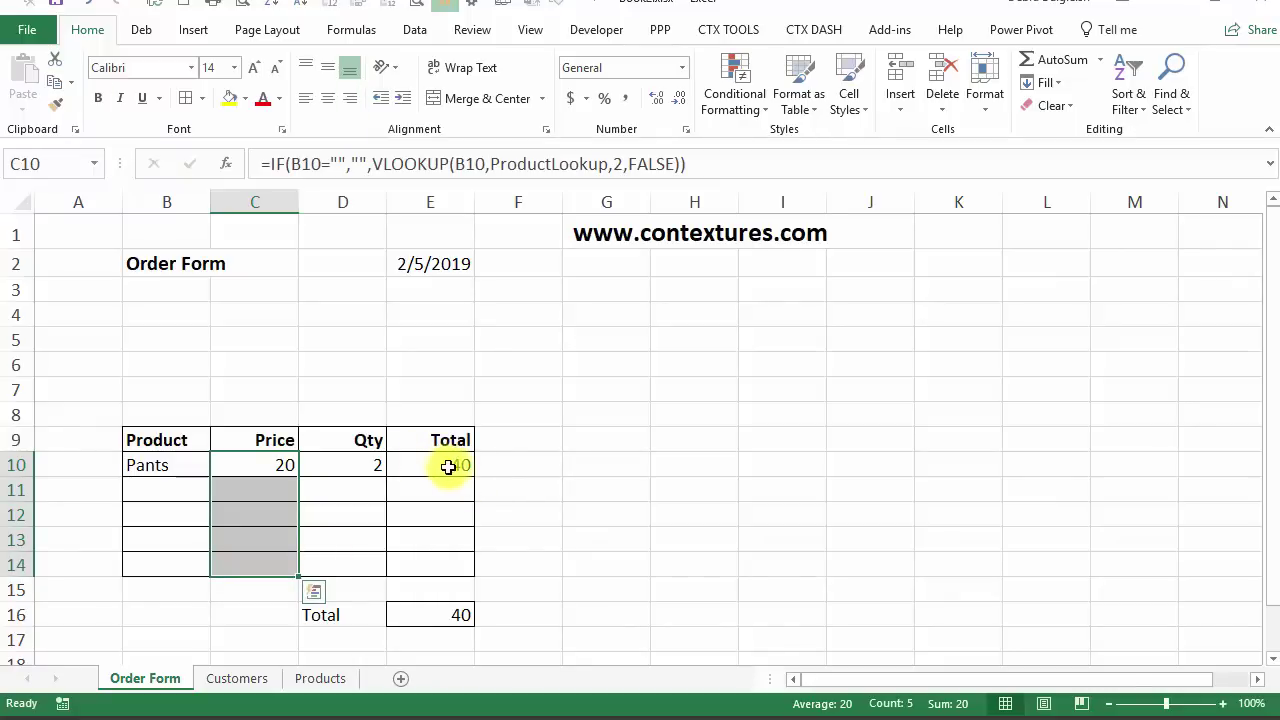
drag(443, 466, 430, 562)
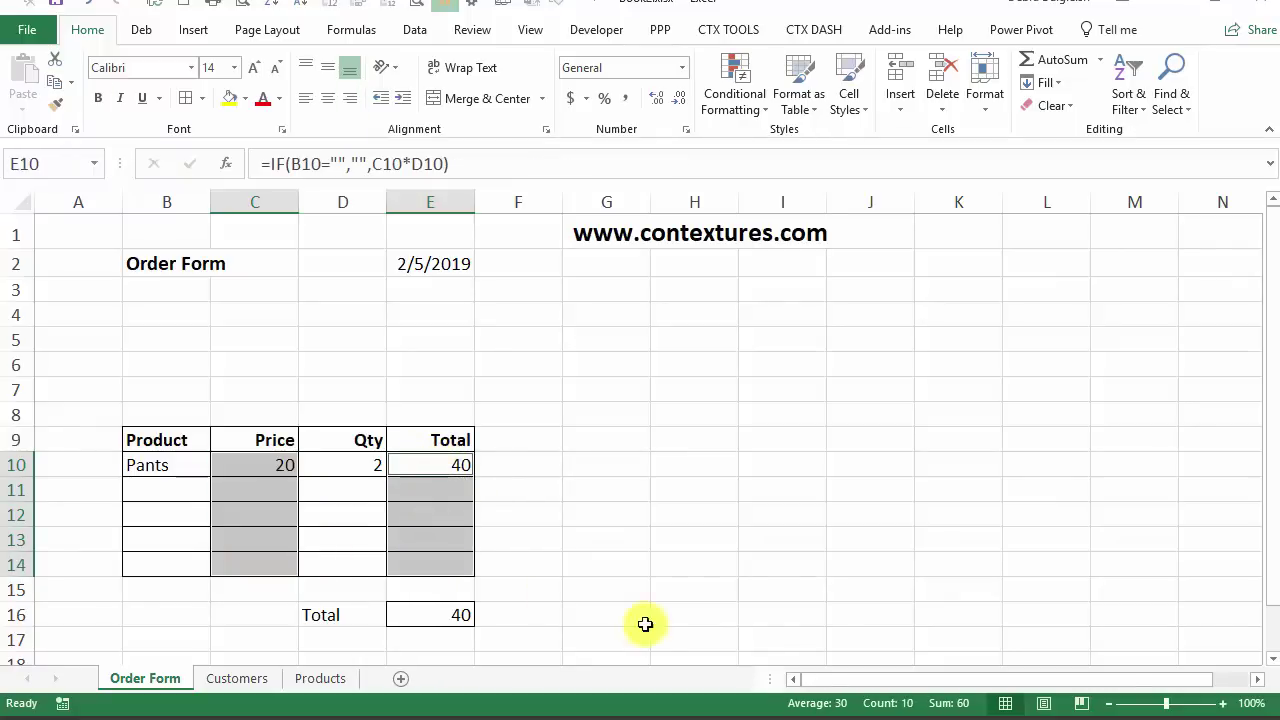
ctrl+click(430, 614)
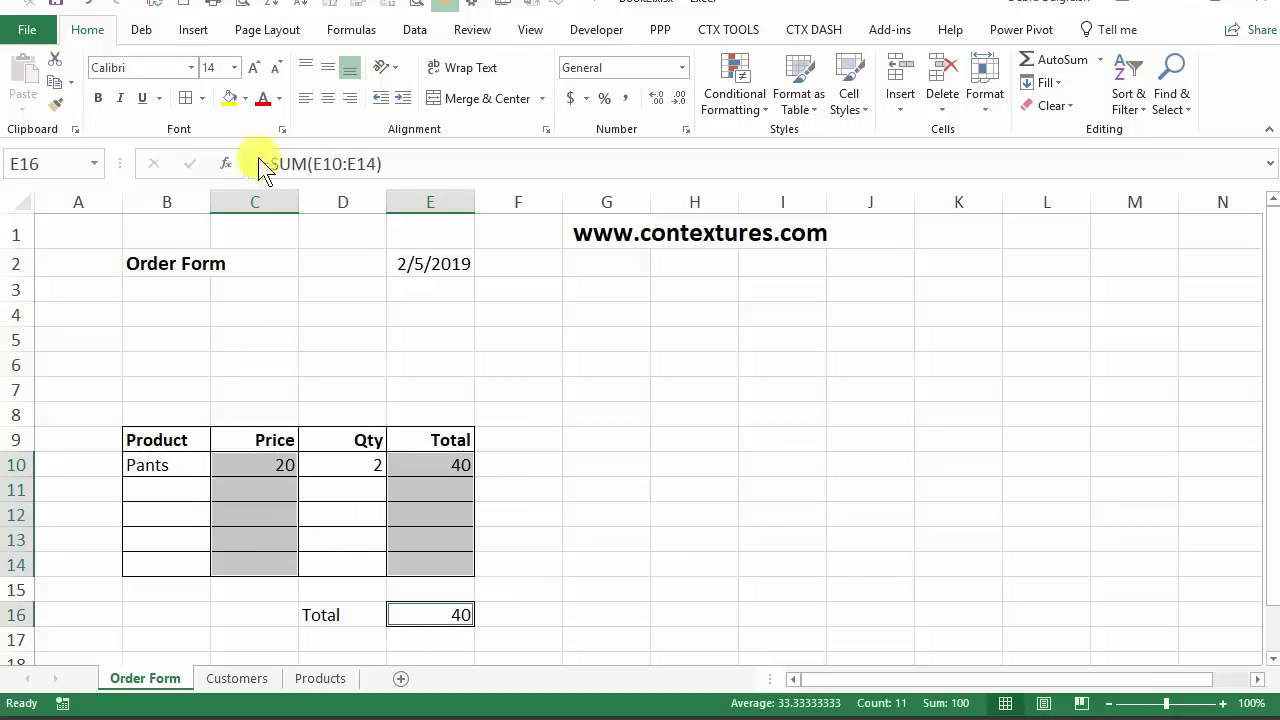
click(571, 98)
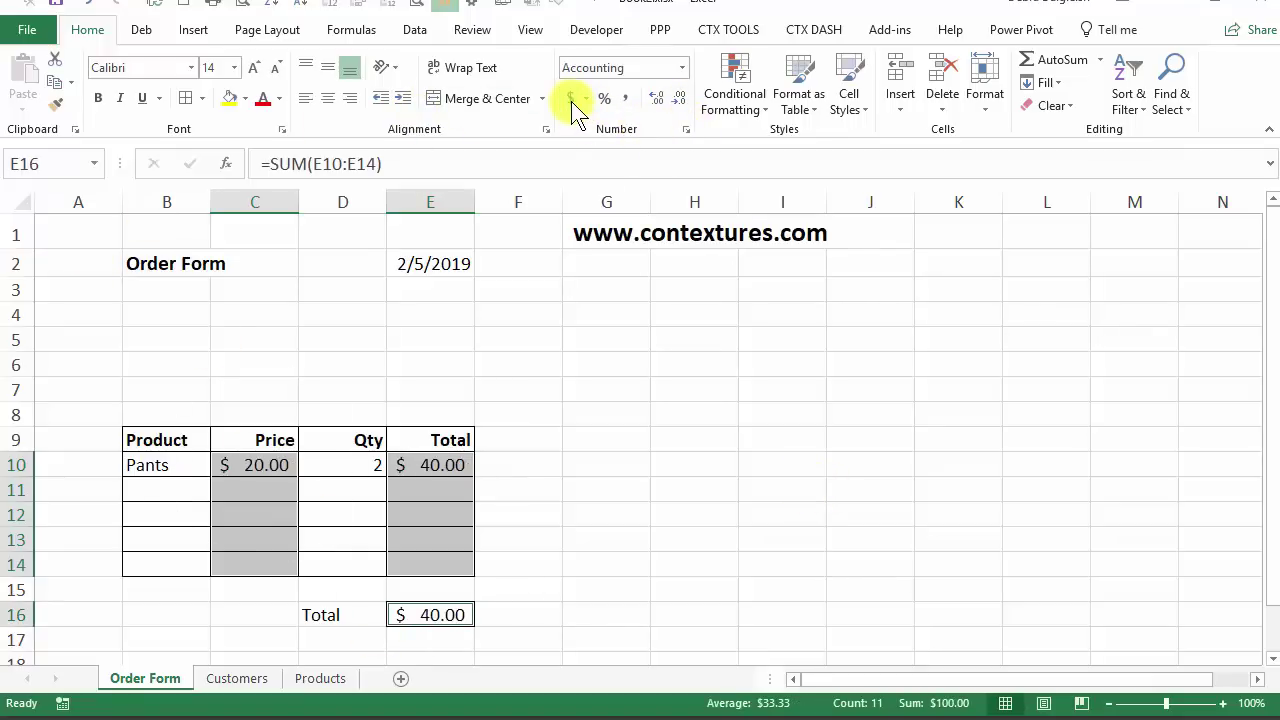
- Narrow column A to a slim margin and slightly reduce the height of row 3
click(112, 240)
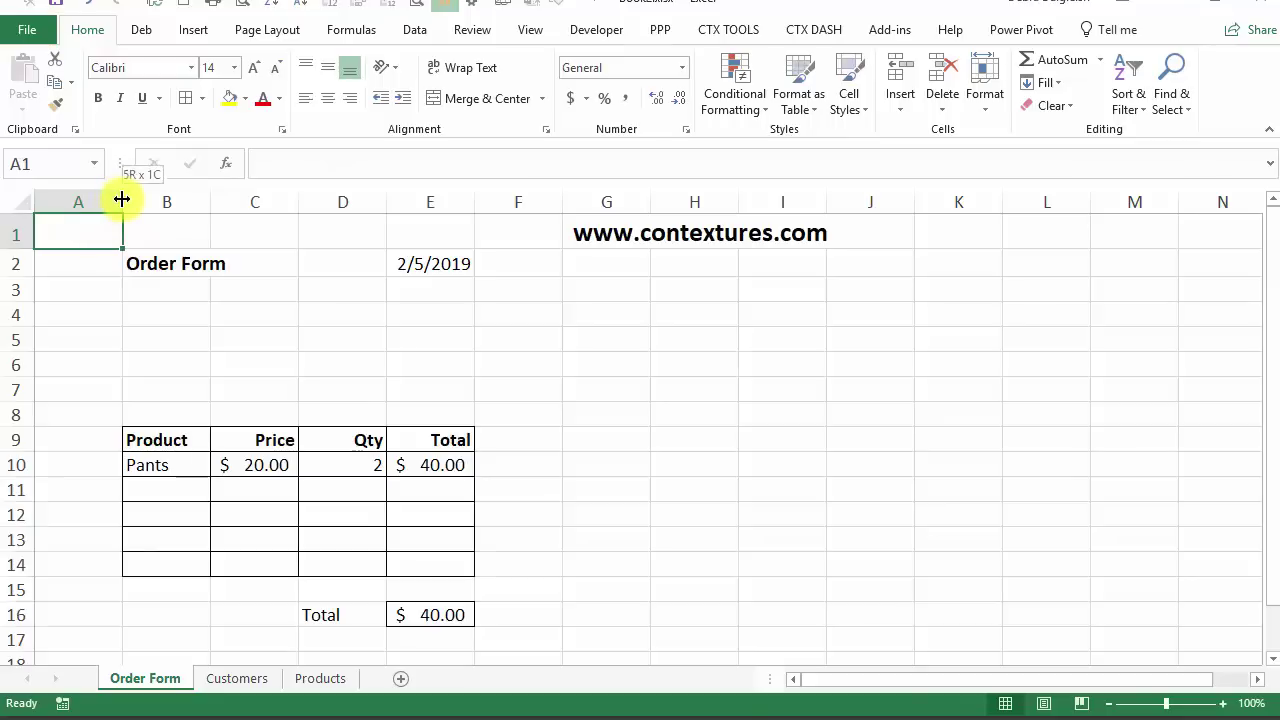
drag(122, 202, 51, 206)
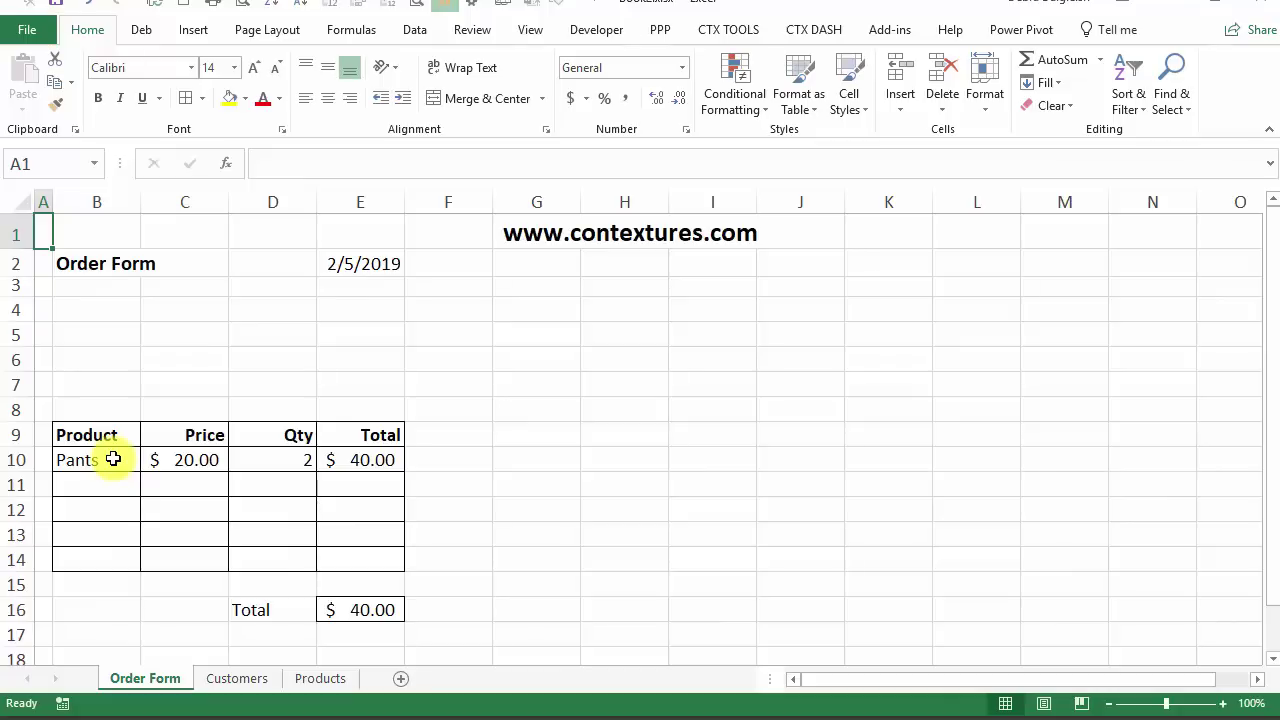
- Fill the product cells B10:B14 and quantity cells D10:D14 with the lightest green theme color
drag(113, 459, 113, 557)
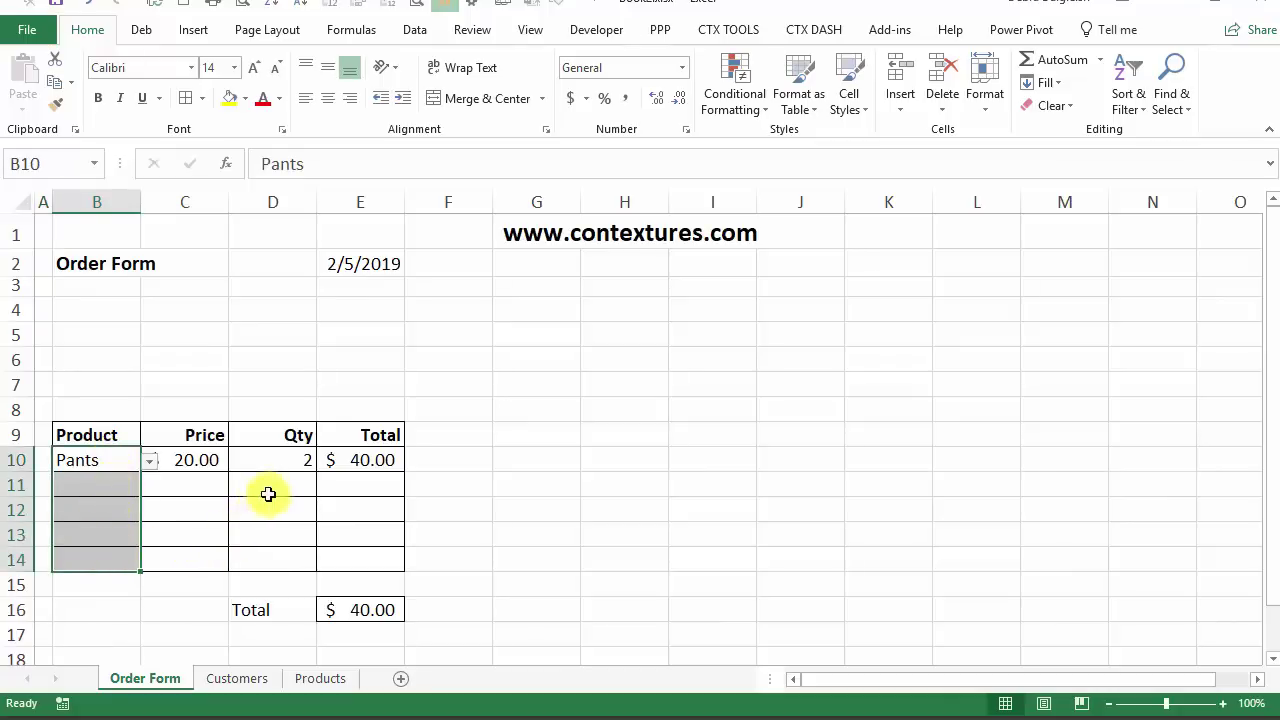
ctrl+drag(286, 459, 266, 554)
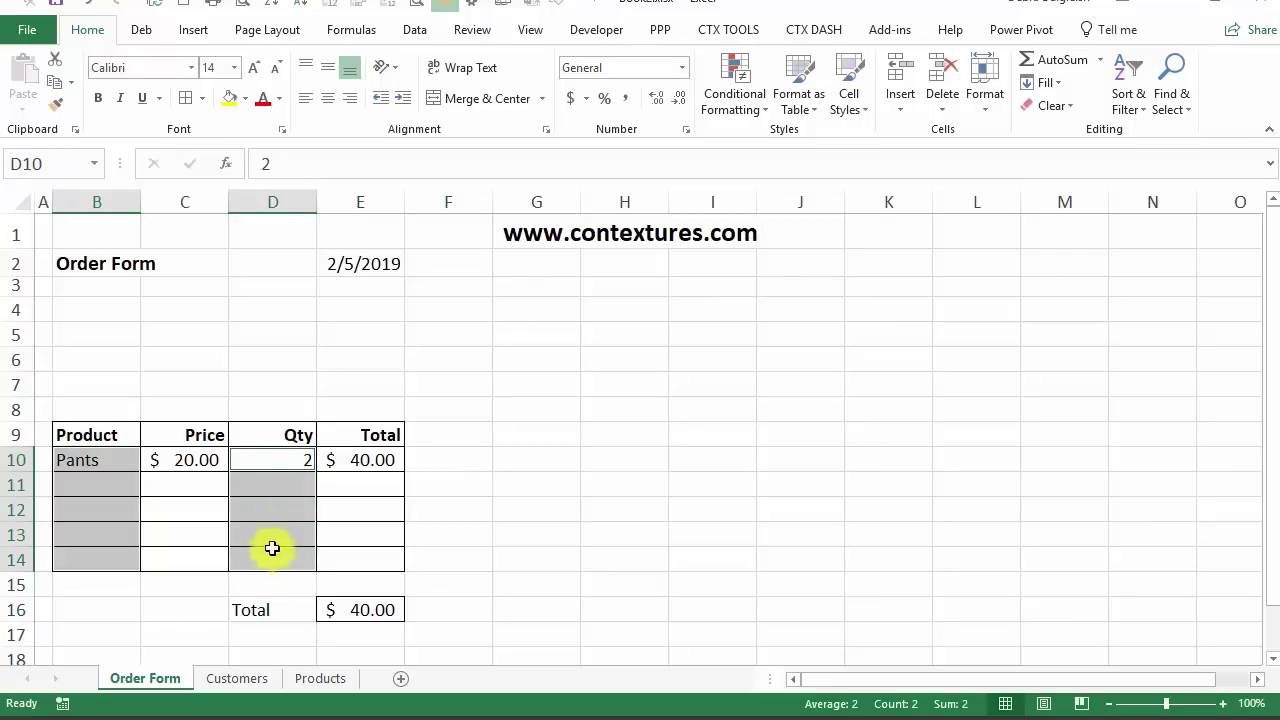
click(246, 99)
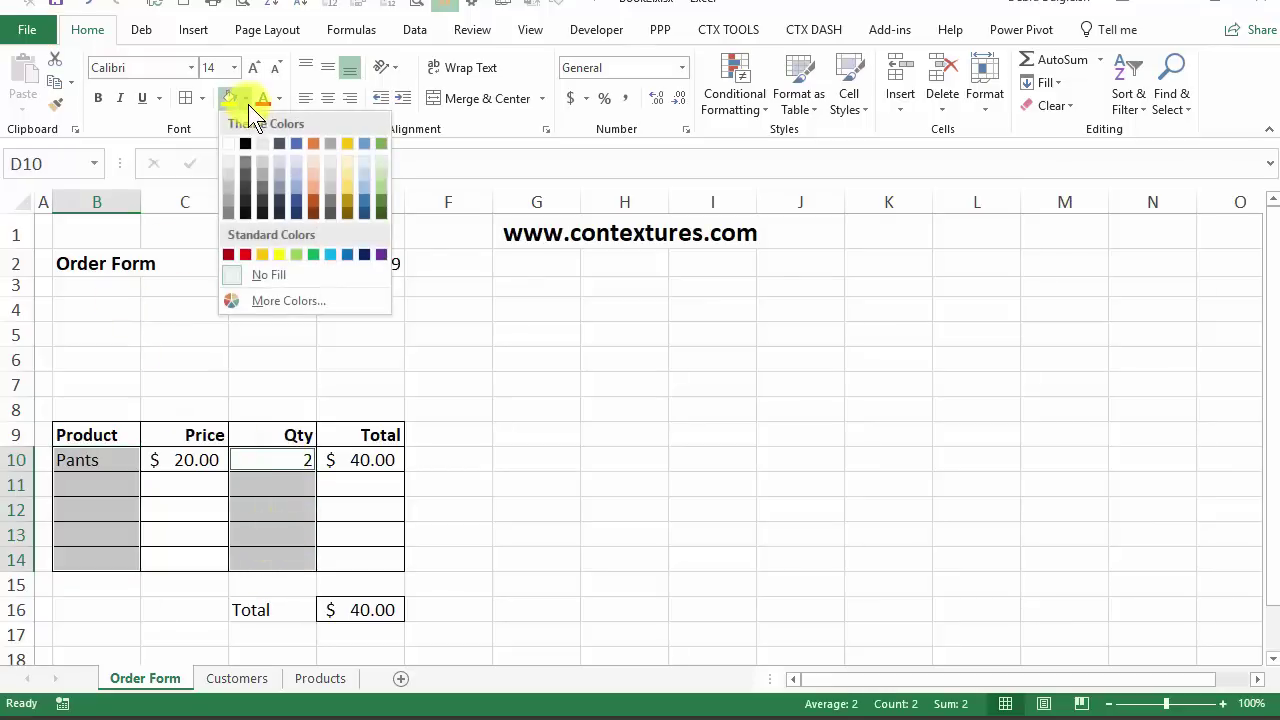
click(379, 160)
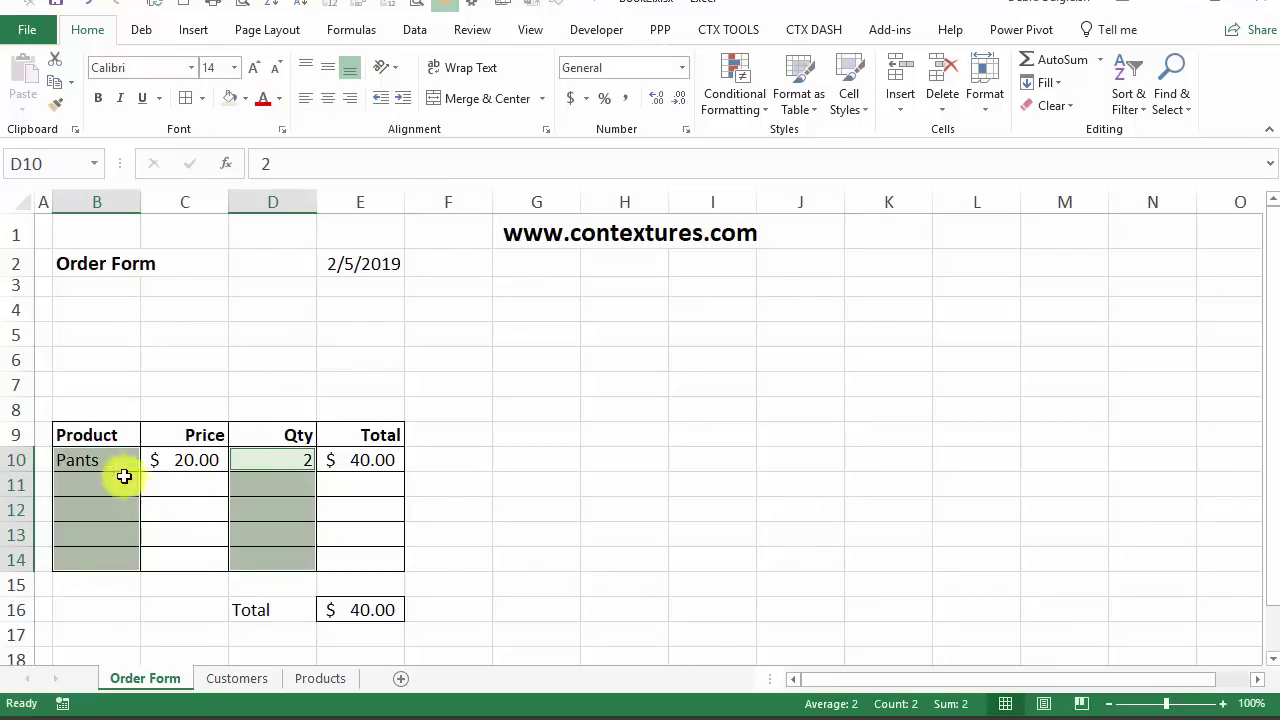
- Enter the label "Ship to" in cell B4 above the customer address area of the order form
click(95, 455)
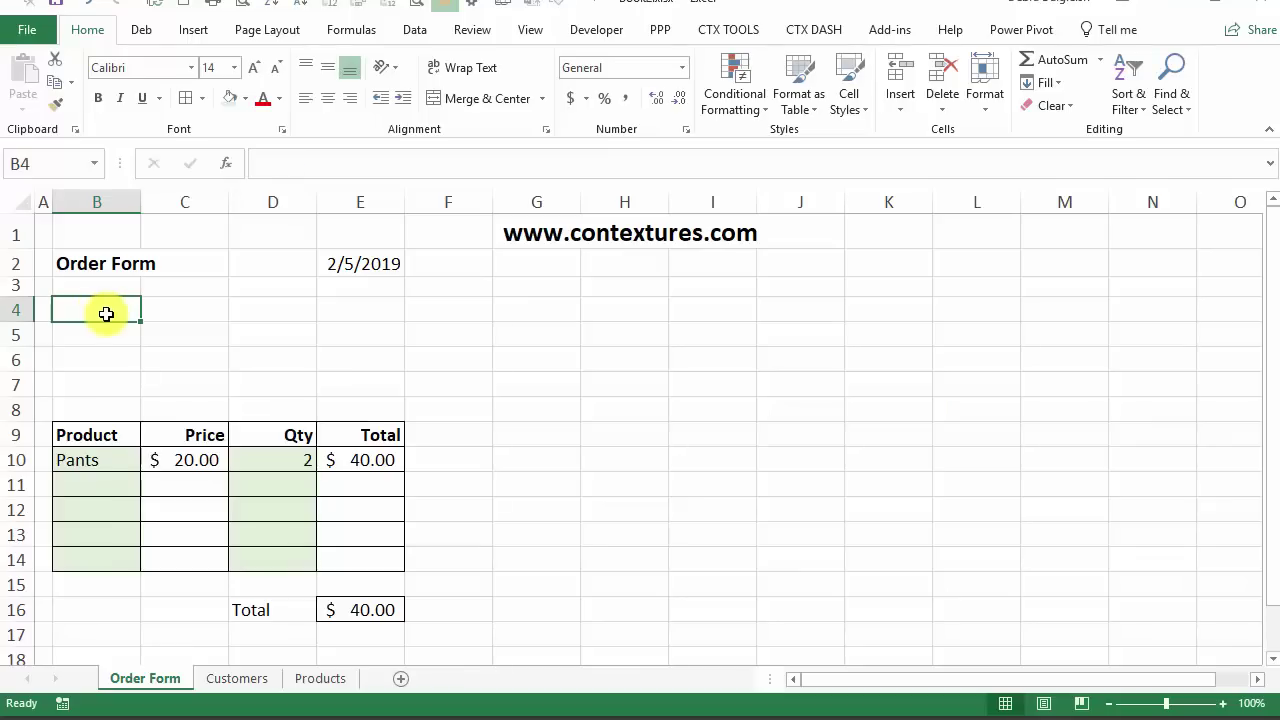
drag(103, 309, 360, 383)
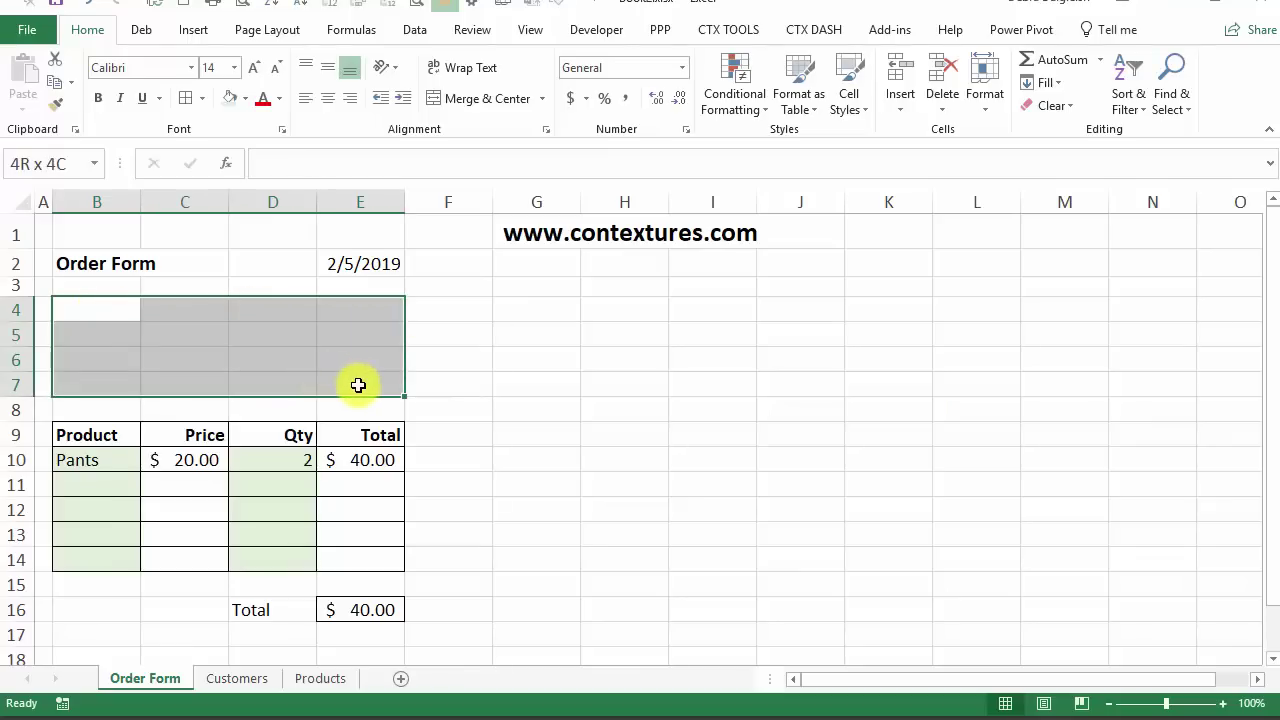
click(93, 309)
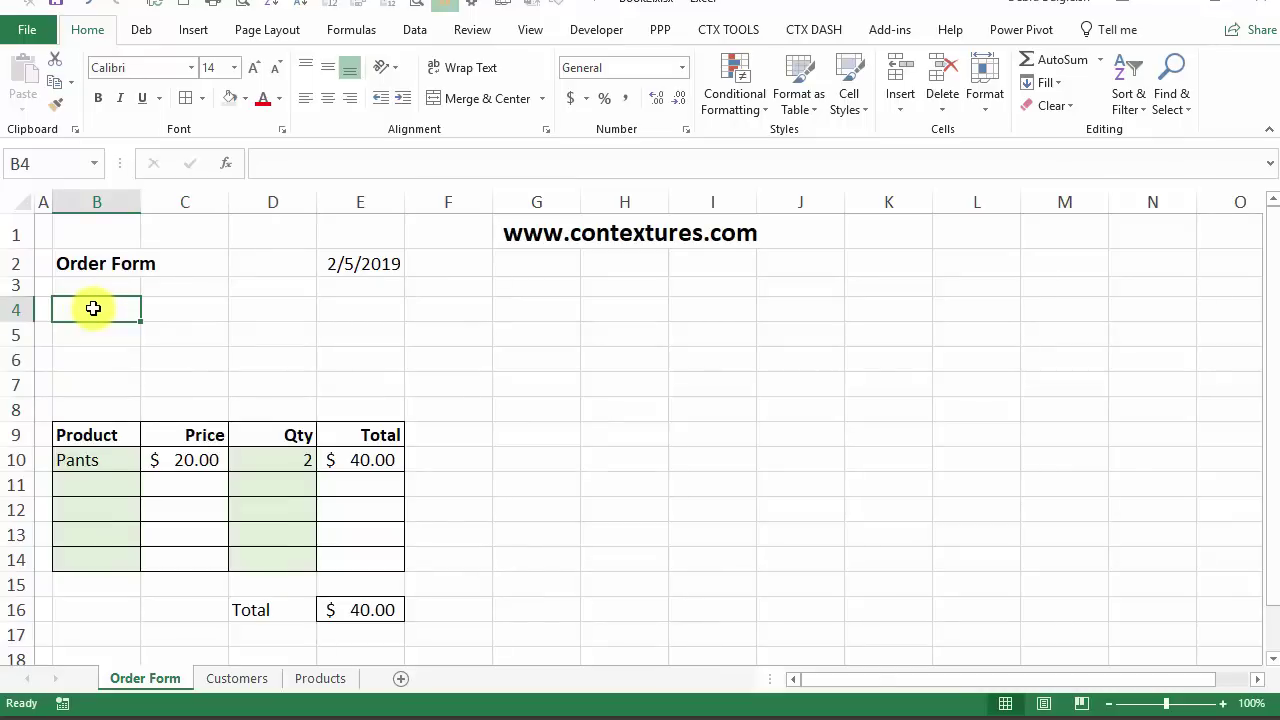
text(Ship to)
key(Return)
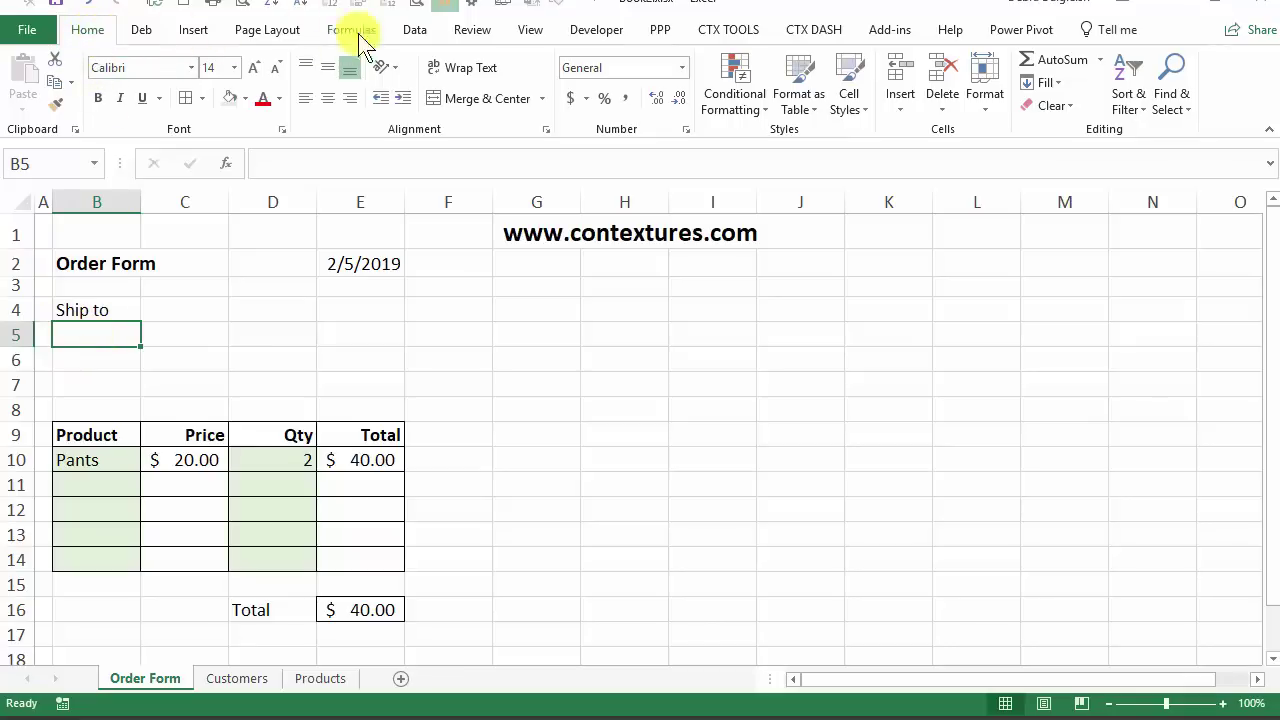
- Add a list data validation to cell B5 that uses the named range CustomerList as its source
click(414, 32)
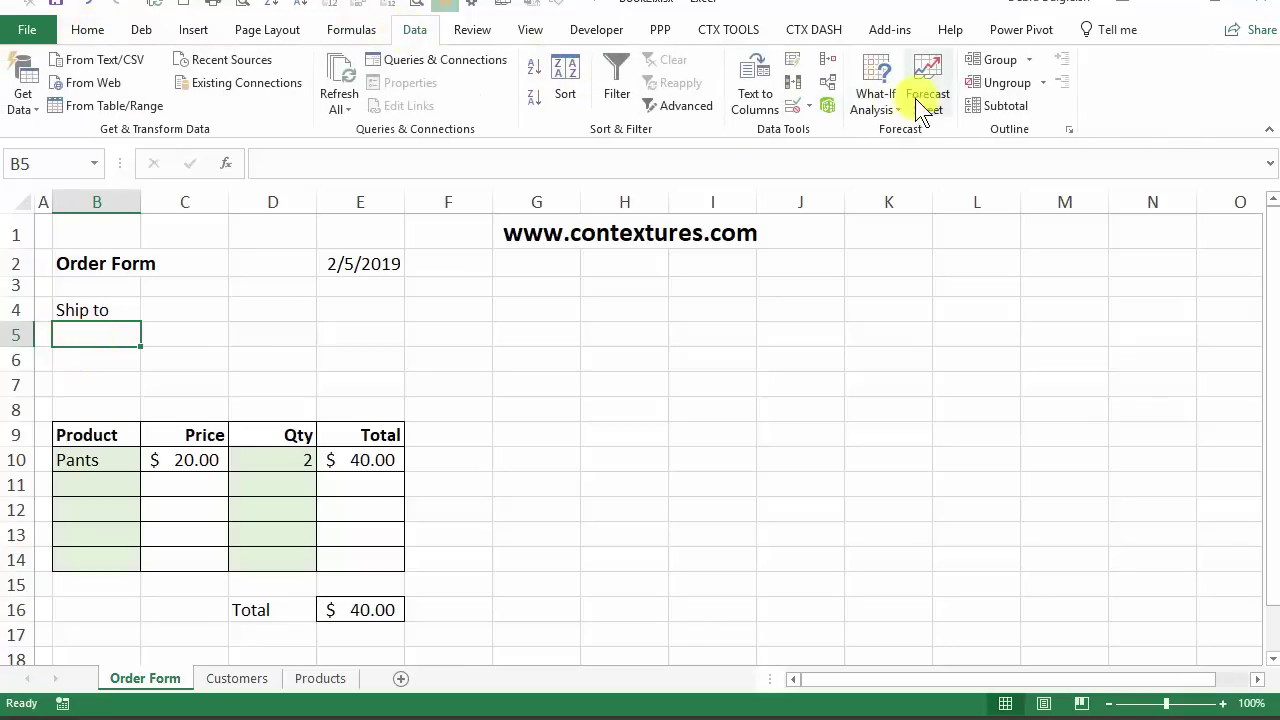
click(792, 105)
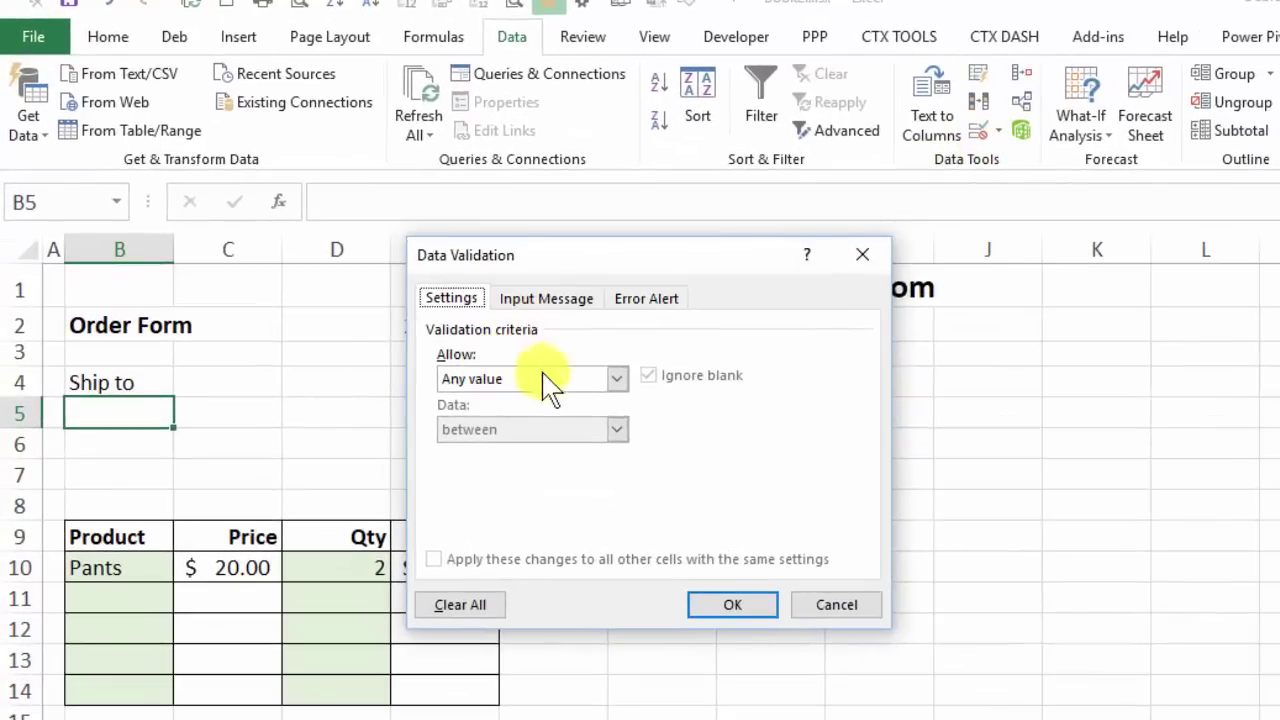
click(597, 366)
click(565, 452)
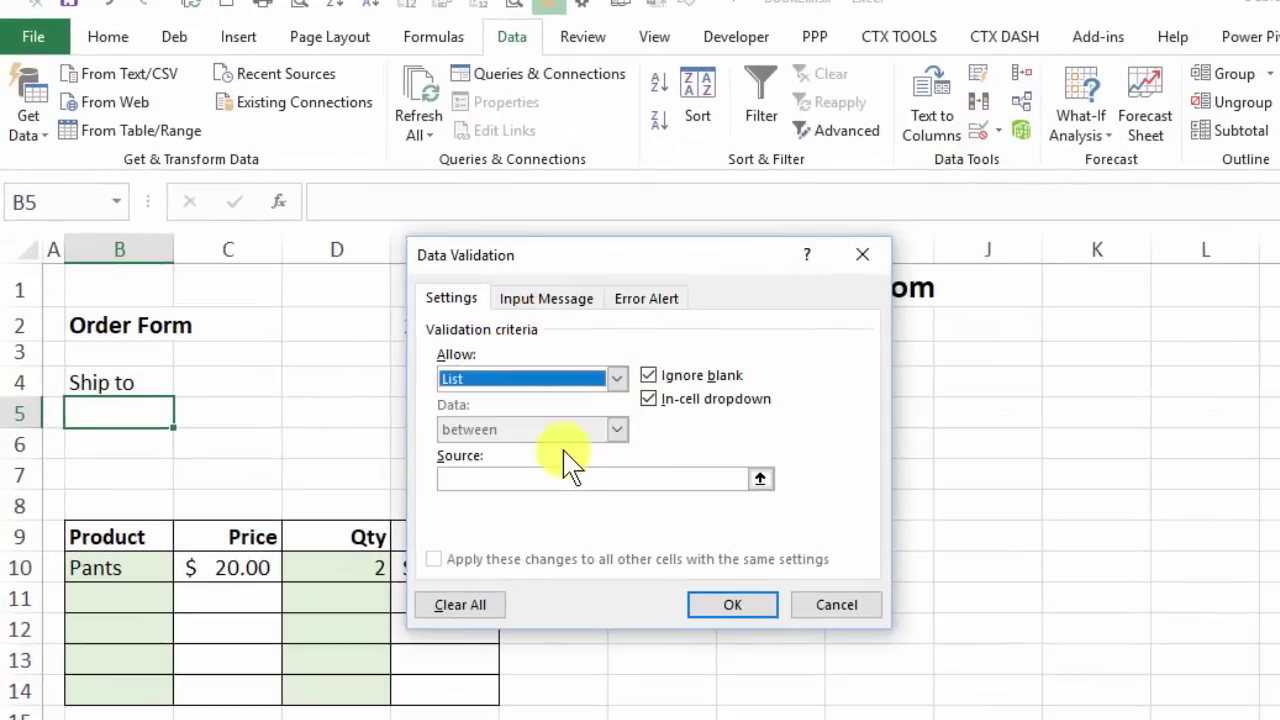
click(476, 480)
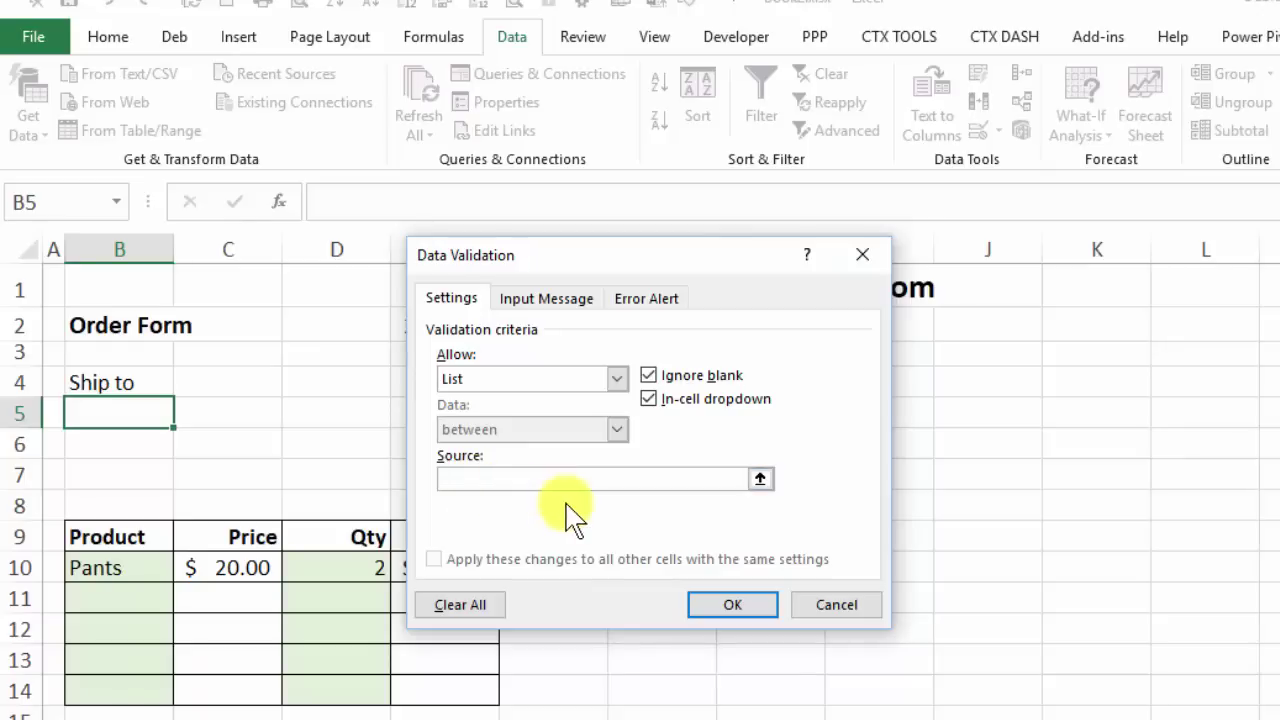
key(F3)
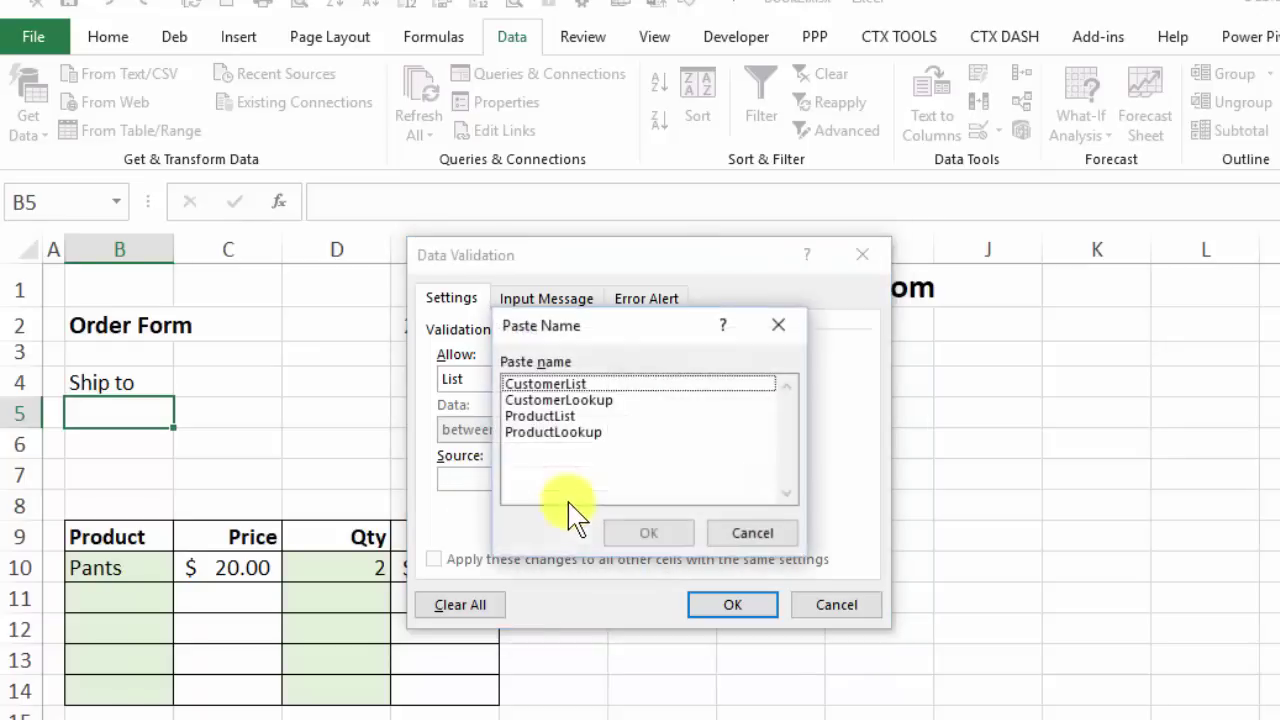
click(553, 384)
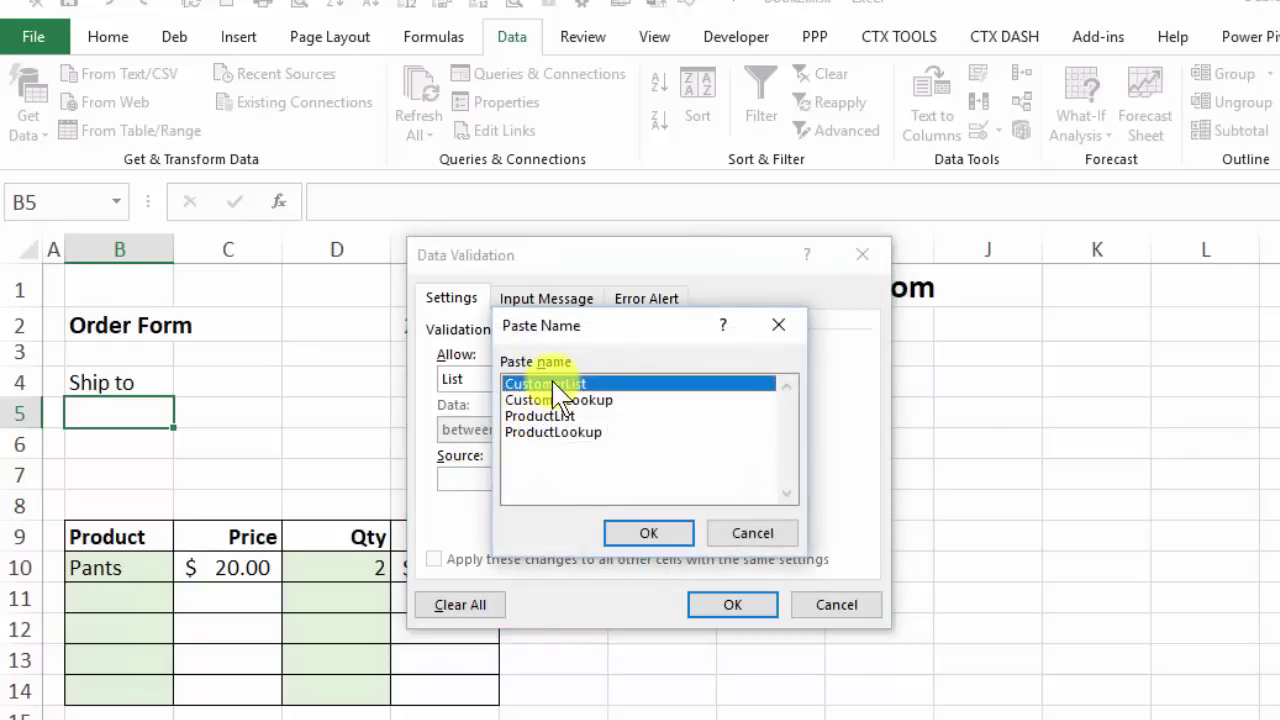
click(649, 533)
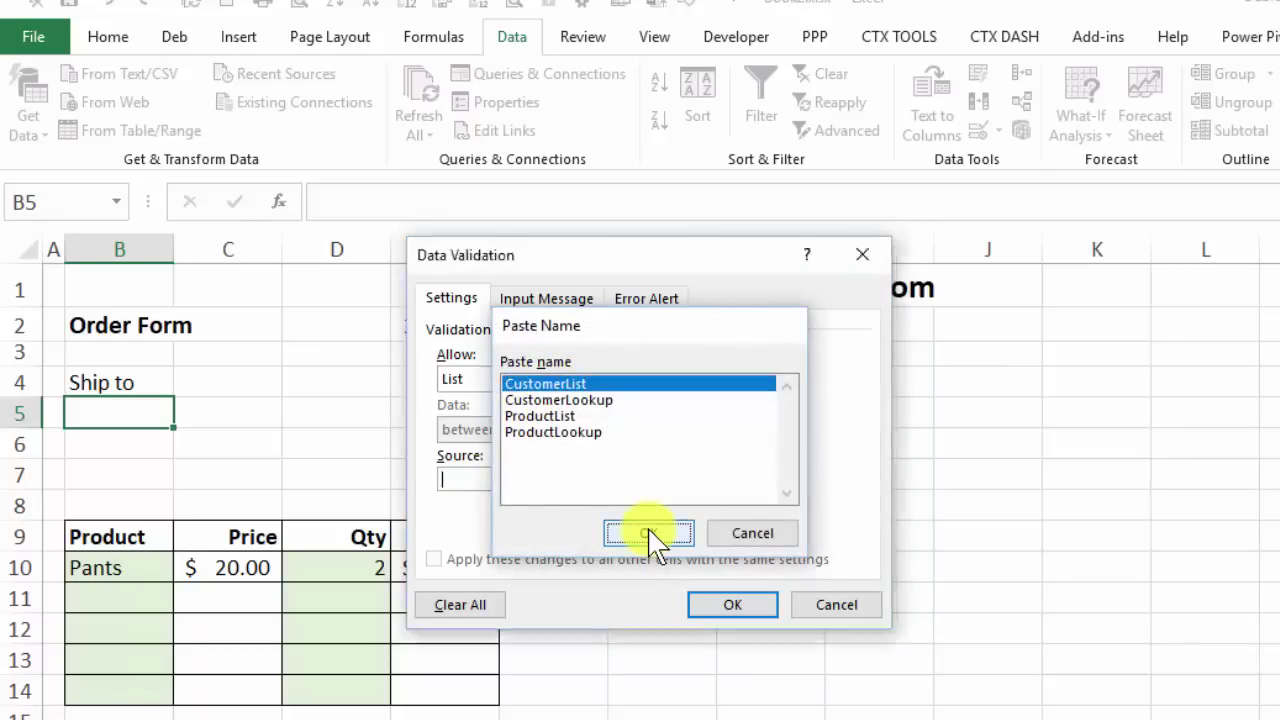
click(726, 617)
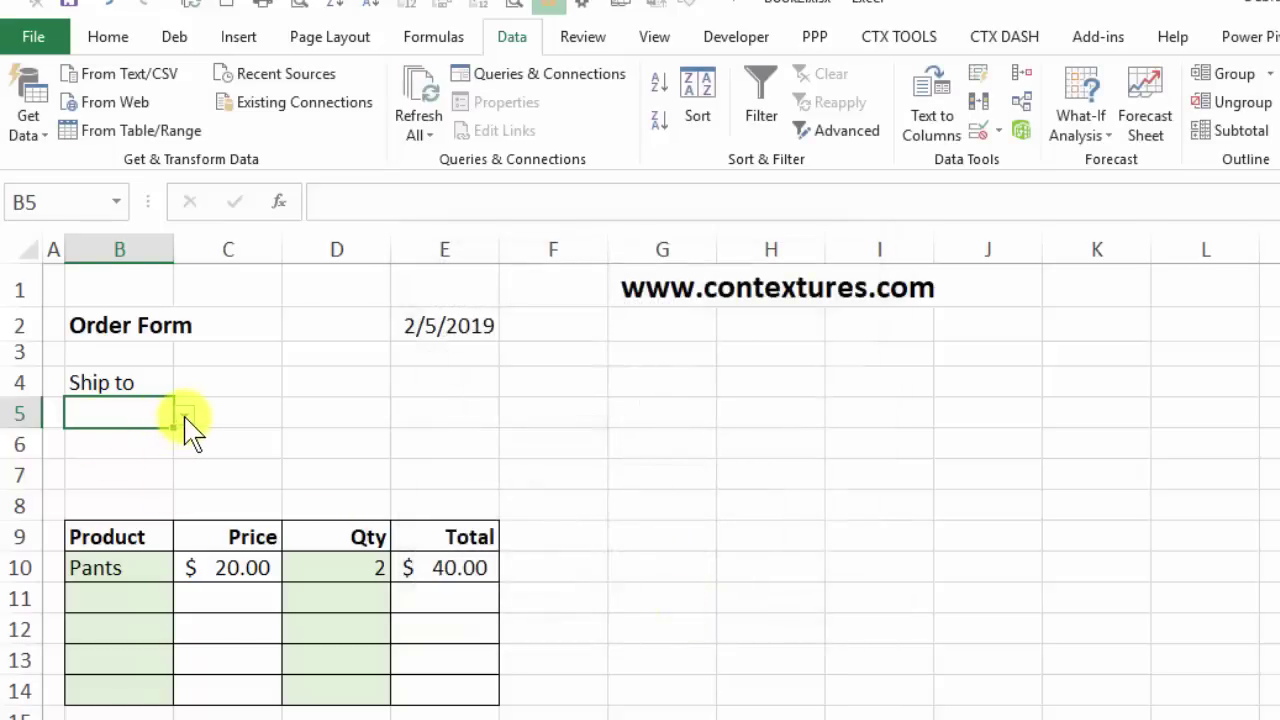
- Try the third customer in the B5 drop-down, switch to the first one, and widen column B to fit the full name
click(185, 418)
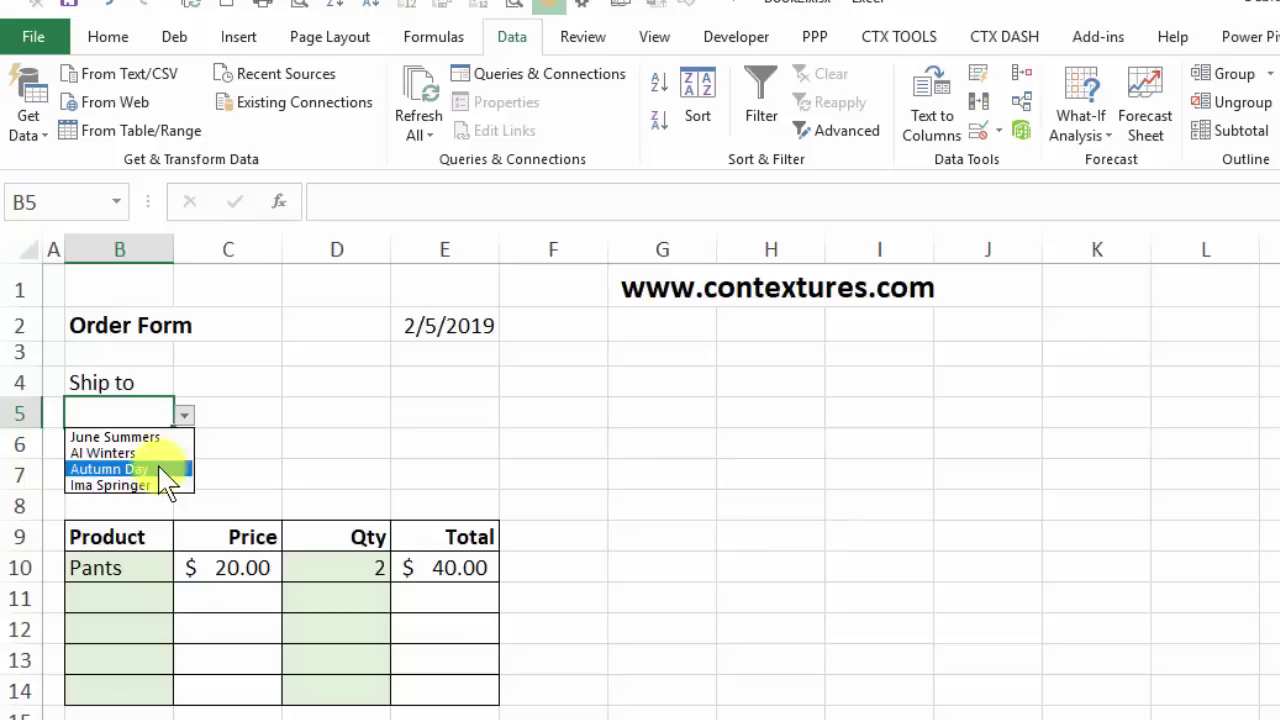
click(168, 470)
click(183, 415)
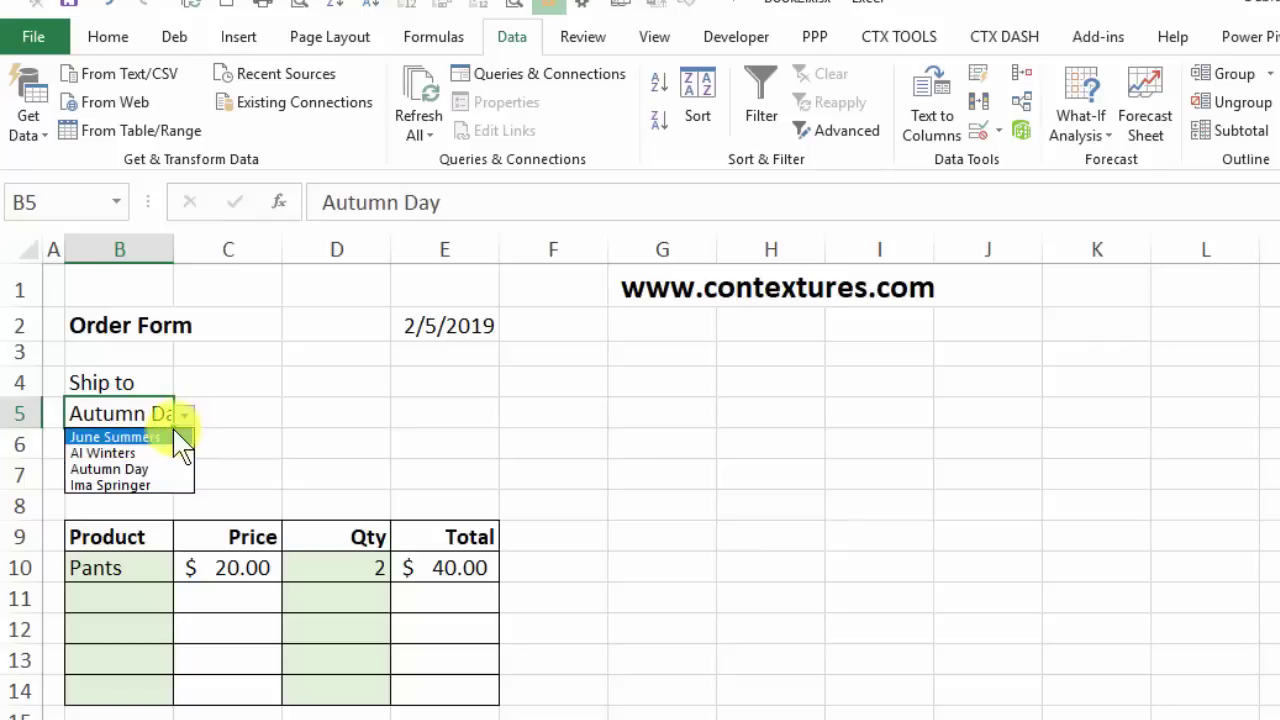
click(180, 440)
drag(173, 249, 232, 250)
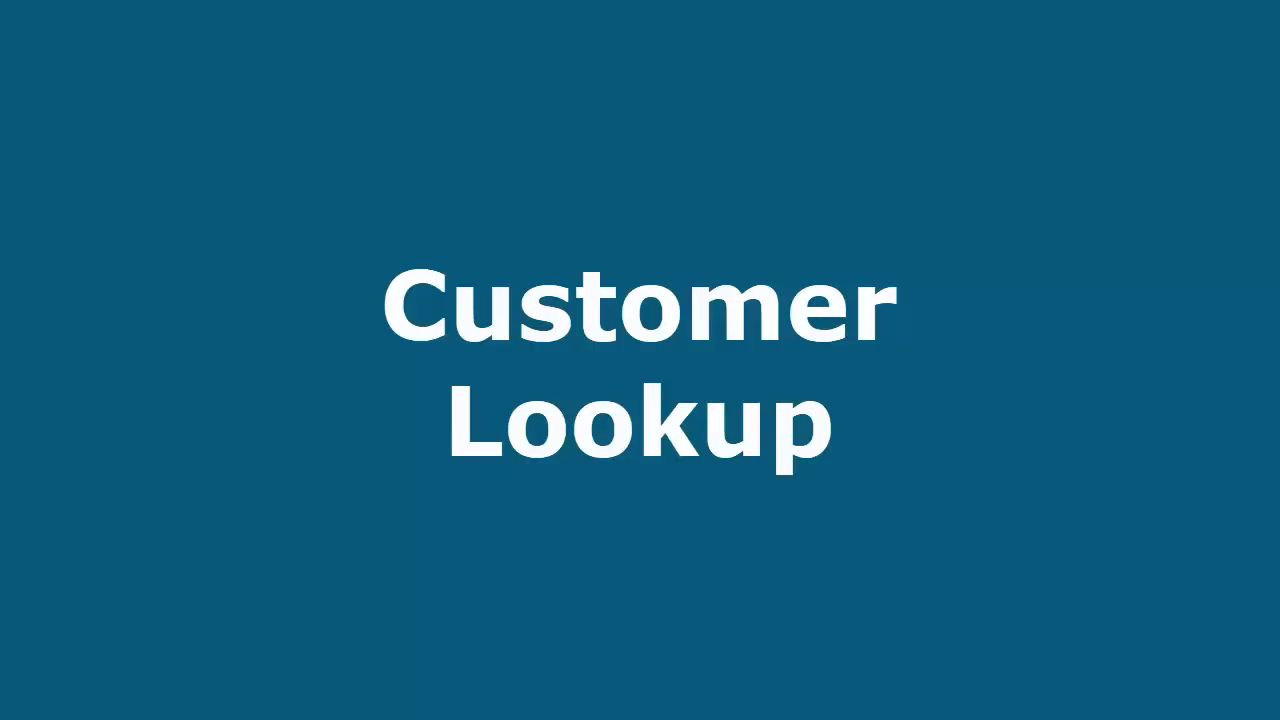
- Review the price lookup formula in C10 and the position of the Street column in the Customers sheet's table
click(118, 357)
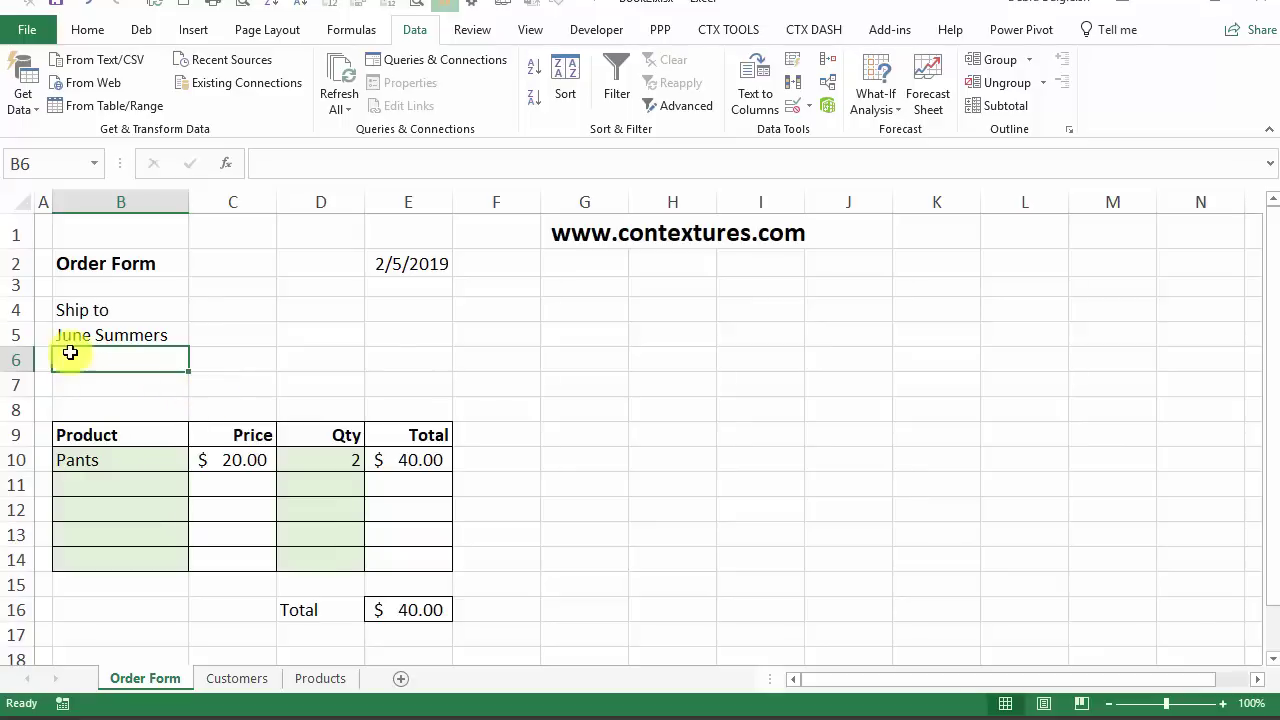
click(227, 460)
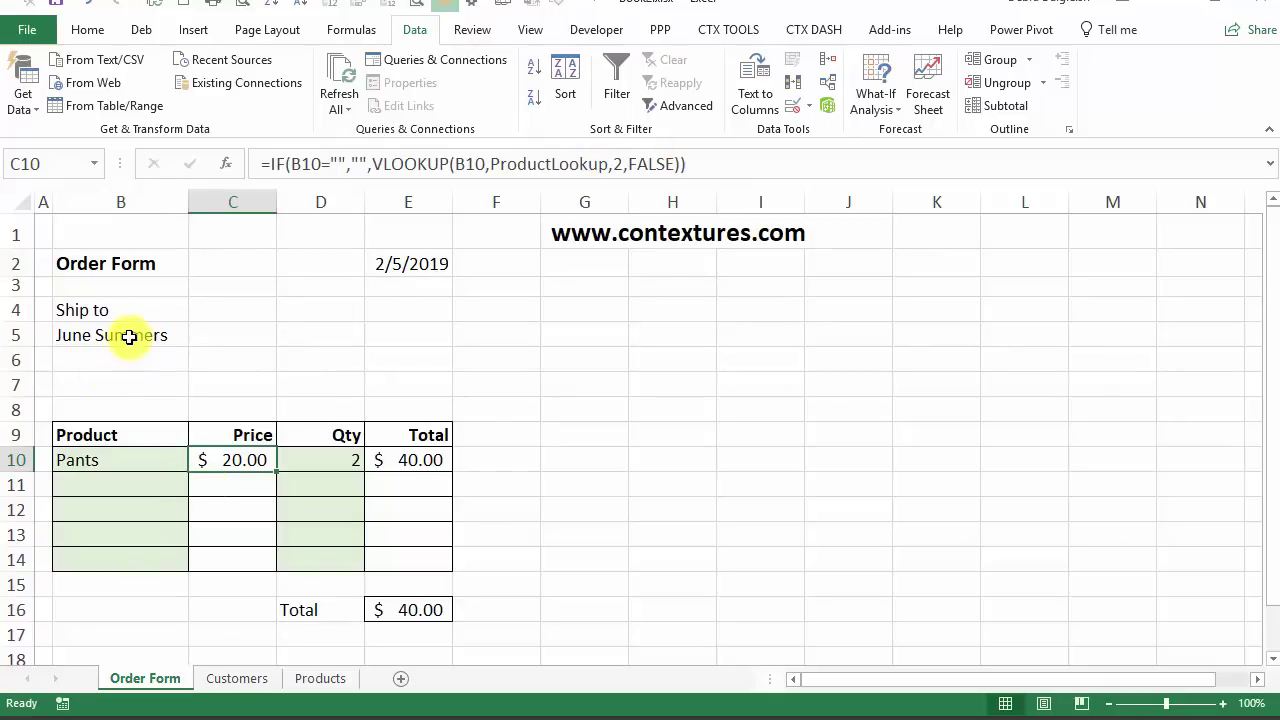
click(94, 358)
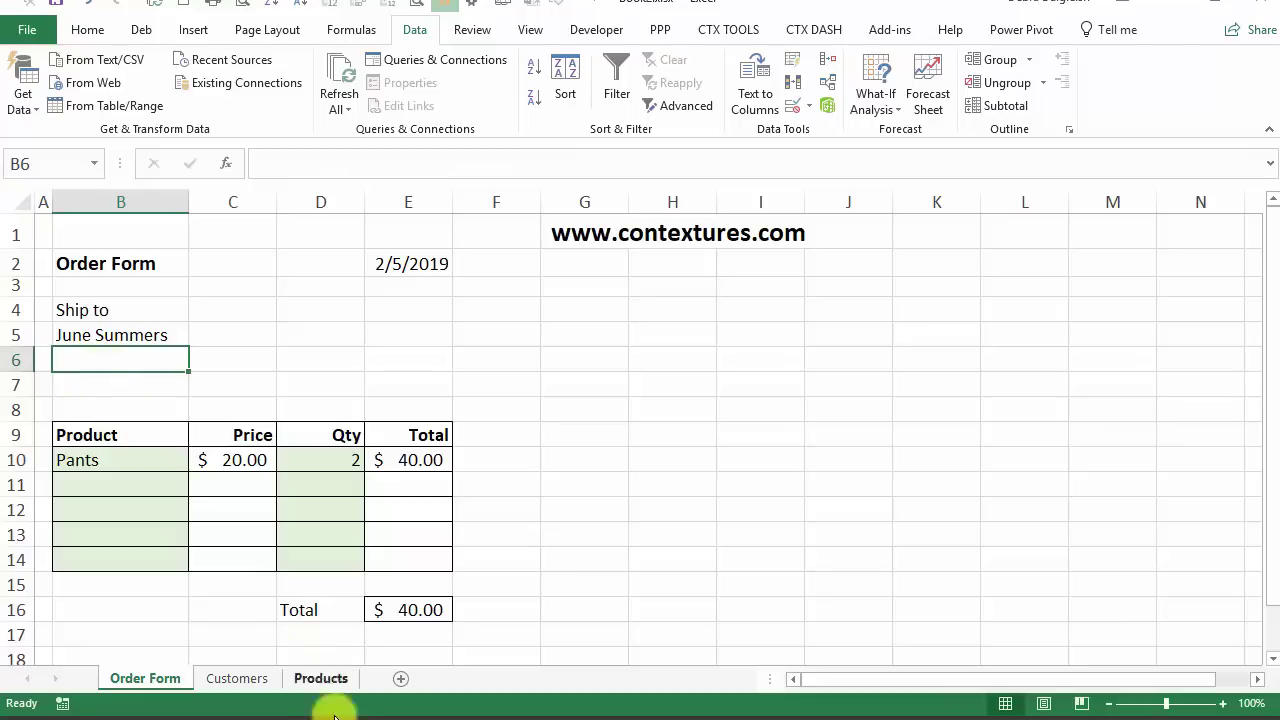
click(258, 684)
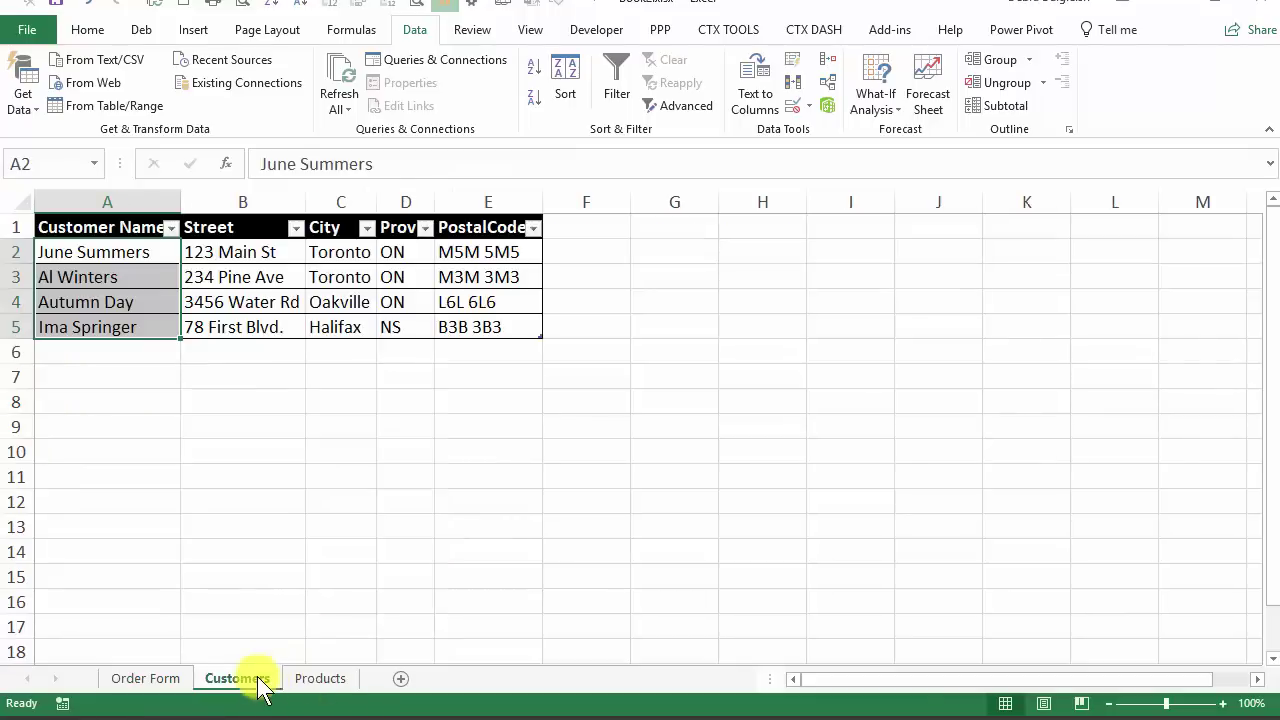
click(251, 252)
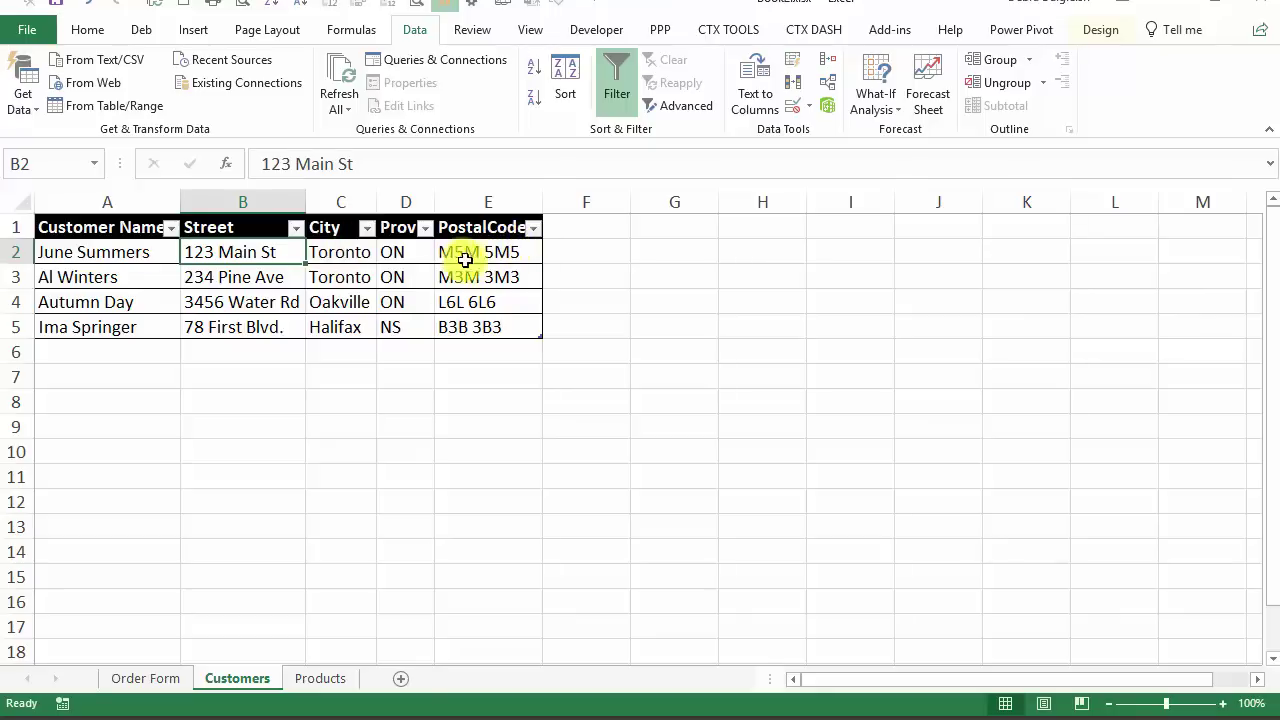
click(153, 679)
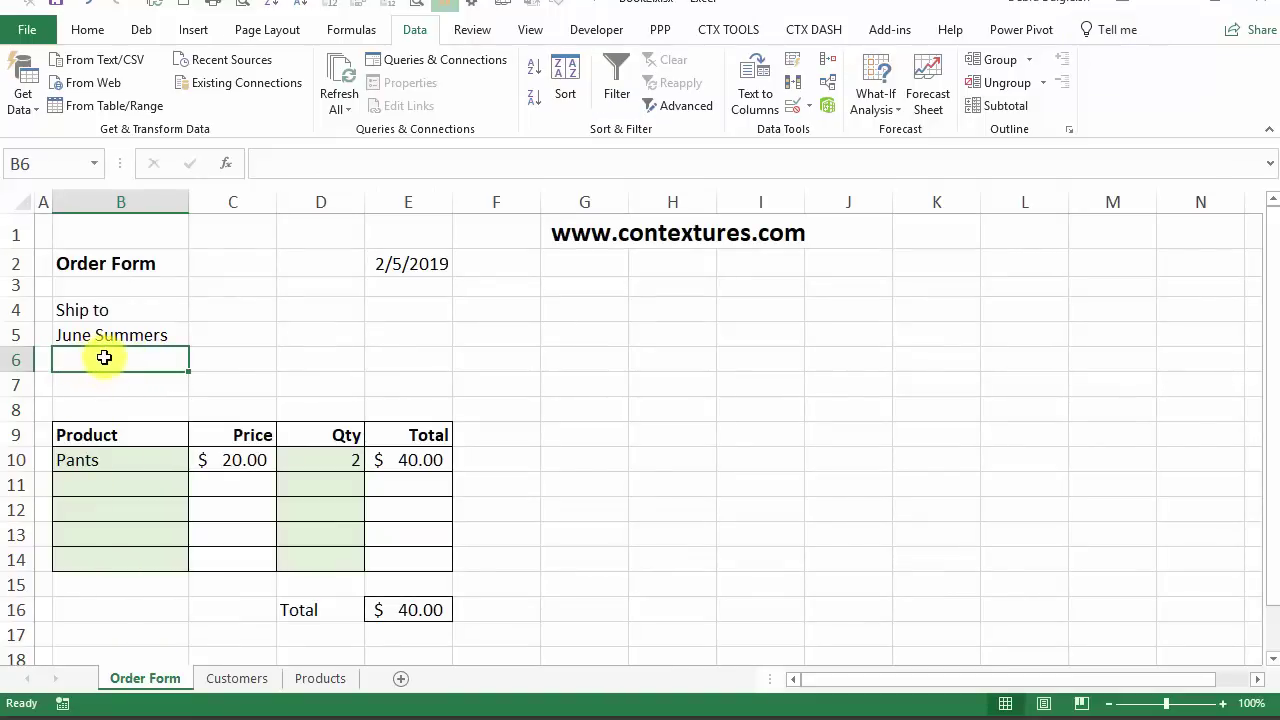
click(222, 452)
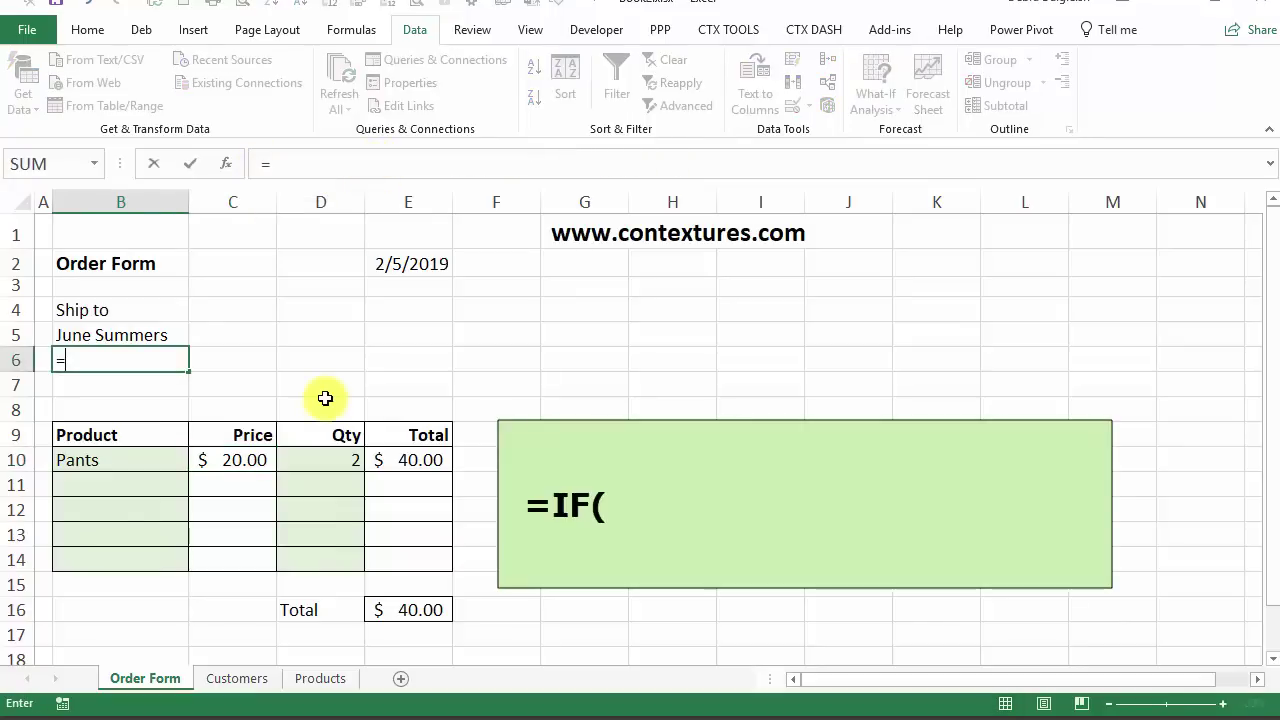
- Begin an IF formula in B6 that returns an empty string when B5 is blank and otherwise runs a VLOOKUP on B5
text(if()
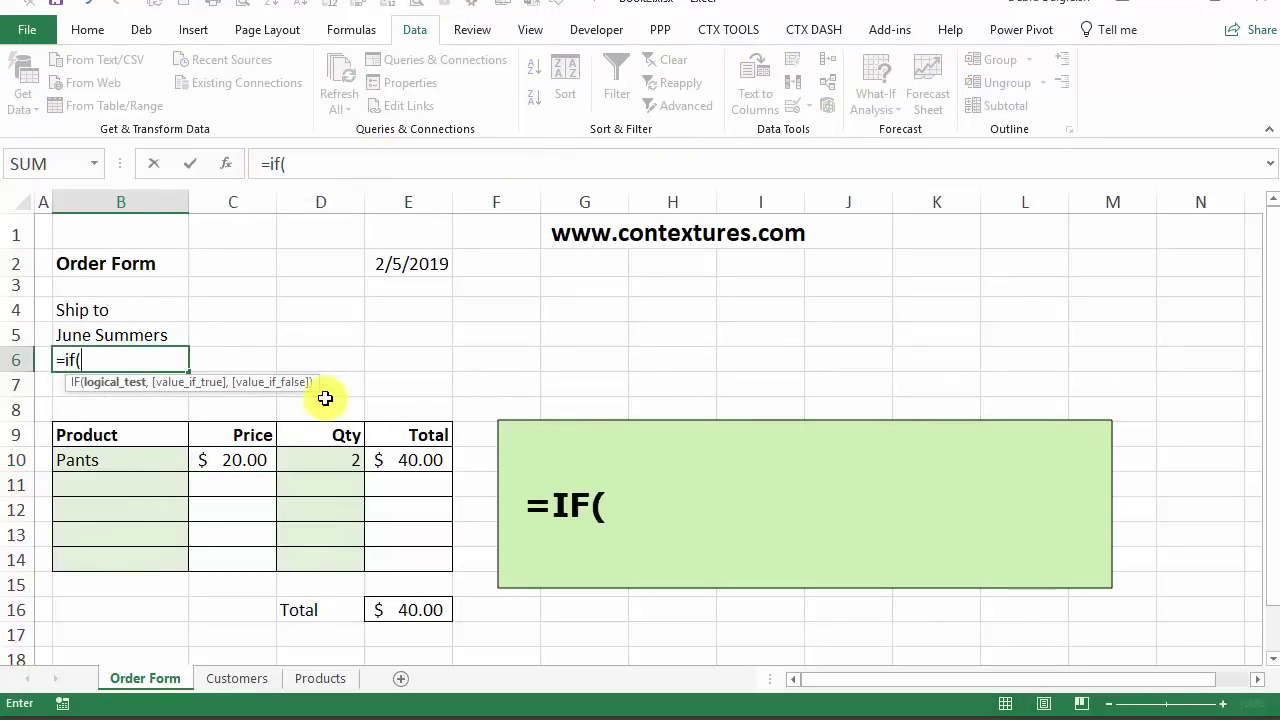
text(b5)
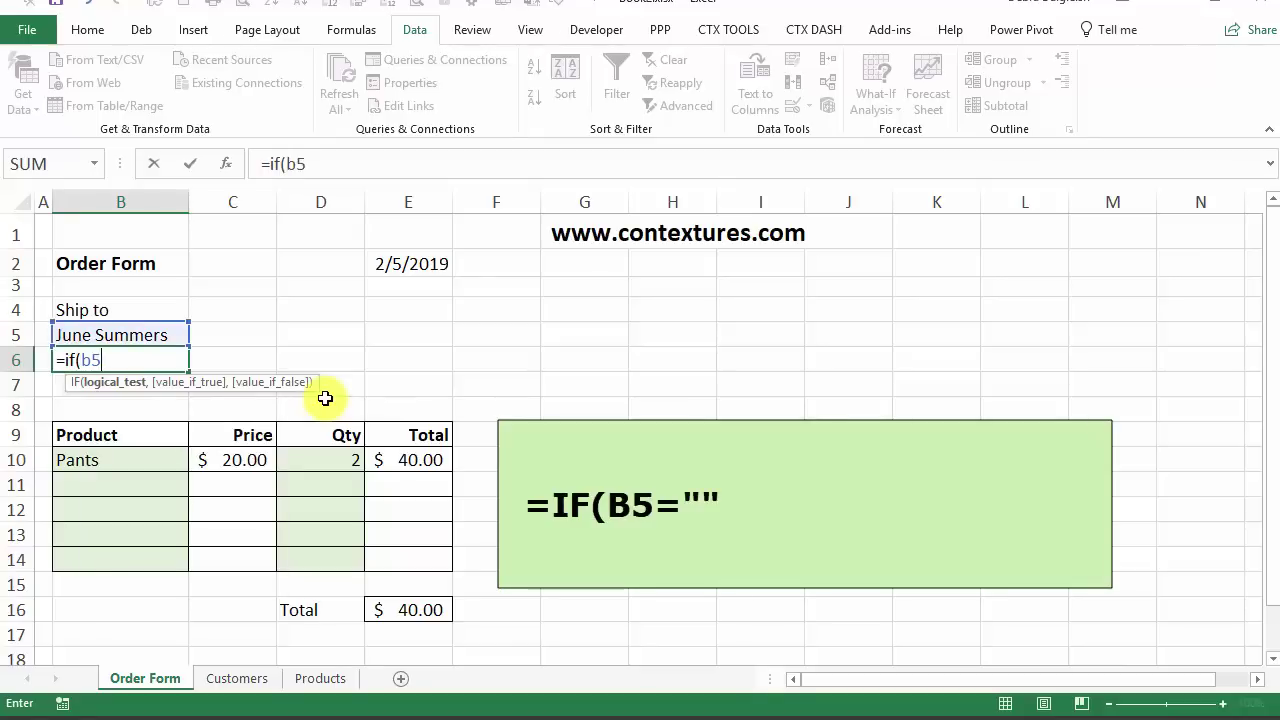
text(="",)
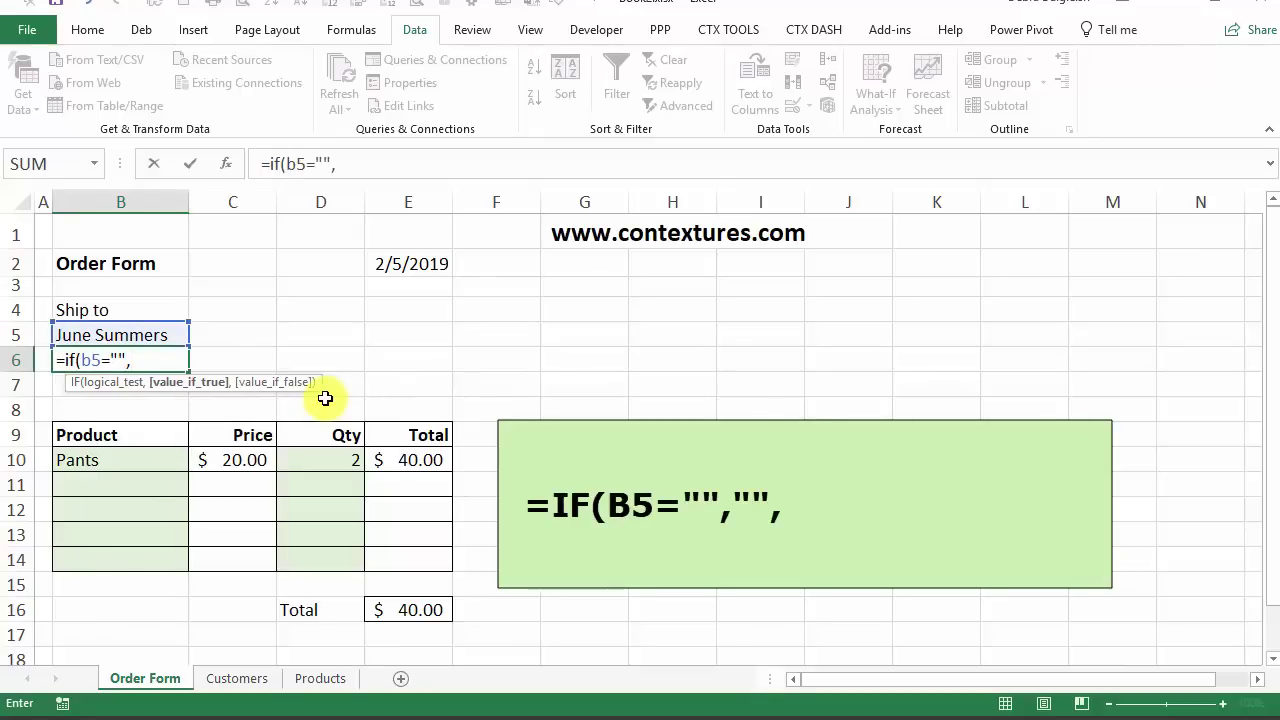
text("",)
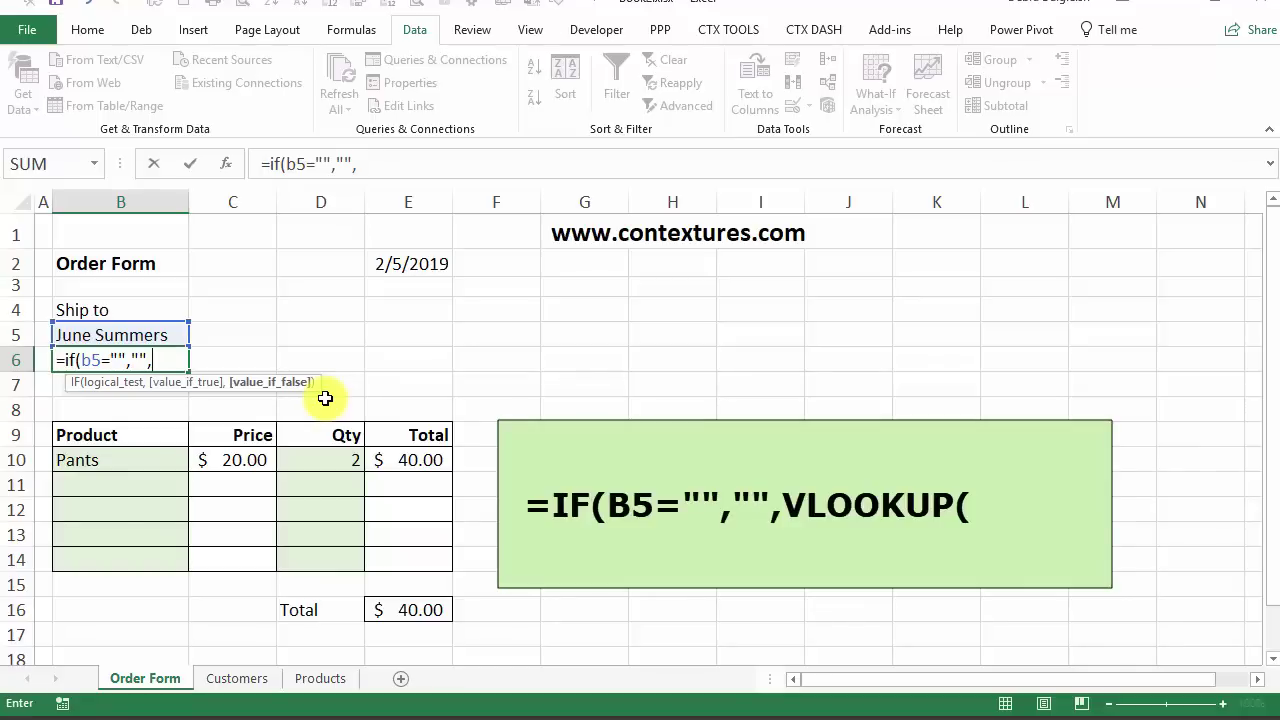
text(vlookup)
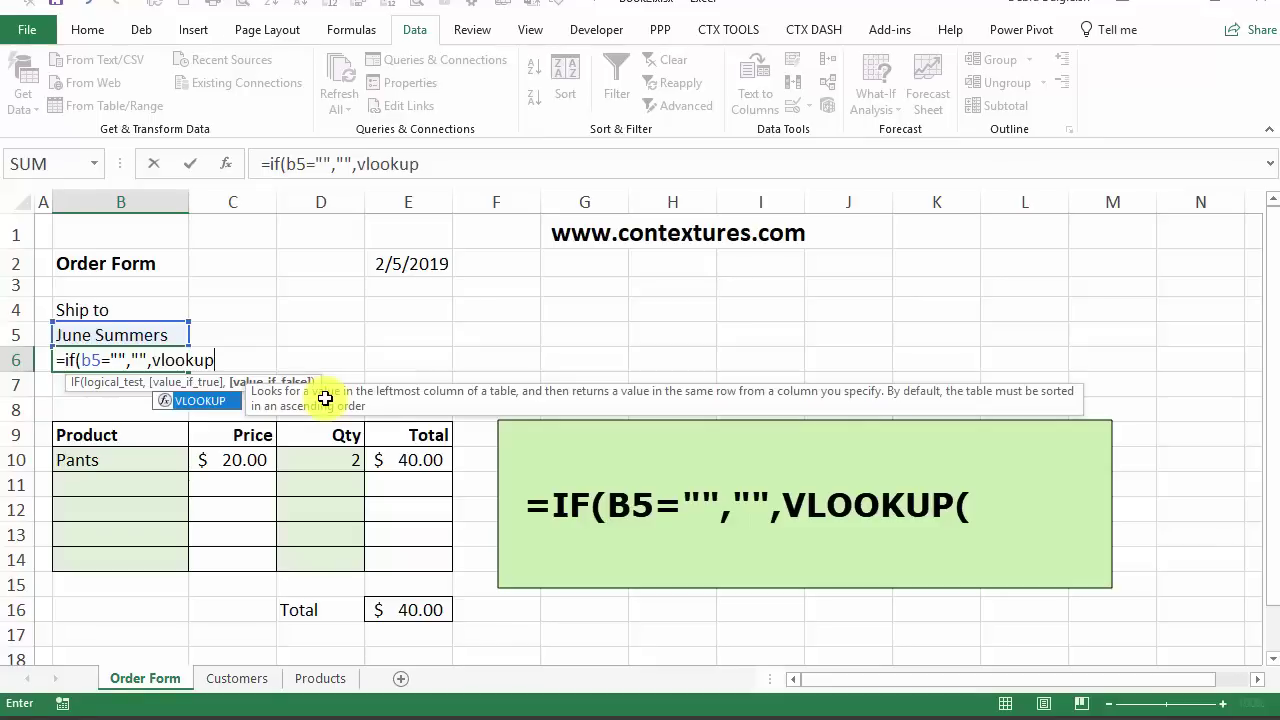
text(()
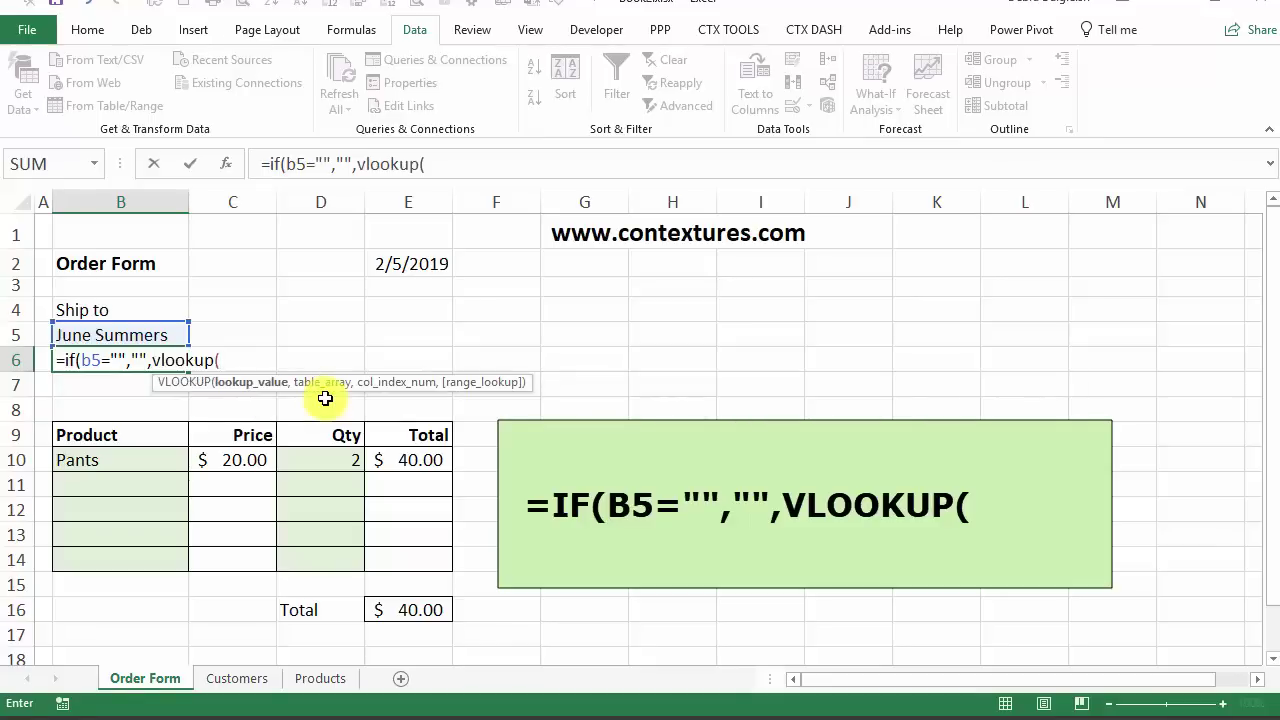
text(b5,)
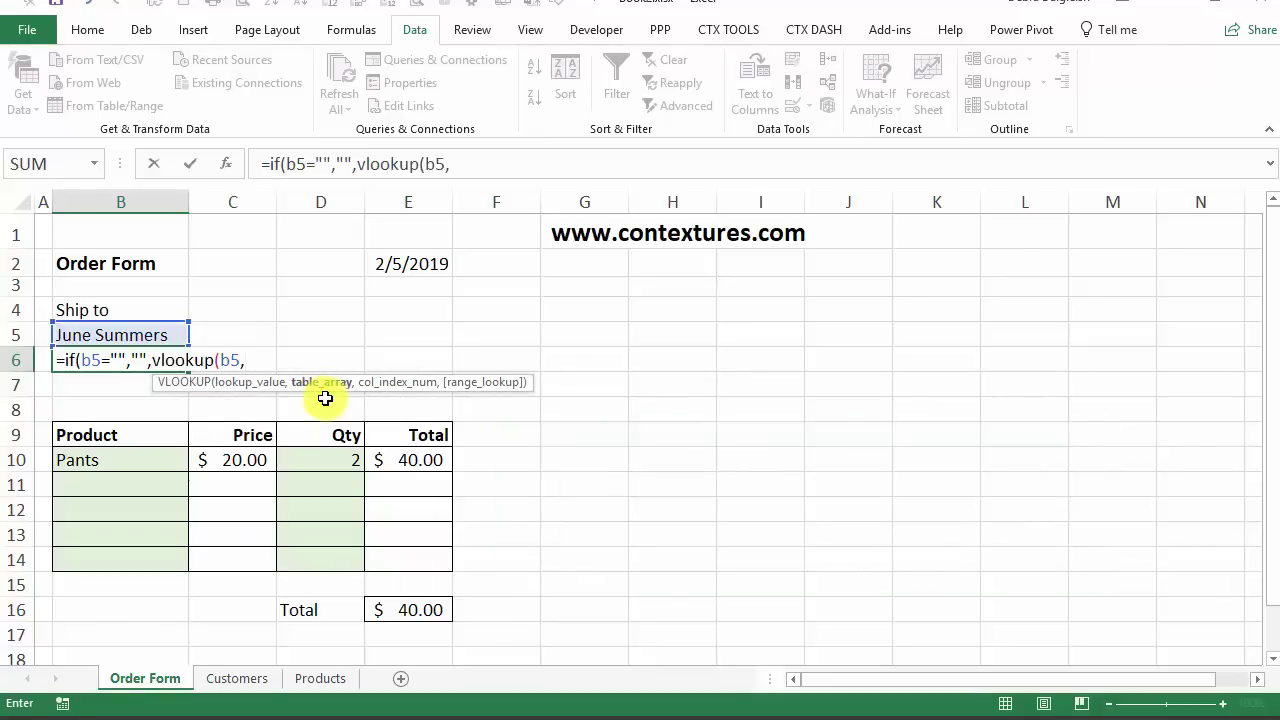
- Complete the B6 formula's VLOOKUP with the named range CustomerLookup, column 2 and an exact match (FALSE)
key(F3)
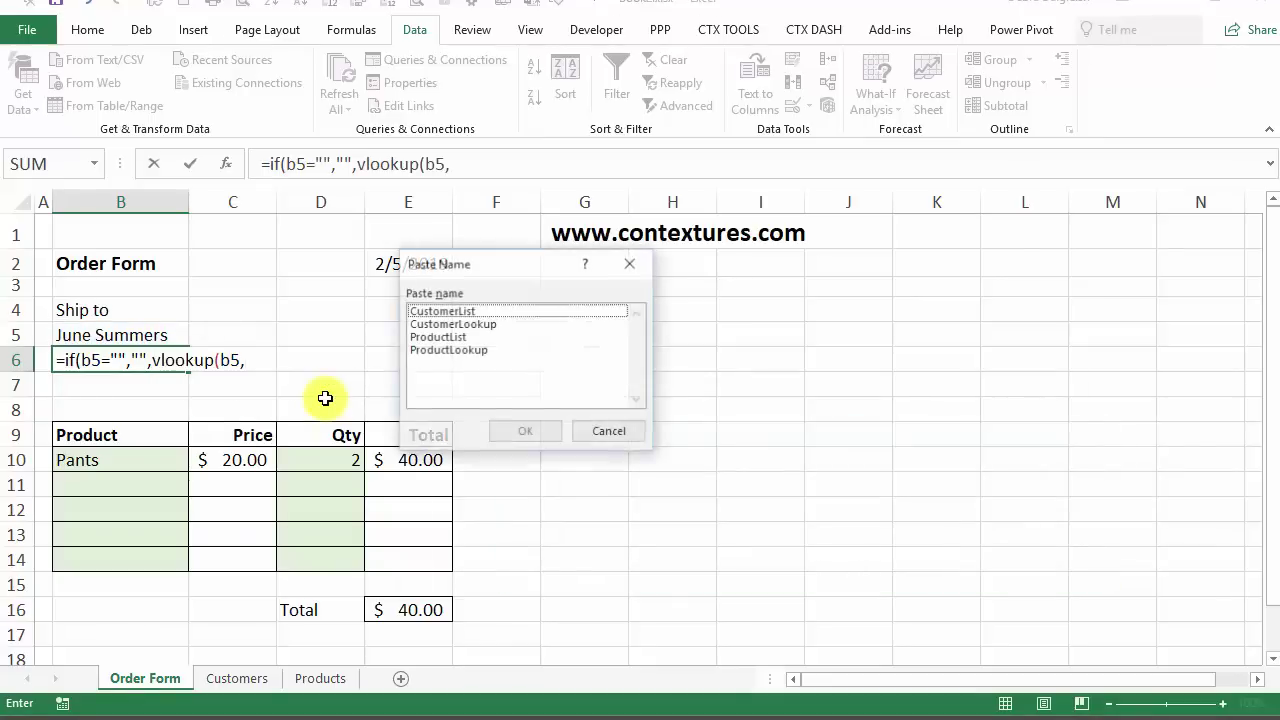
click(480, 324)
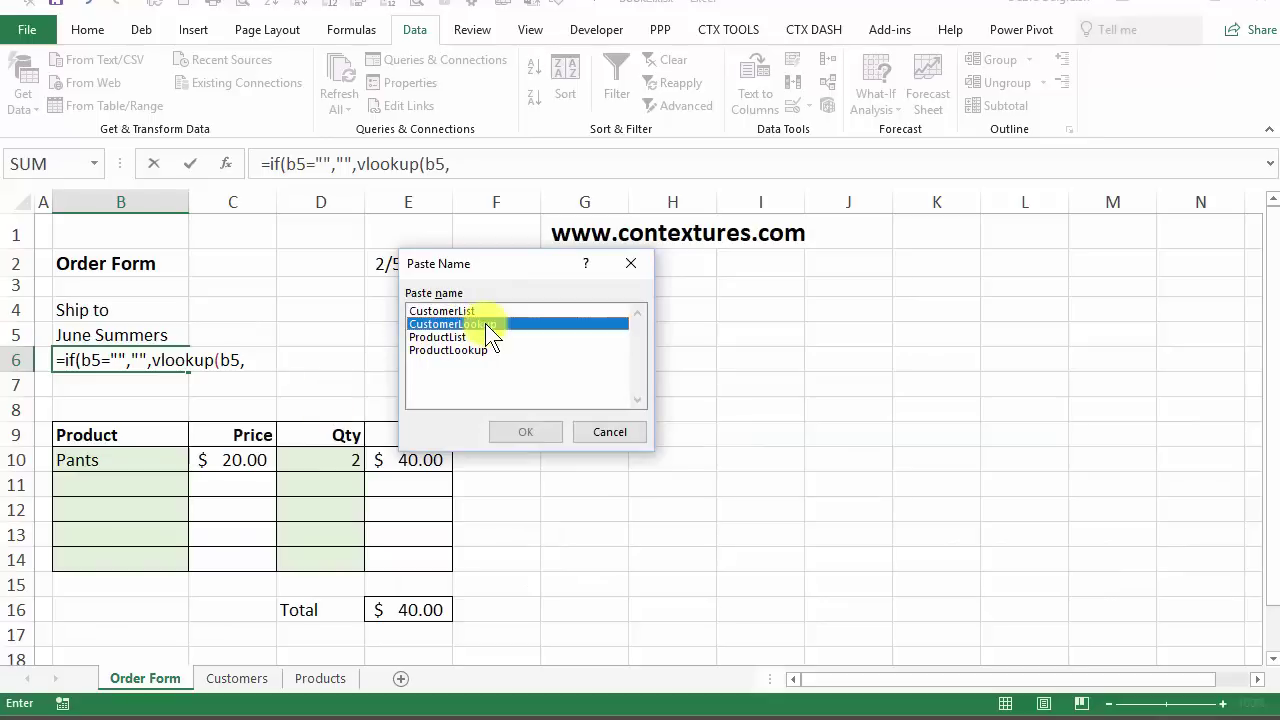
click(527, 432)
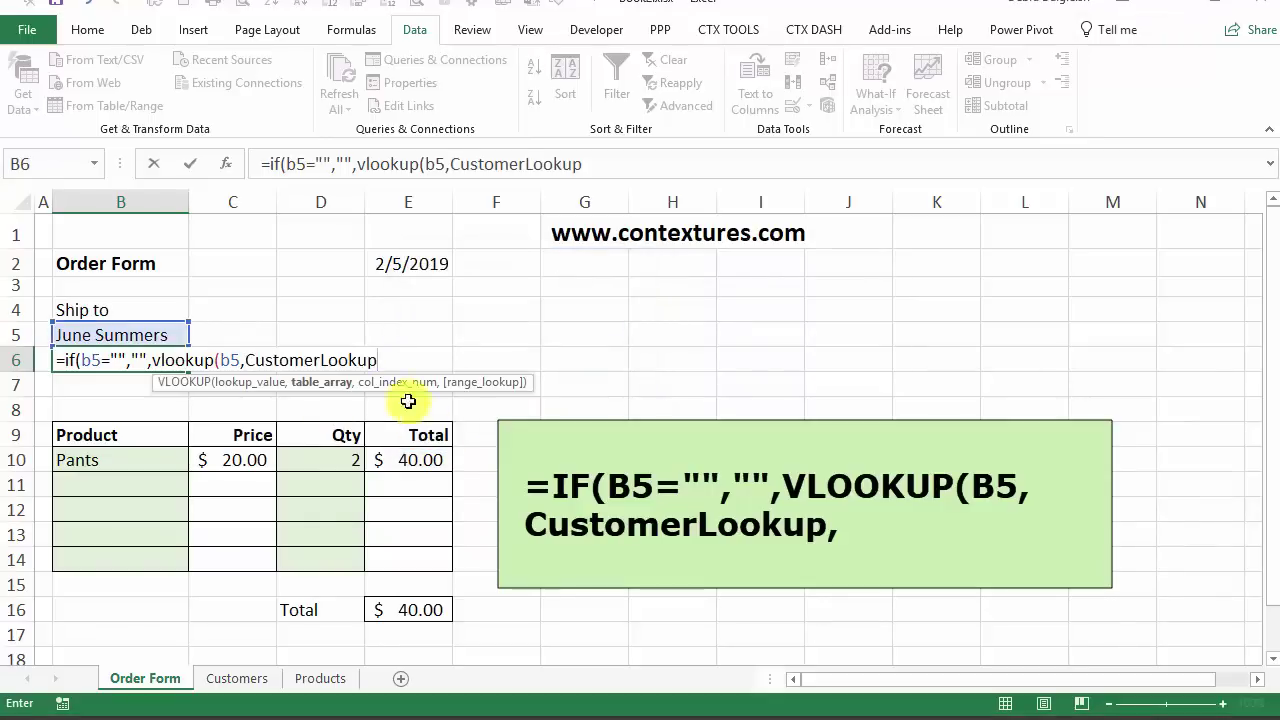
text(,)
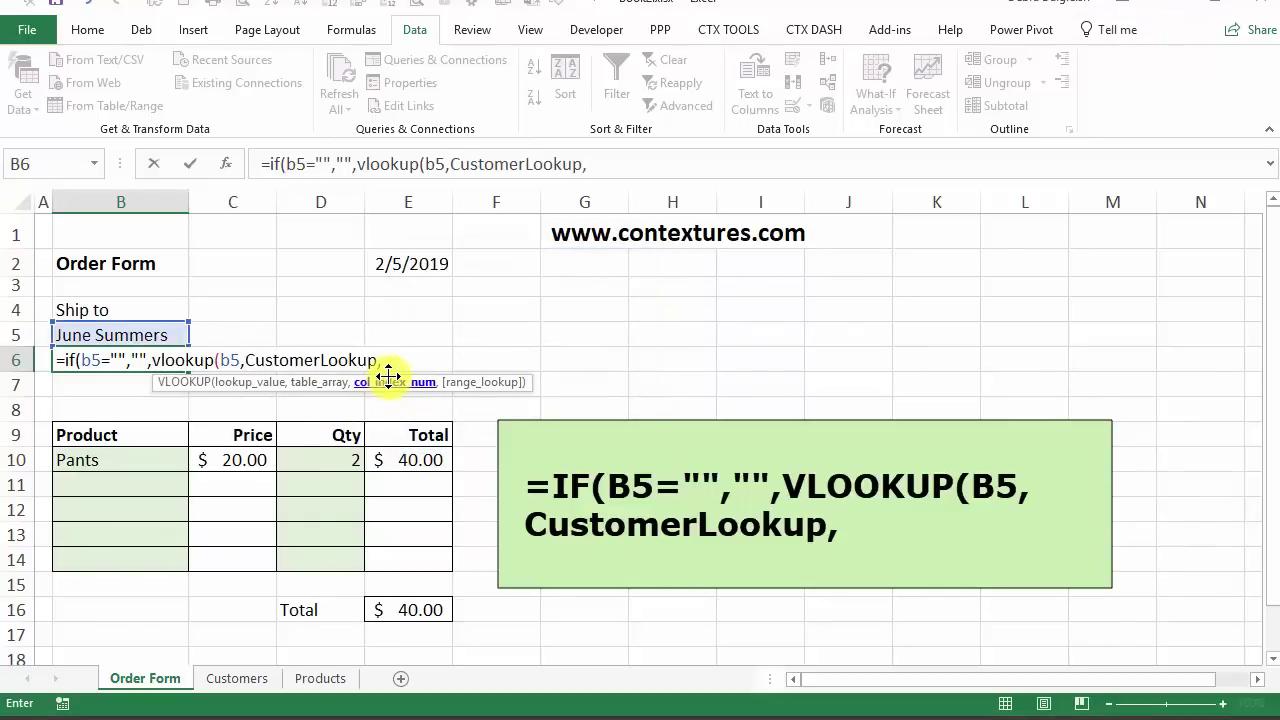
text(2,)
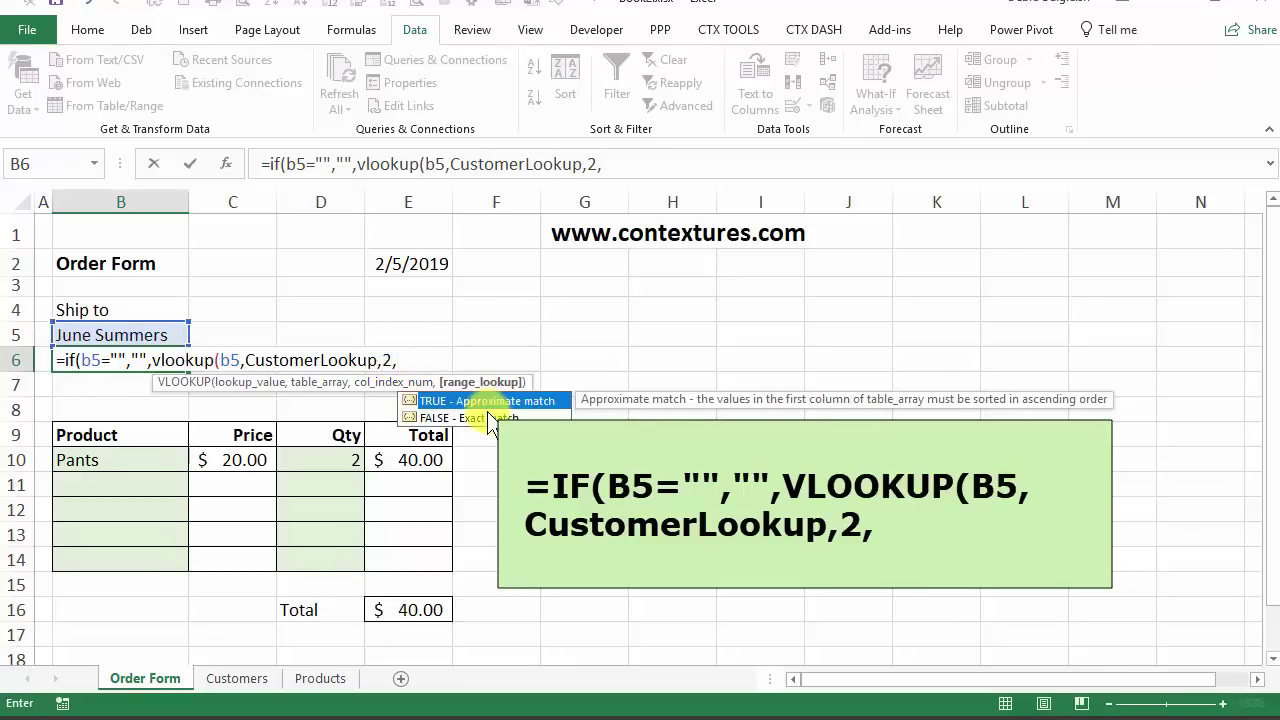
double_click(485, 417)
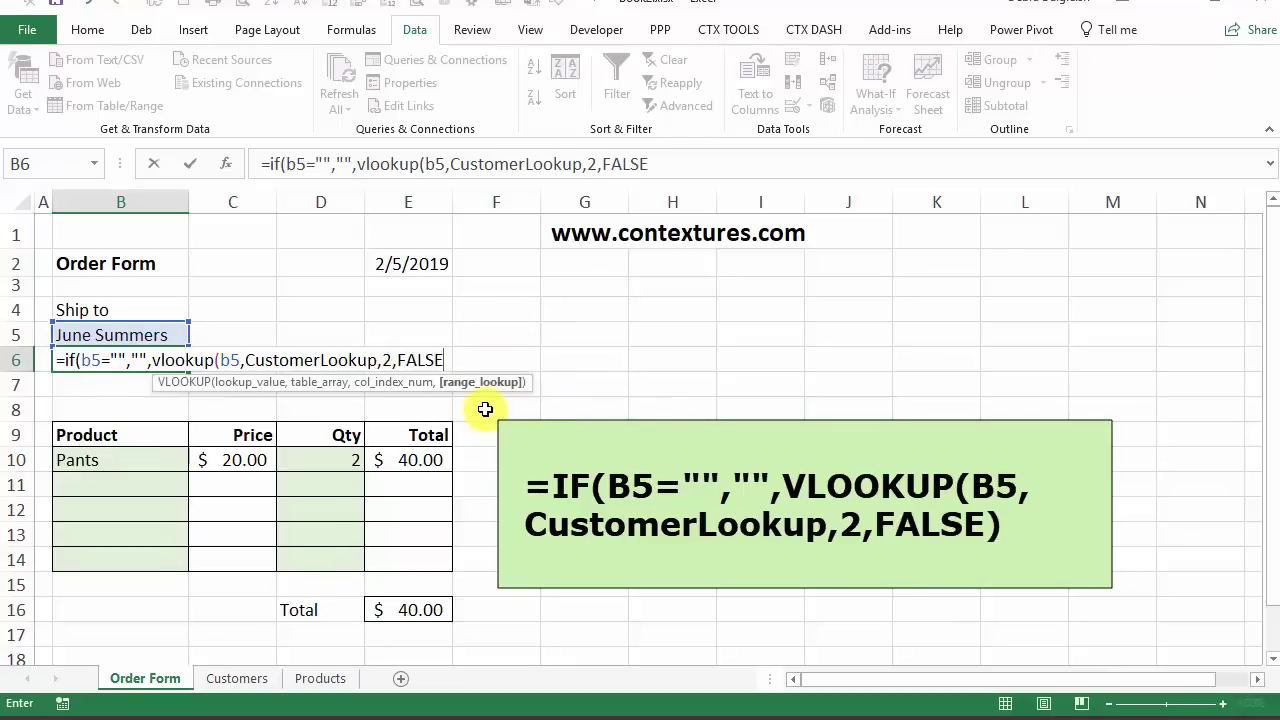
text())
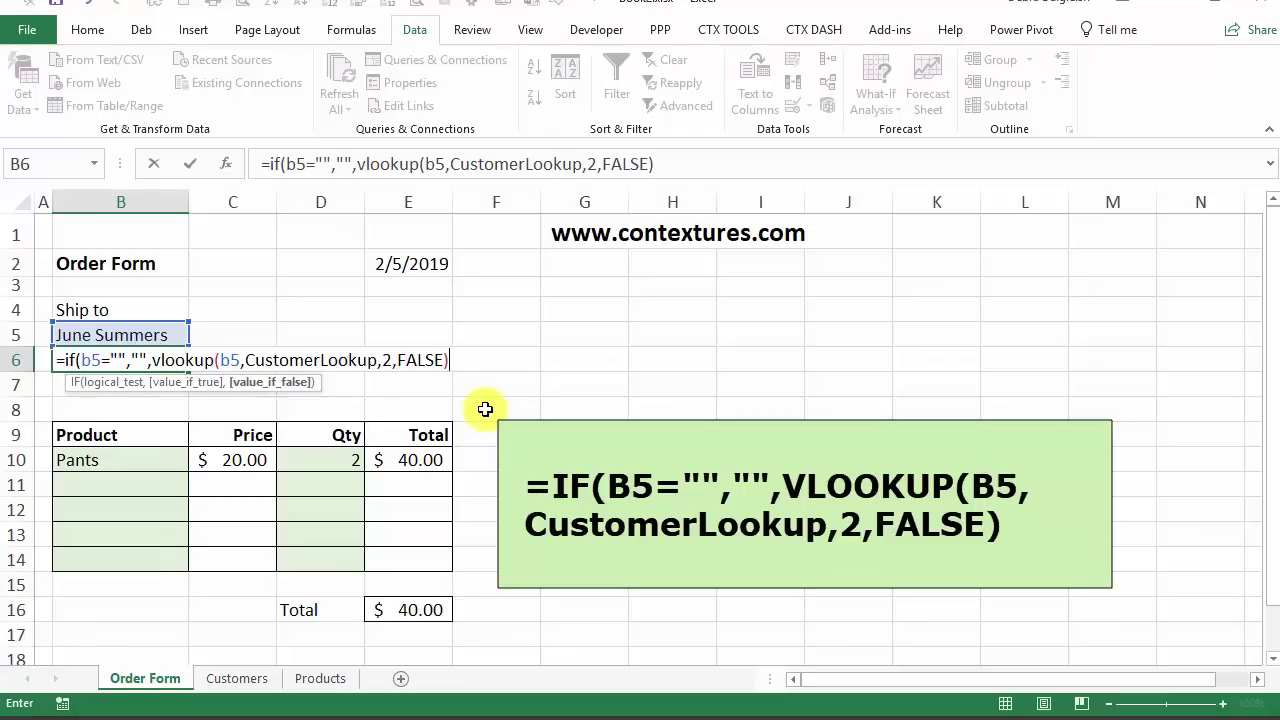
text())
key(Return)
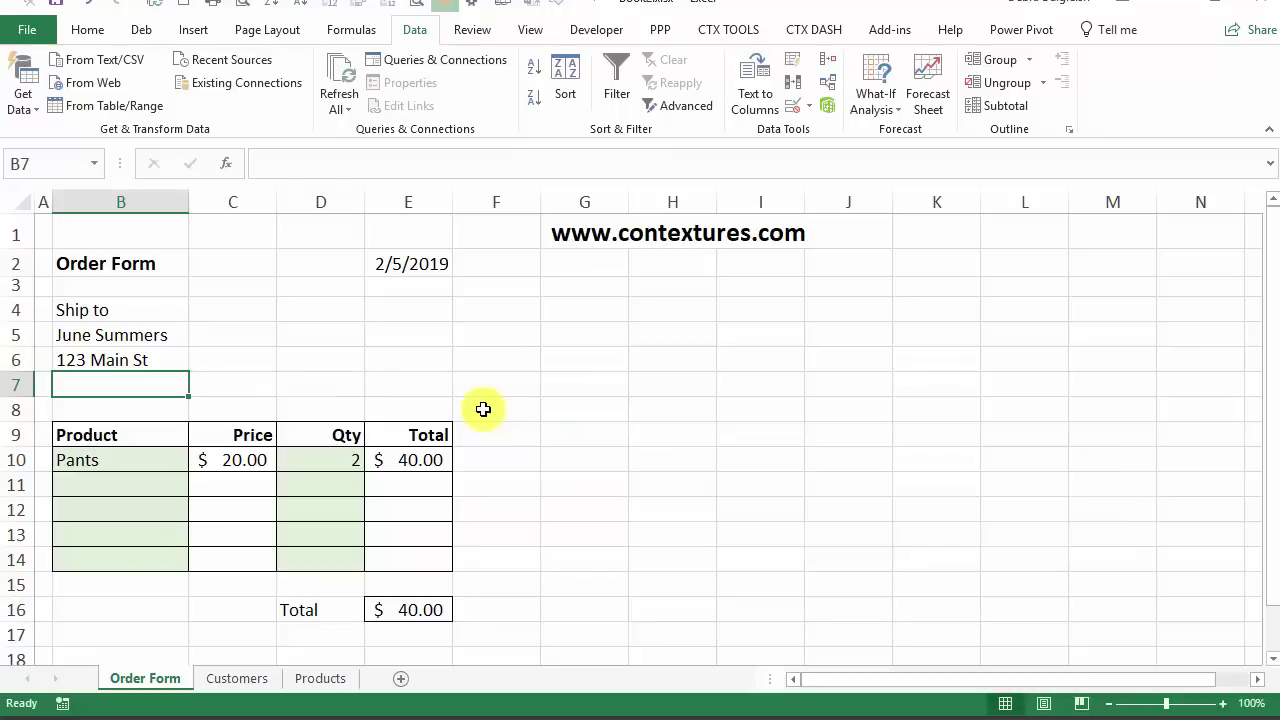
- Check the street lookup formula in B6, and choose the second customer in the B5 drop-down to test it
click(123, 360)
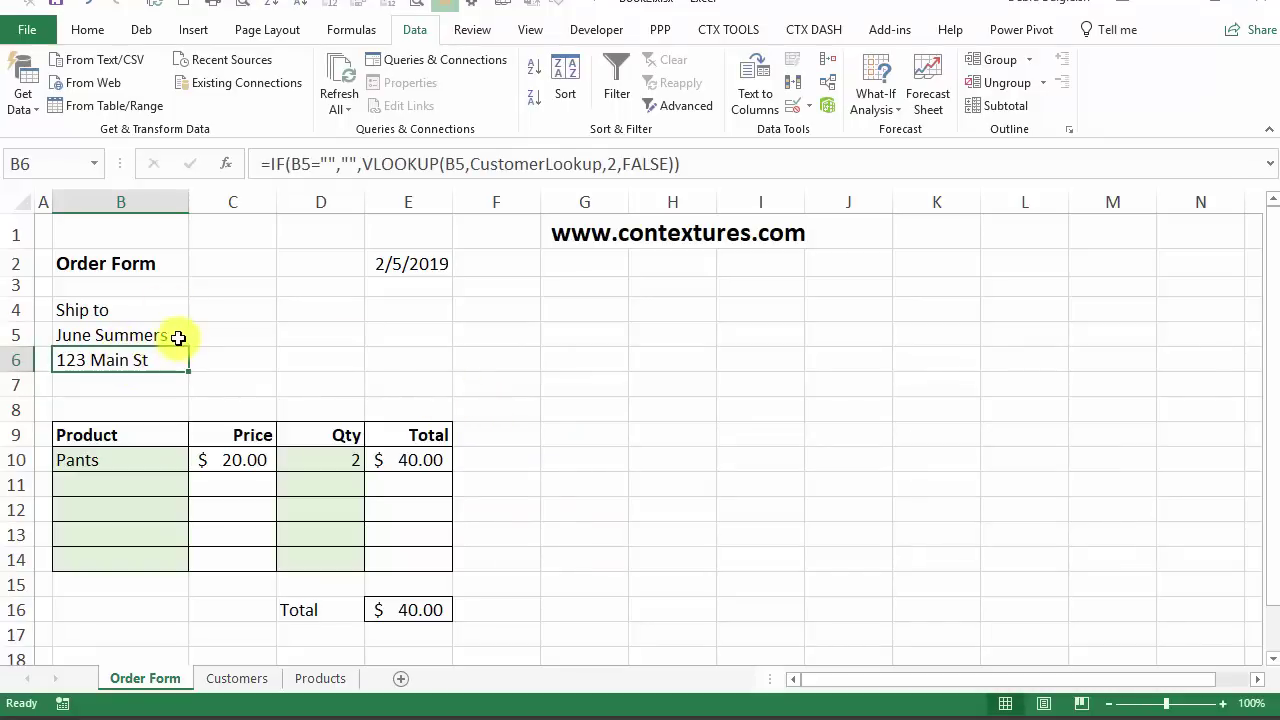
click(180, 335)
click(198, 334)
click(177, 367)
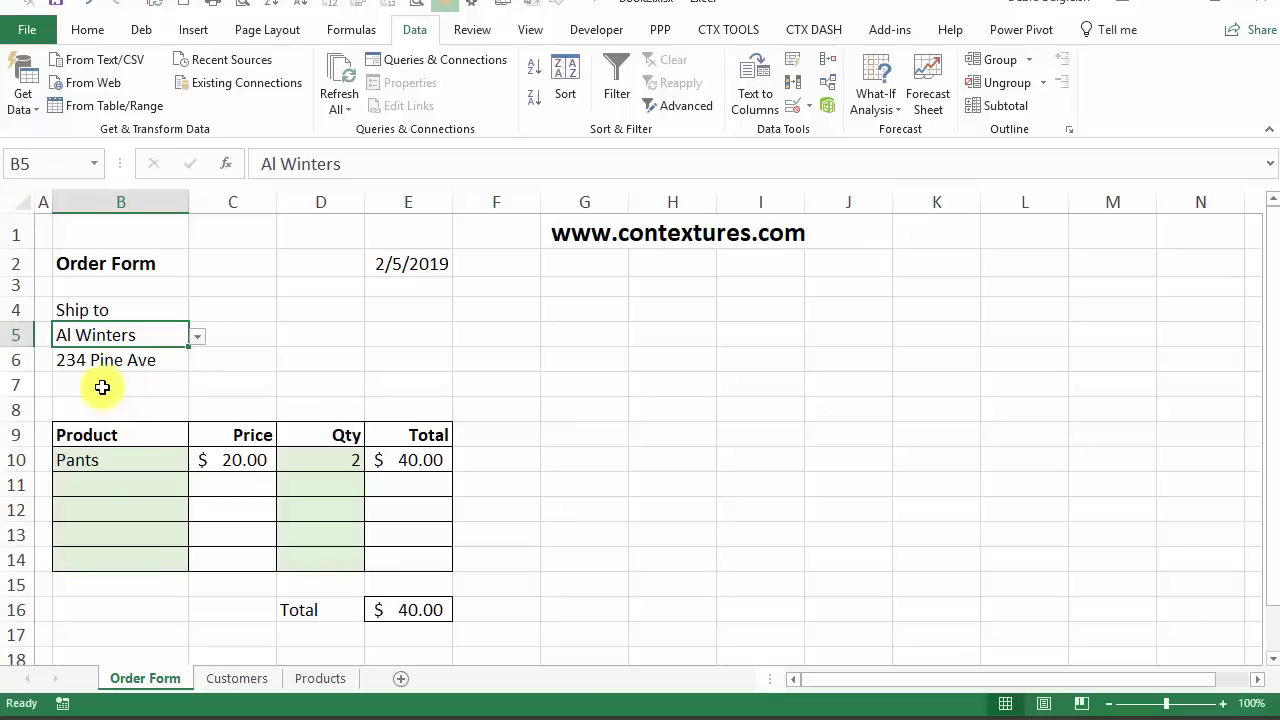
- Copy the B6 formula text into B7 and change its VLOOKUP column number to 3
click(102, 387)
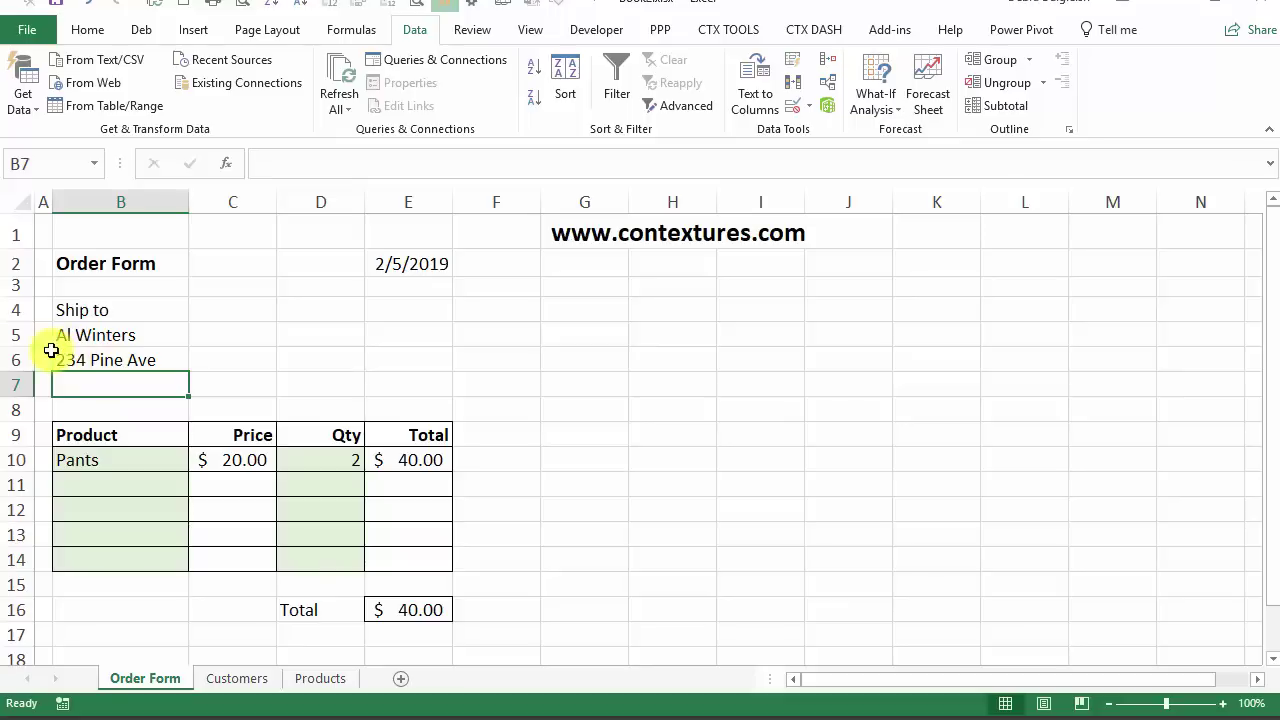
click(95, 361)
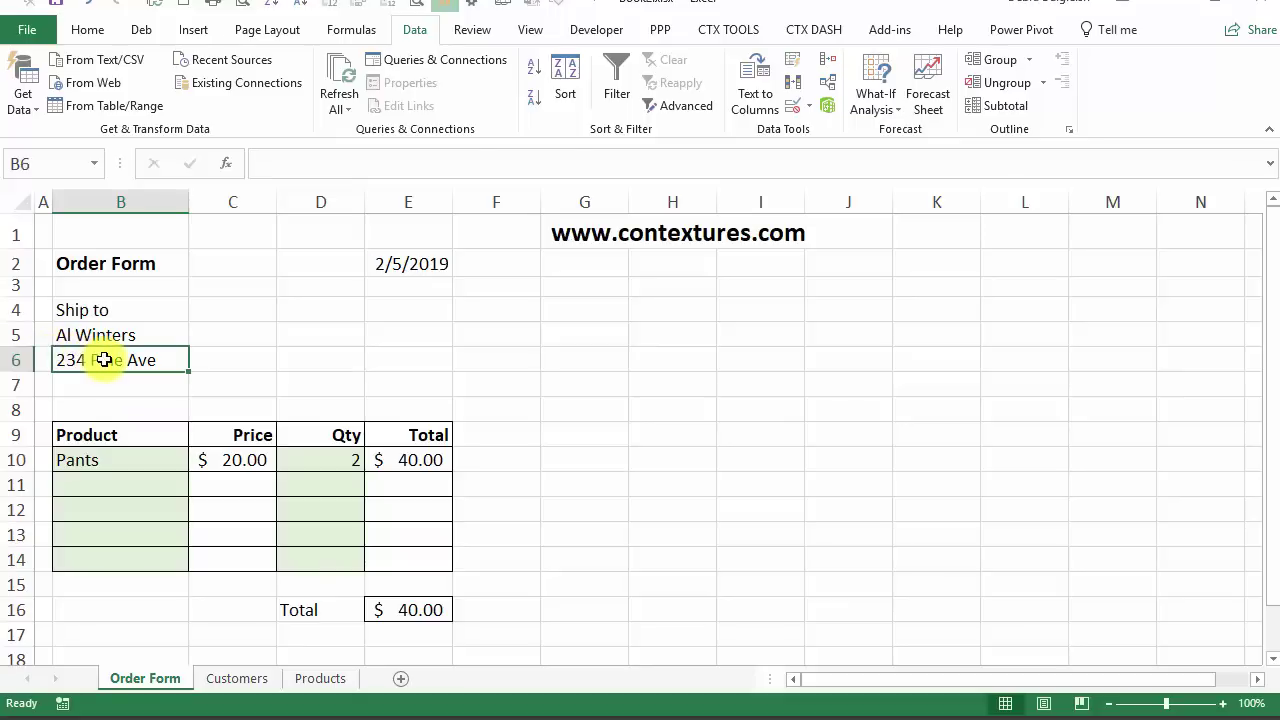
drag(706, 163, 206, 133)
key(ctrl+c)
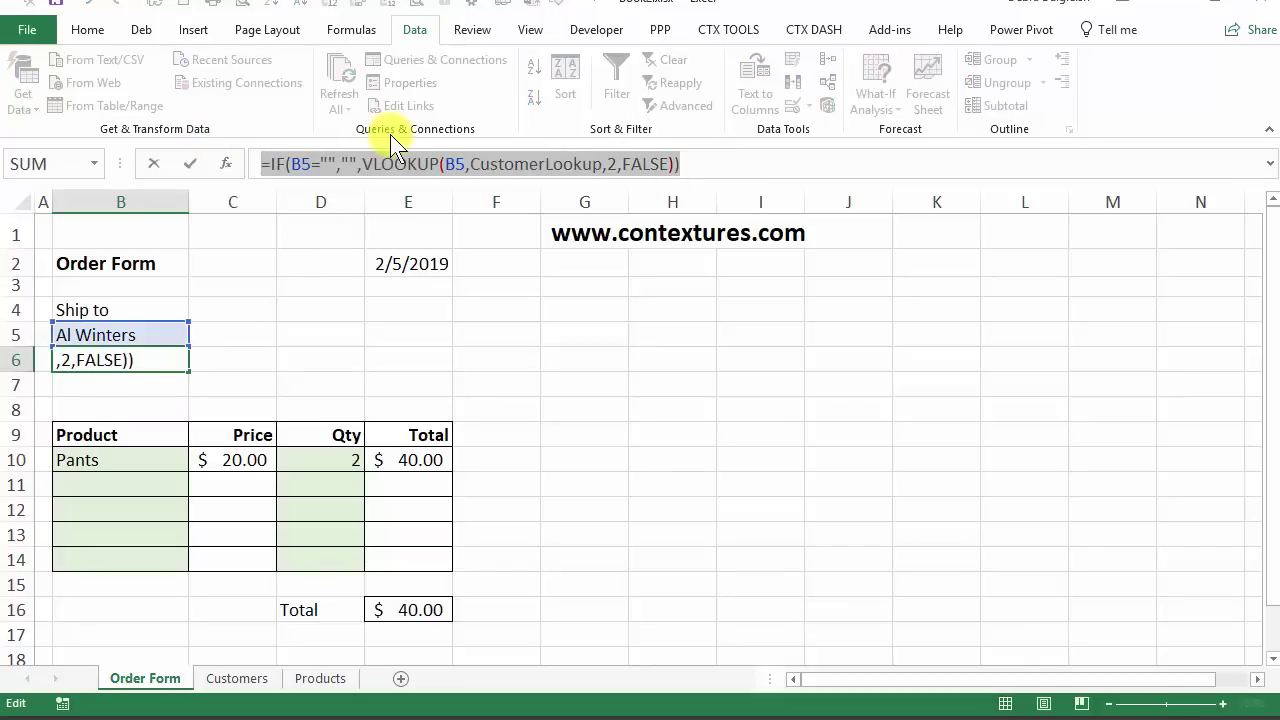
key(Return)
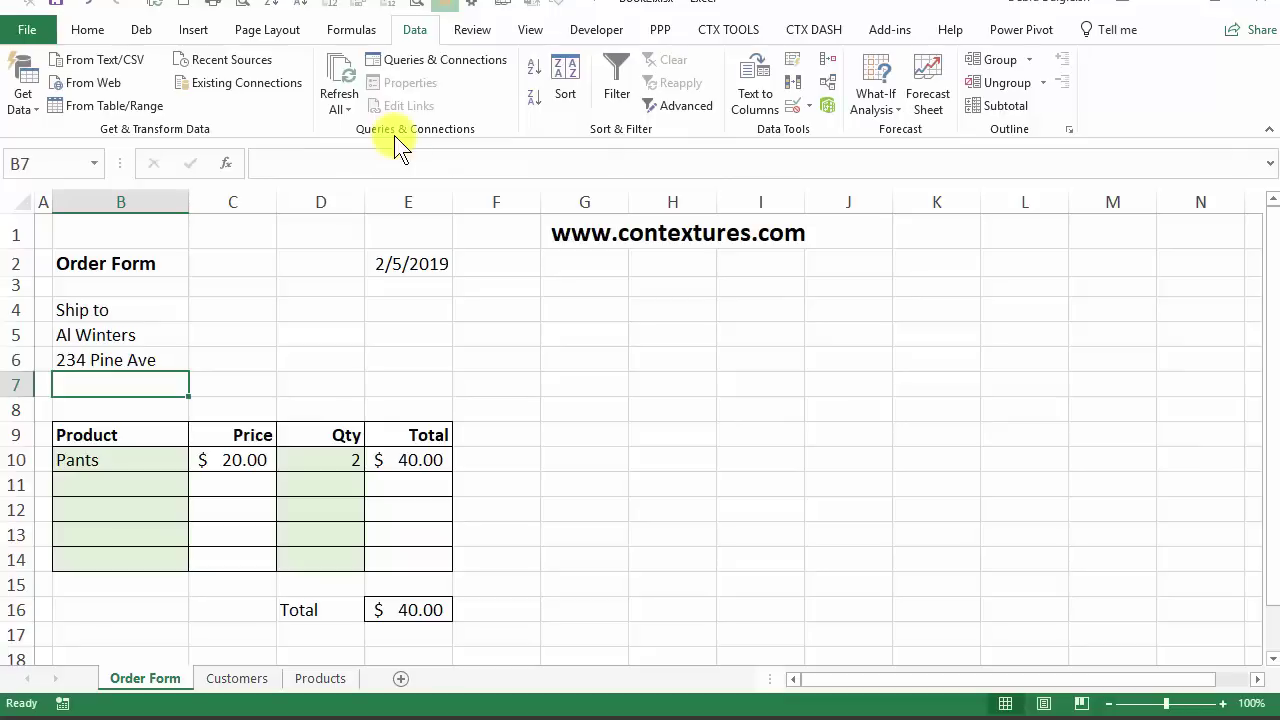
click(298, 160)
key(ctrl+v)
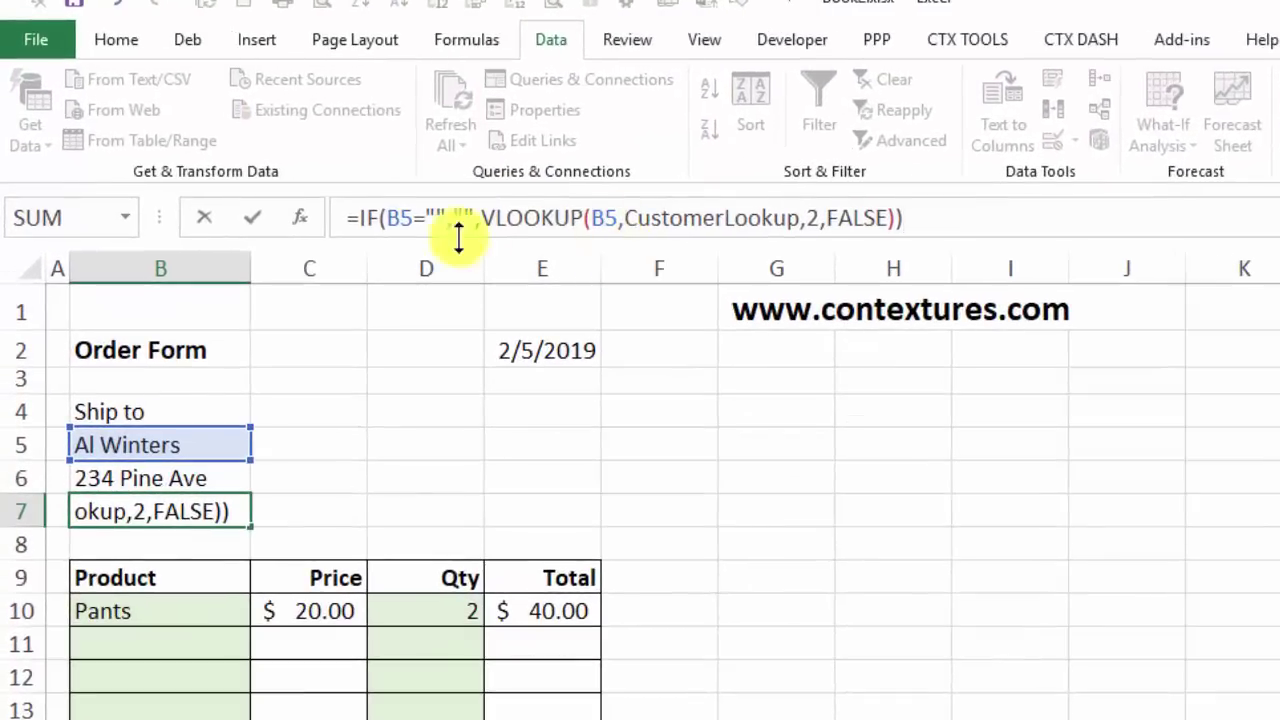
double_click(814, 217)
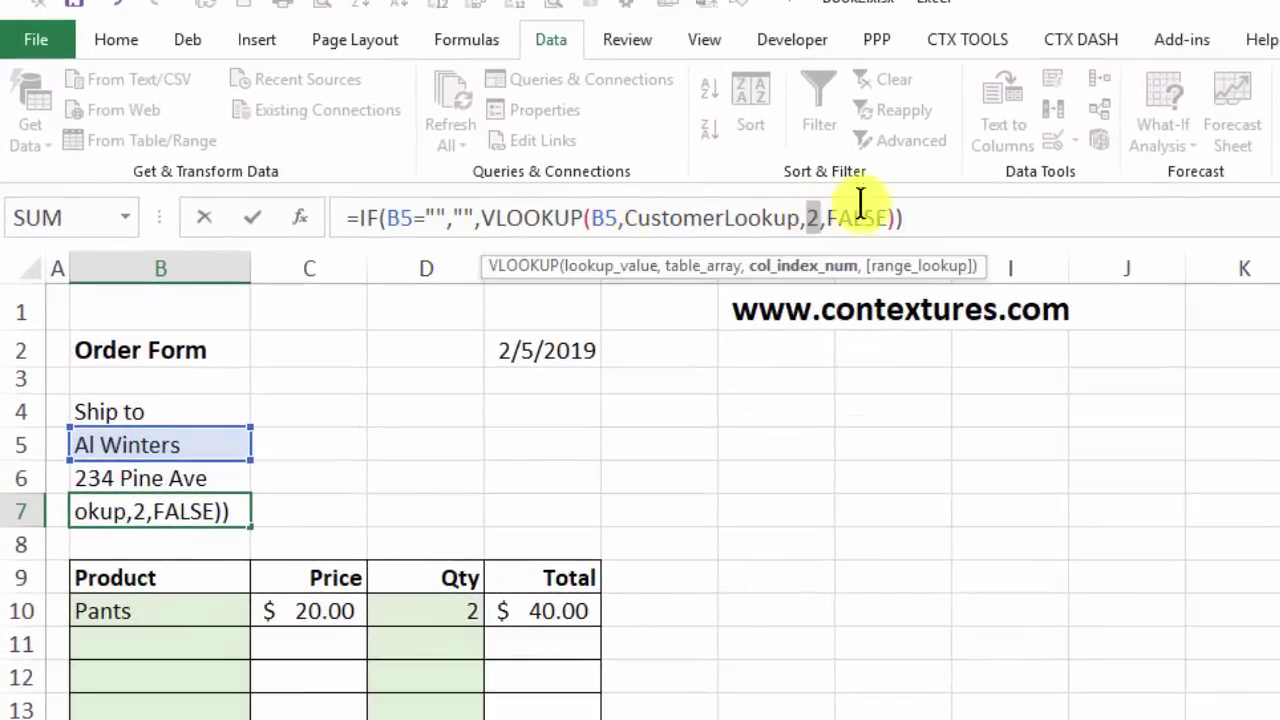
key(Return)
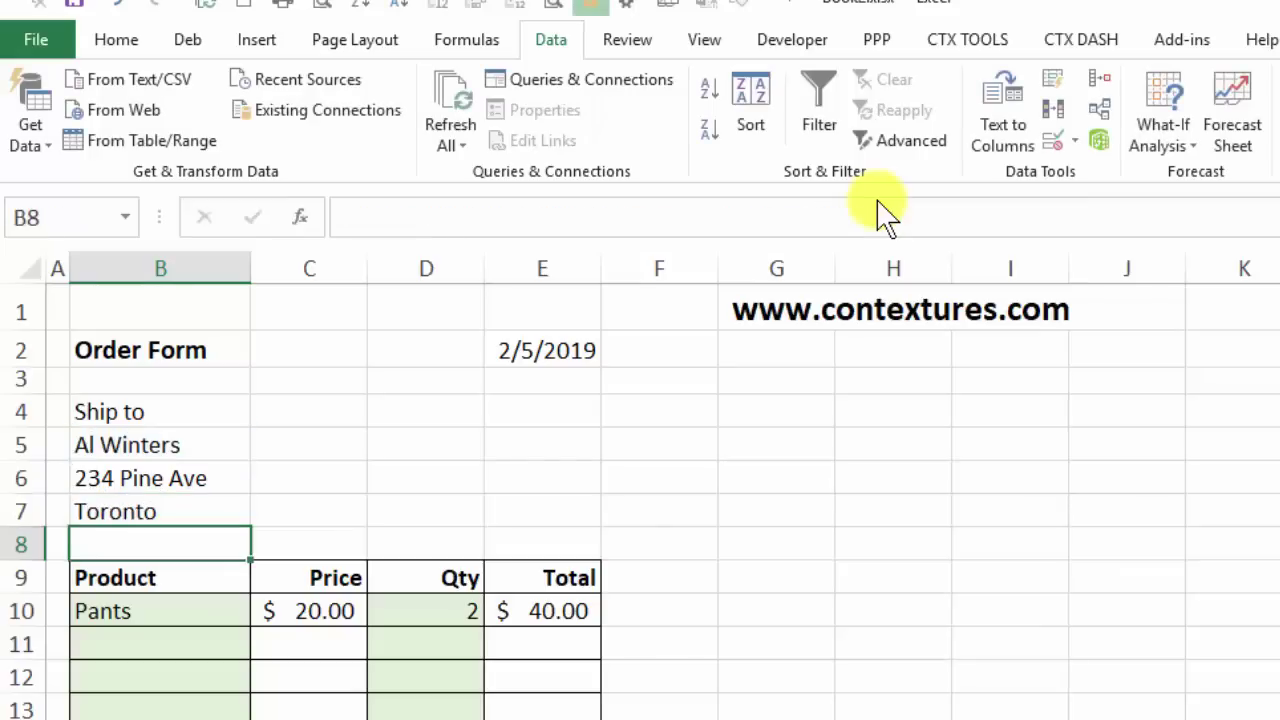
- Append & ", " after the VLOOKUP in B7, enlarge the formula bar, and add a line break before the closing bracket
click(160, 511)
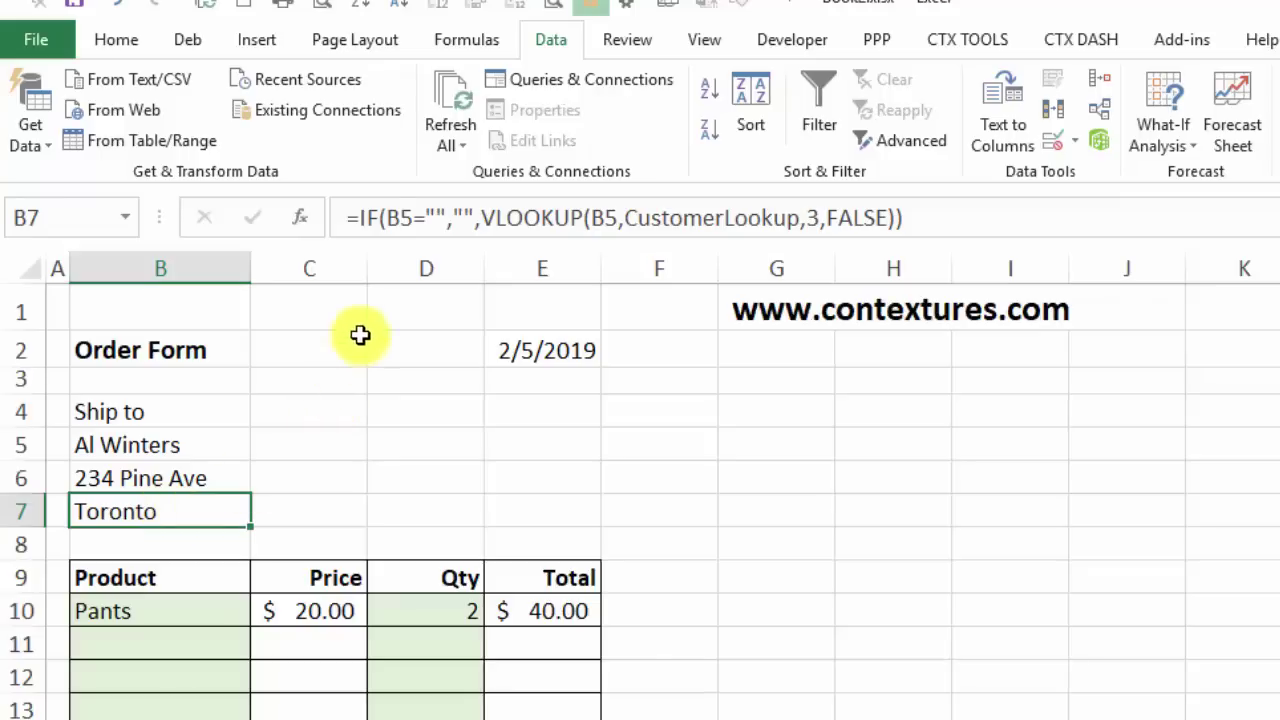
drag(484, 217, 897, 214)
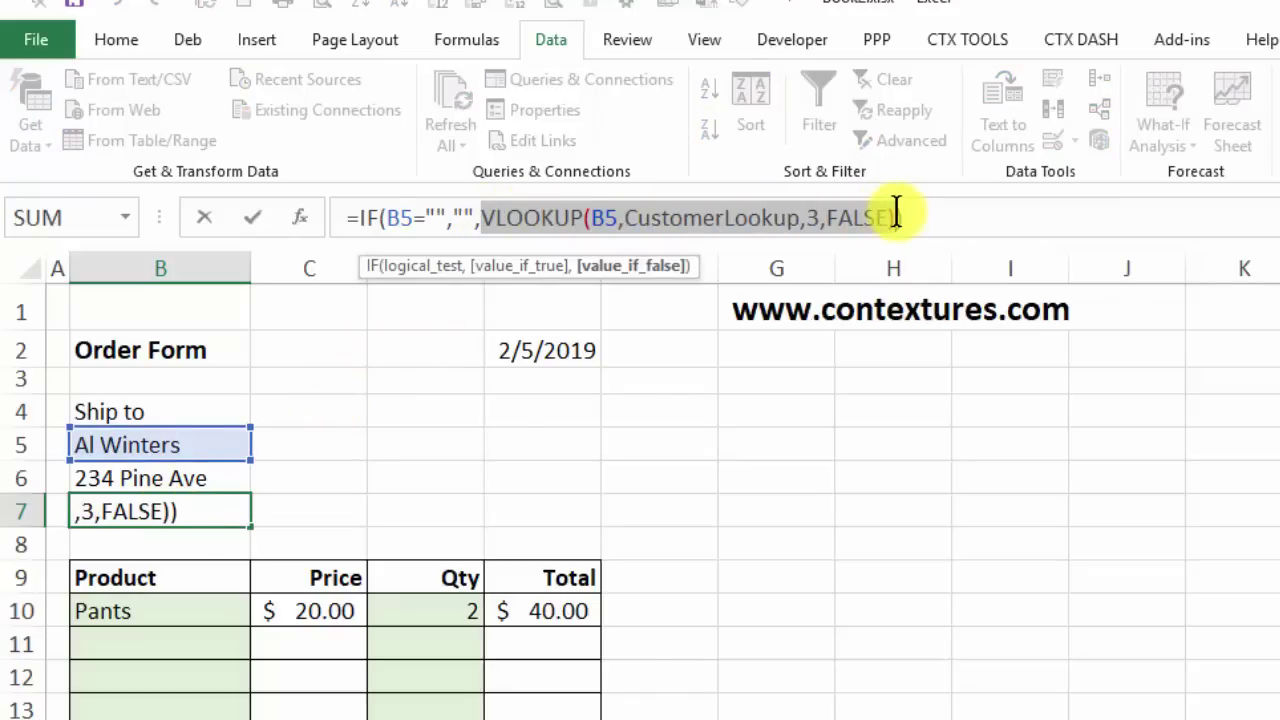
click(893, 217)
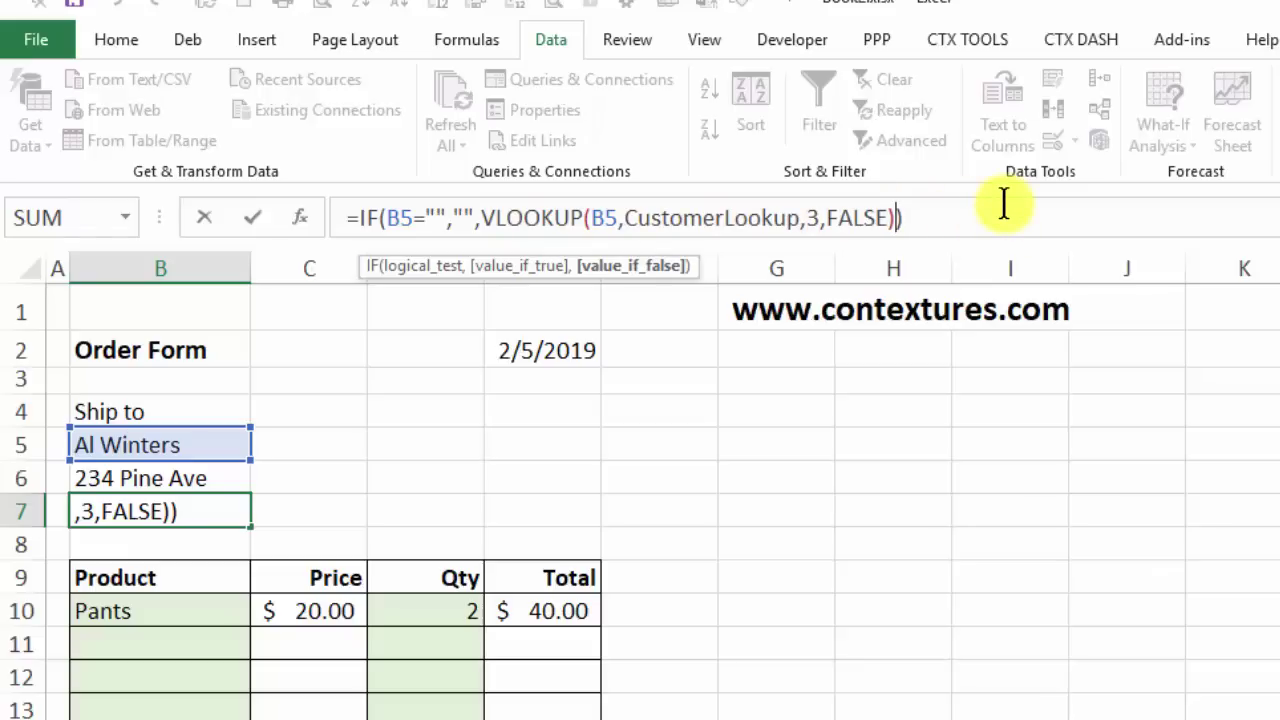
text(&)
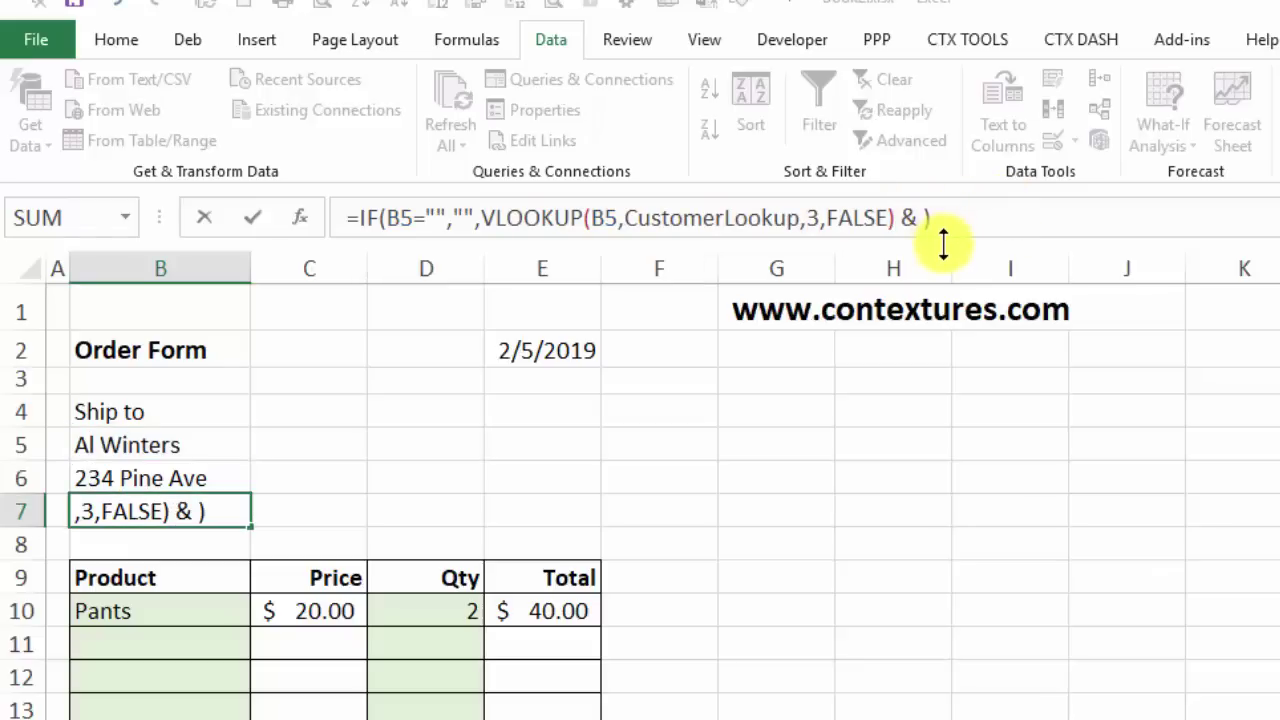
drag(967, 250, 969, 352)
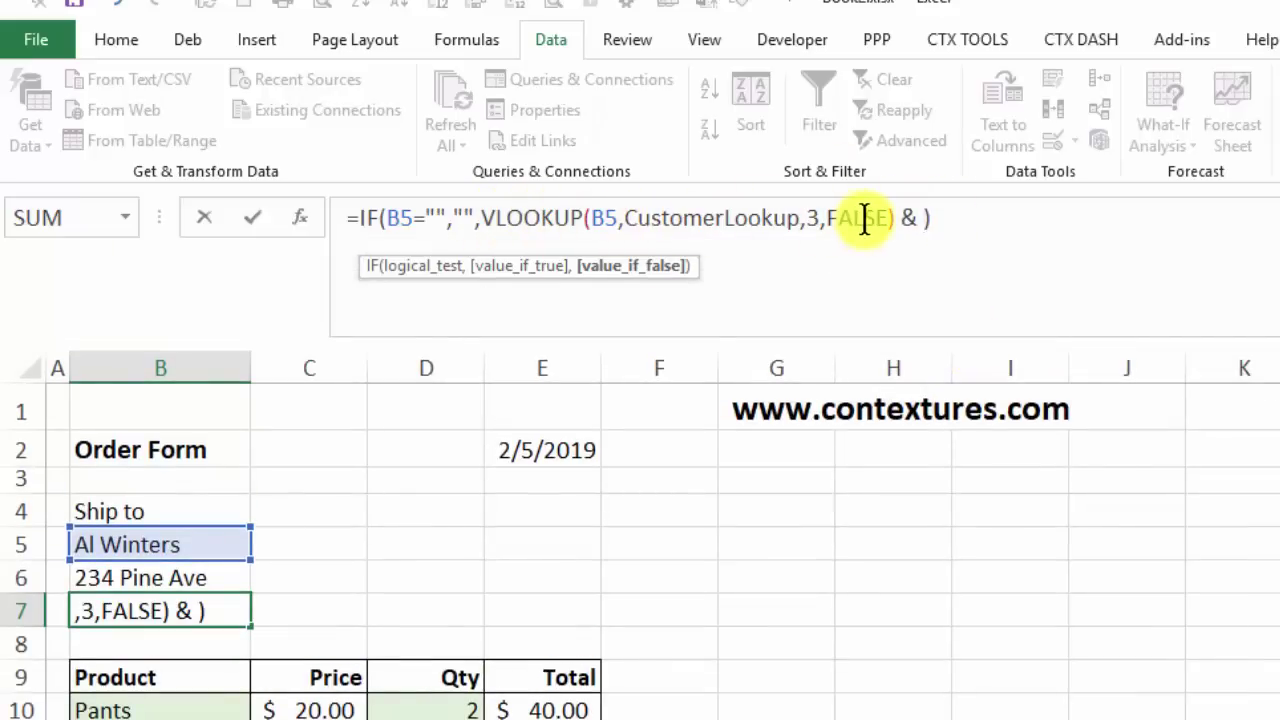
click(920, 218)
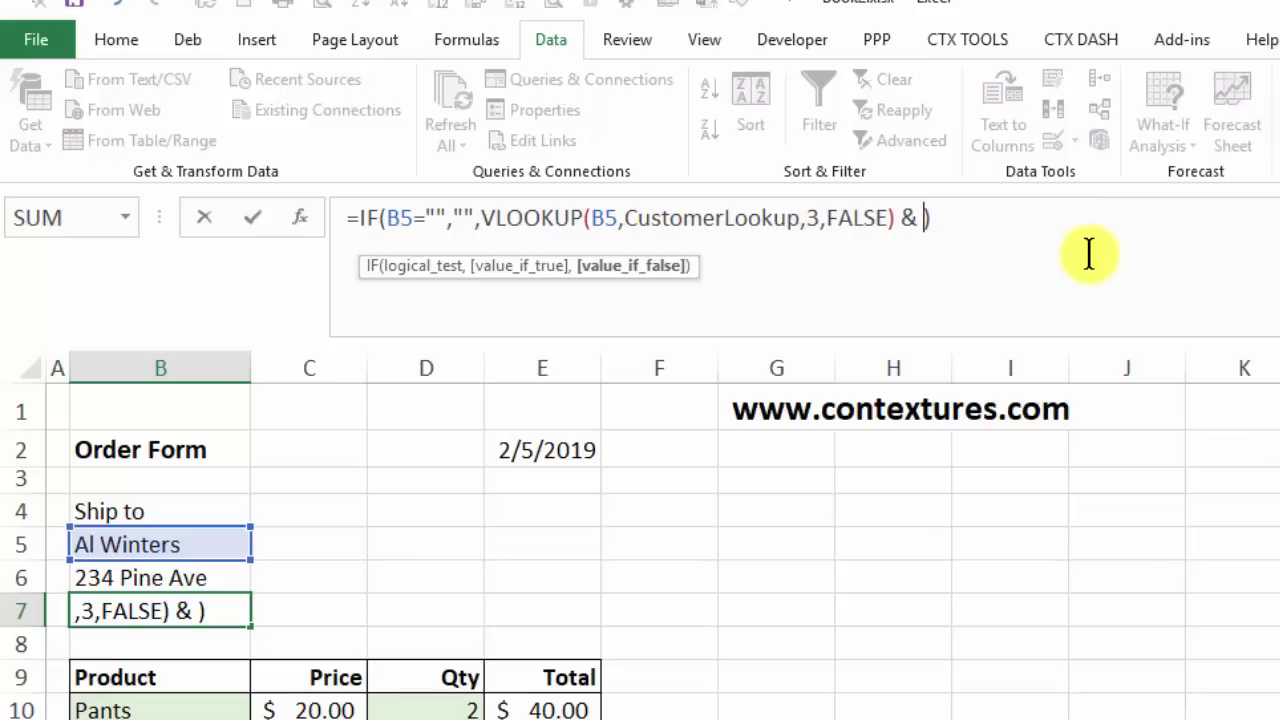
text(", ")
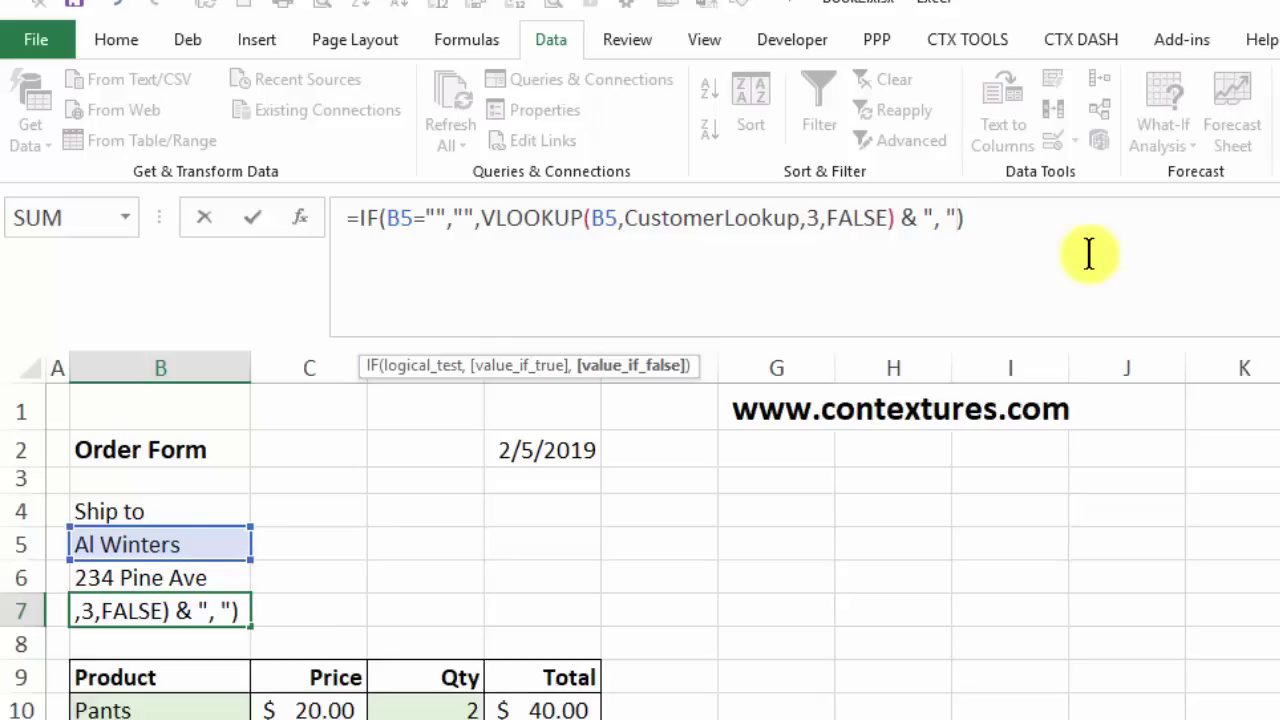
key(alt+Return)
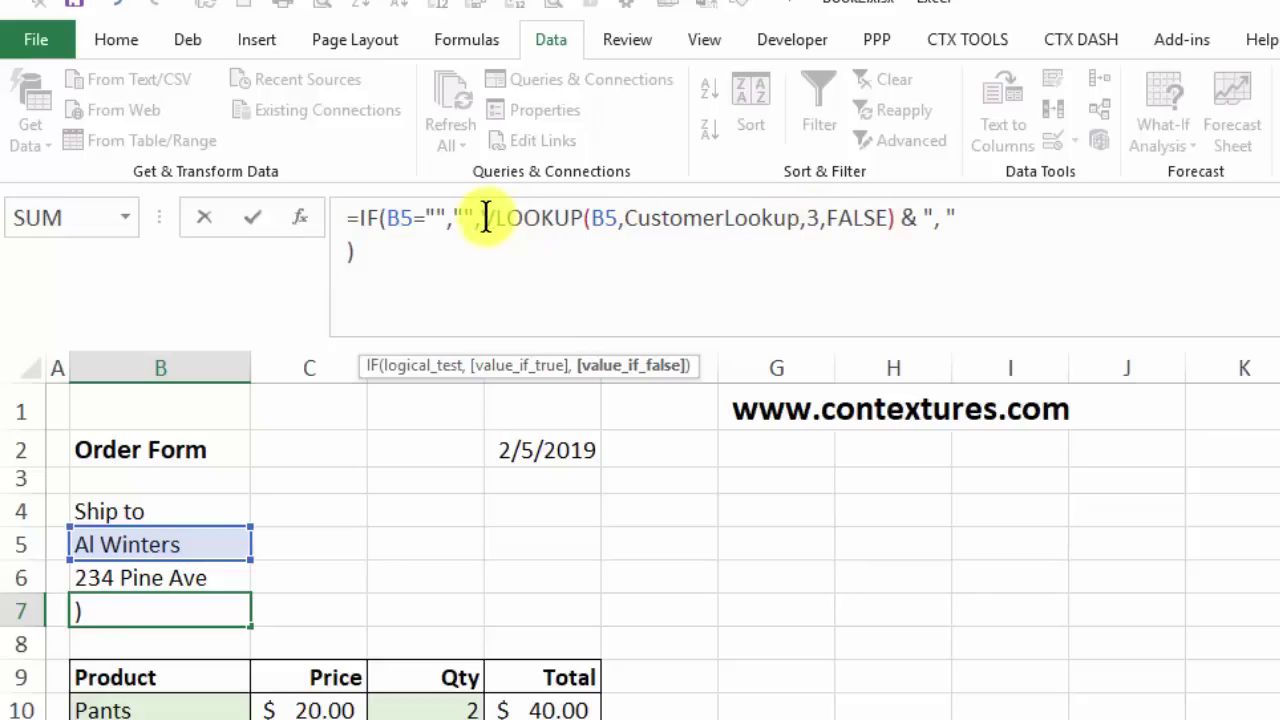
- Duplicate the VLOOKUP and its separator on the second line of the B7 formula, with column number 4
drag(481, 220, 985, 218)
key(ctrl+c)
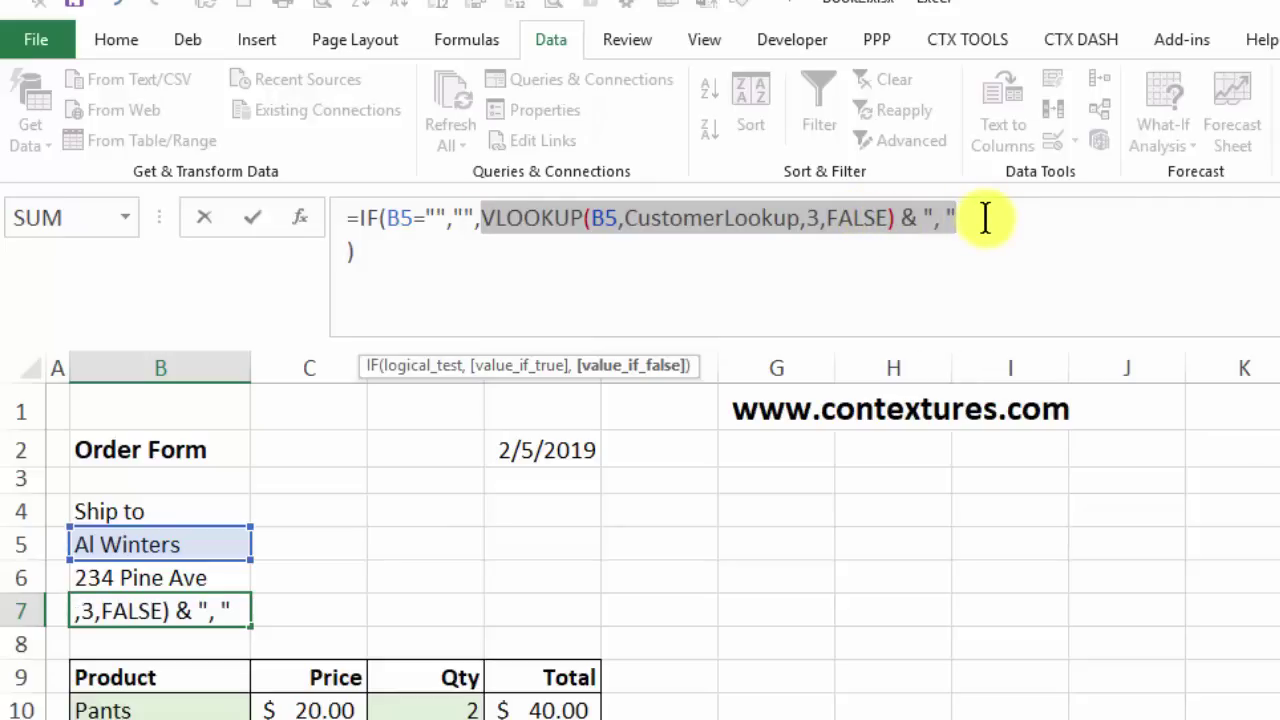
click(342, 251)
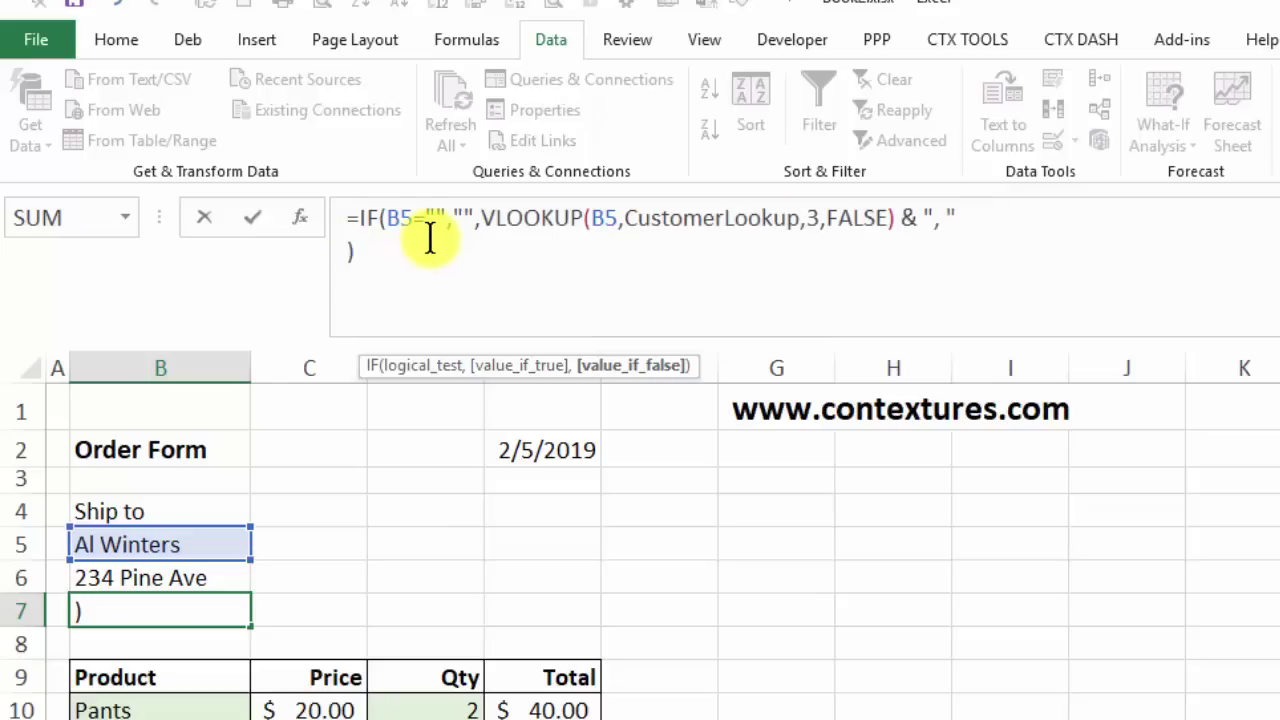
key(ctrl+v)
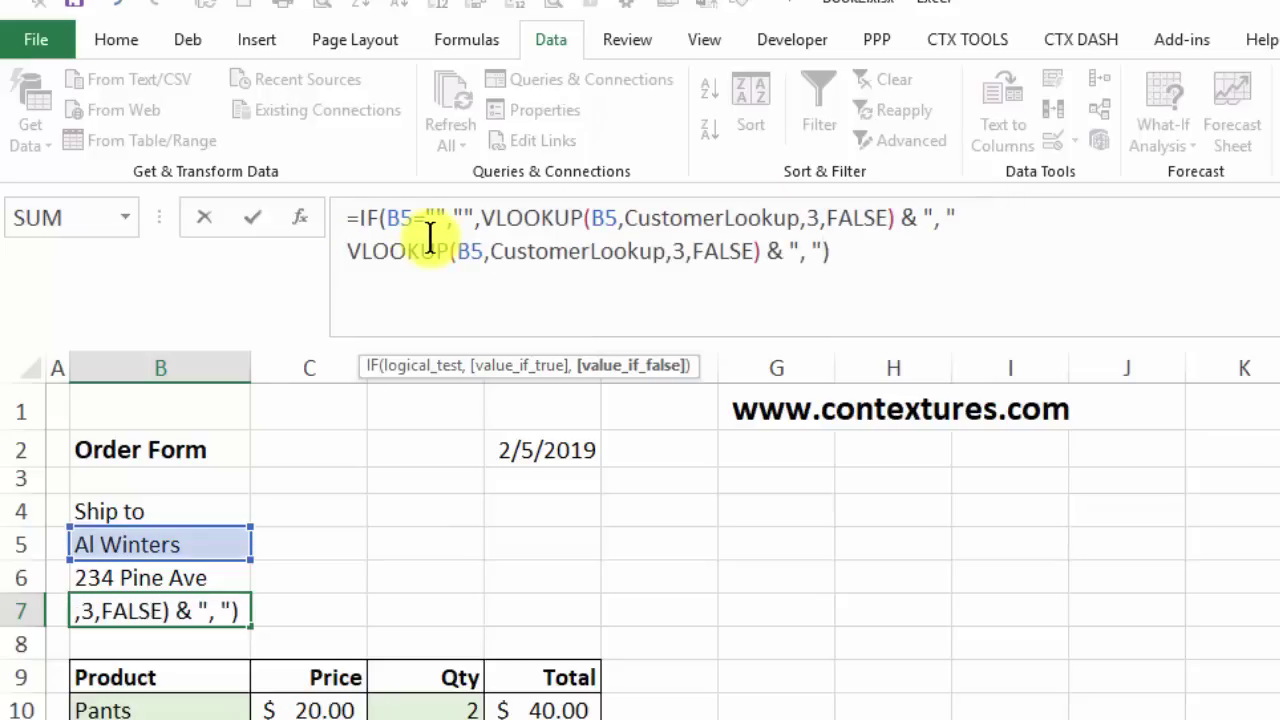
click(684, 249)
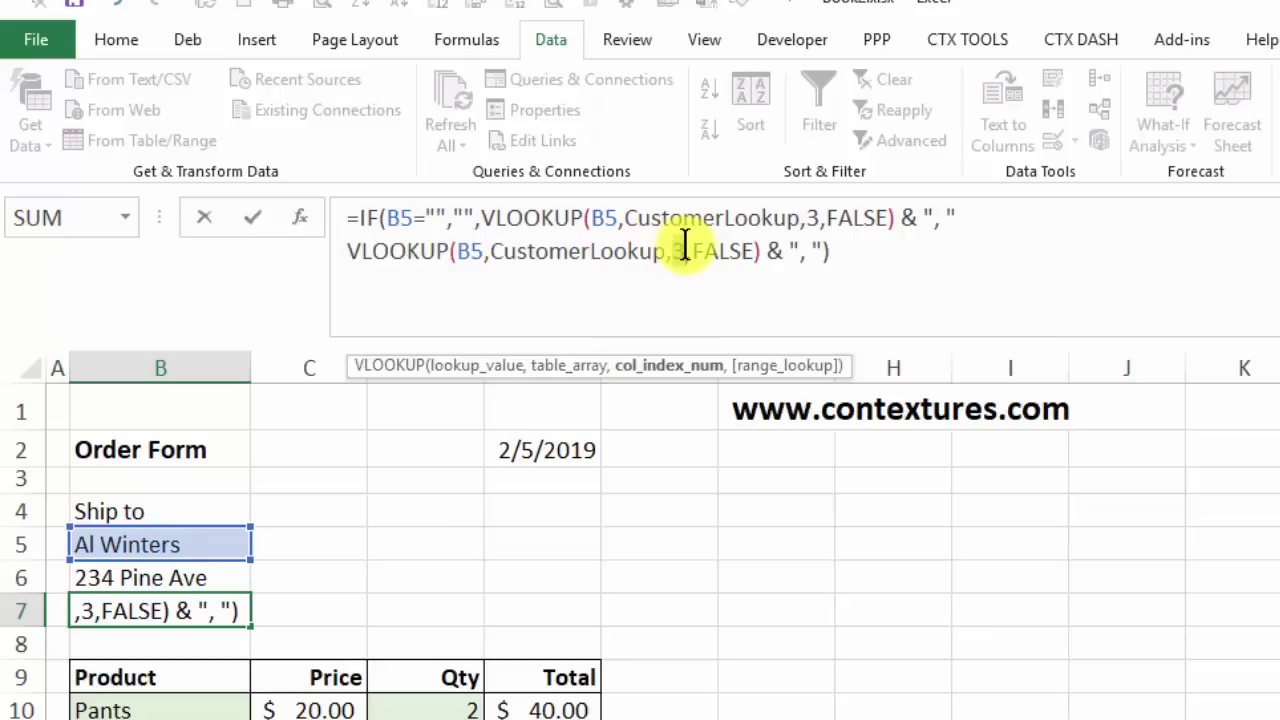
text(4)
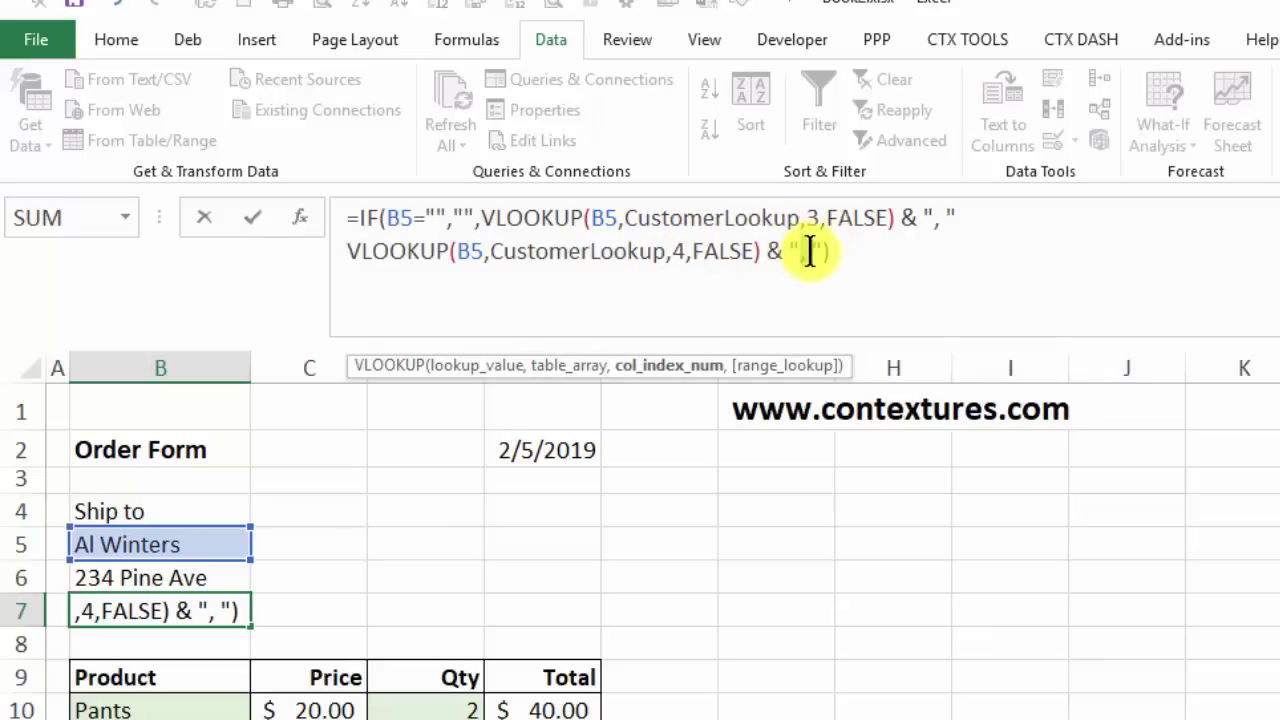
- Reduce the second lookup's separator in B7 to a single space and put & in front of that VLOOKUP
click(810, 252)
key(BackSpace)
key(Home)
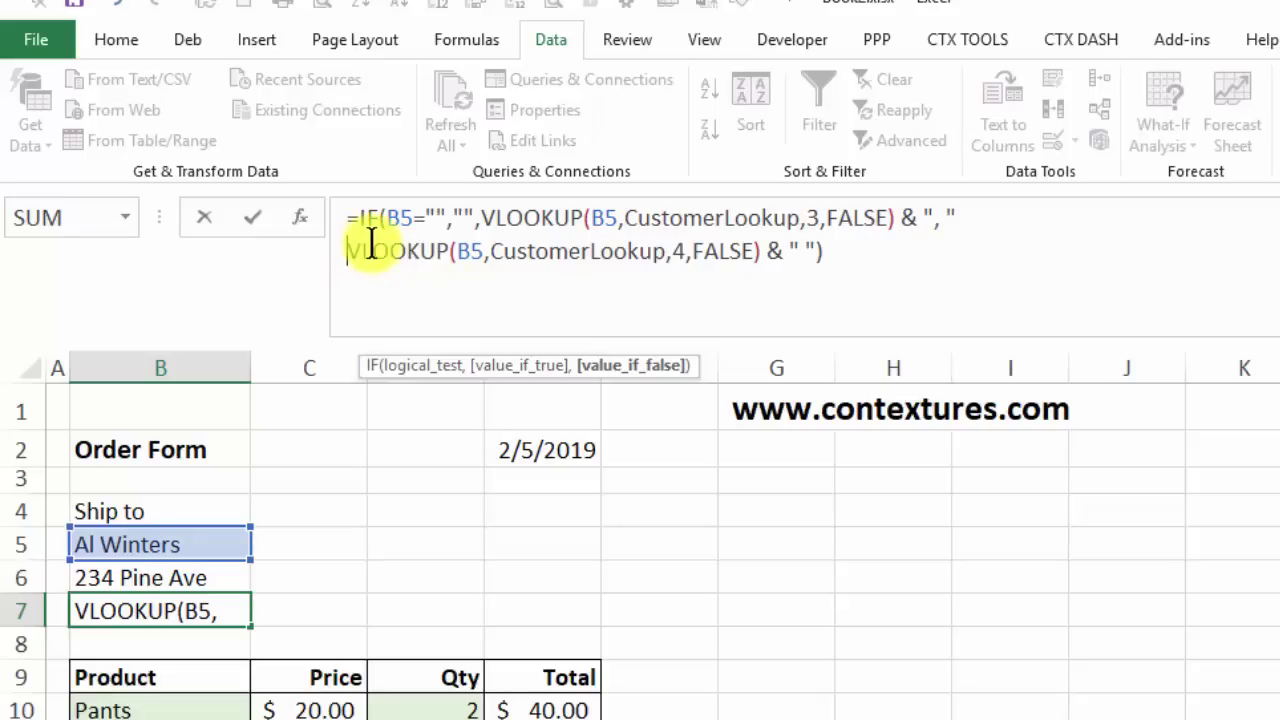
text(&)
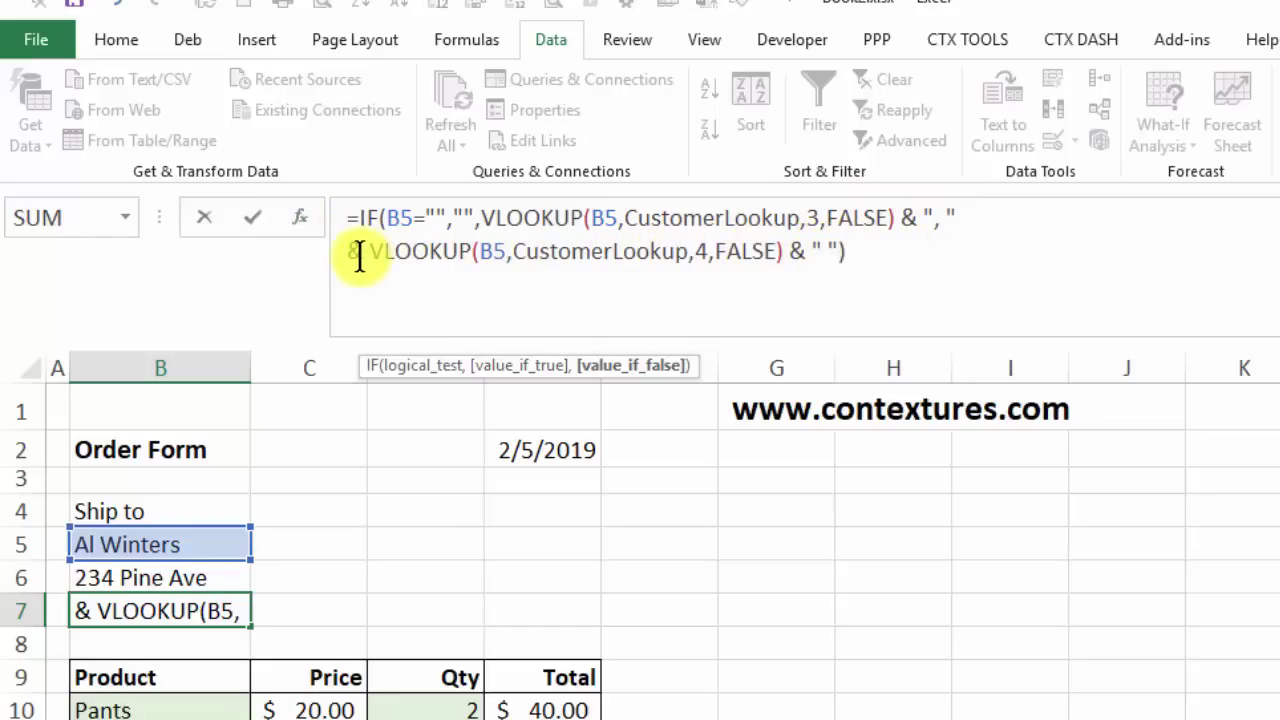
- Copy the second & VLOOKUP onto a third line of the B7 formula, set its column number to 5, and enter the formula
drag(358, 251, 780, 251)
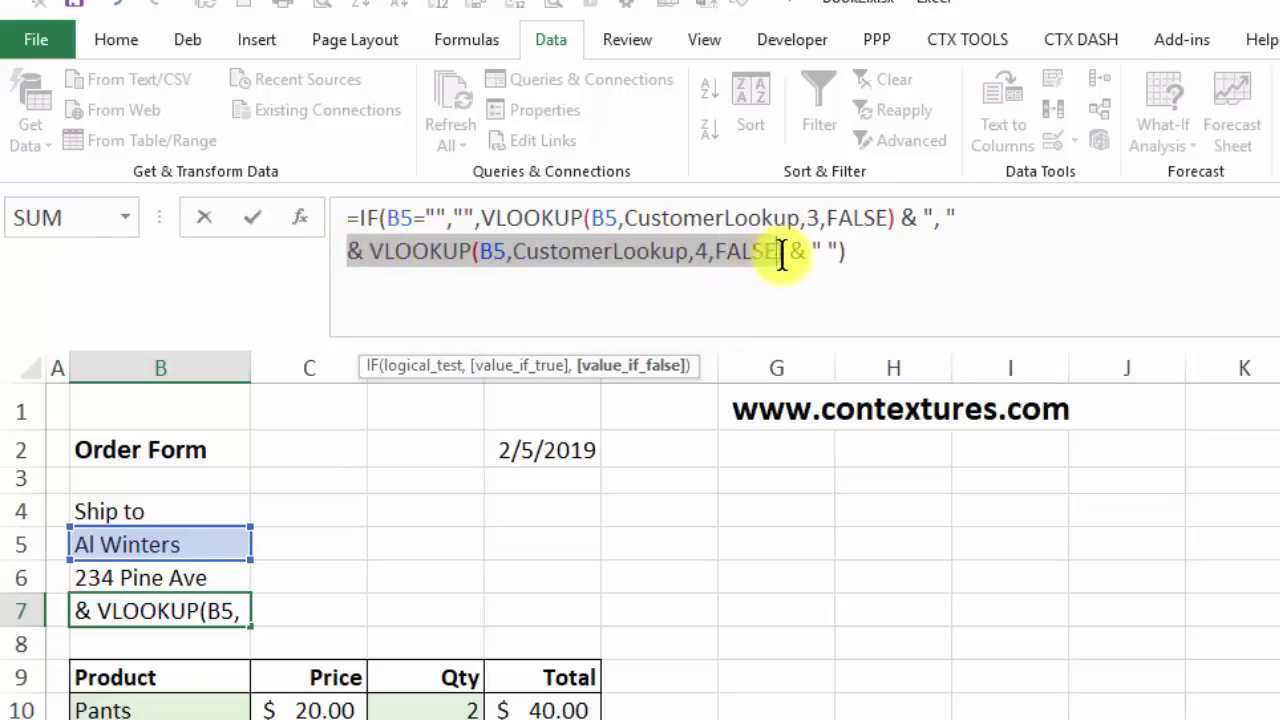
click(875, 252)
key(BackSpace)
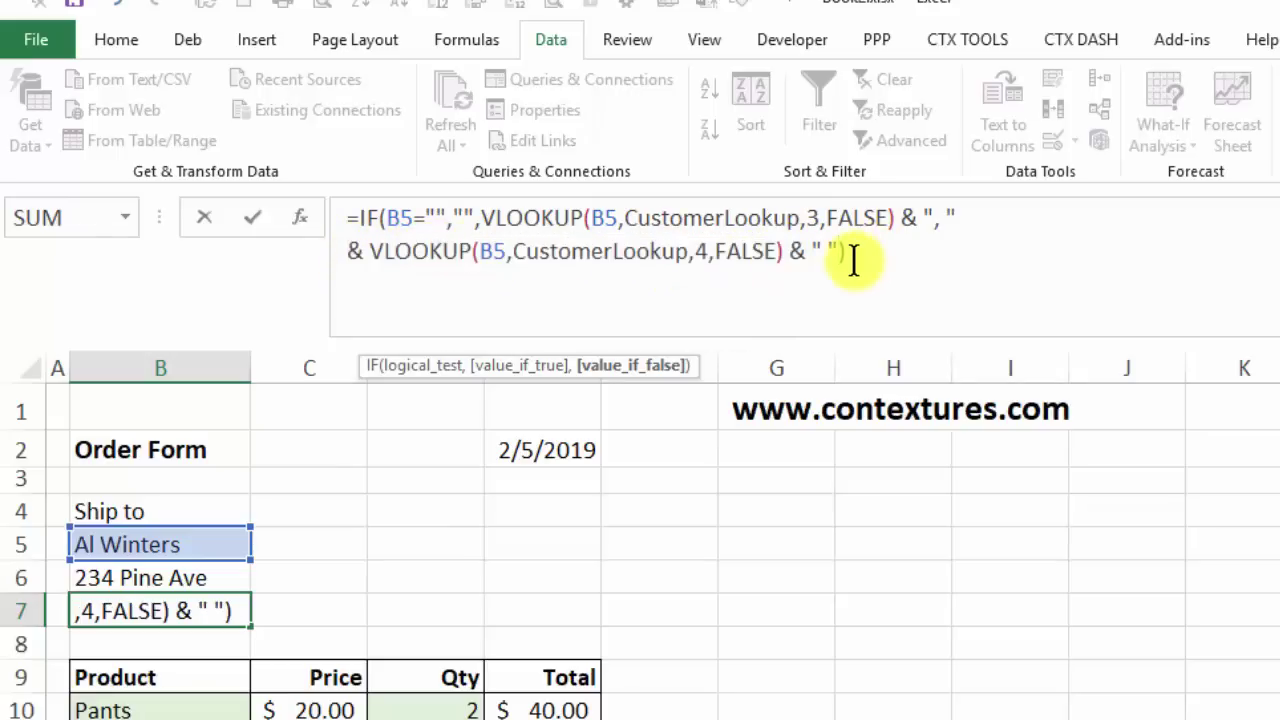
key(alt+Return)
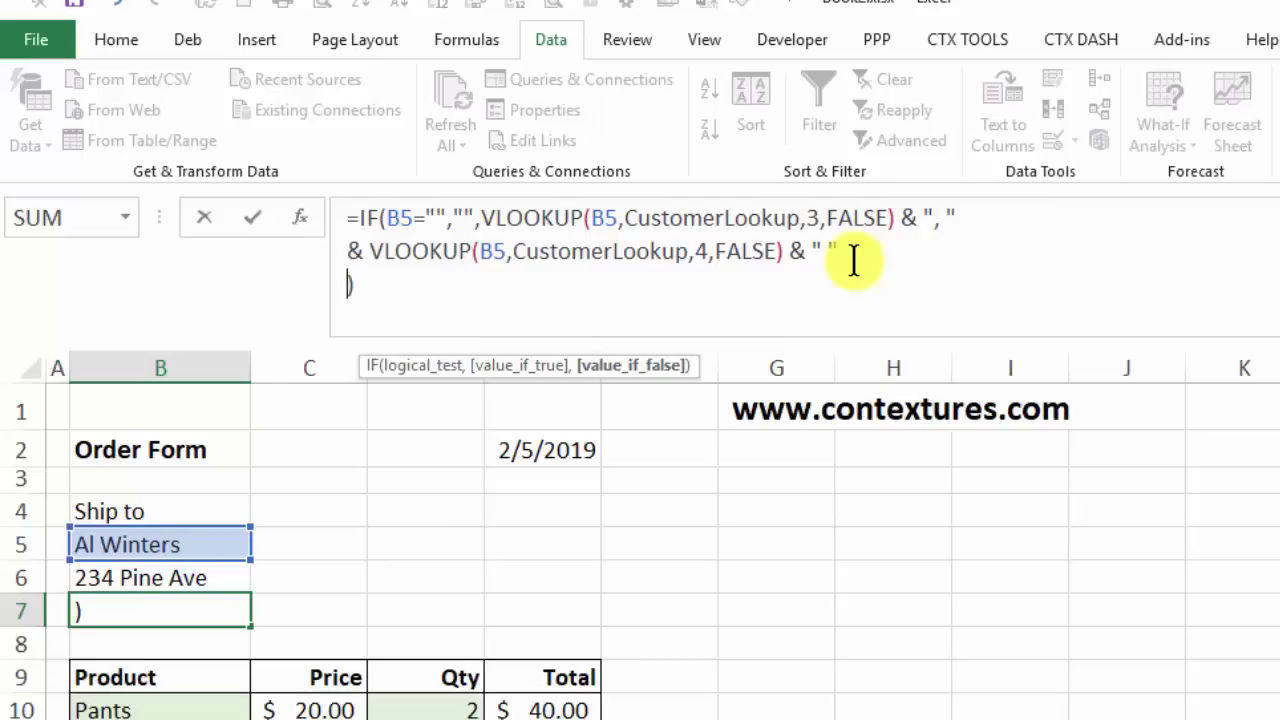
text(& VLOOKUP(B5,CustomerLookup,4,FALSE))
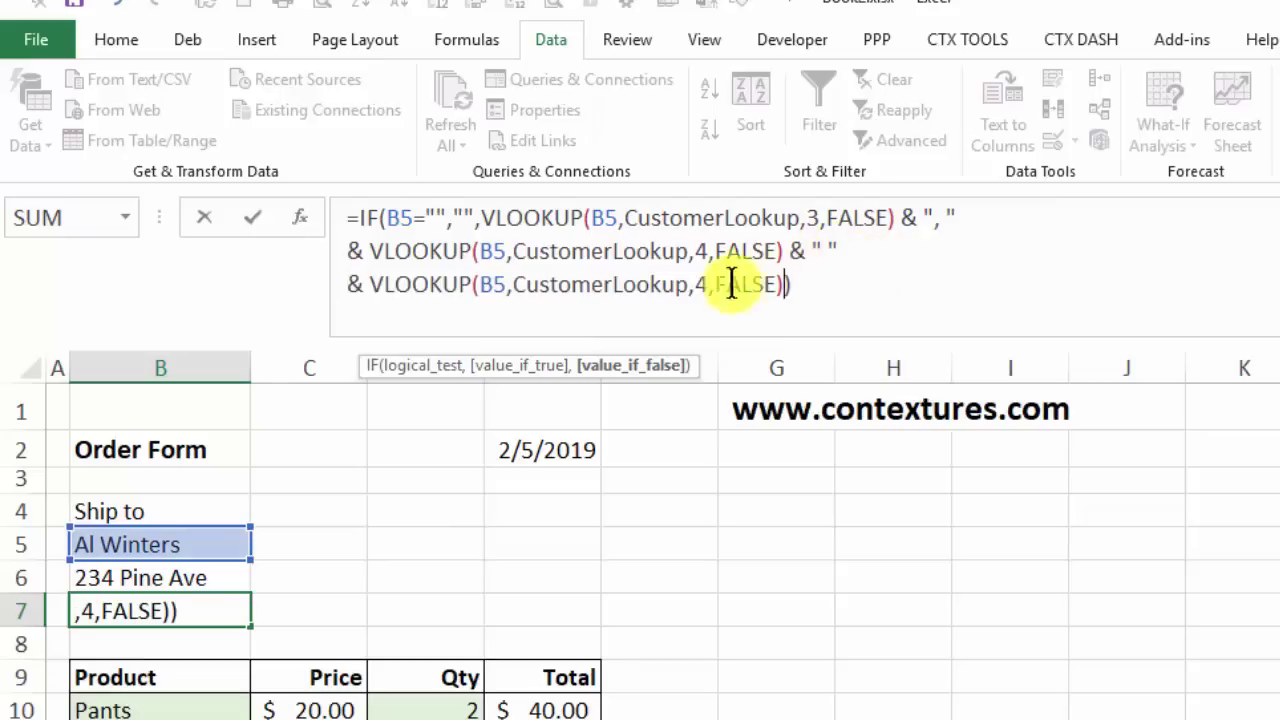
double_click(701, 285)
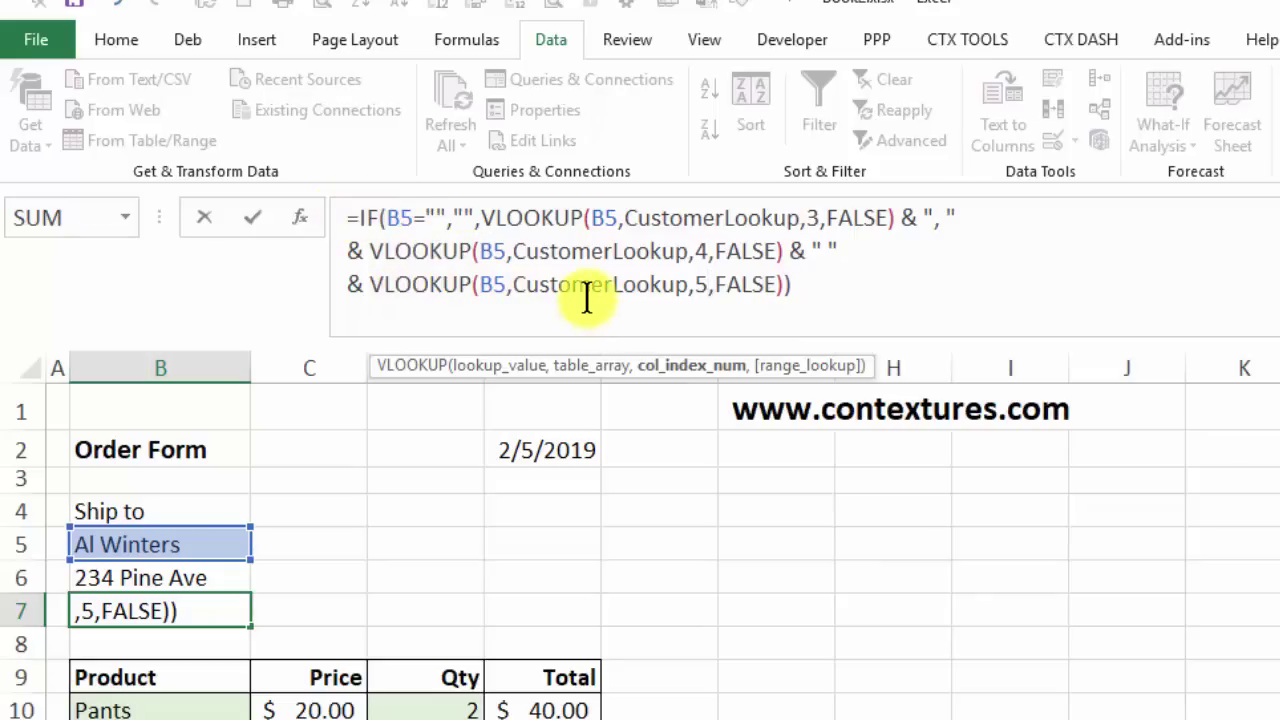
key(Return)
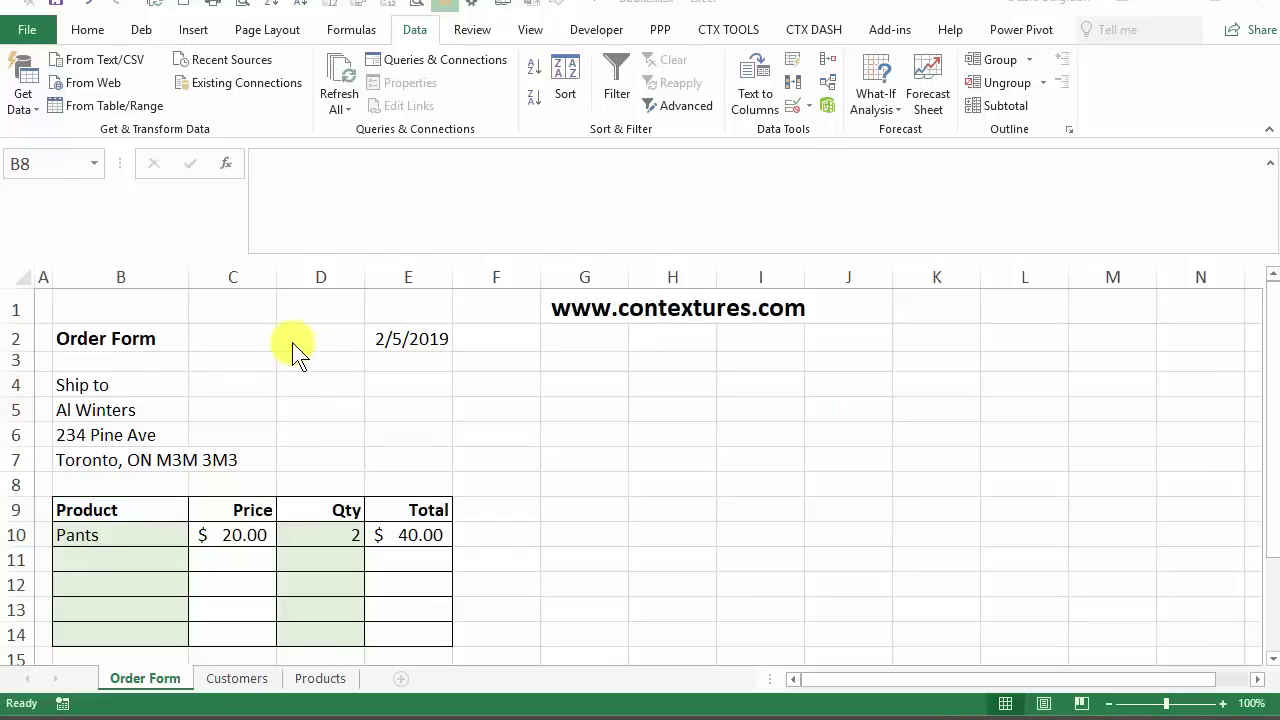
- Shrink the formula bar to a single line and apply an outside border around the address block B5:E7
click(354, 257)
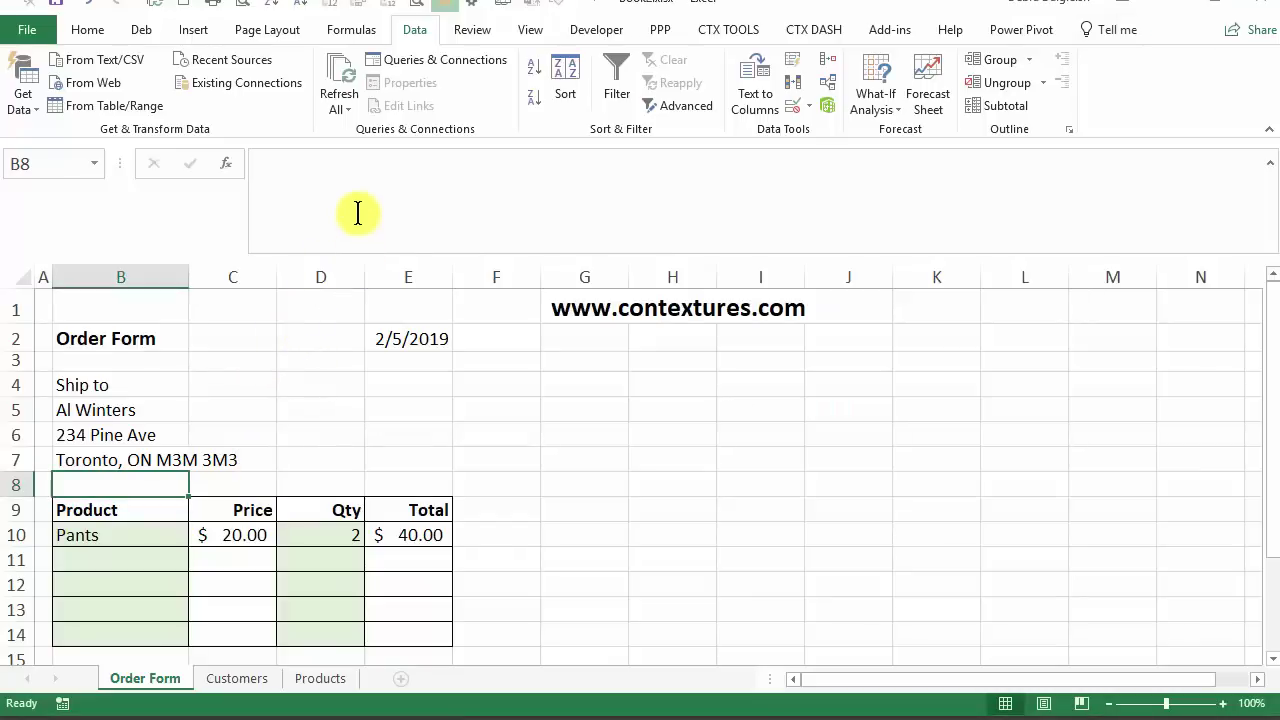
drag(354, 254, 366, 167)
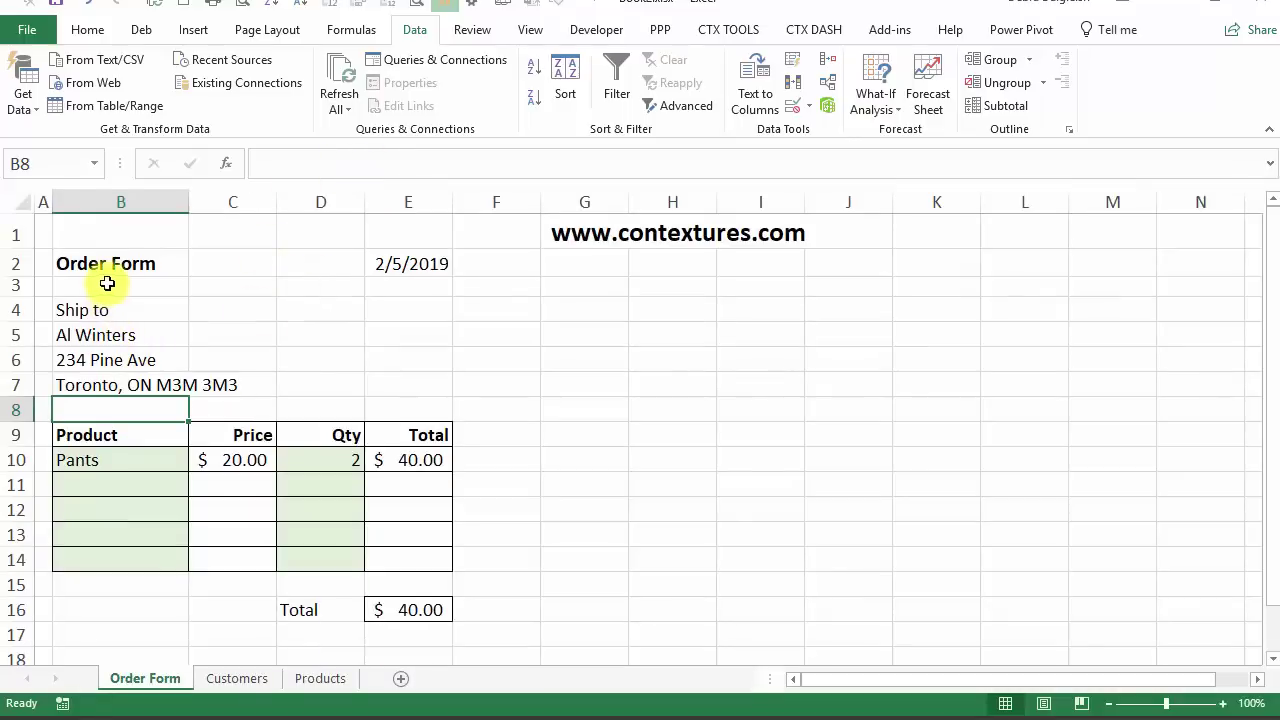
drag(74, 333, 397, 374)
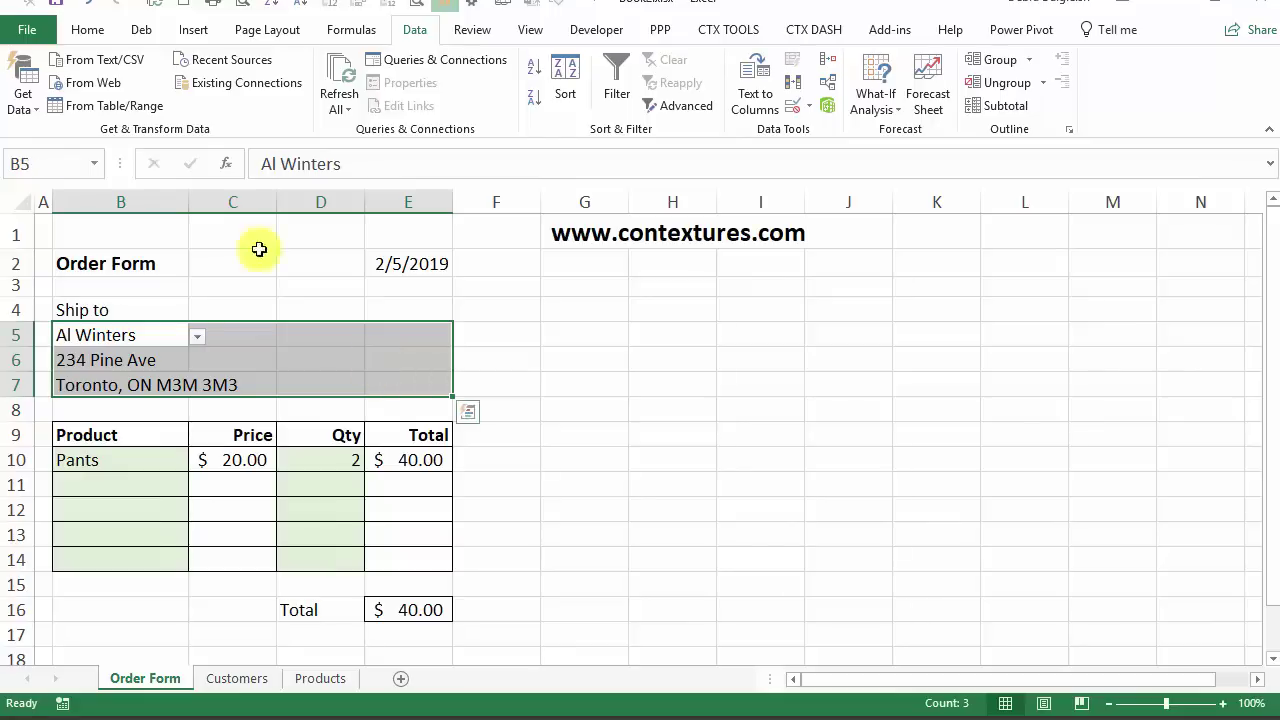
click(90, 30)
click(201, 98)
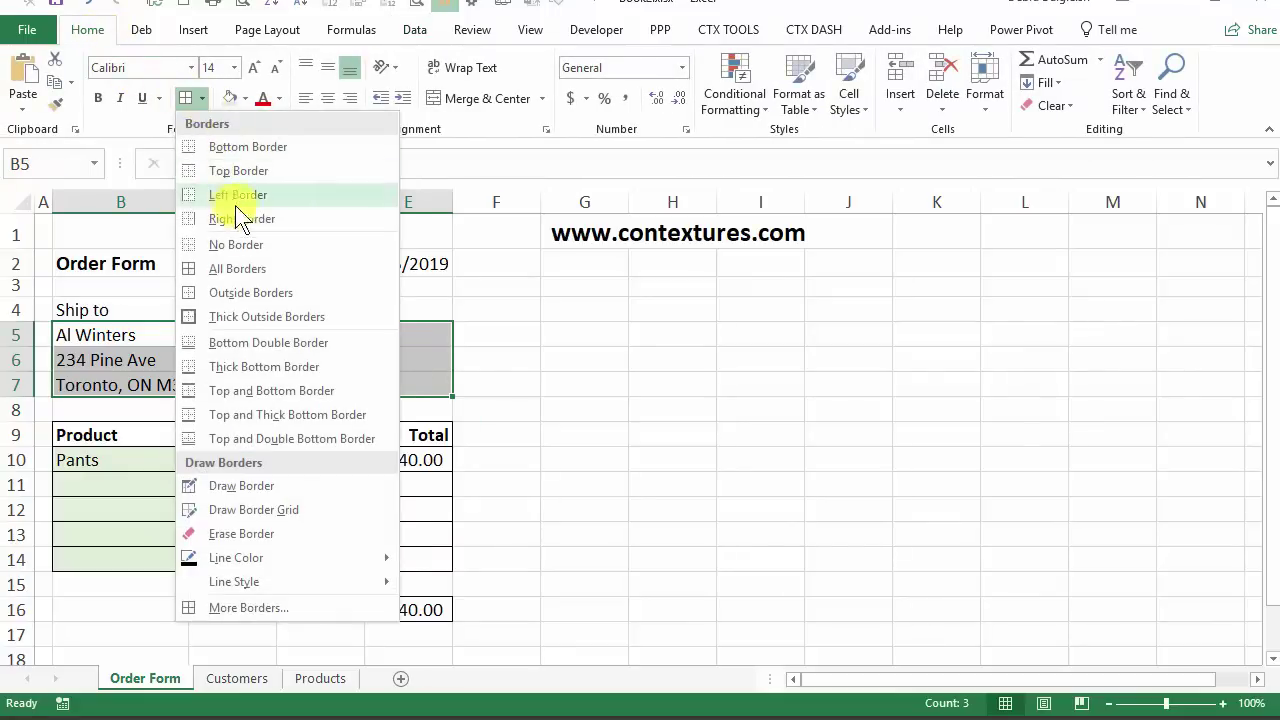
click(234, 268)
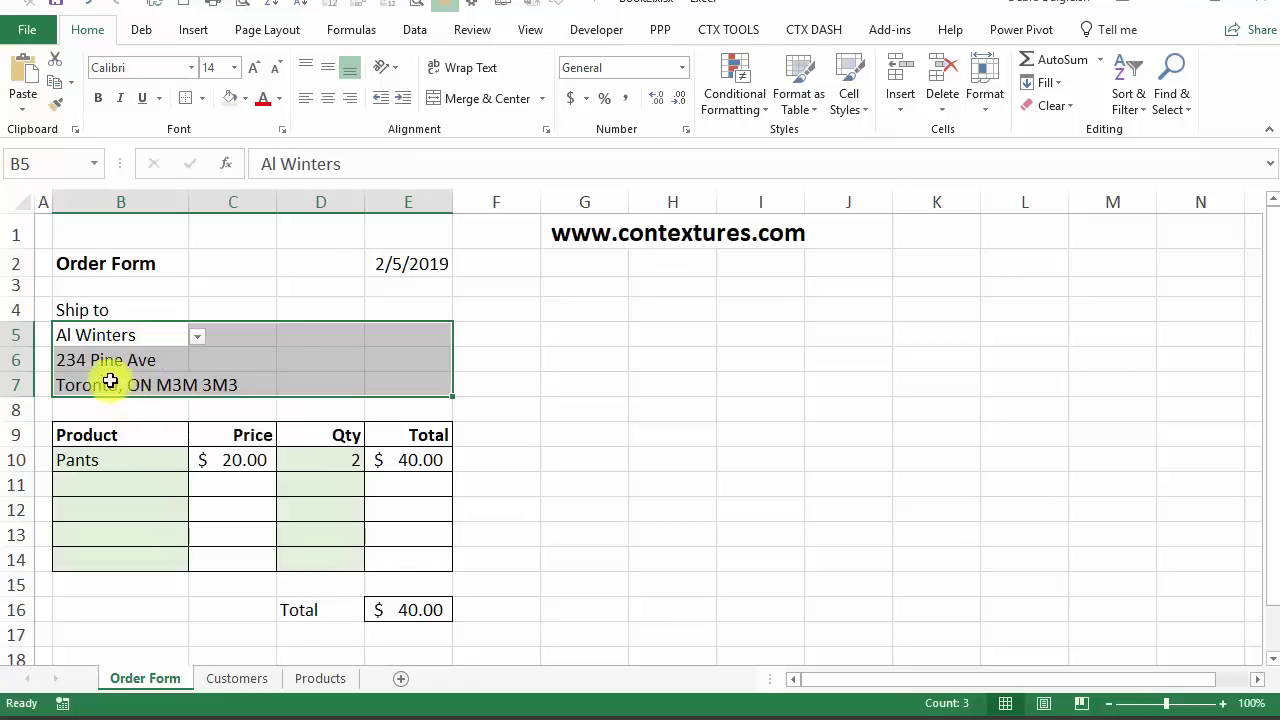
- Hide the gridlines on the Order Form sheet
click(529, 33)
click(256, 97)
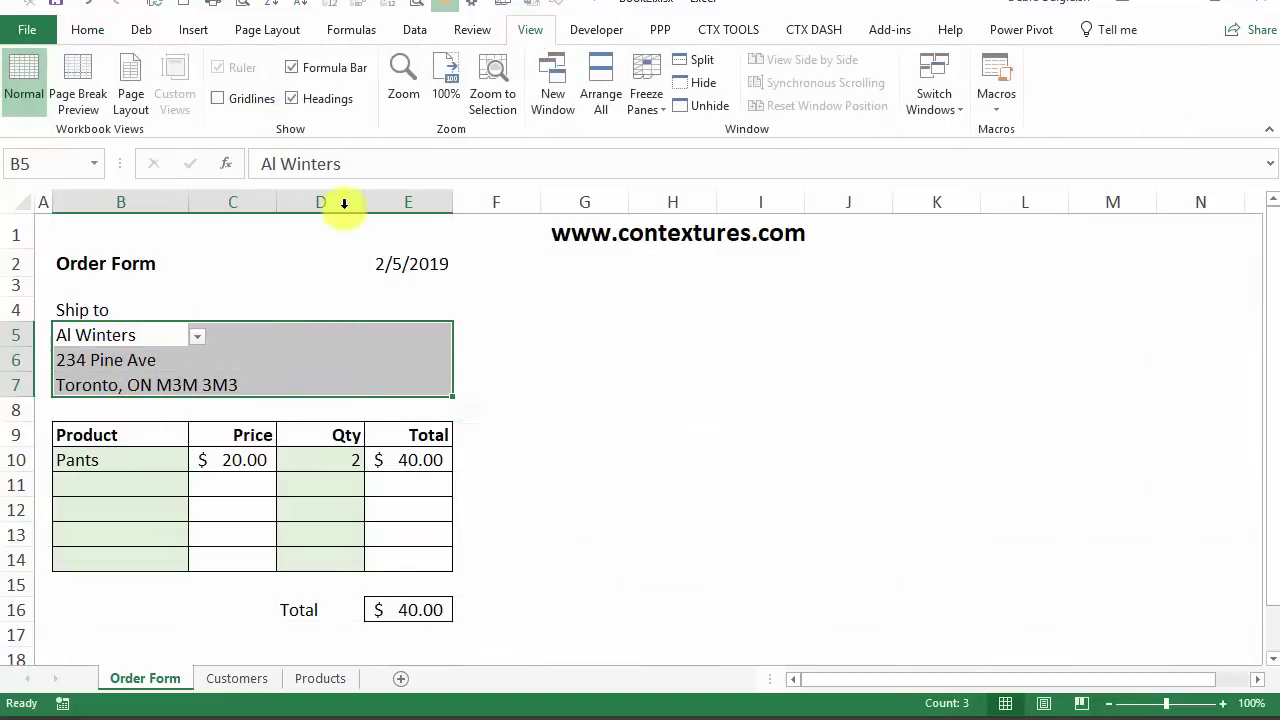
click(594, 386)
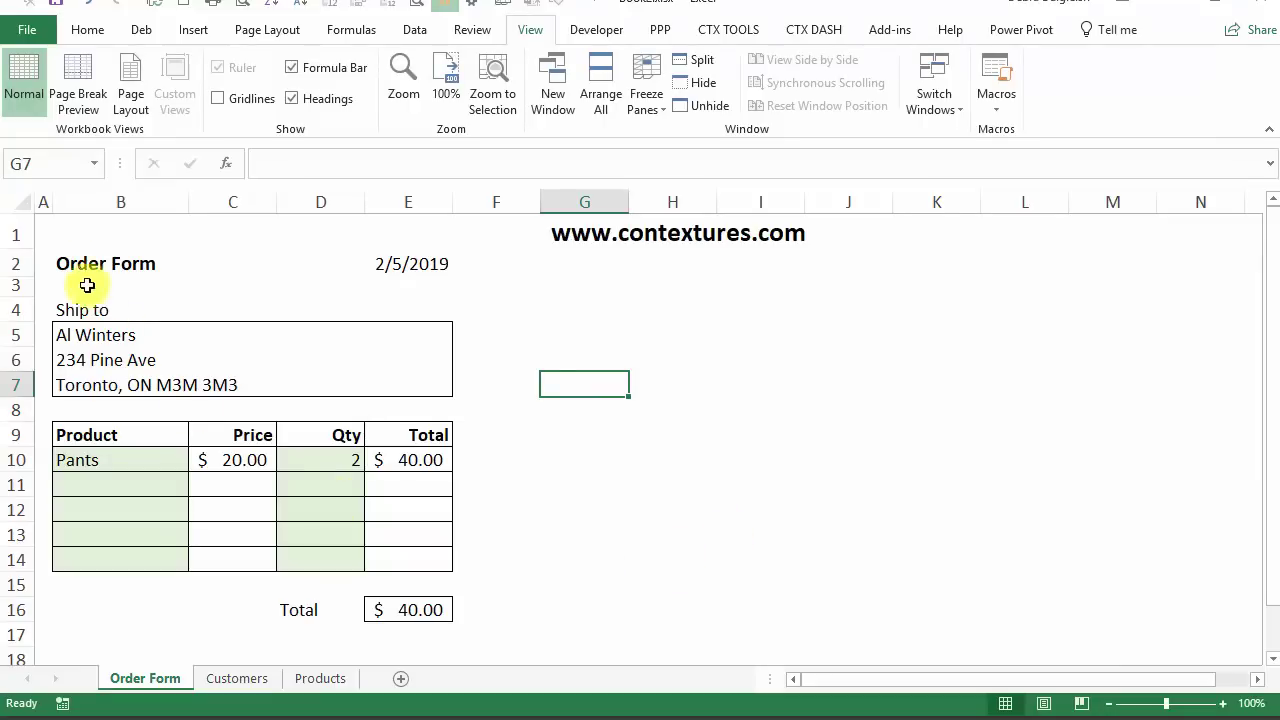
- Fill the customer name cell B5 with the same light green as the product and quantity entry cells
click(106, 338)
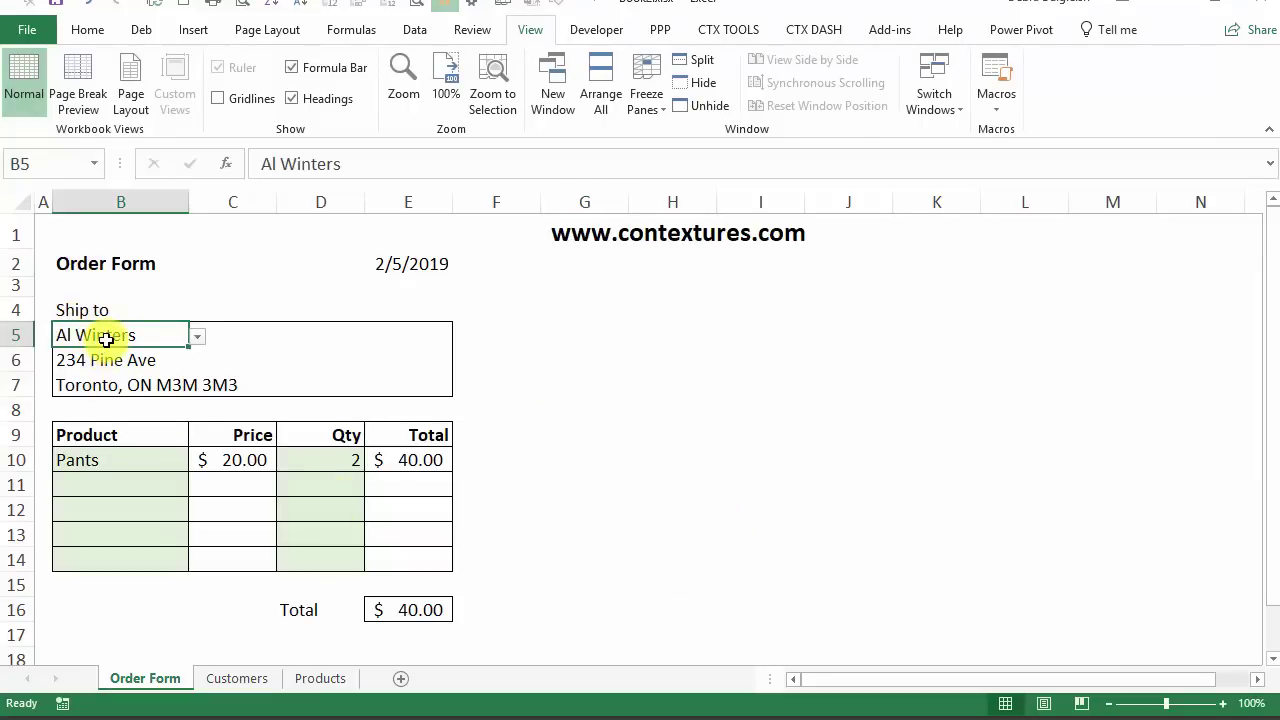
click(85, 30)
click(230, 97)
click(590, 480)
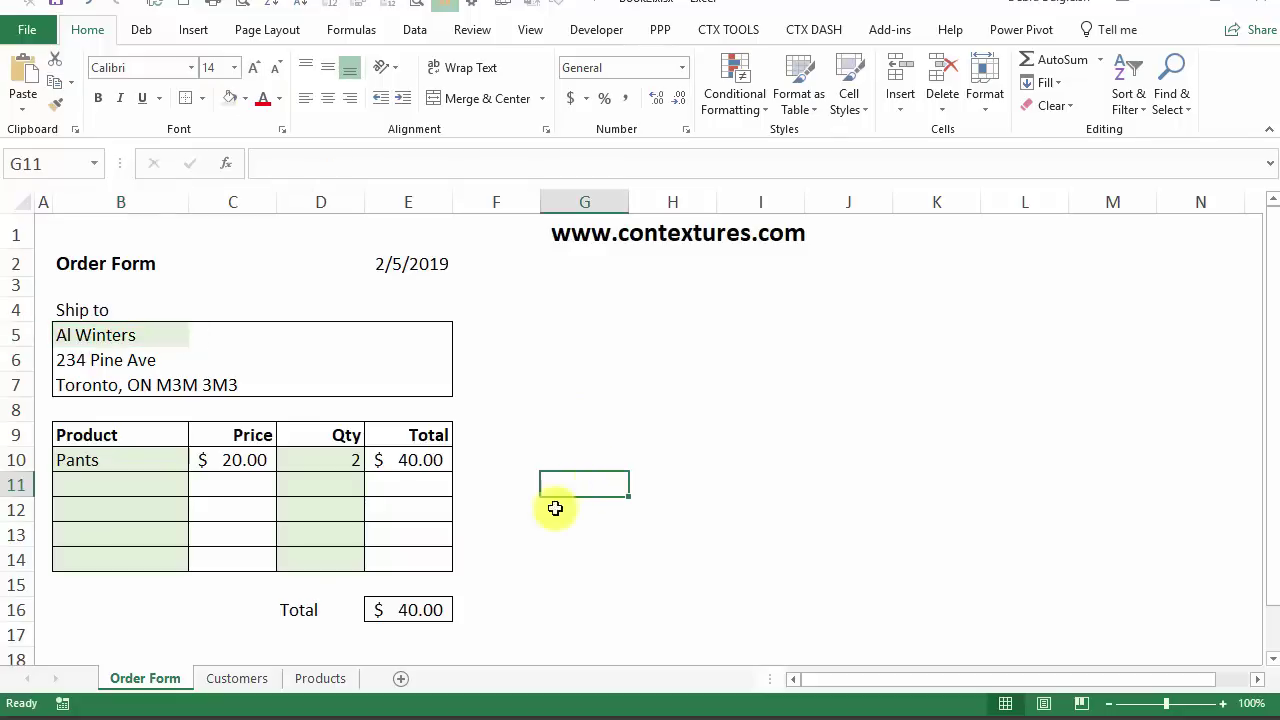
- Choose Shirt from the product drop-down in B11 and enter a quantity of 10 in D11
click(163, 343)
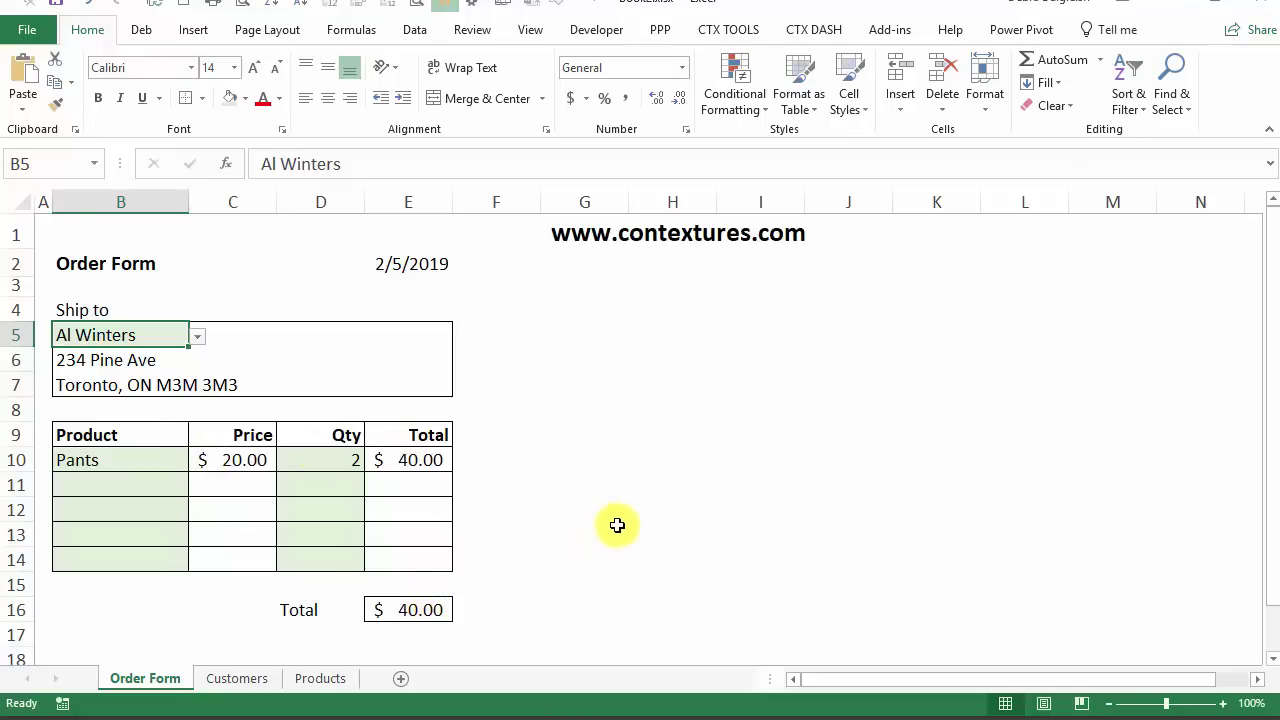
click(116, 486)
click(197, 487)
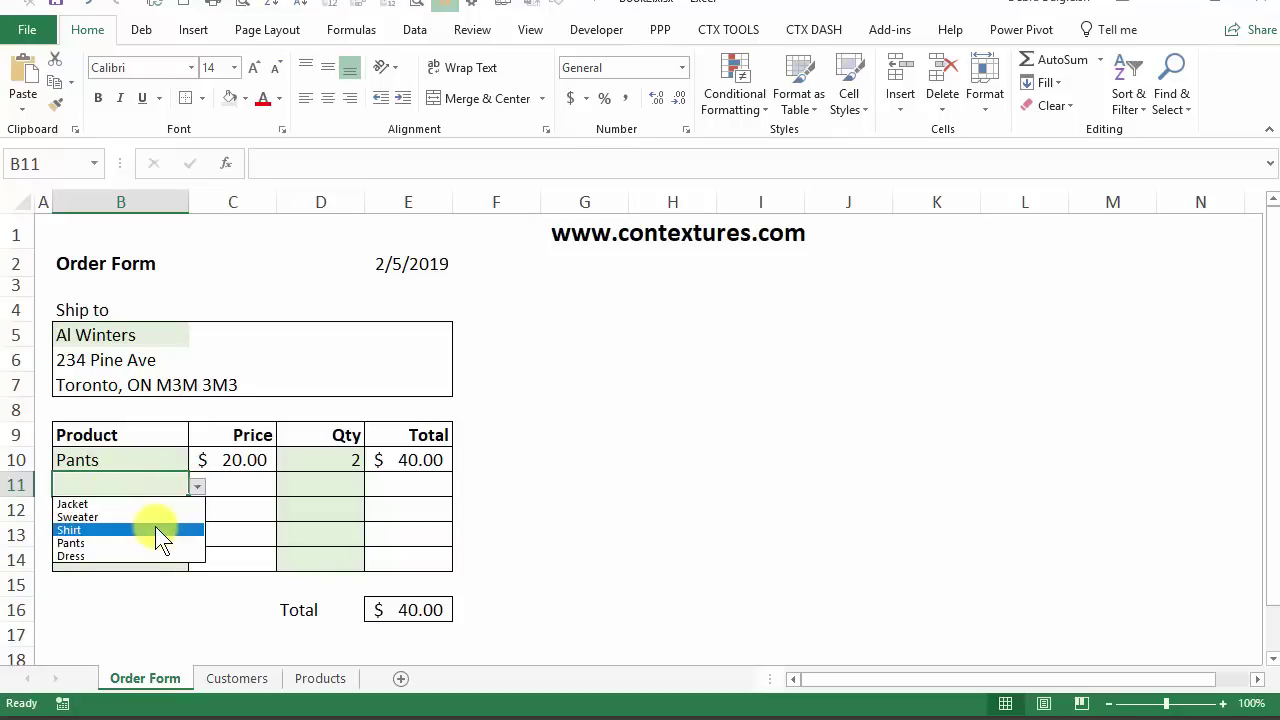
key(Escape)
click(339, 486)
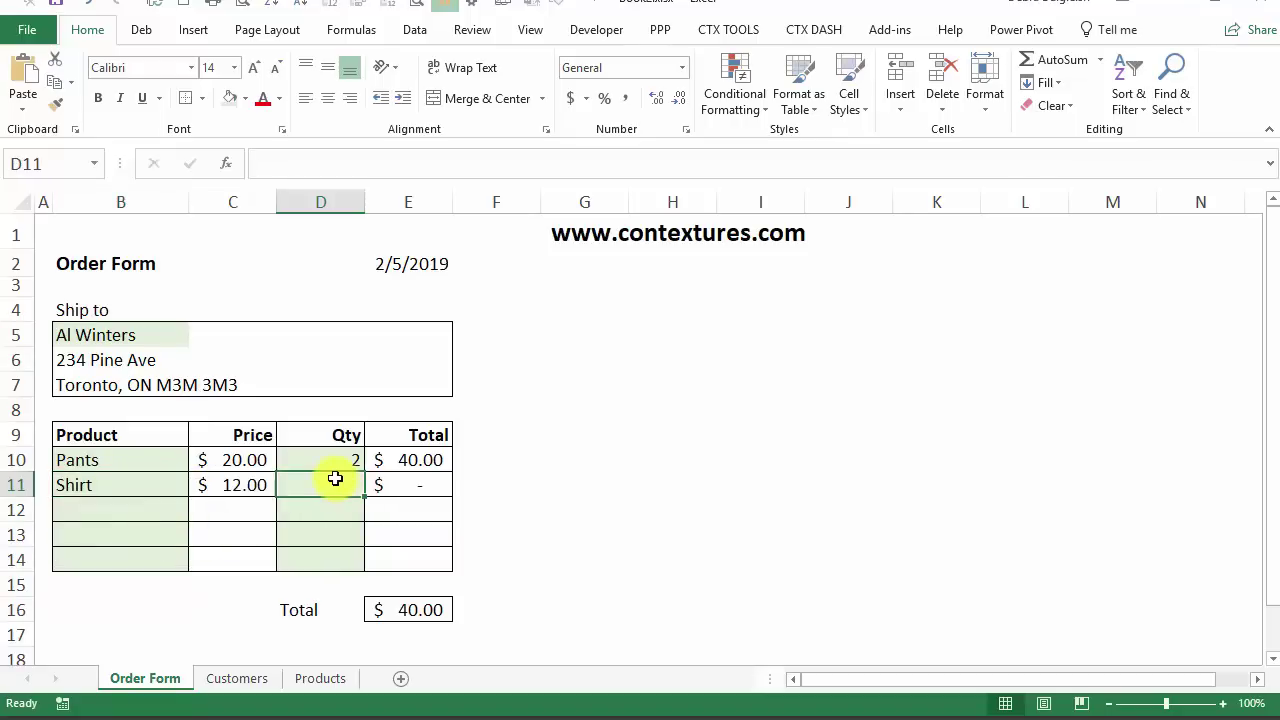
text(10)
key(Return)
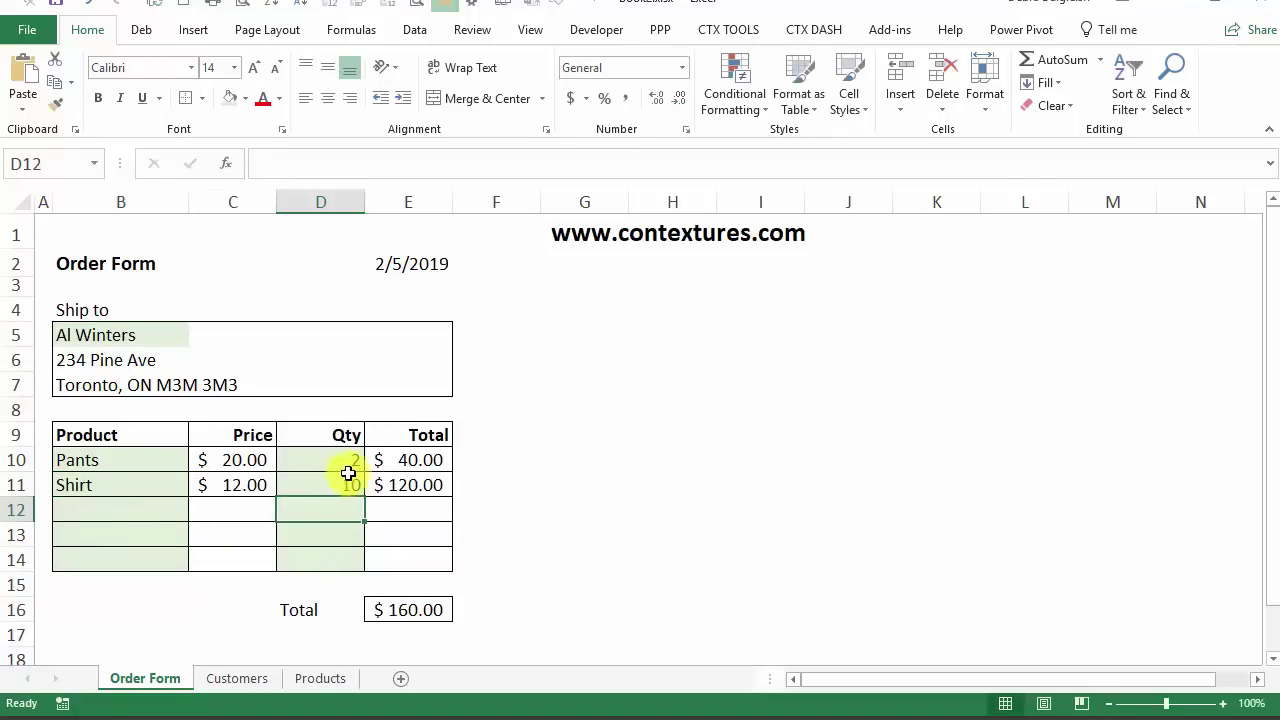